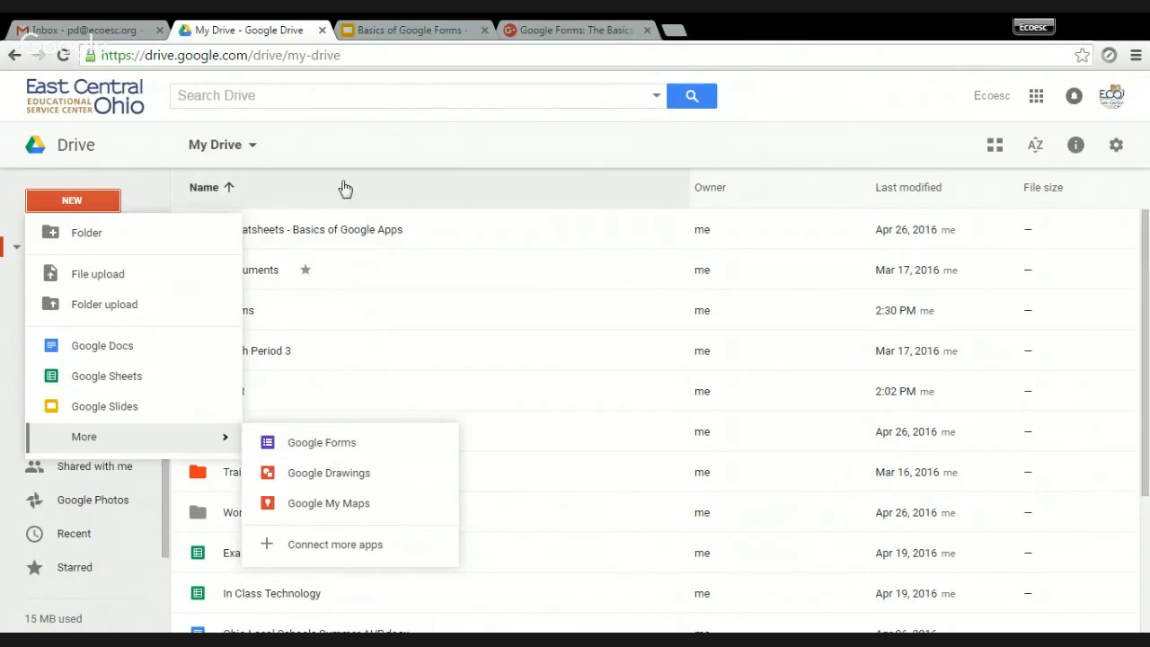
pyautogui.click(351, 158)
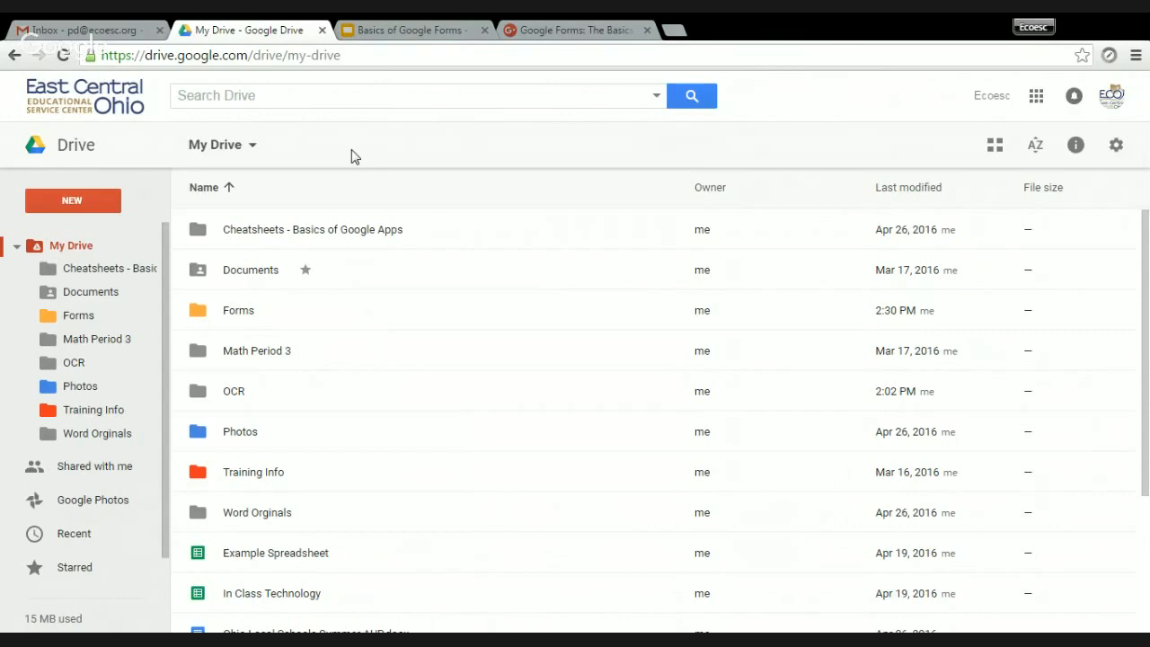
pyautogui.click(51, 207)
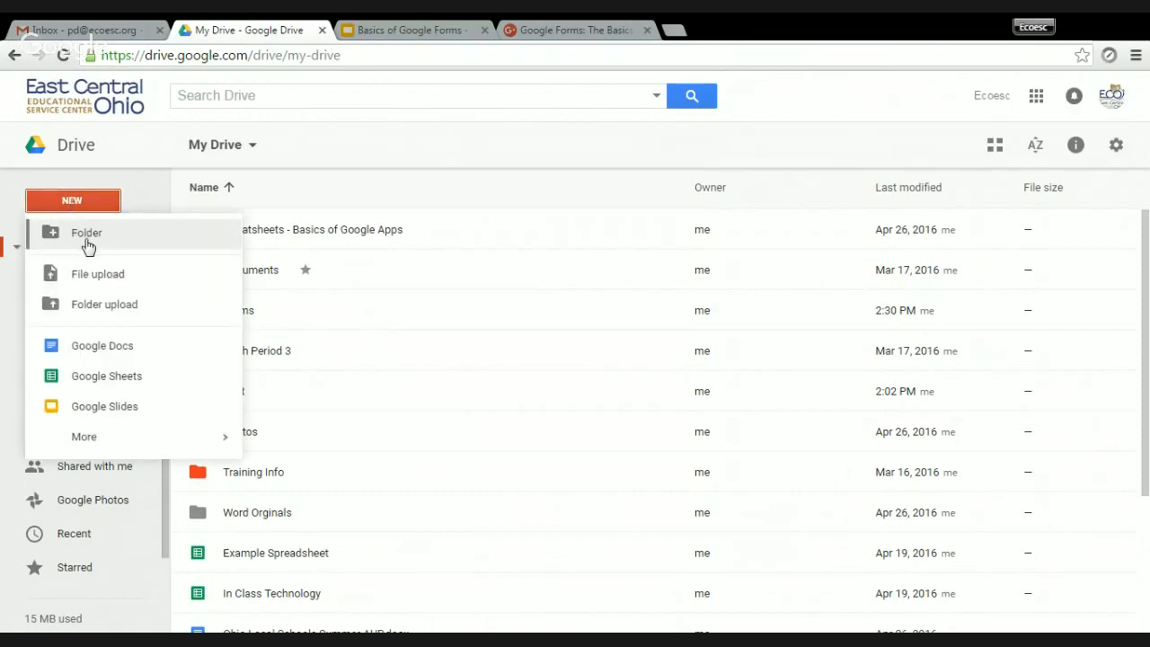
pyautogui.click(86, 236)
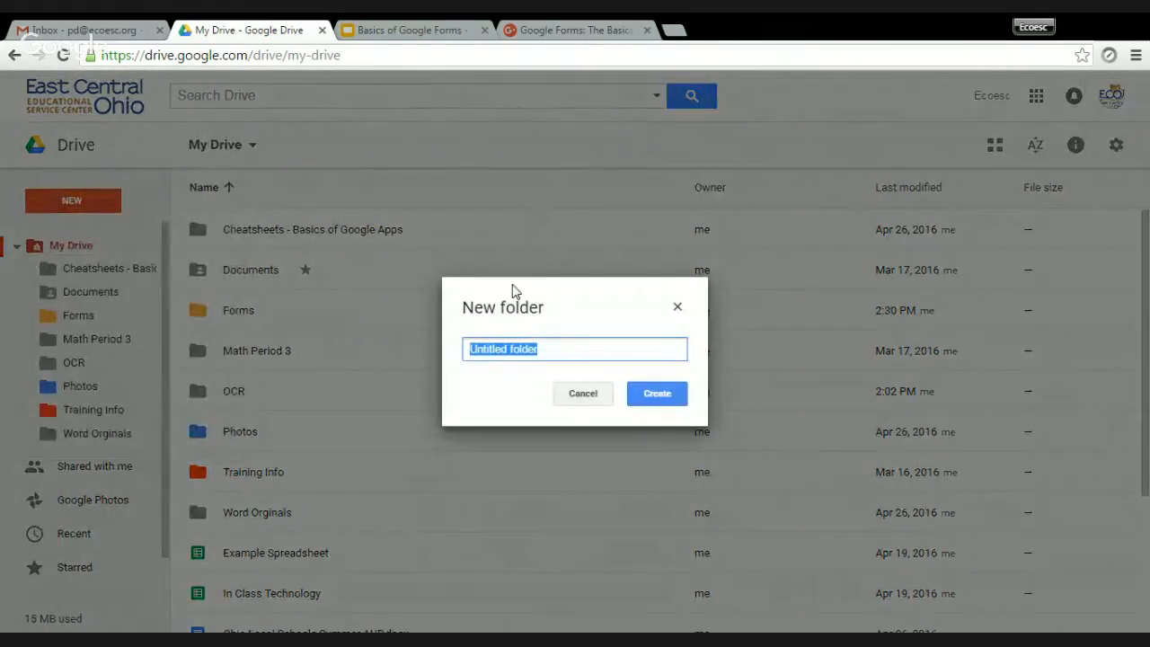
pyautogui.click(586, 392)
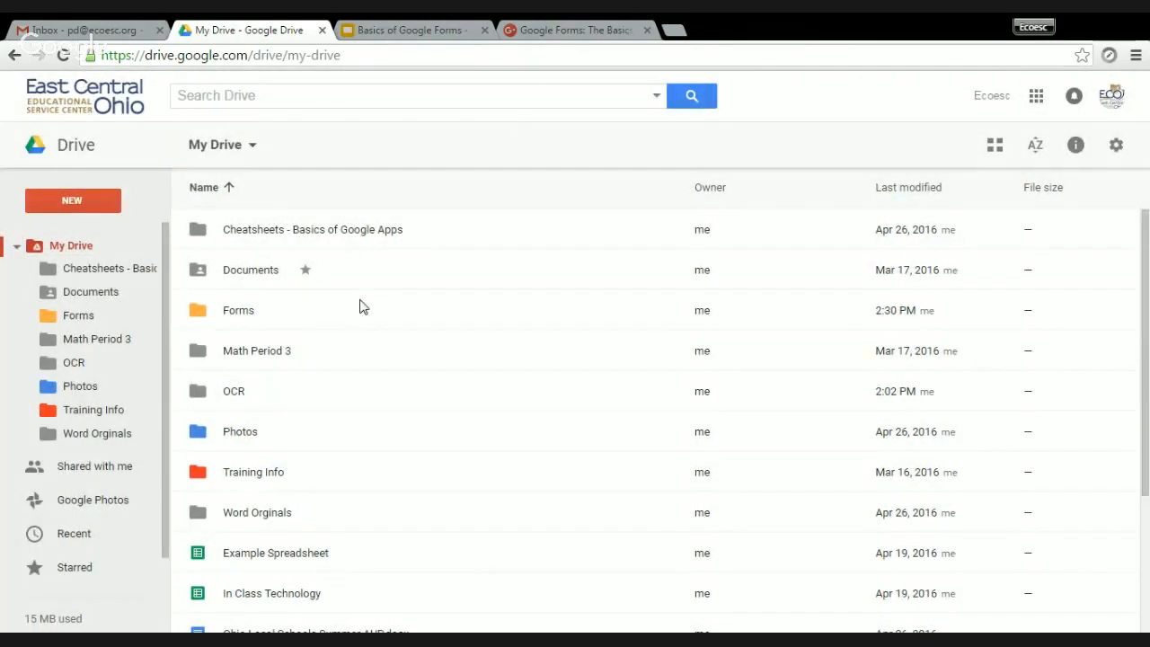
# Create a folder named History of Ohio inside the Forms folder and move the History of Ohio Quiz form and its responses sheet into it.
pyautogui.doubleClick(241, 316)
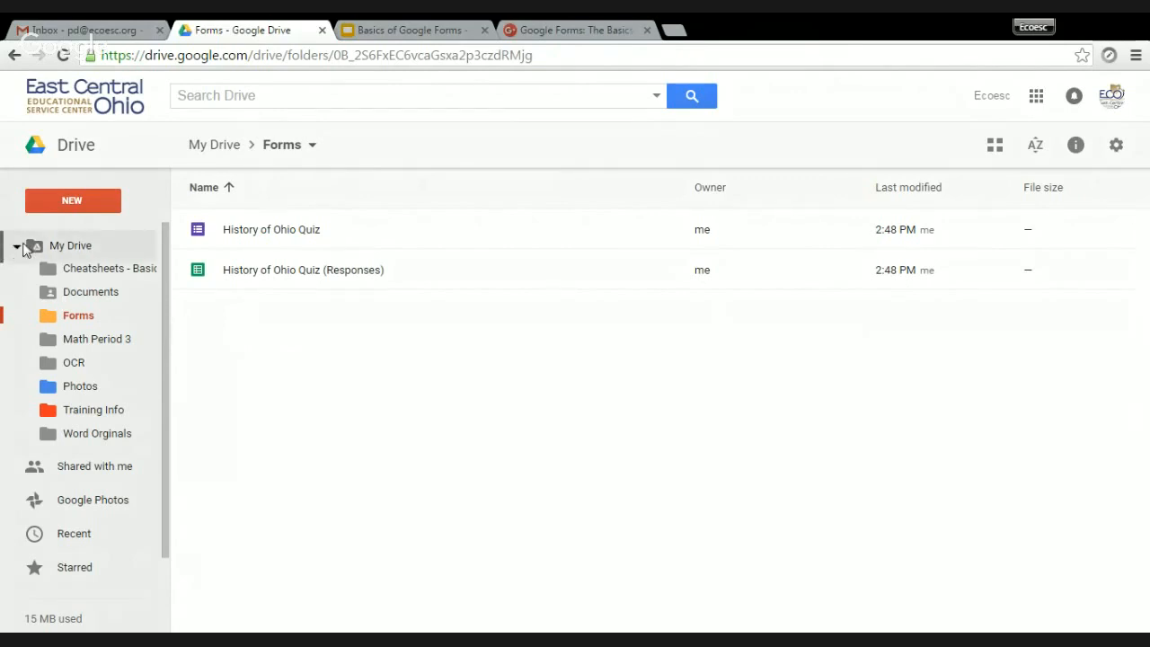
pyautogui.click(77, 205)
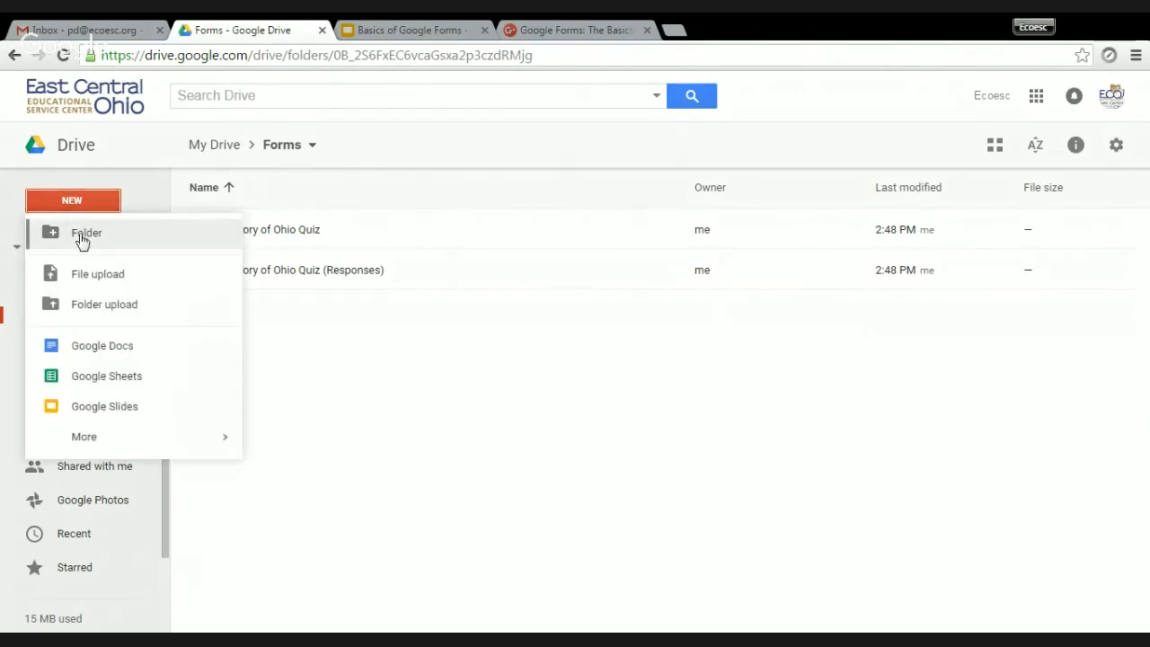
pyautogui.click(83, 239)
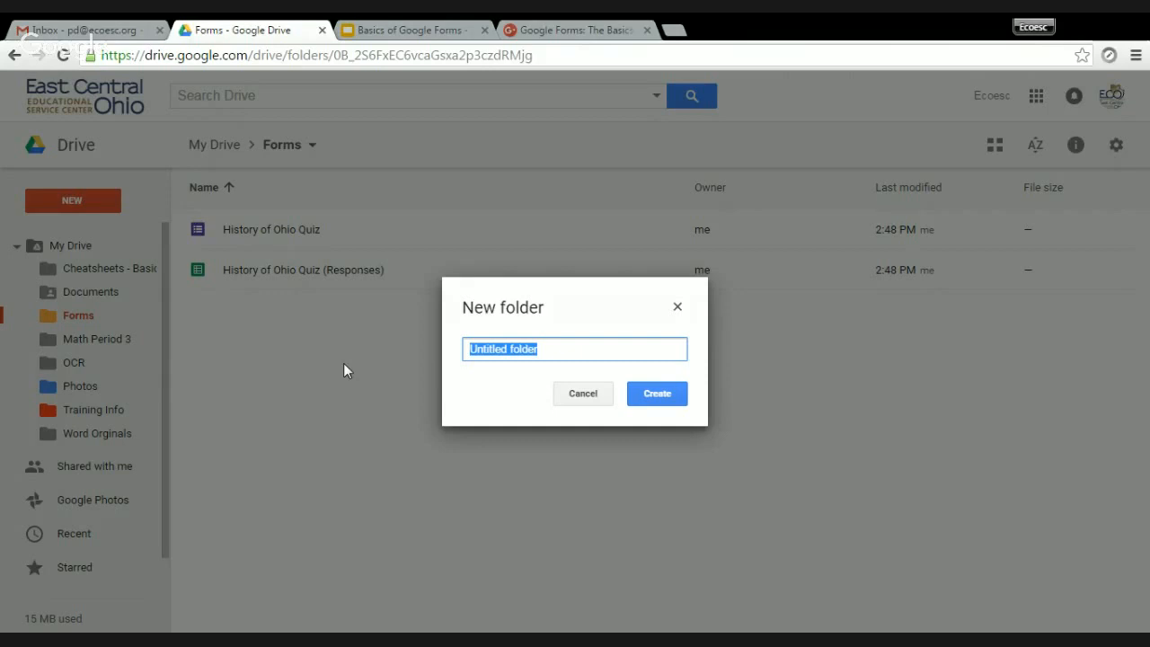
pyautogui.write('O')
pyautogui.press('BackSpace')
pyautogui.write('His')
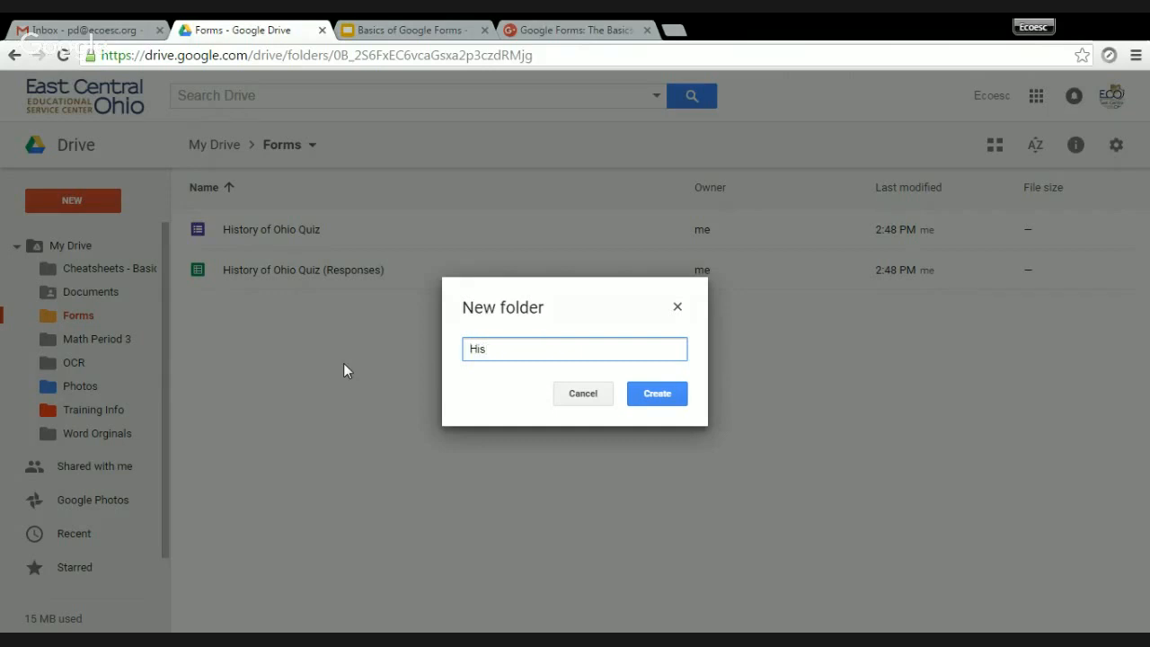
pyautogui.write('tory Of Oh')
pyautogui.press('BackSpace')
pyautogui.press('BackSpace')
pyautogui.press('BackSpace')
pyautogui.press('BackSpace')
pyautogui.press('BackSpace')
pyautogui.write('of Ohio')
pyautogui.press('Return')
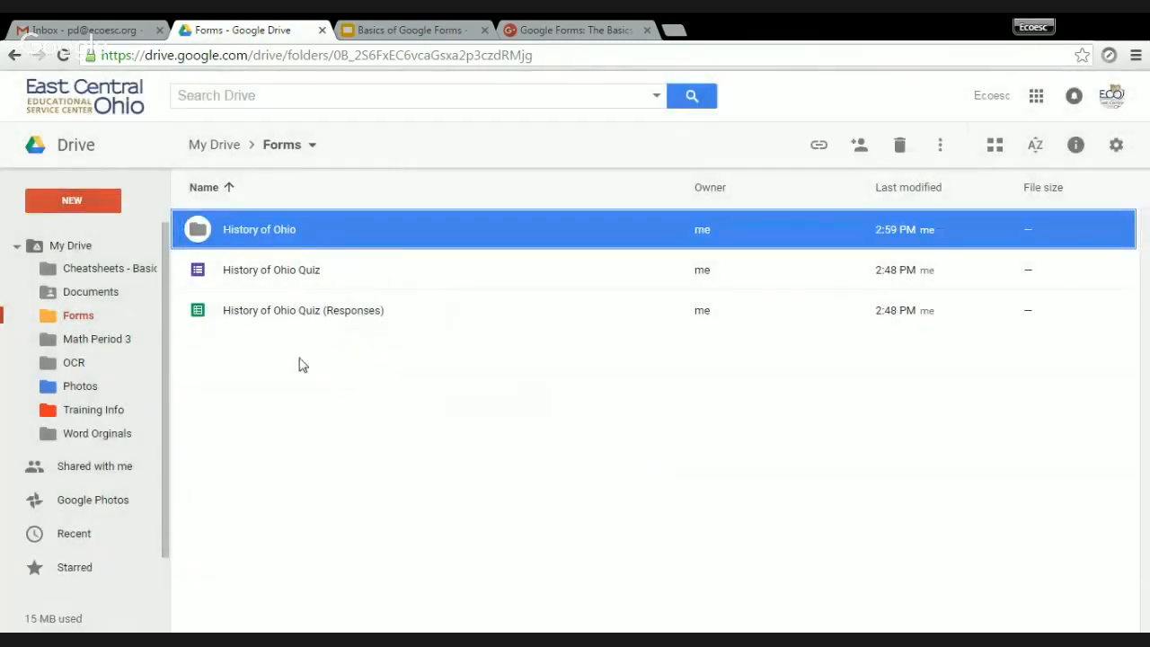
pyautogui.moveTo(252, 357); pyautogui.dragTo(239, 231)
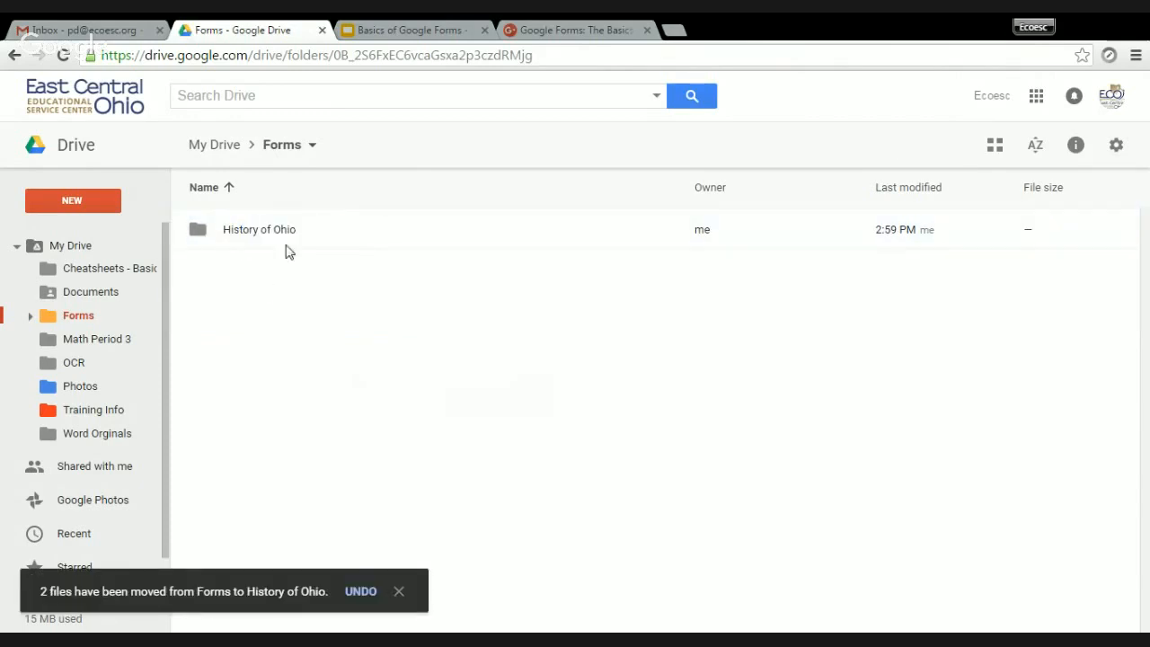
# Create a second folder named New Form inside the Forms folder.
pyautogui.click(88, 206)
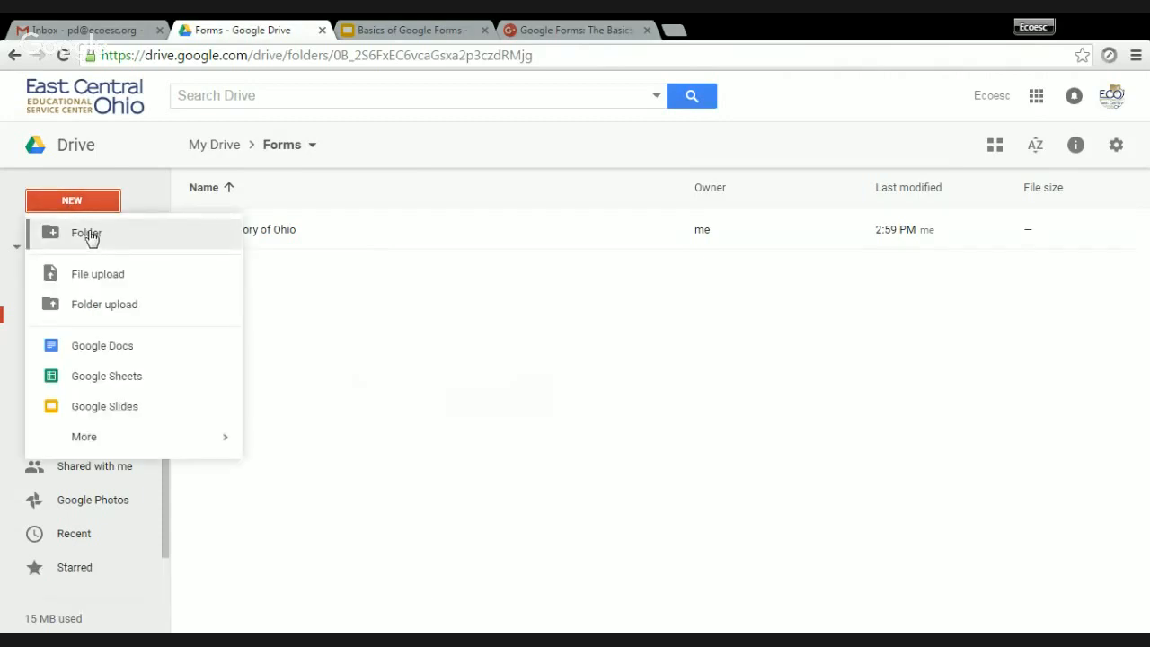
pyautogui.click(369, 284)
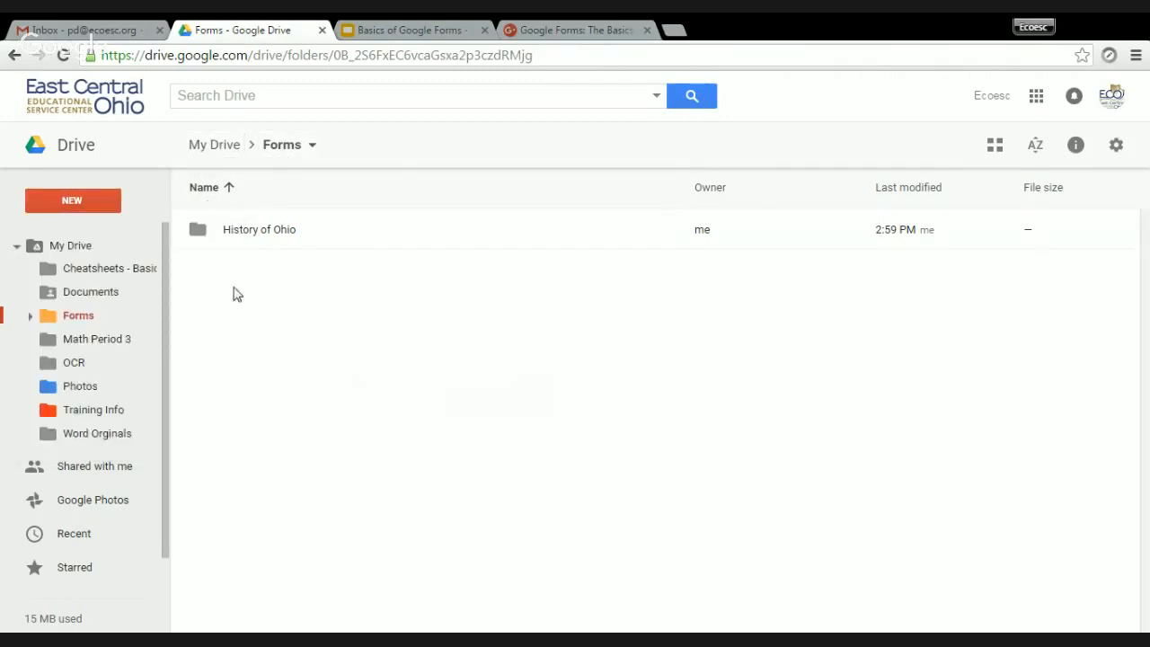
pyautogui.click(72, 202)
pyautogui.click(87, 238)
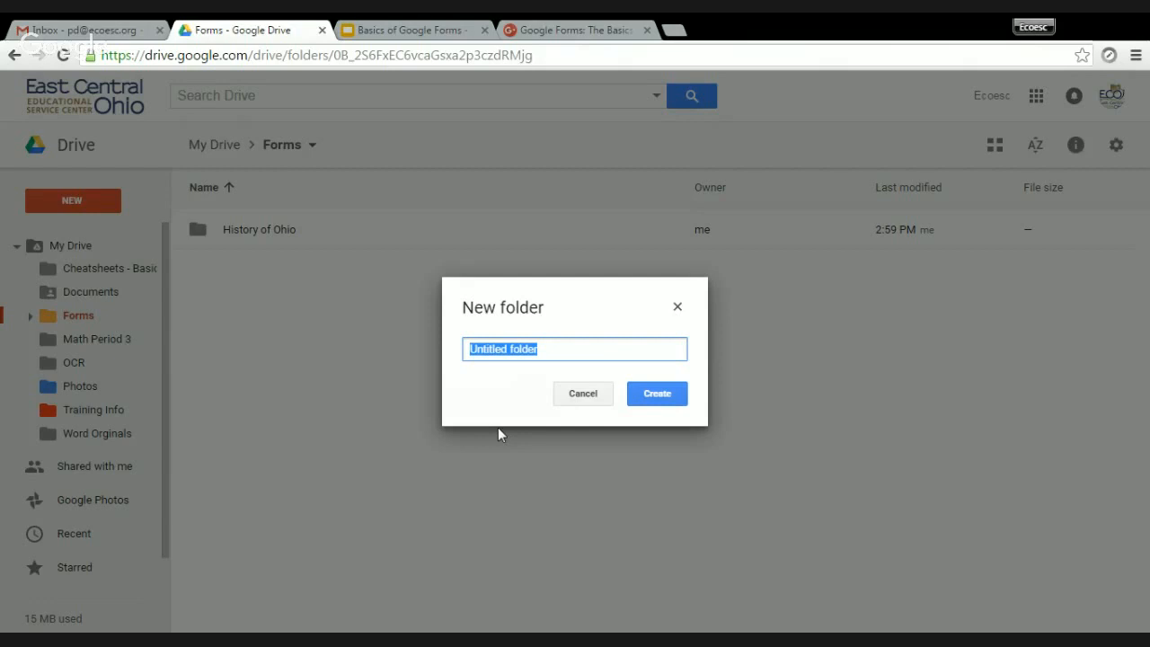
pyautogui.write('New Form')
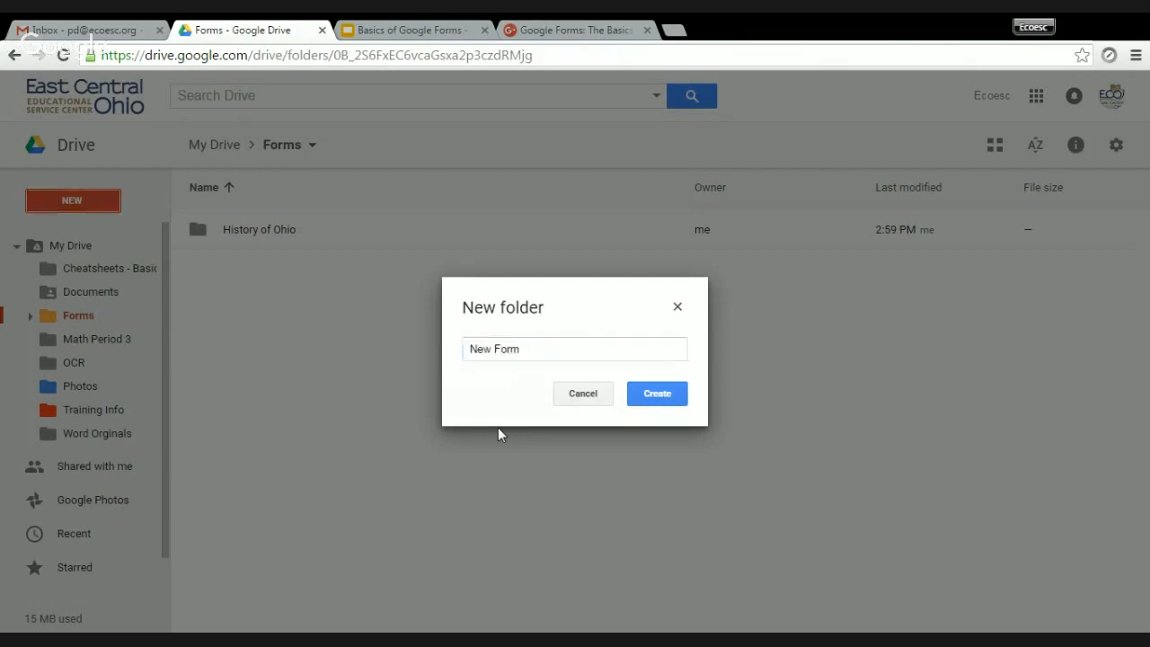
pyautogui.press('Return')
pyautogui.click(401, 388)
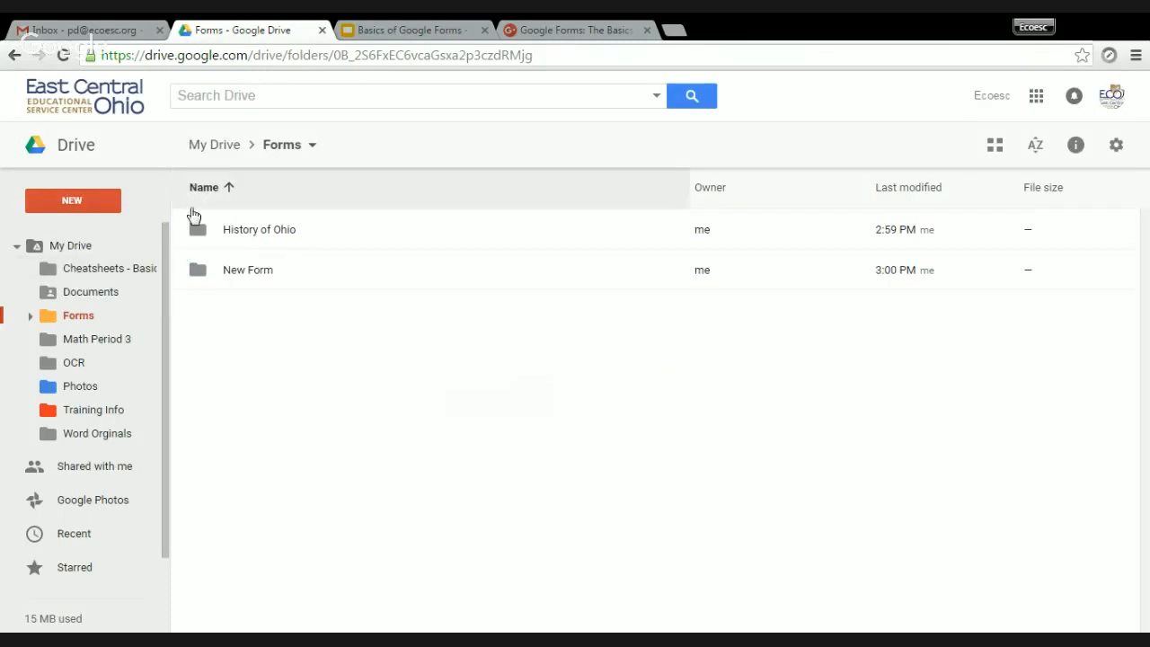
# Inspect the History of Ohio and New Form folders with names sorted in descending order, and return to My Drive.
pyautogui.click(243, 235)
pyautogui.doubleClick(243, 236)
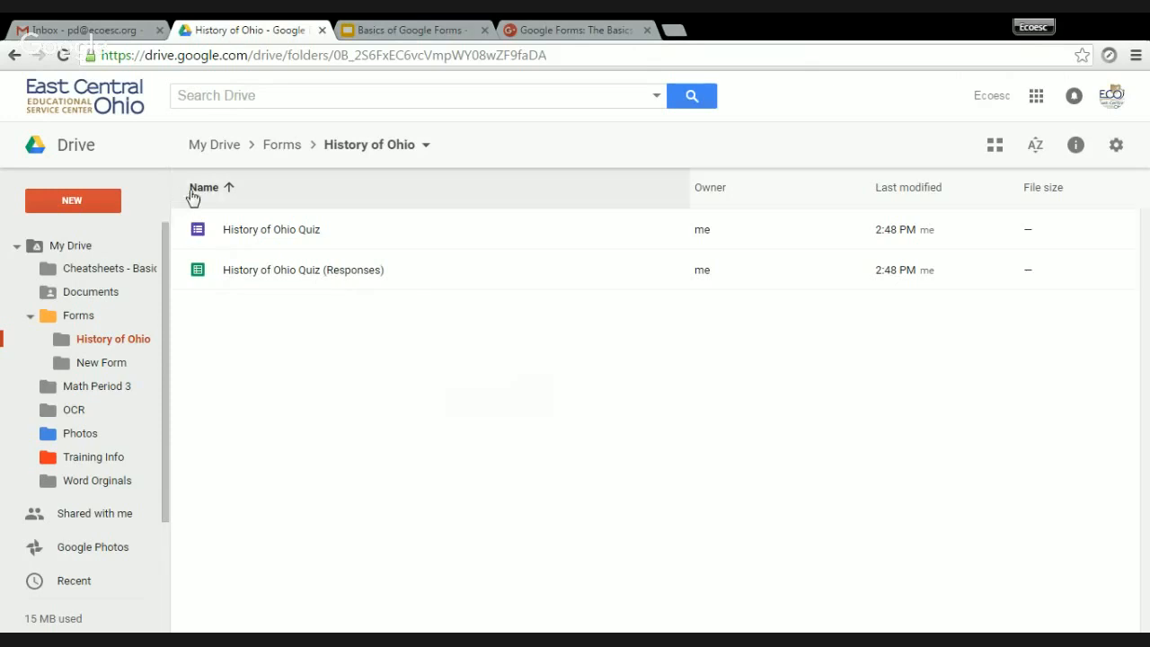
pyautogui.click(228, 189)
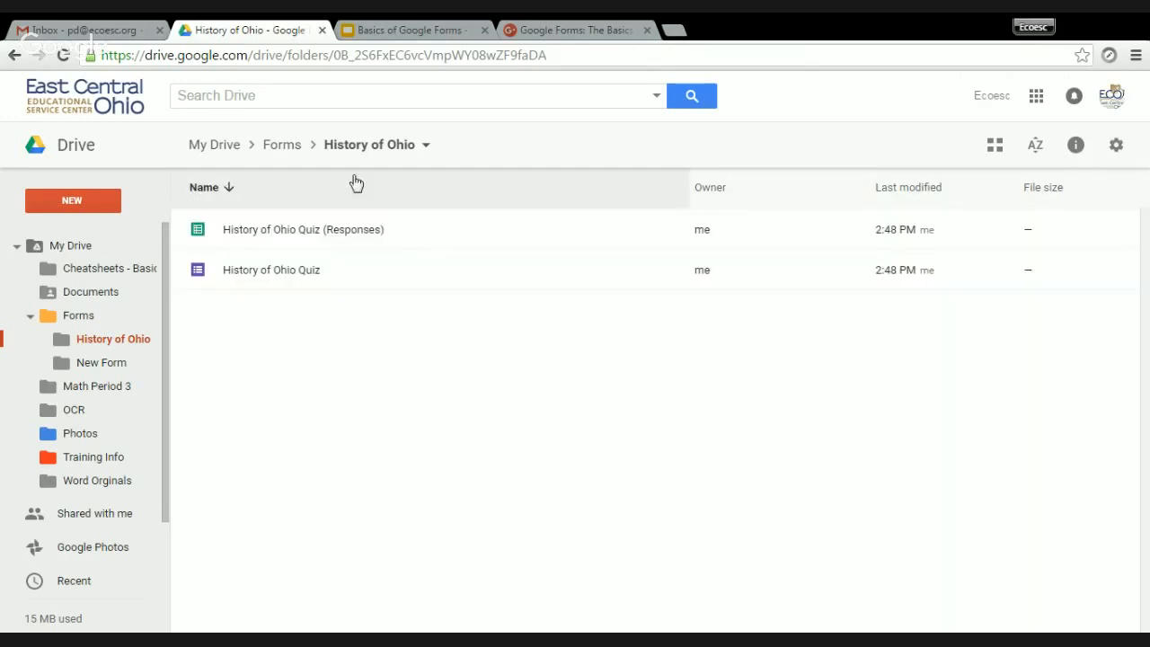
pyautogui.click(299, 145)
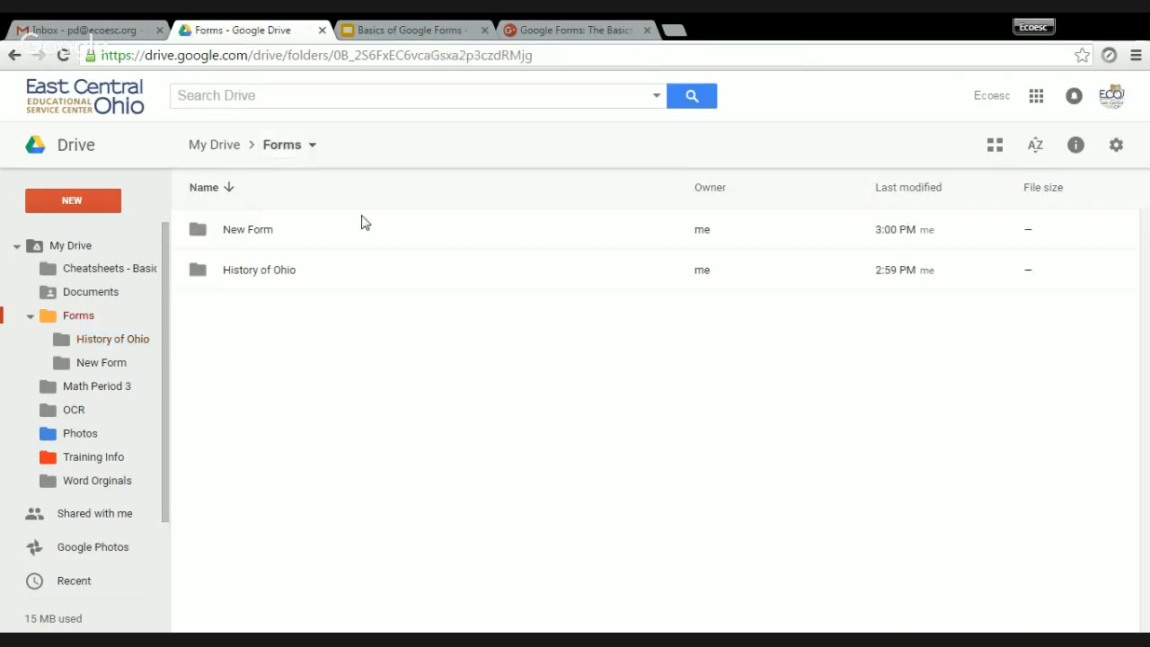
pyautogui.doubleClick(251, 231)
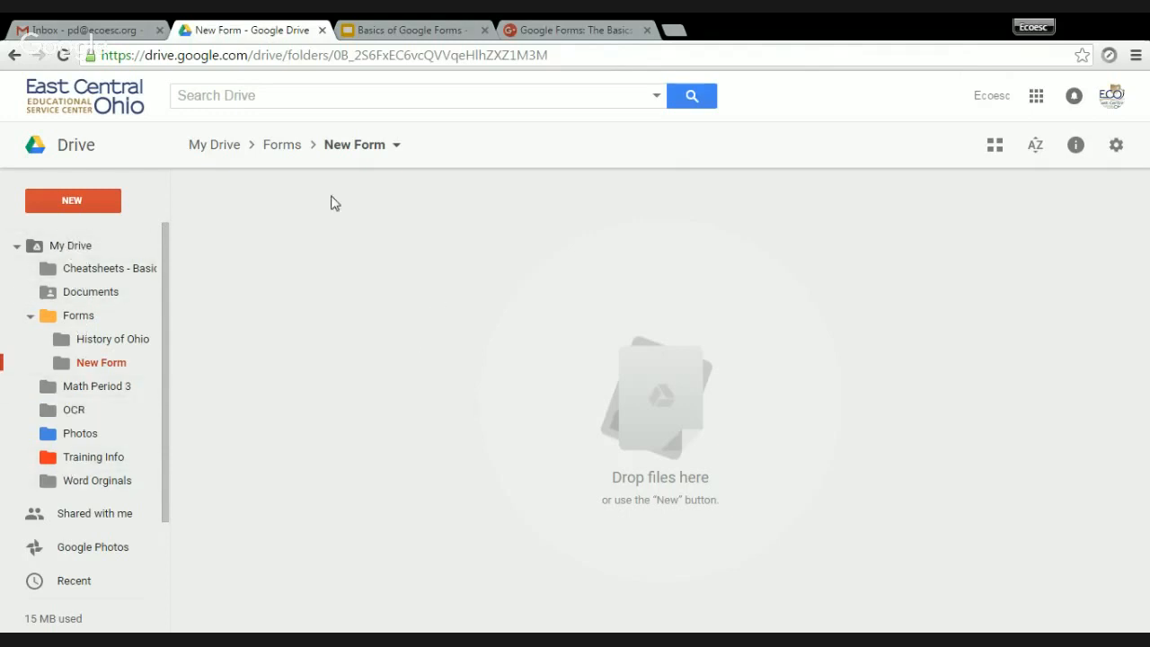
pyautogui.click(83, 245)
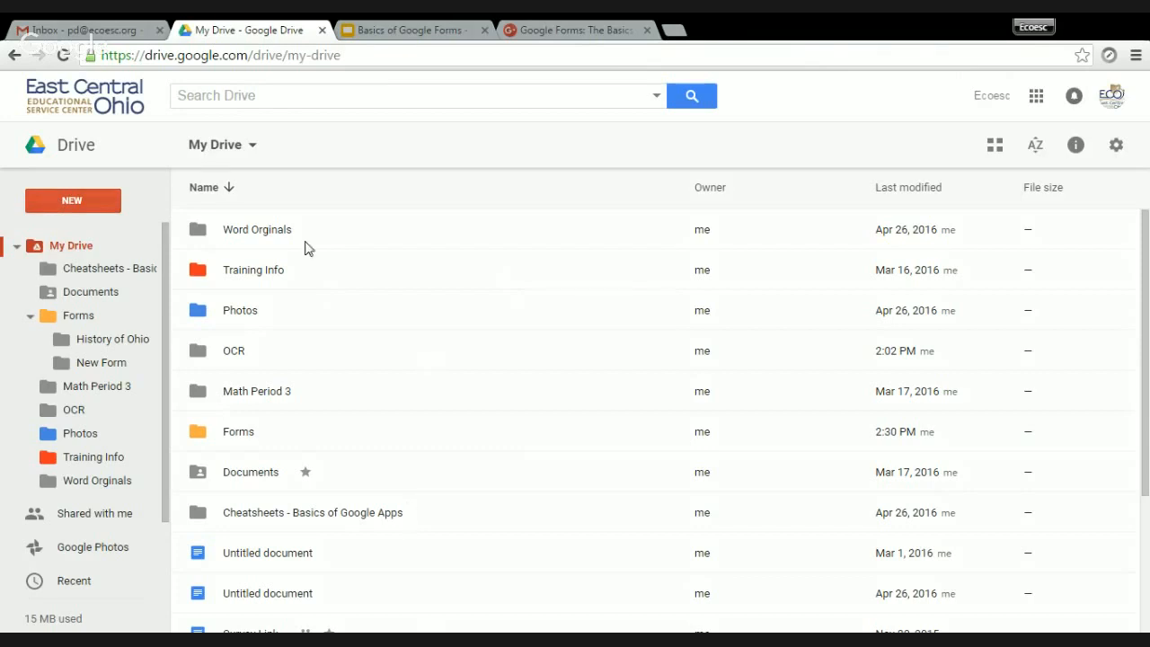
# Create a blank Google Form in the New Form folder inside the Forms folder.
pyautogui.click(74, 320)
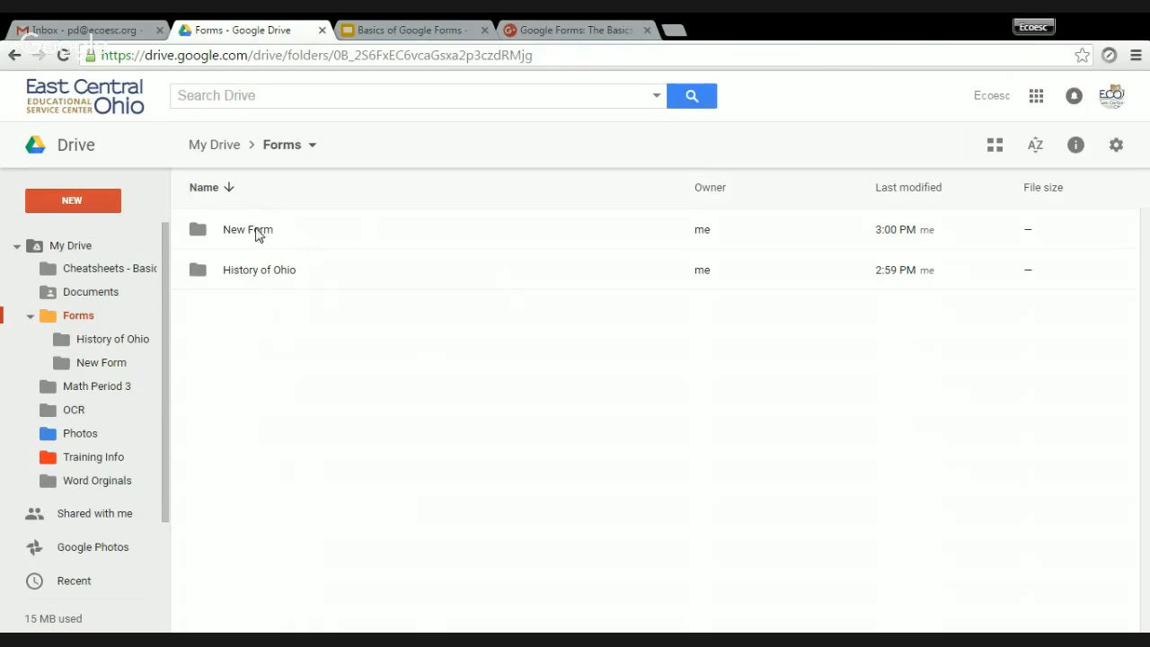
pyautogui.doubleClick(258, 234)
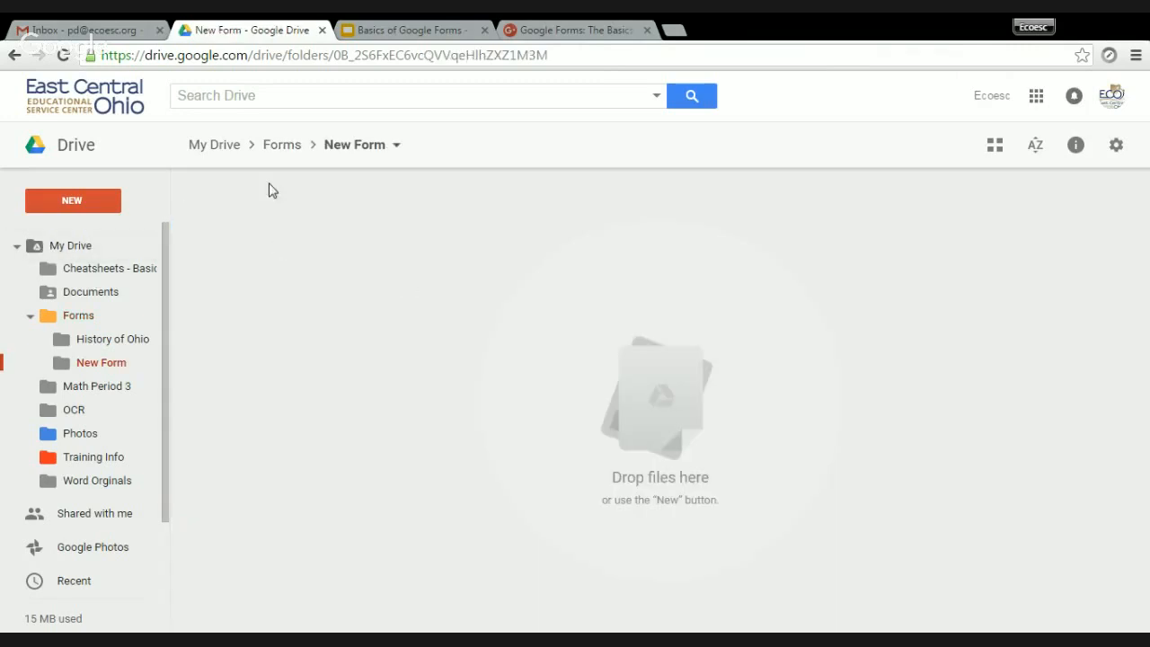
pyautogui.click(74, 203)
pyautogui.moveTo(82, 443)
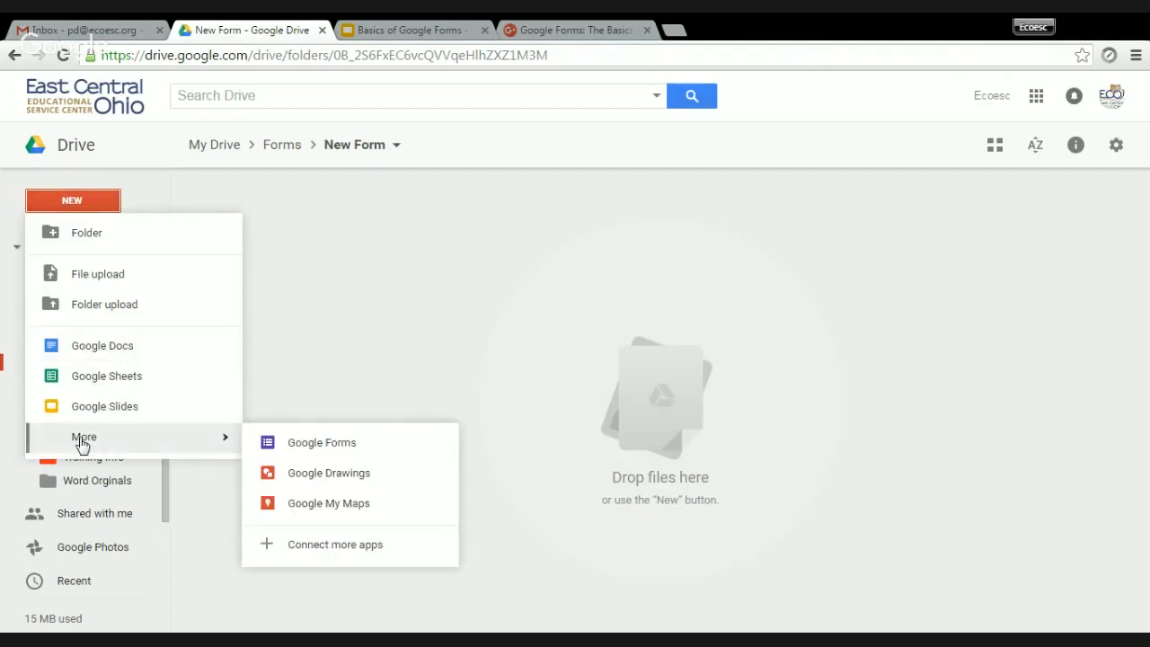
pyautogui.click(303, 442)
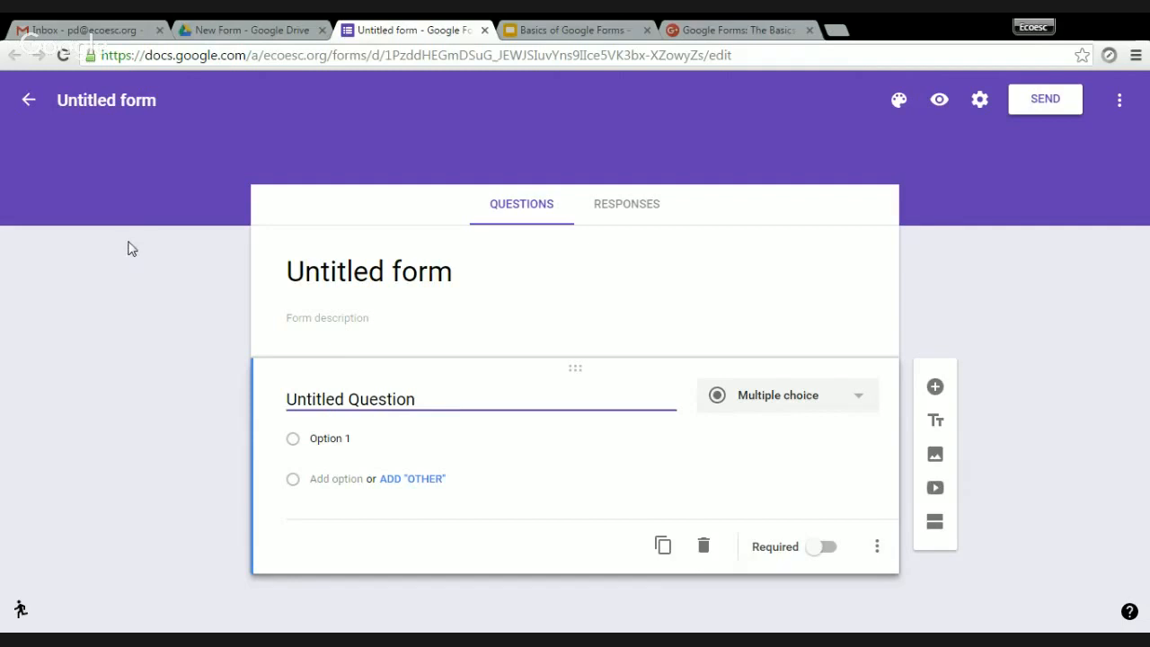
# Switch the form to the previous version of Google Forms, dismissing the welcome and feedback prompts, and return to the new version.
pyautogui.click(22, 616)
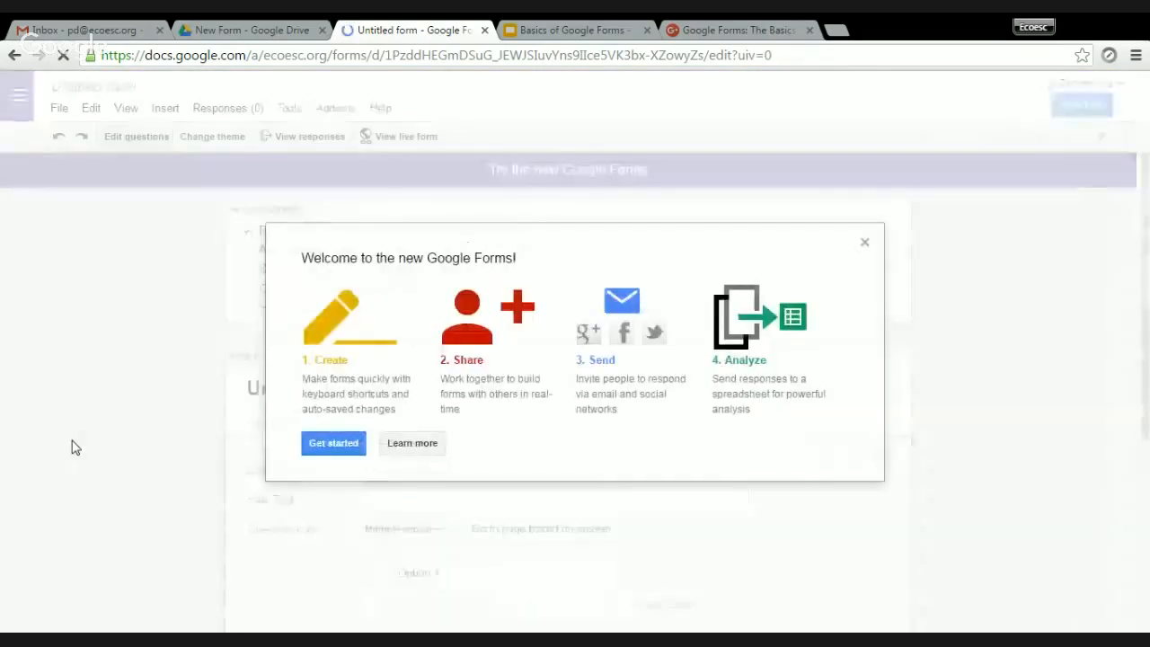
pyautogui.click(864, 241)
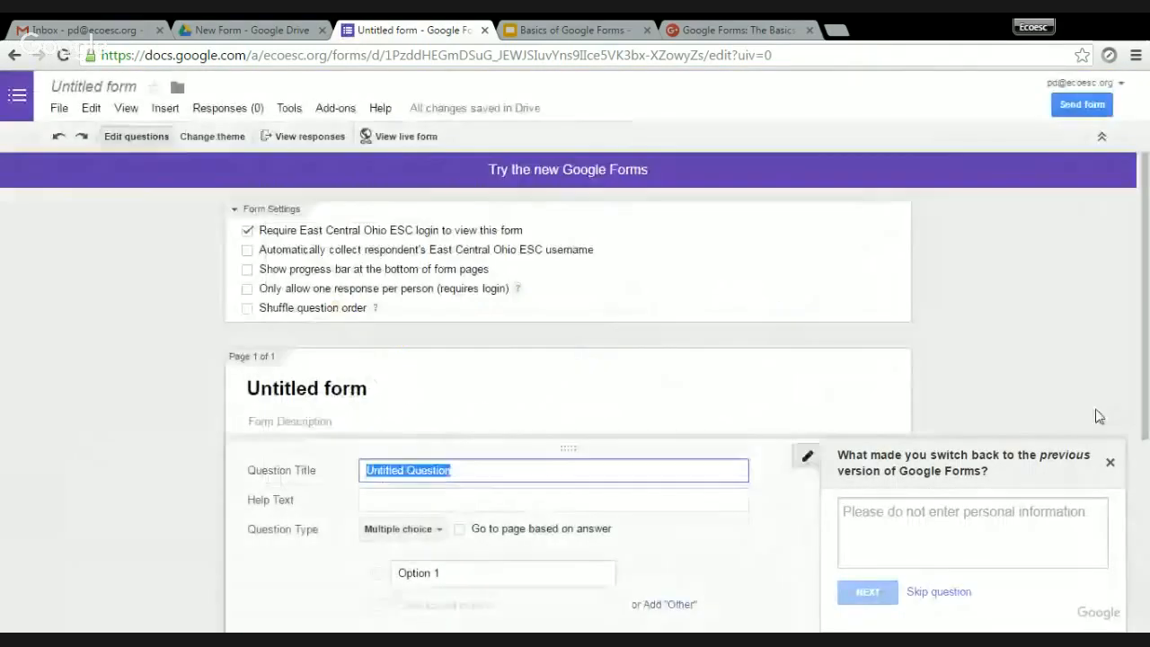
pyautogui.click(1109, 462)
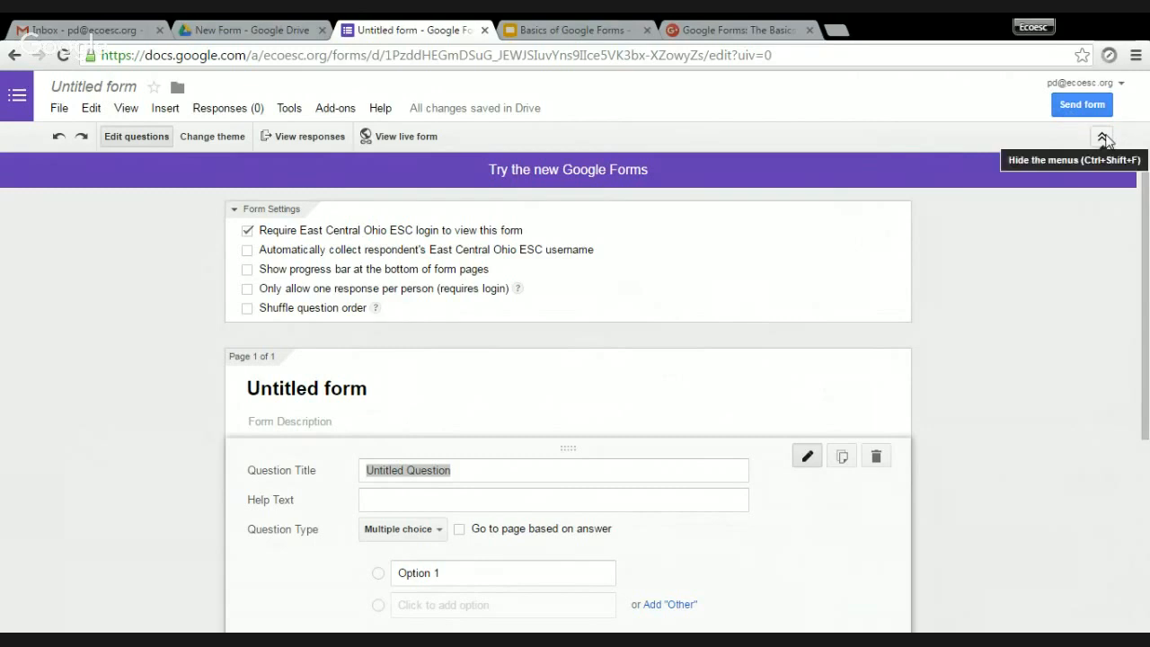
pyautogui.click(526, 171)
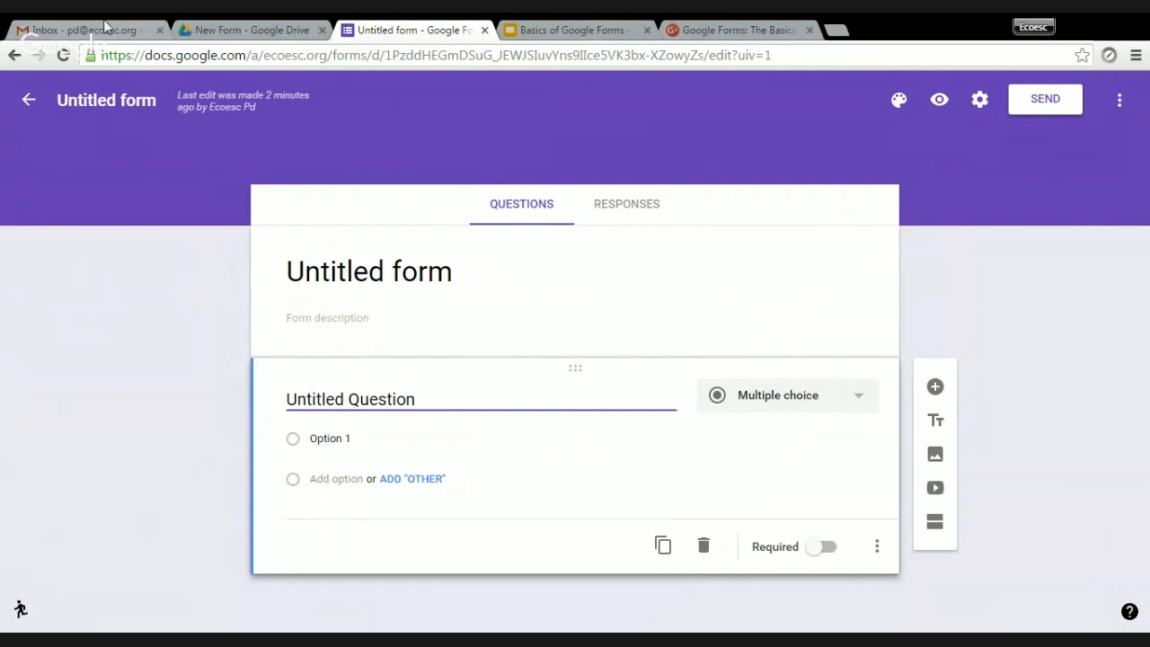
# Go to the Forms home screen and look through the full template gallery, including the Education, Personal and Work categories.
pyautogui.click(26, 103)
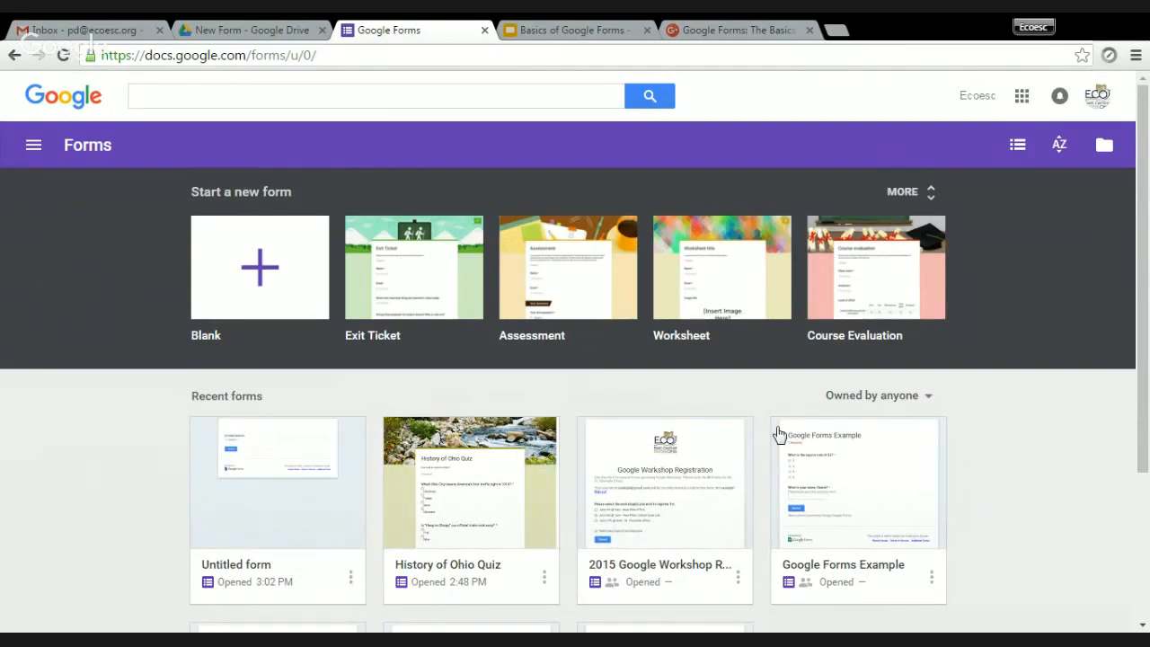
pyautogui.scroll(-2, 778, 433)
pyautogui.scroll(2, 777, 433)
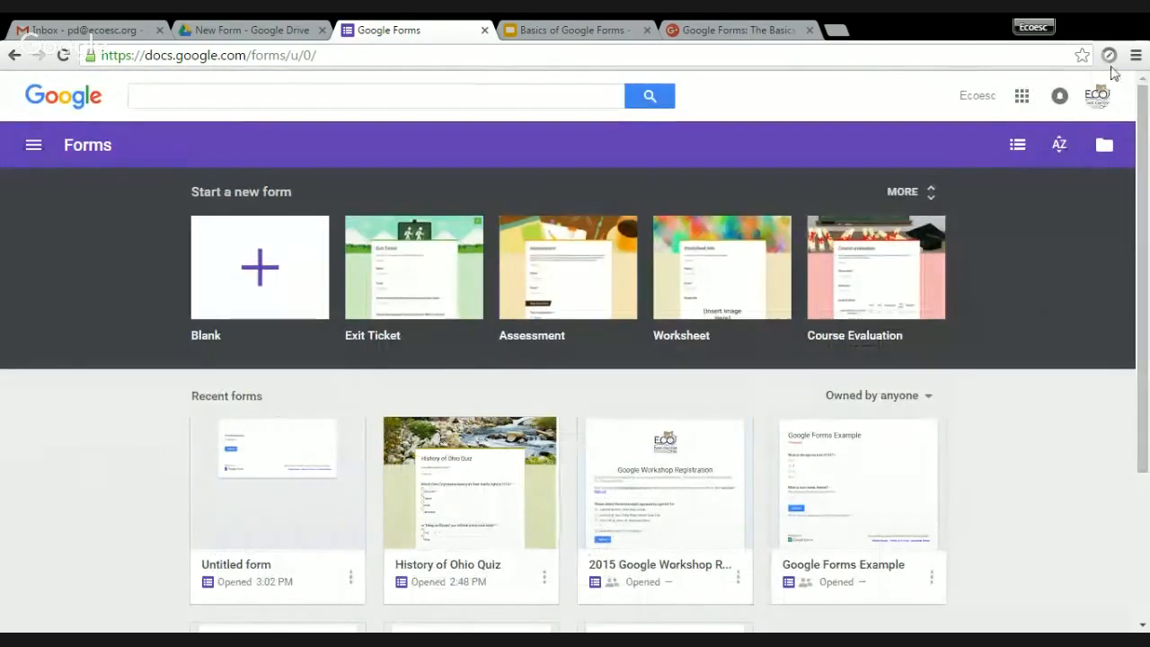
pyautogui.click(904, 194)
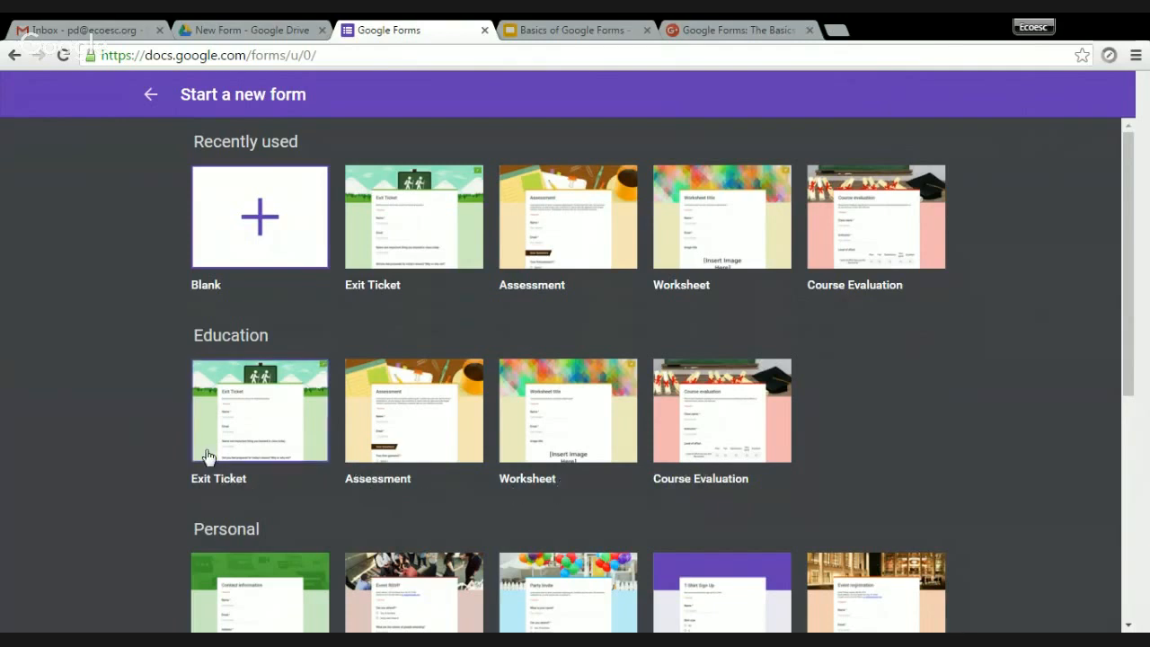
pyautogui.scroll(-3, 139, 449)
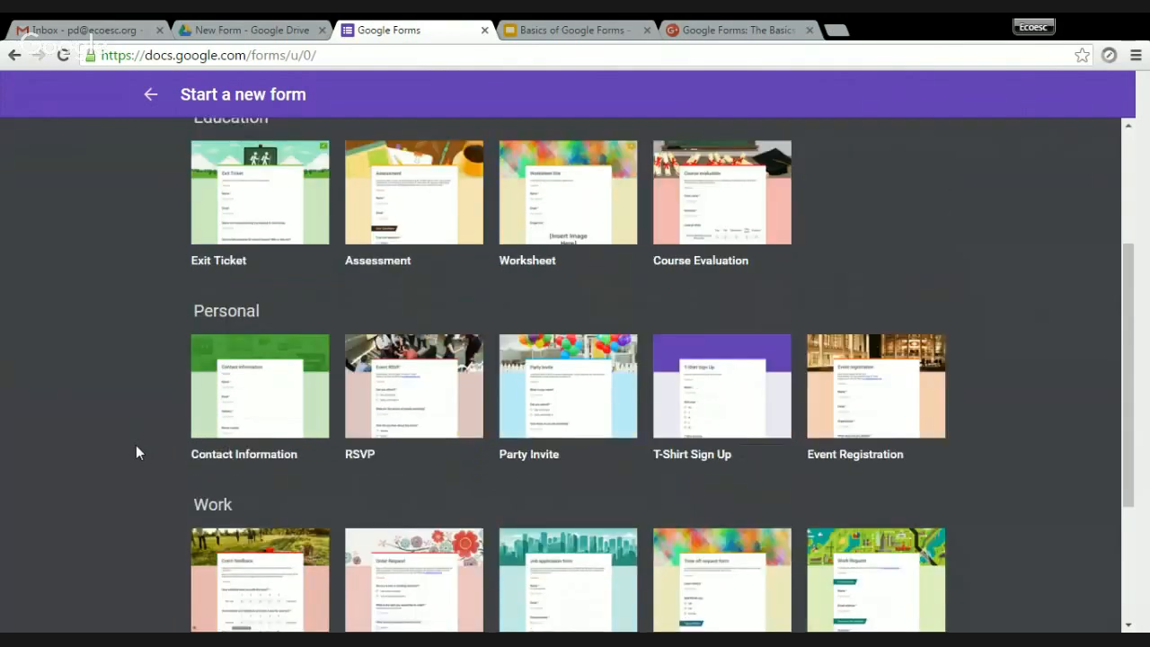
pyautogui.scroll(-1, 135, 452)
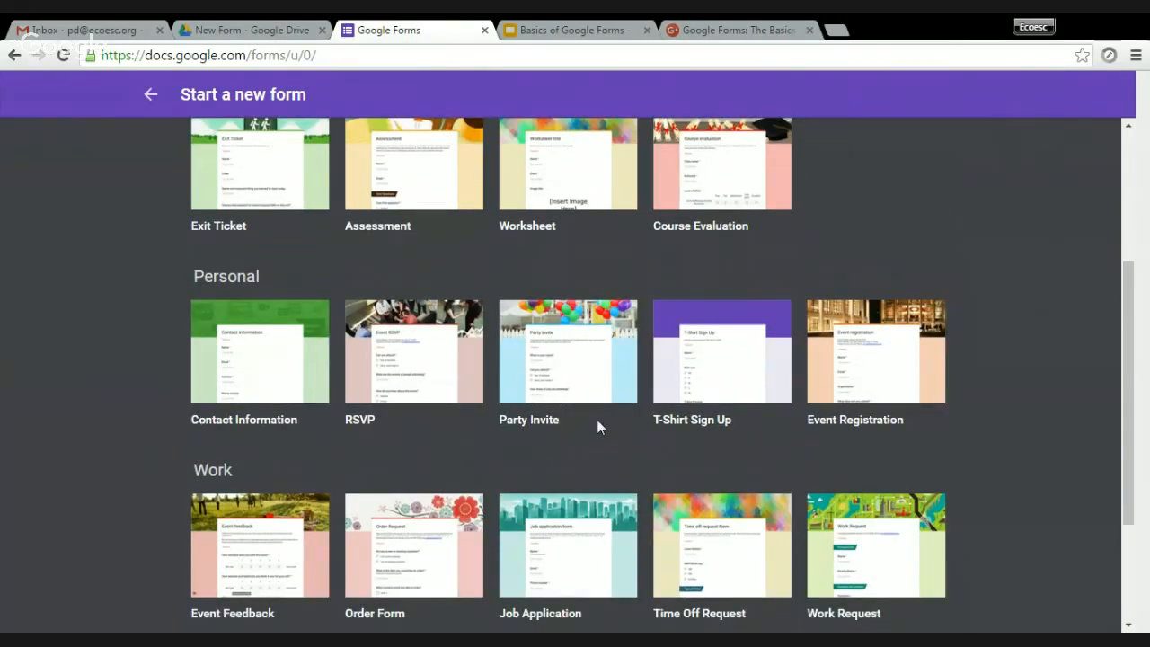
pyautogui.scroll(-3, 3, 392)
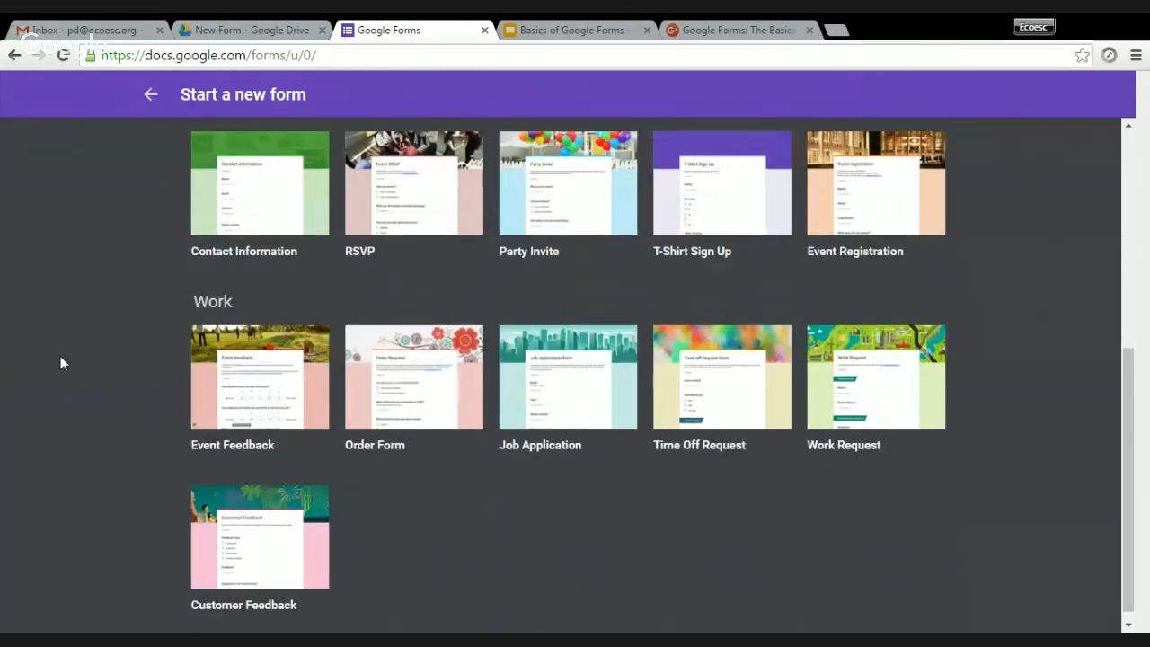
pyautogui.scroll(-1, 57, 365)
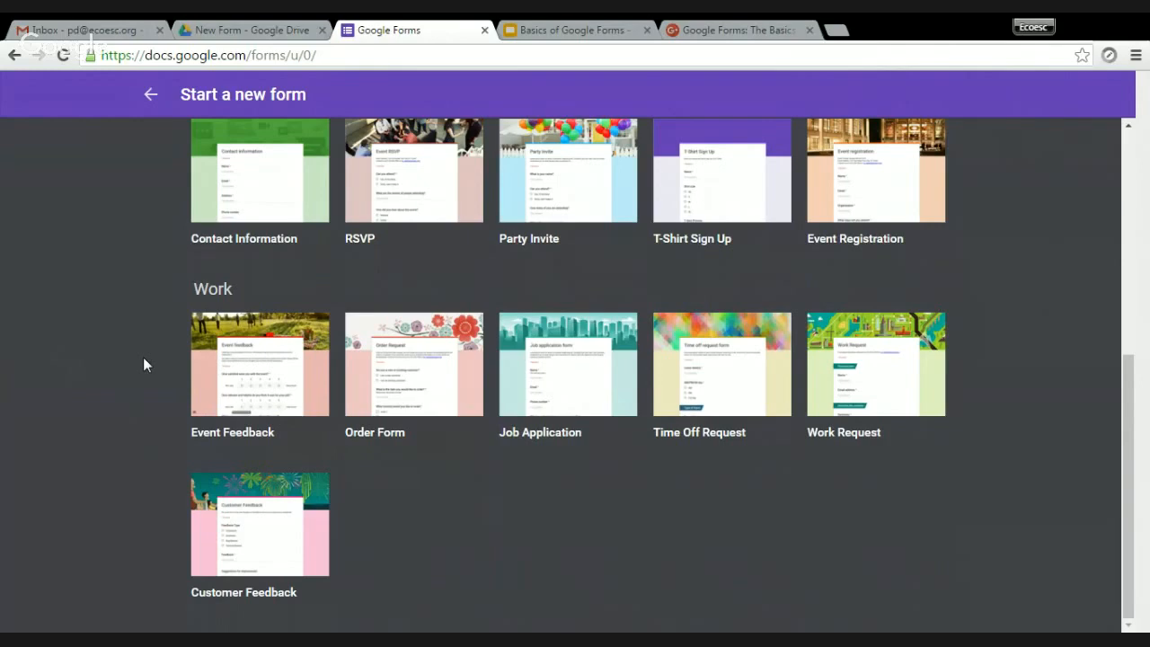
# Leave the template gallery and open the Untitled form from the recent forms.
pyautogui.scroll(5, 149, 358)
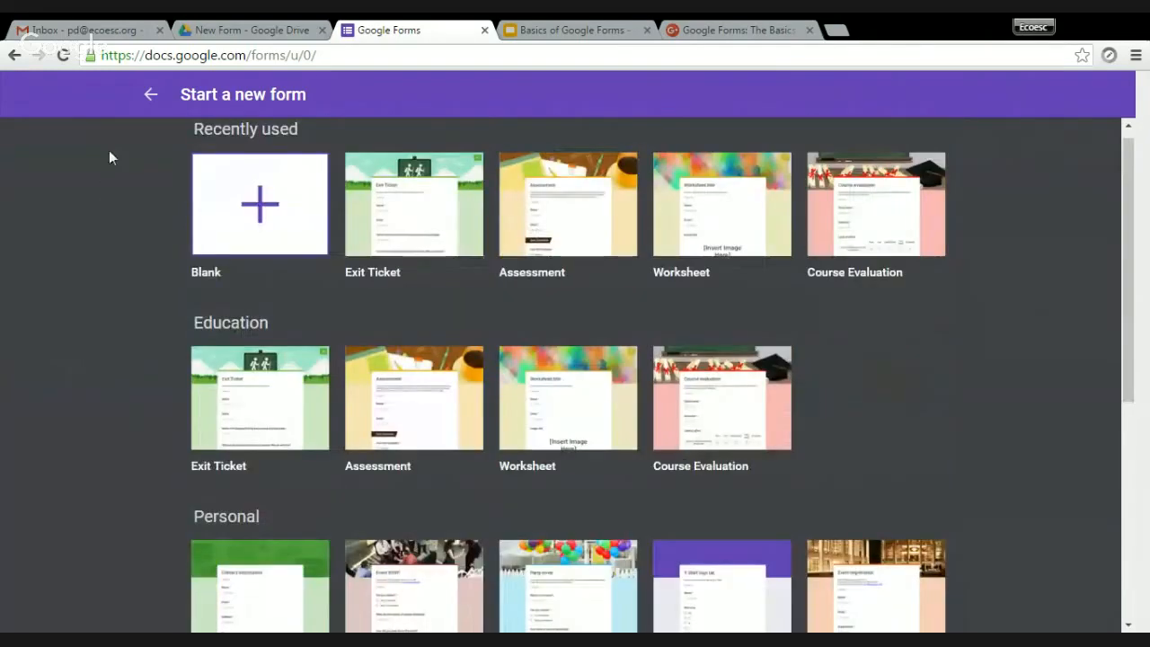
pyautogui.click(149, 98)
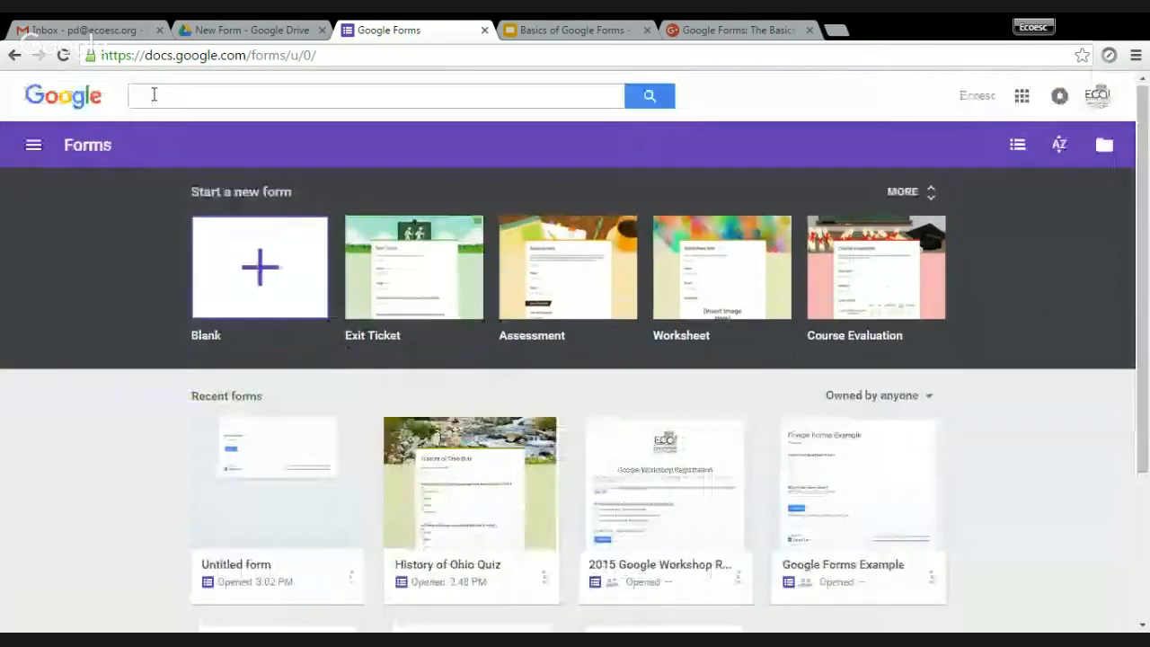
pyautogui.click(287, 465)
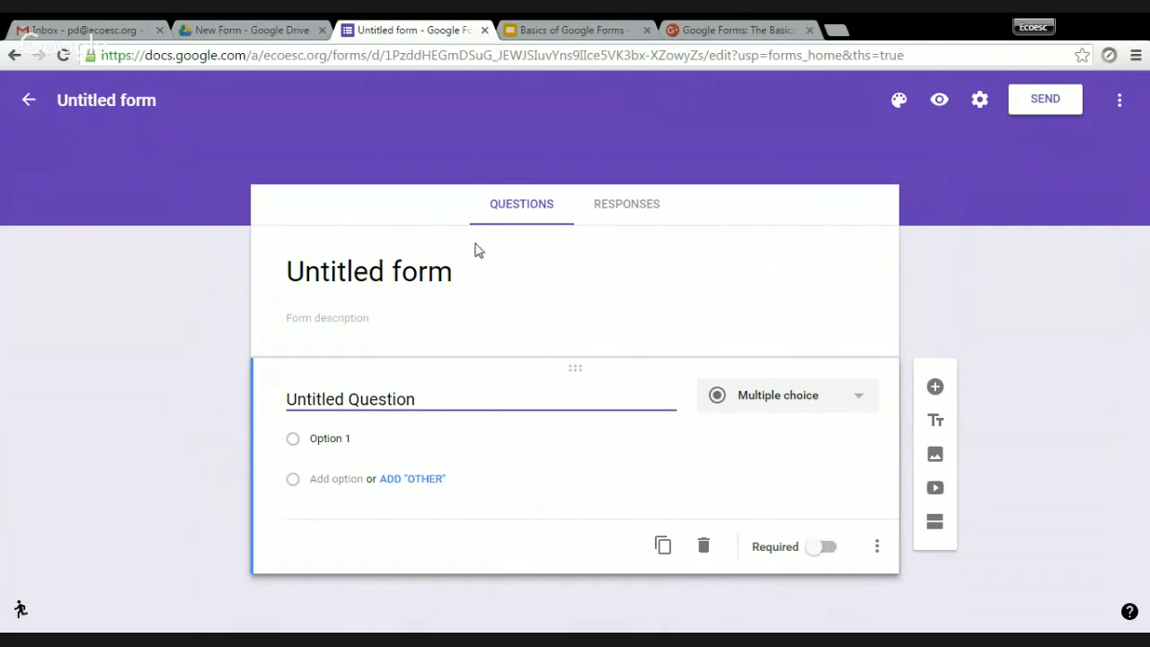
# Replace the form's title with New Form.
pyautogui.click(433, 272)
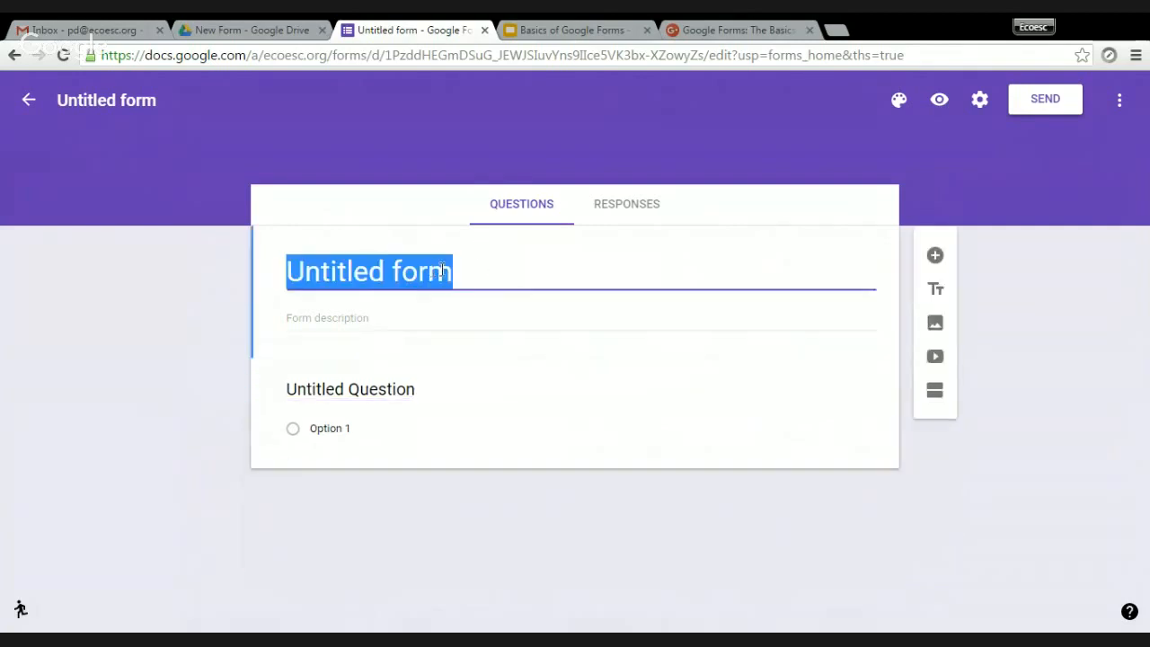
pyautogui.write('New form')
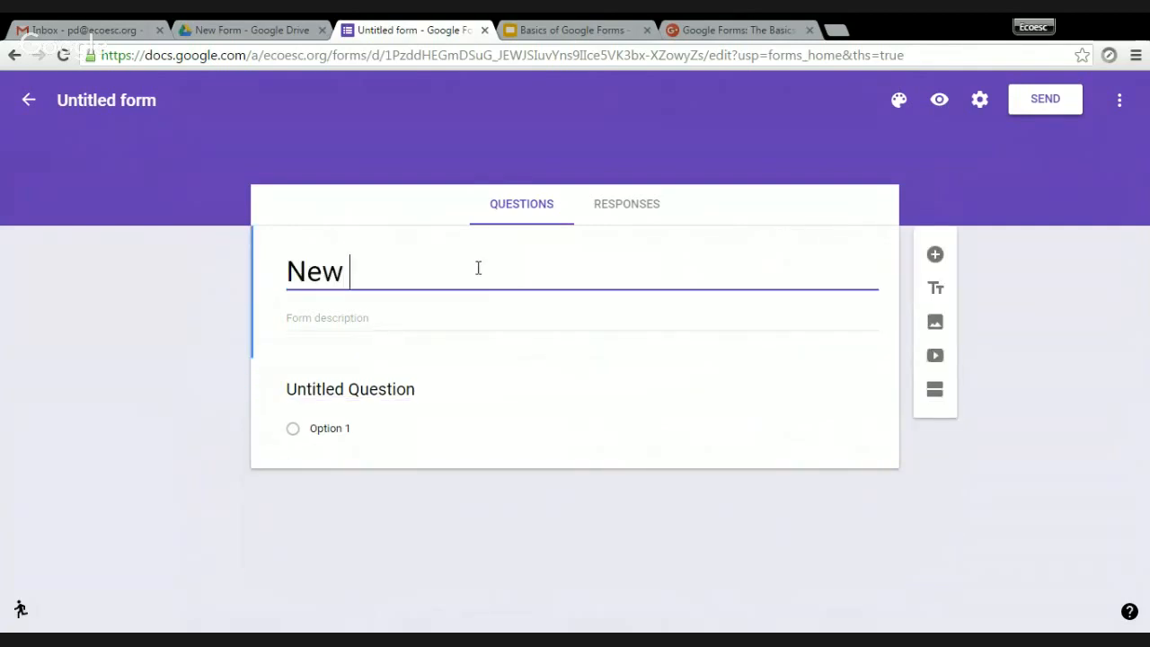
pyautogui.press('BackSpace')
pyautogui.press('BackSpace')
pyautogui.press('BackSpace')
pyautogui.press('BackSpace')
pyautogui.write('Form')
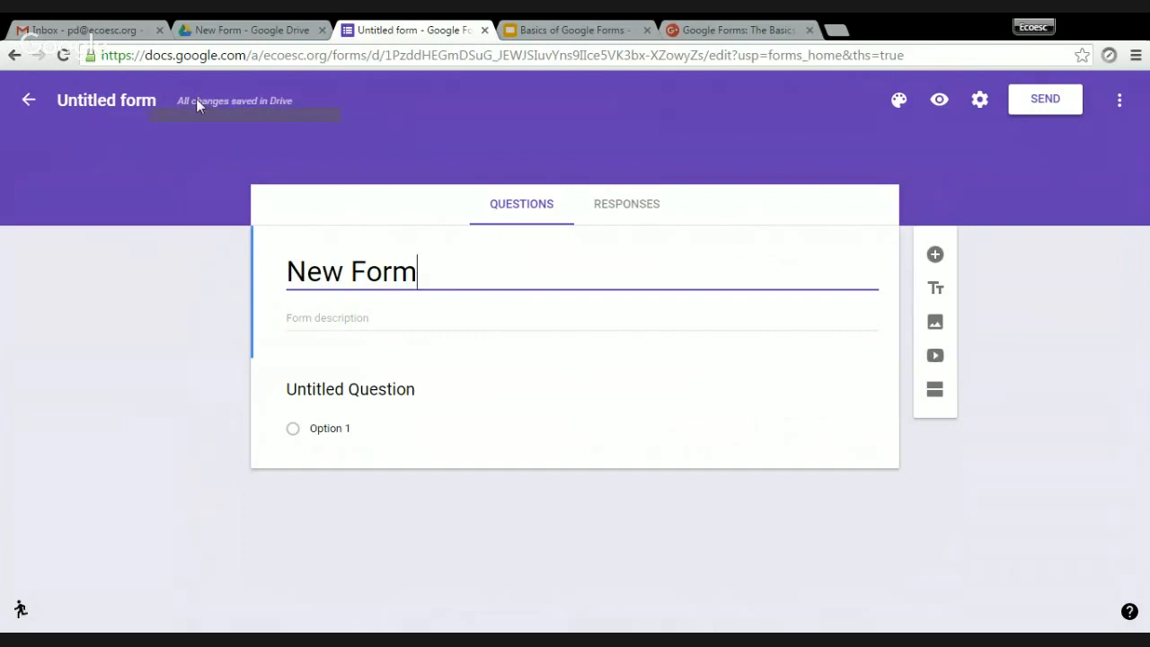
# Give the form file the same name as its title, New Form.
pyautogui.click(115, 100)
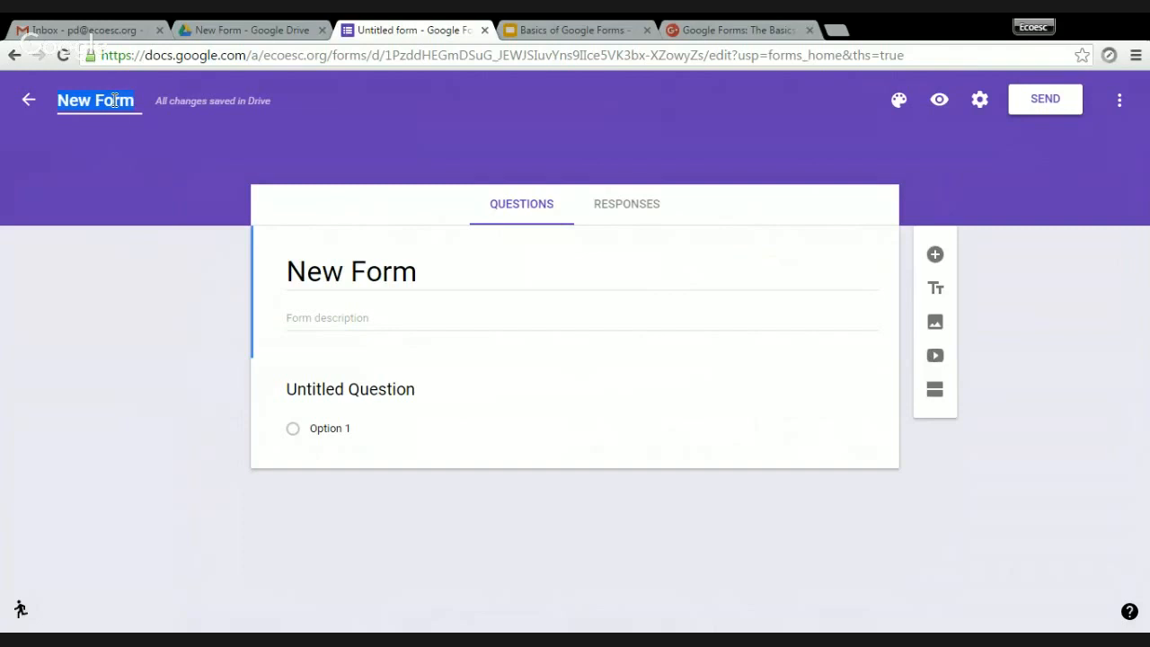
pyautogui.click(133, 159)
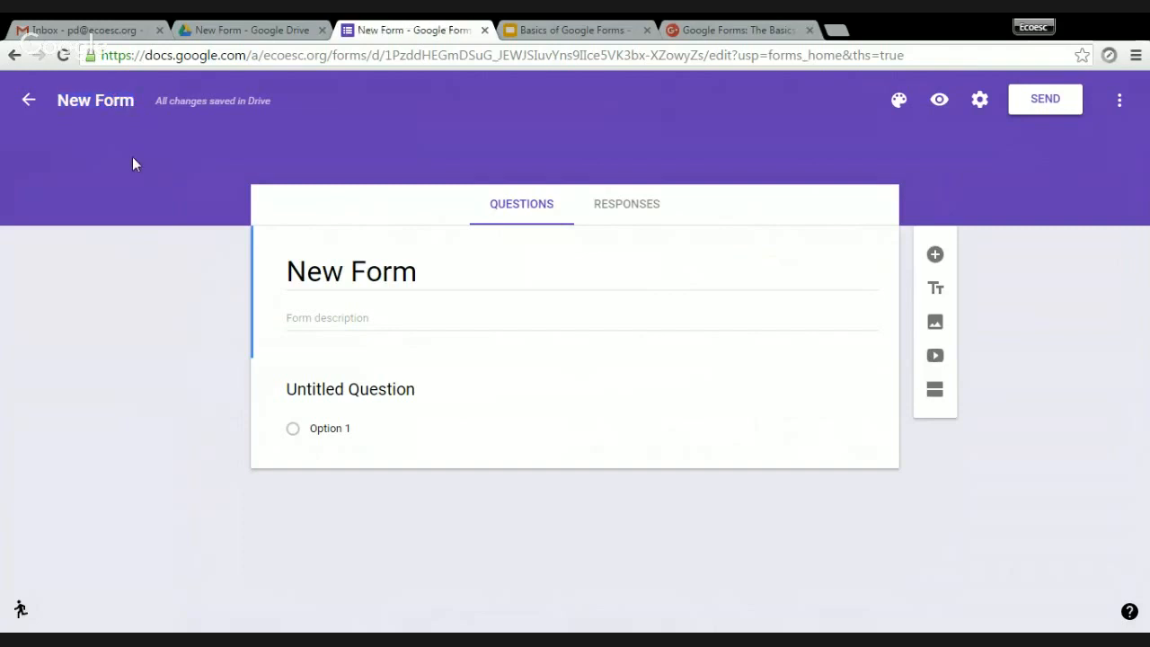
pyautogui.click(95, 100)
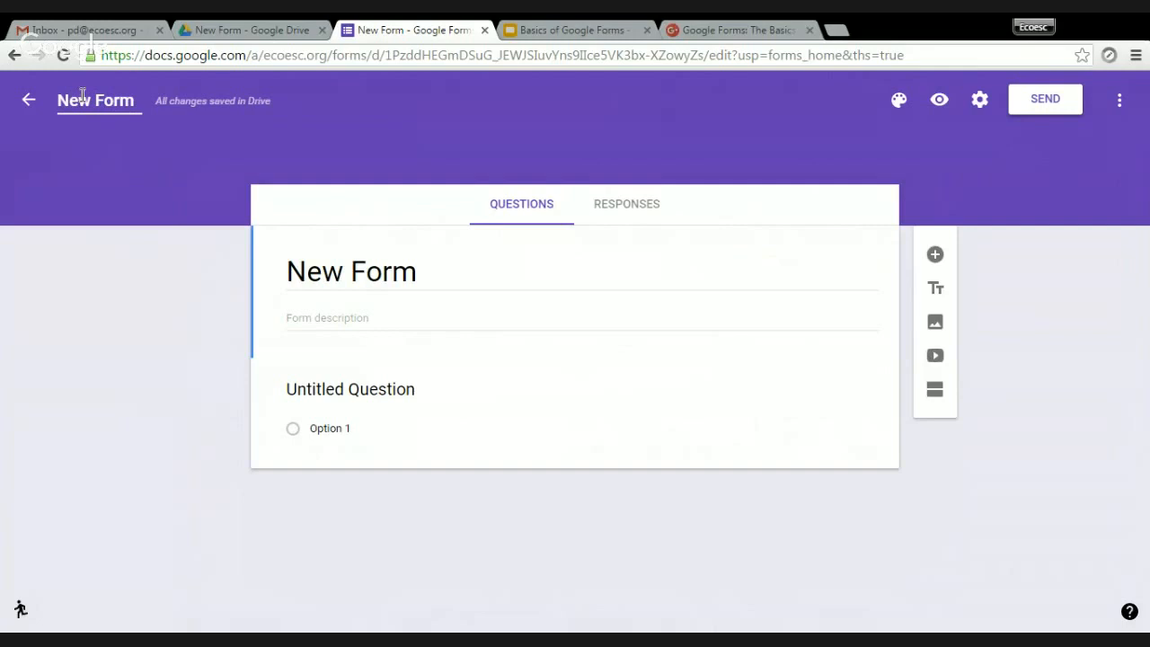
pyautogui.click(410, 268)
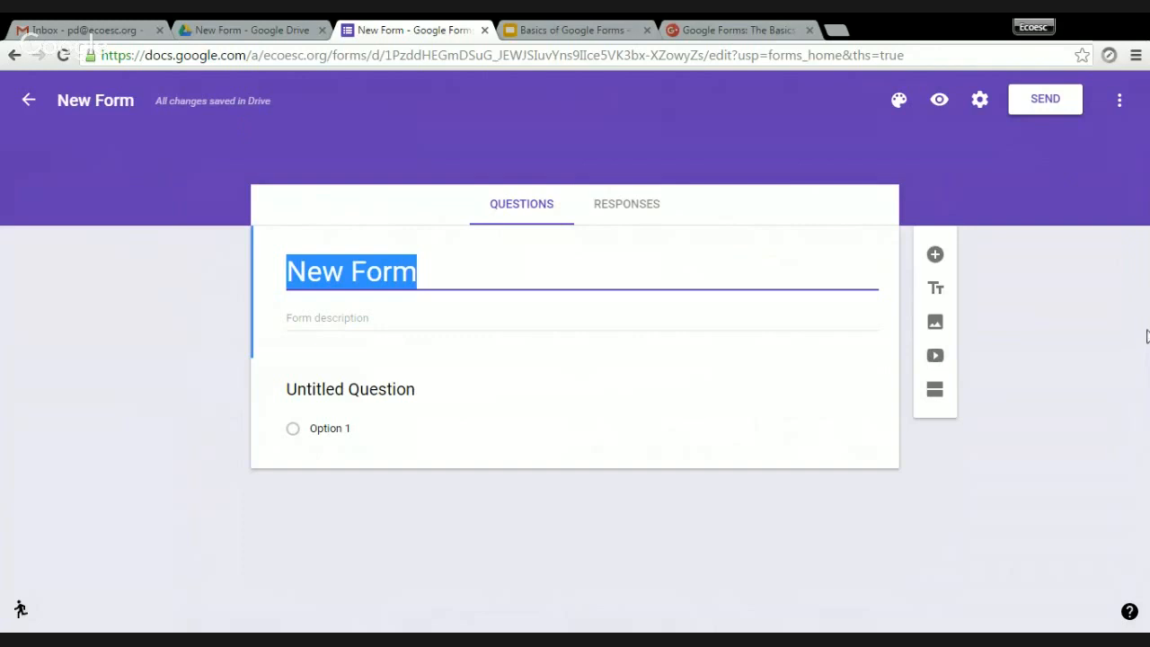
# Try the orange-red, dark blue, teal and green theme colors on the form one after another.
pyautogui.click(898, 100)
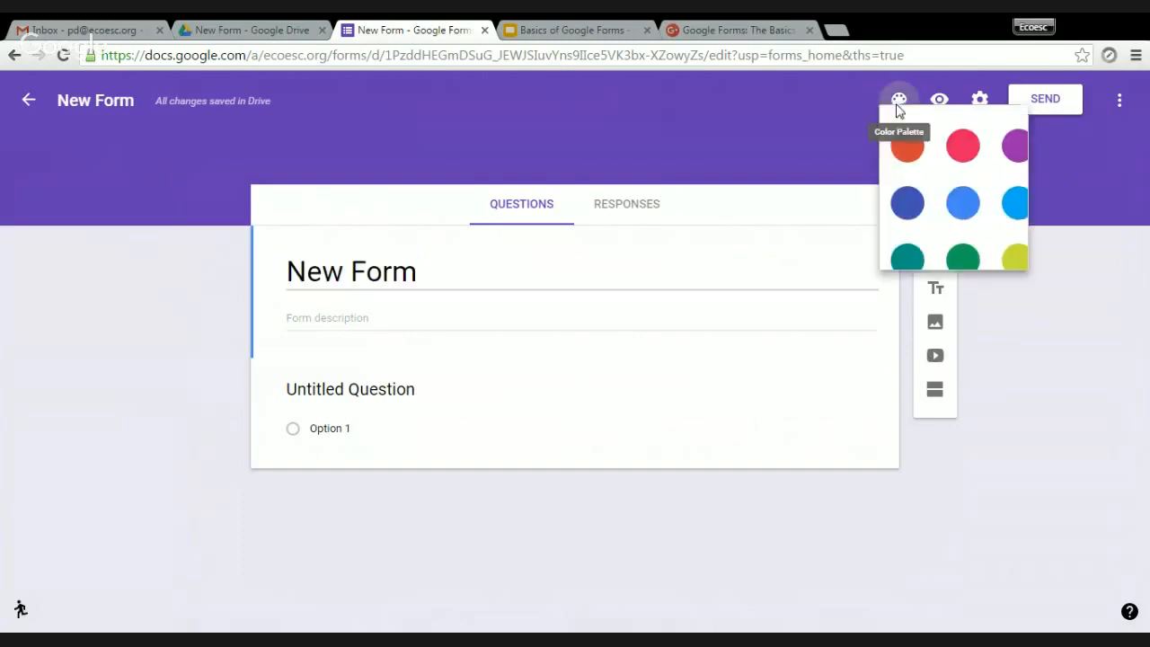
pyautogui.click(905, 164)
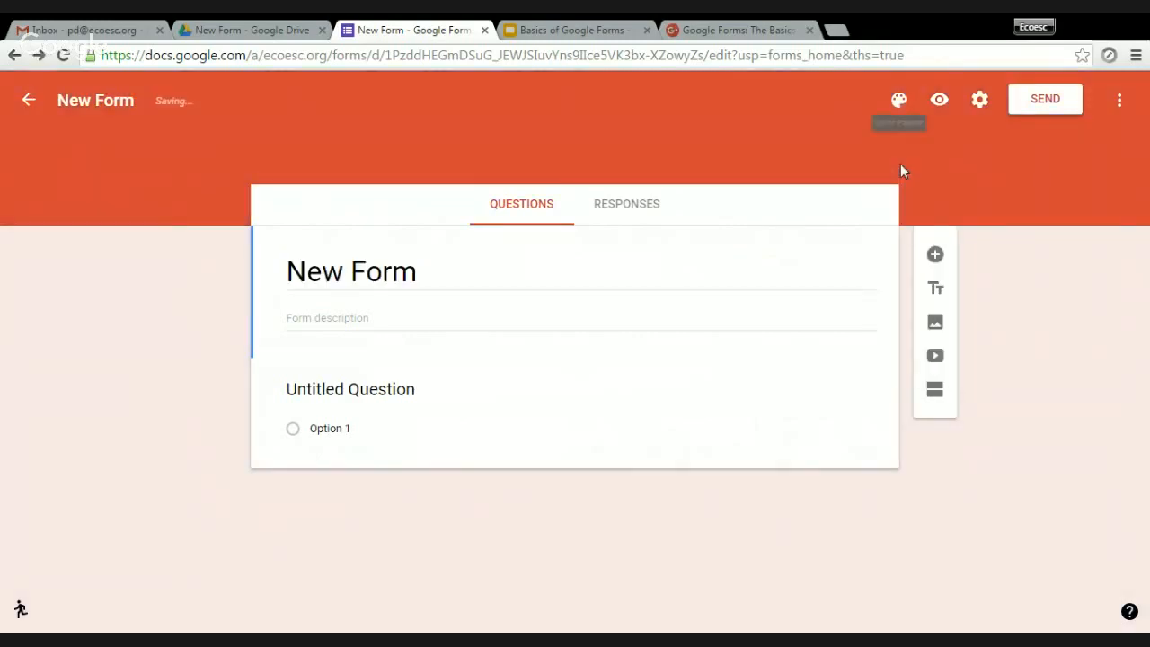
pyautogui.click(899, 100)
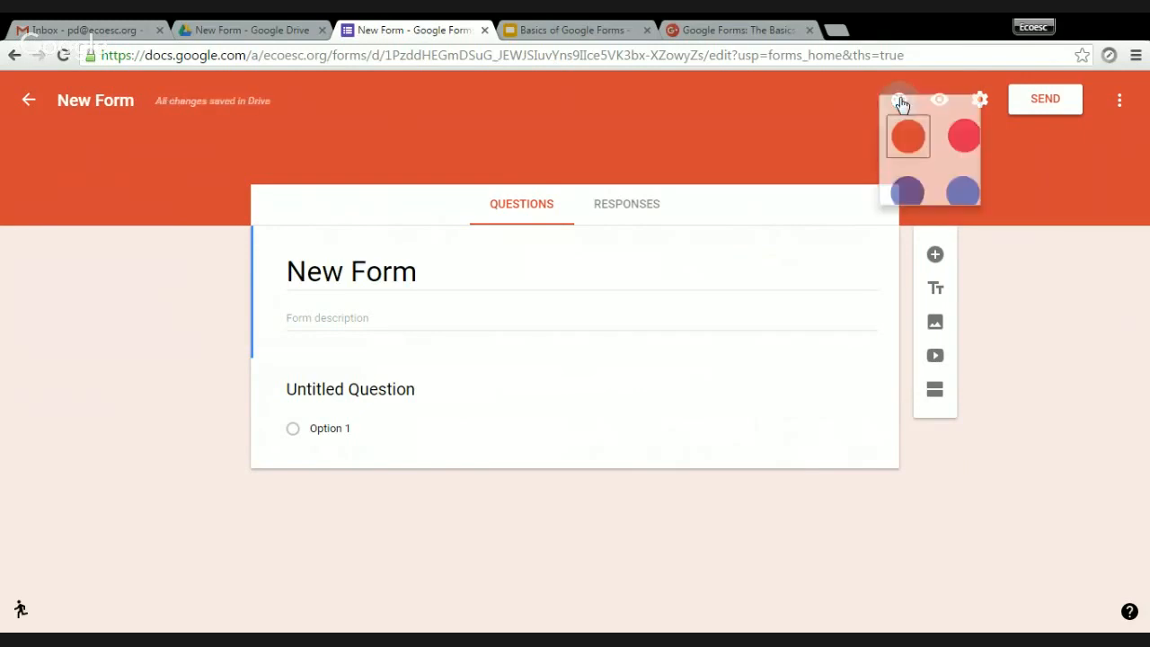
pyautogui.click(909, 218)
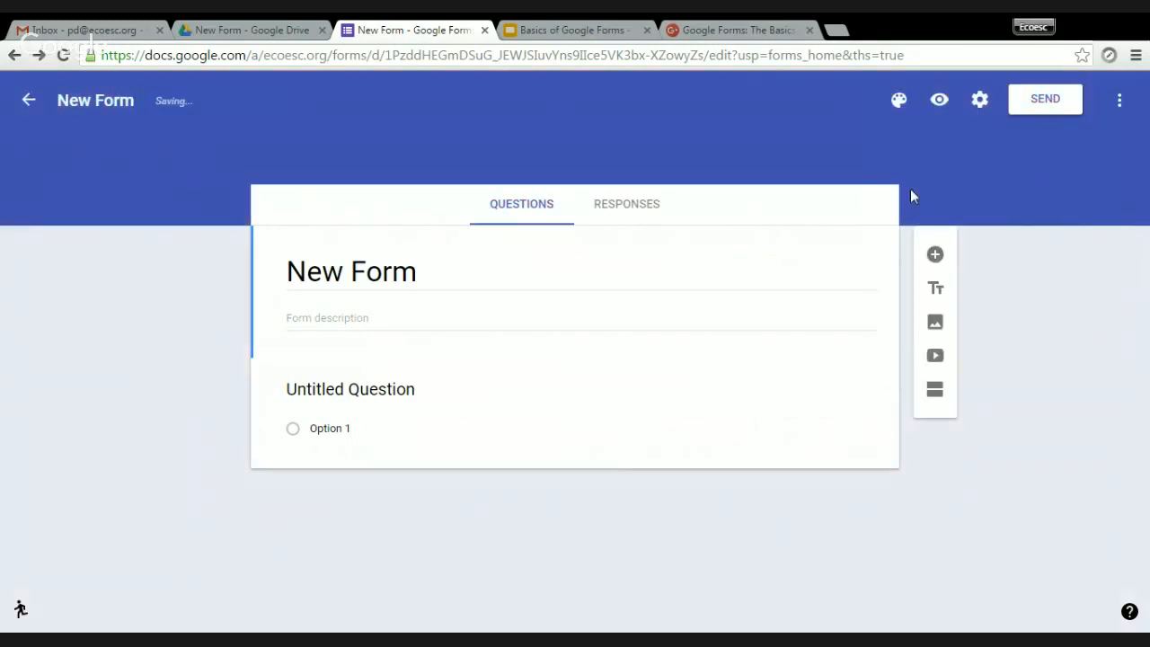
pyautogui.click(897, 100)
pyautogui.click(908, 274)
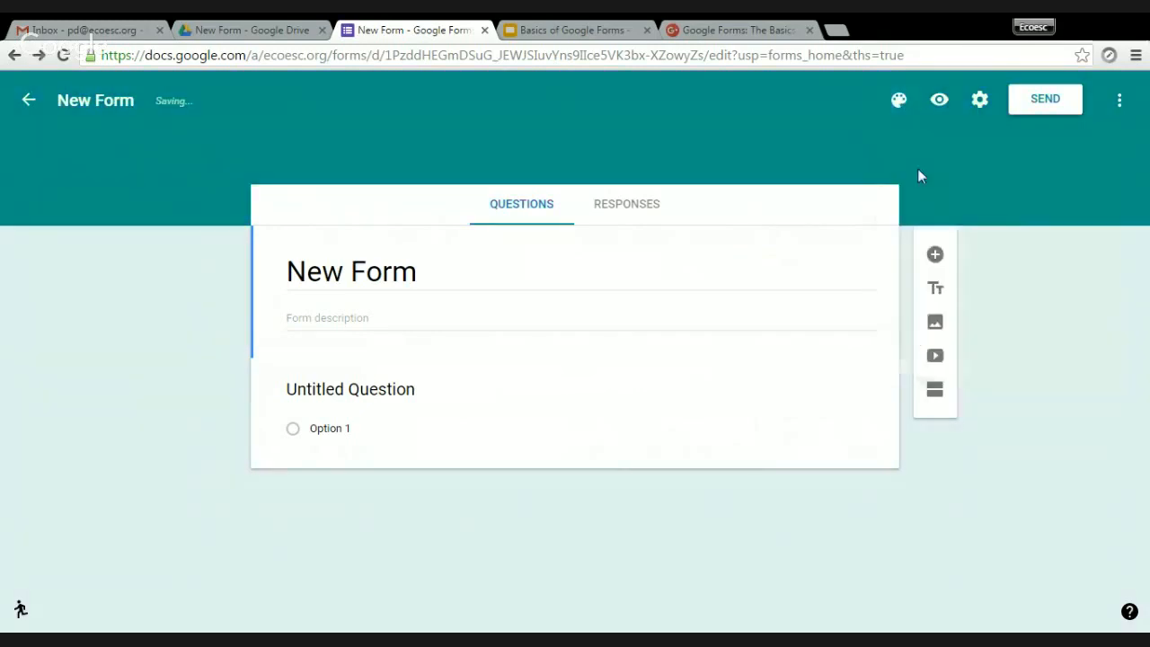
pyautogui.click(898, 100)
pyautogui.click(962, 277)
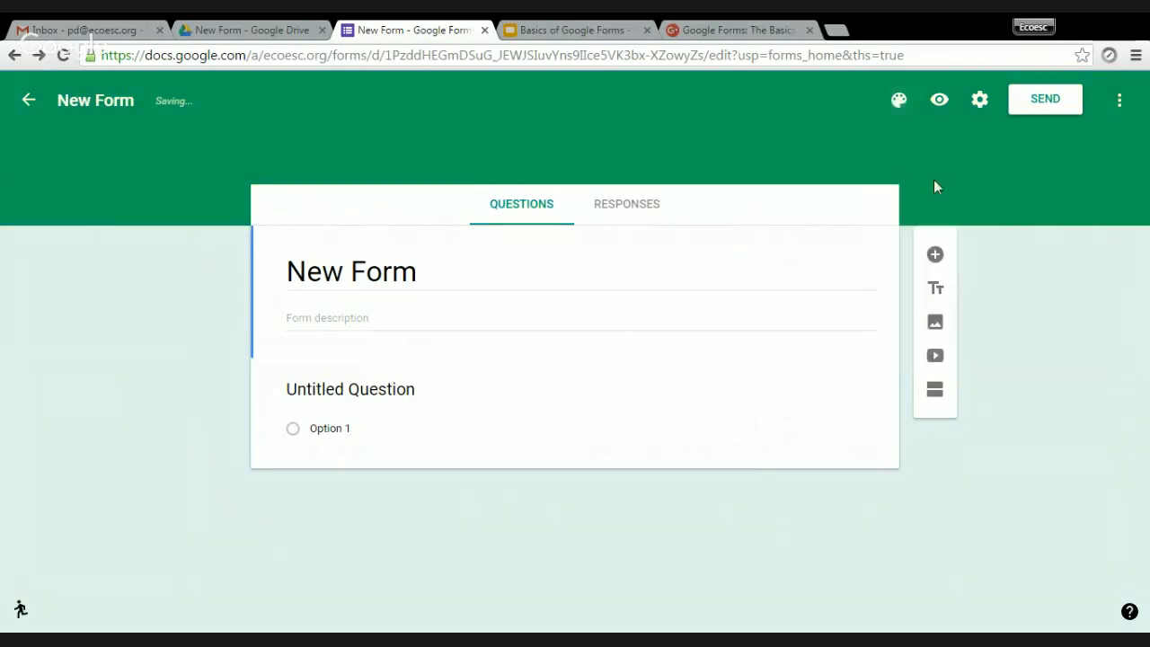
# Browse the header image themes in the Illustrations, Food and dining, and Travel categories.
pyautogui.click(898, 104)
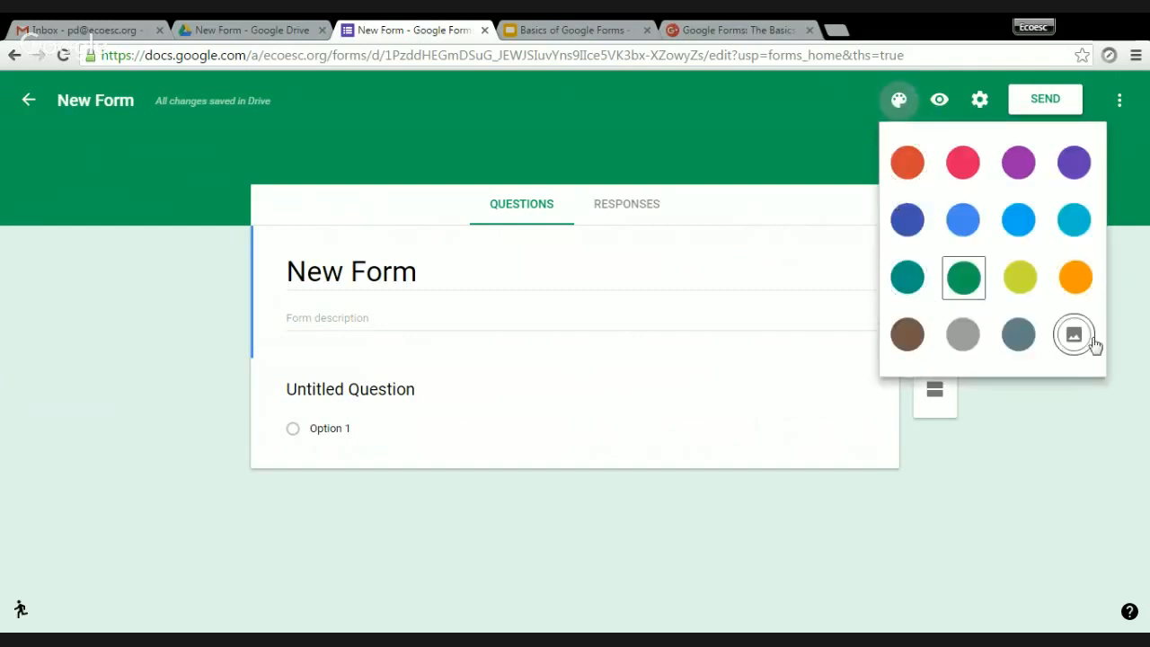
pyautogui.click(1074, 338)
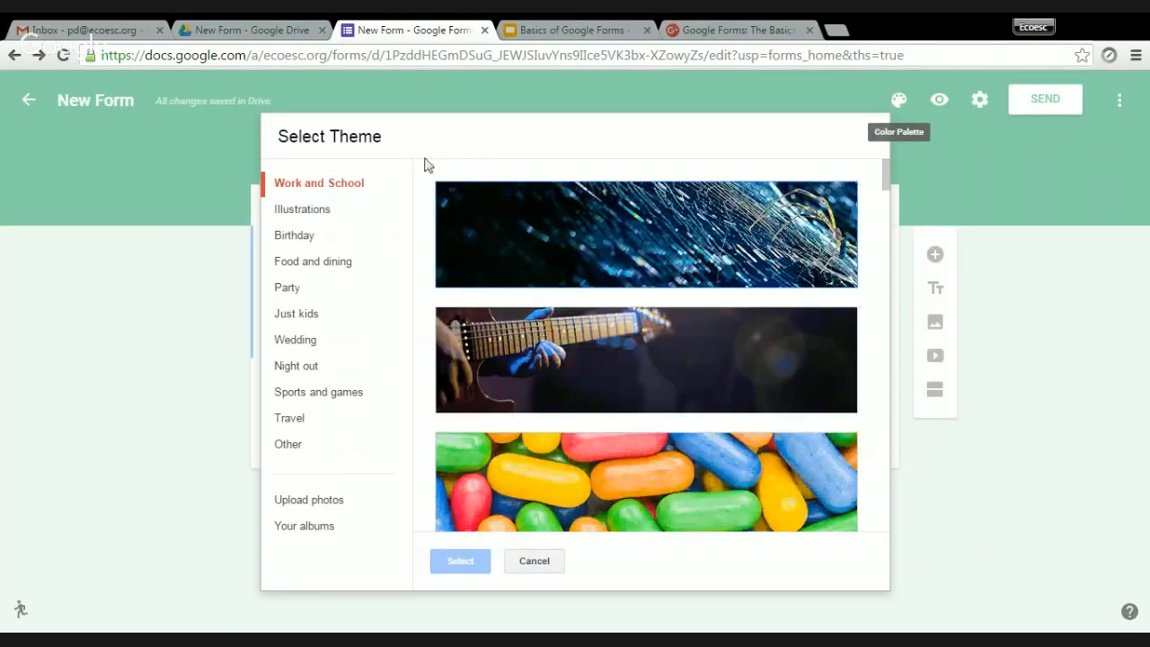
pyautogui.click(313, 212)
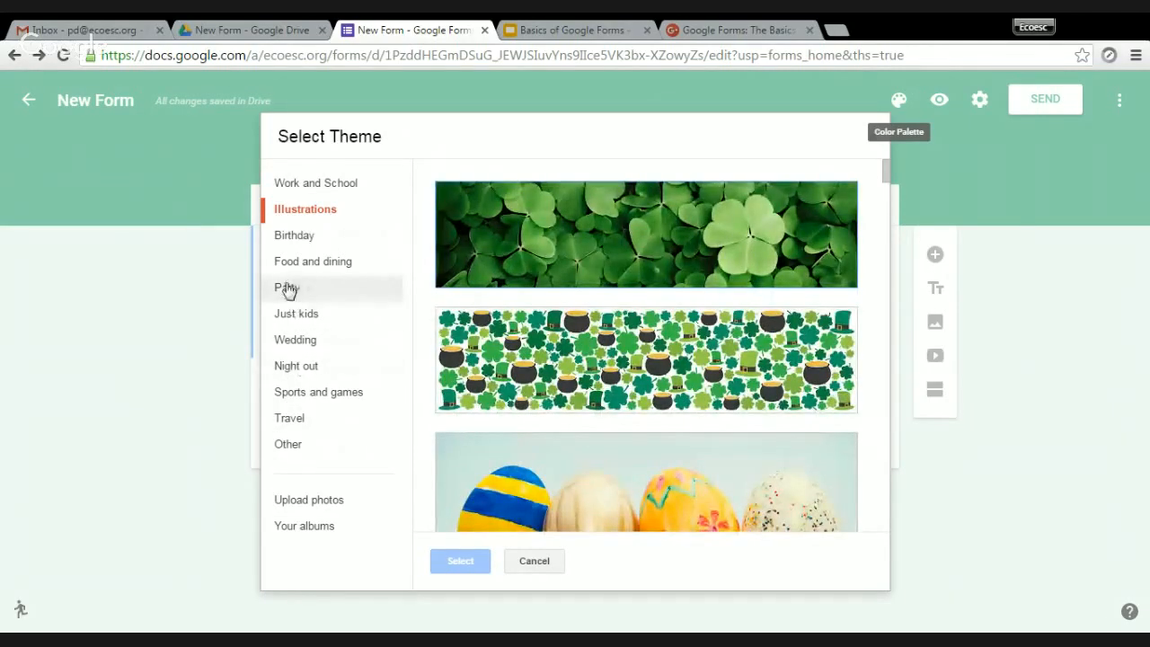
pyautogui.click(289, 263)
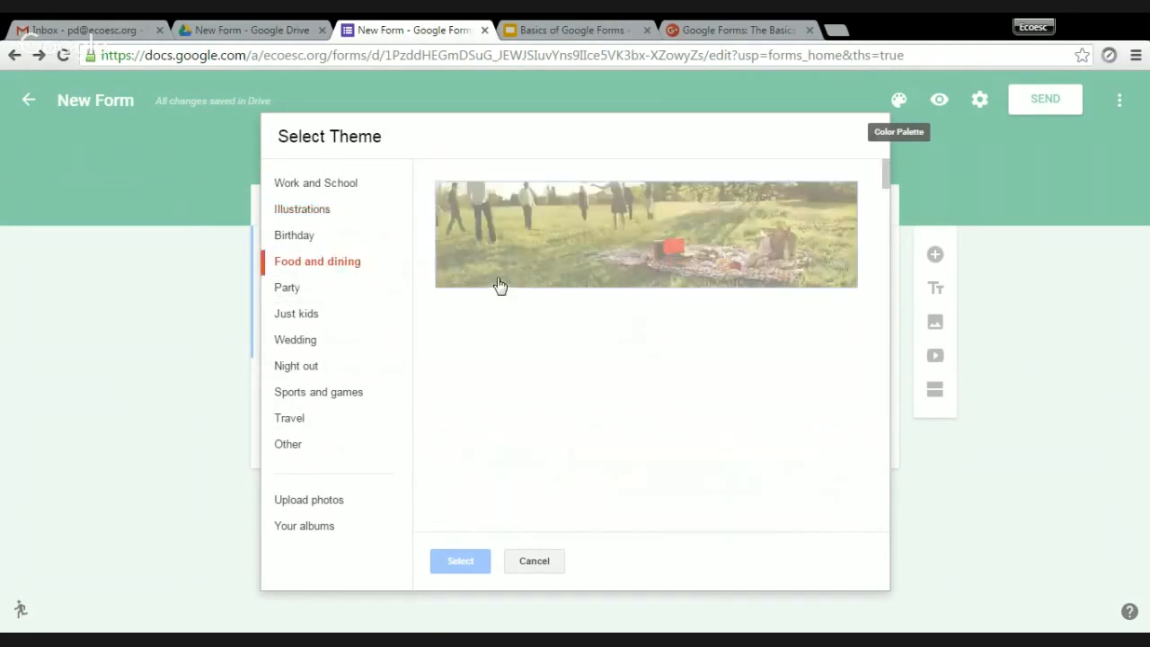
pyautogui.scroll(-3, 499, 286)
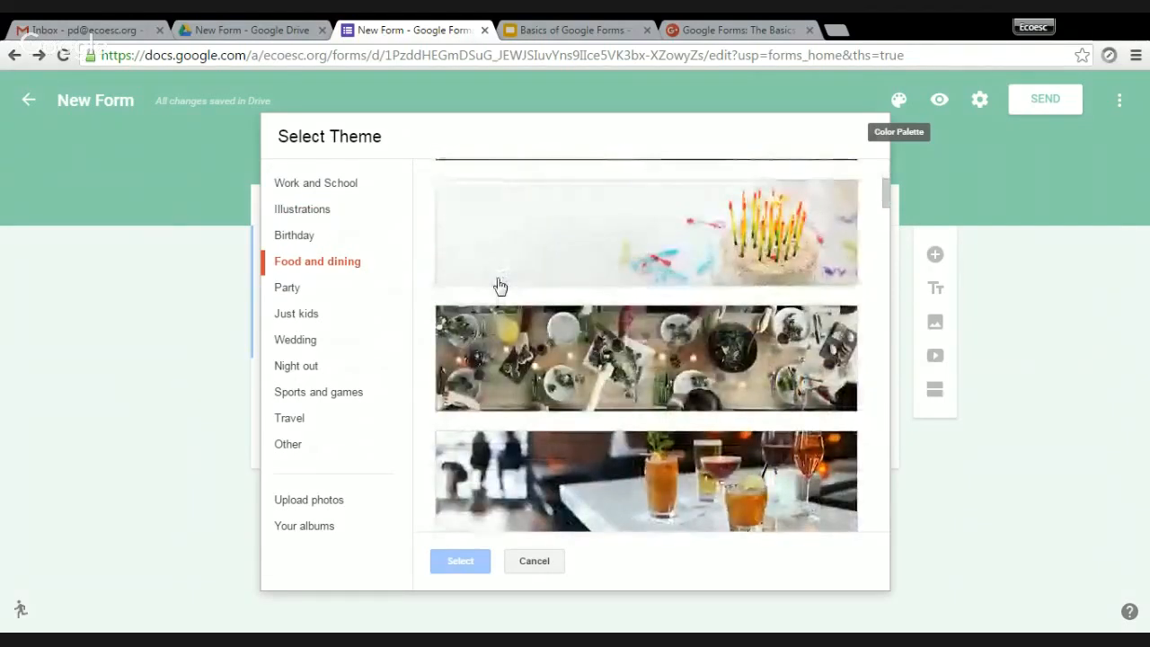
pyautogui.scroll(-2, 497, 288)
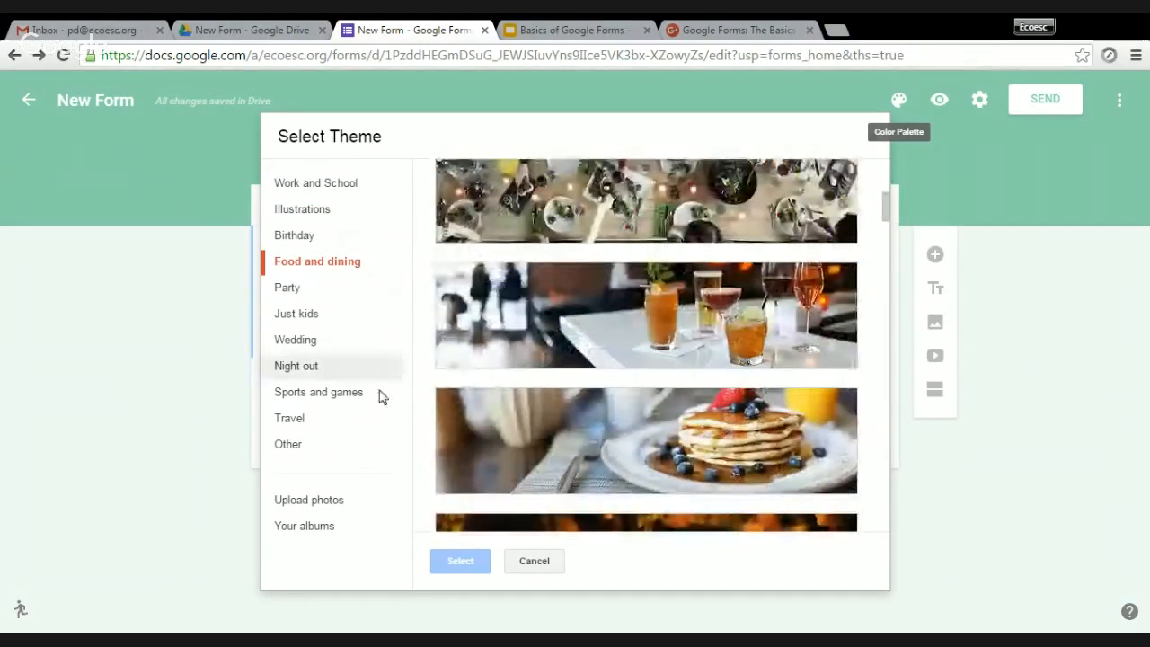
pyautogui.click(288, 420)
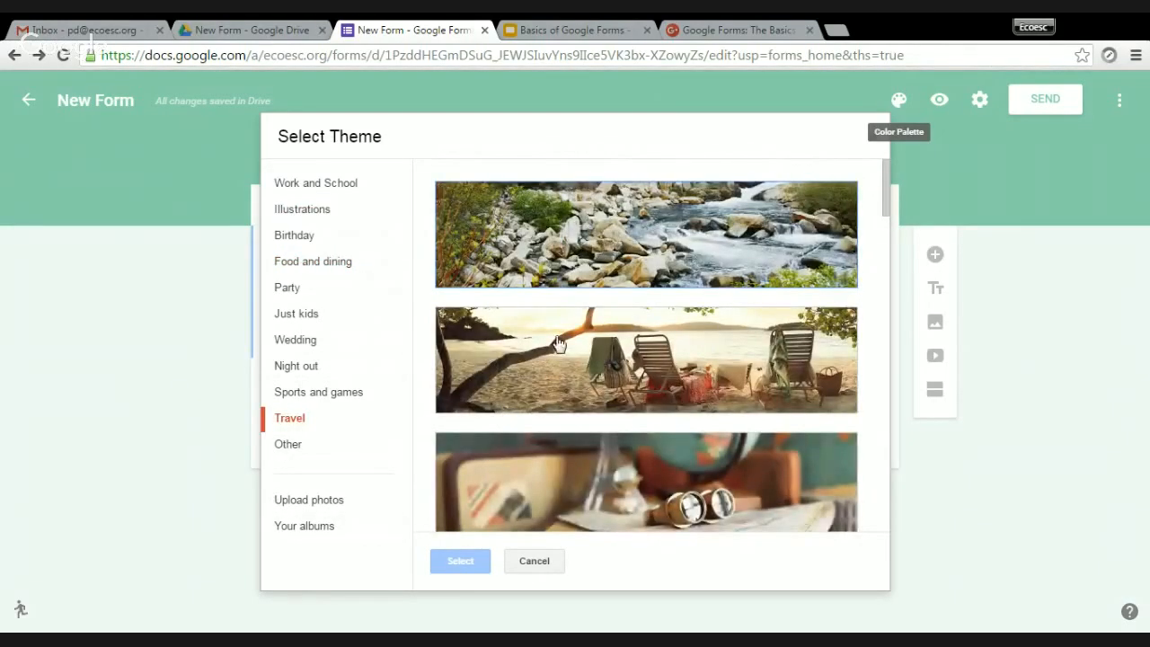
pyautogui.scroll(-4, 557, 340)
pyautogui.scroll(-9, 556, 340)
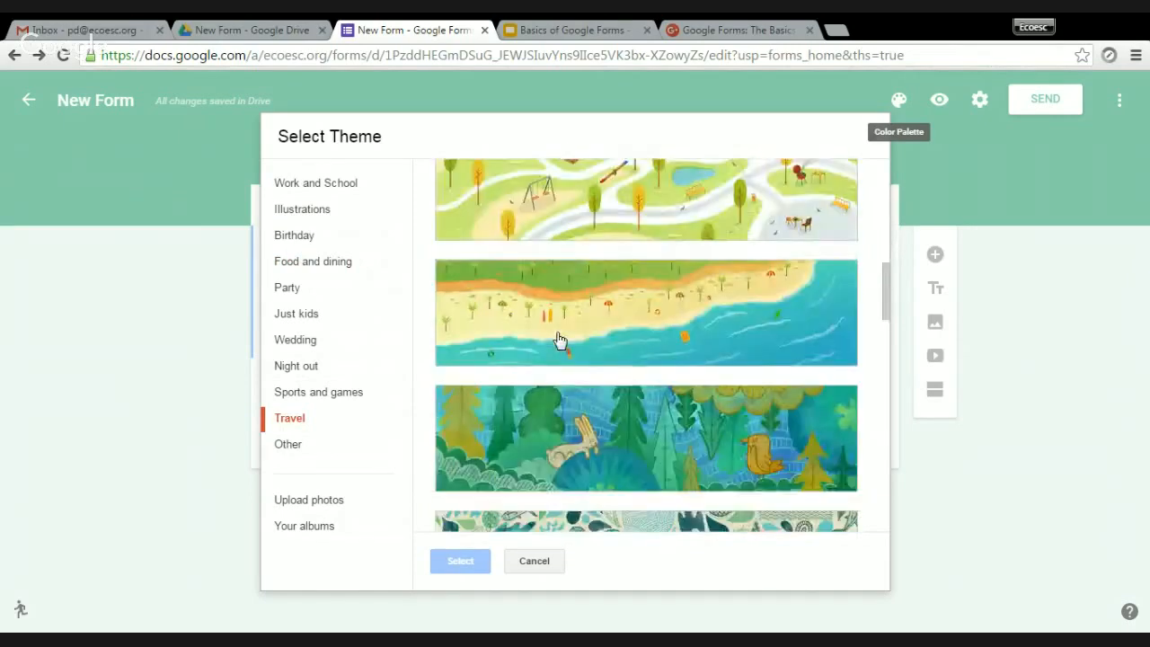
pyautogui.scroll(2, 557, 340)
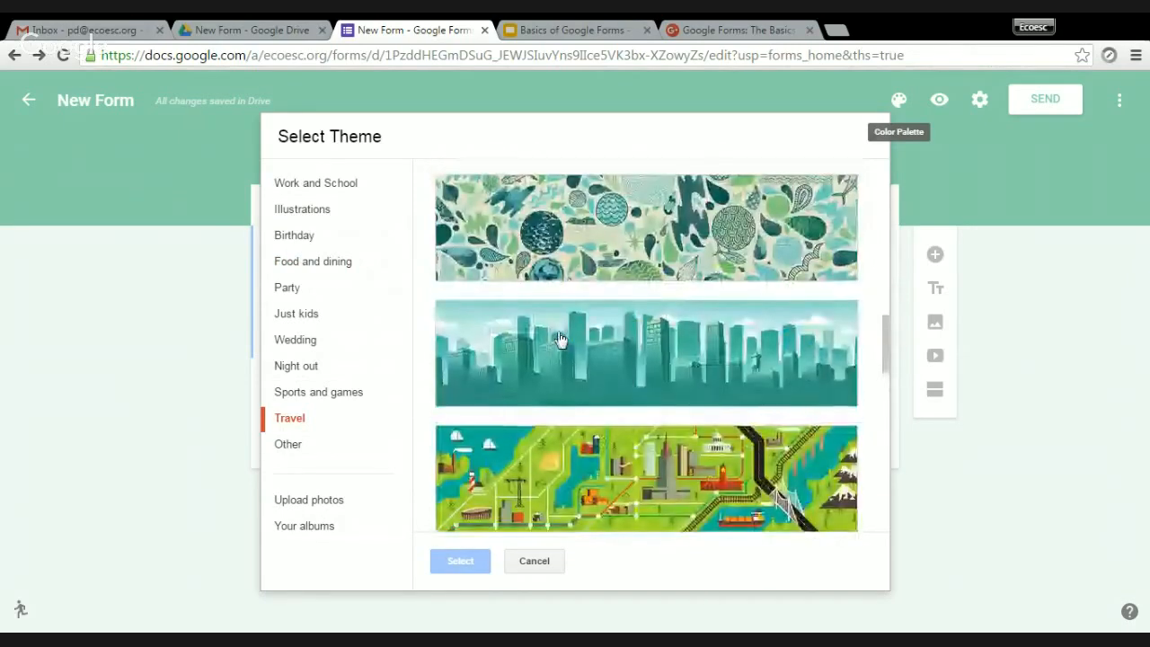
pyautogui.click(556, 244)
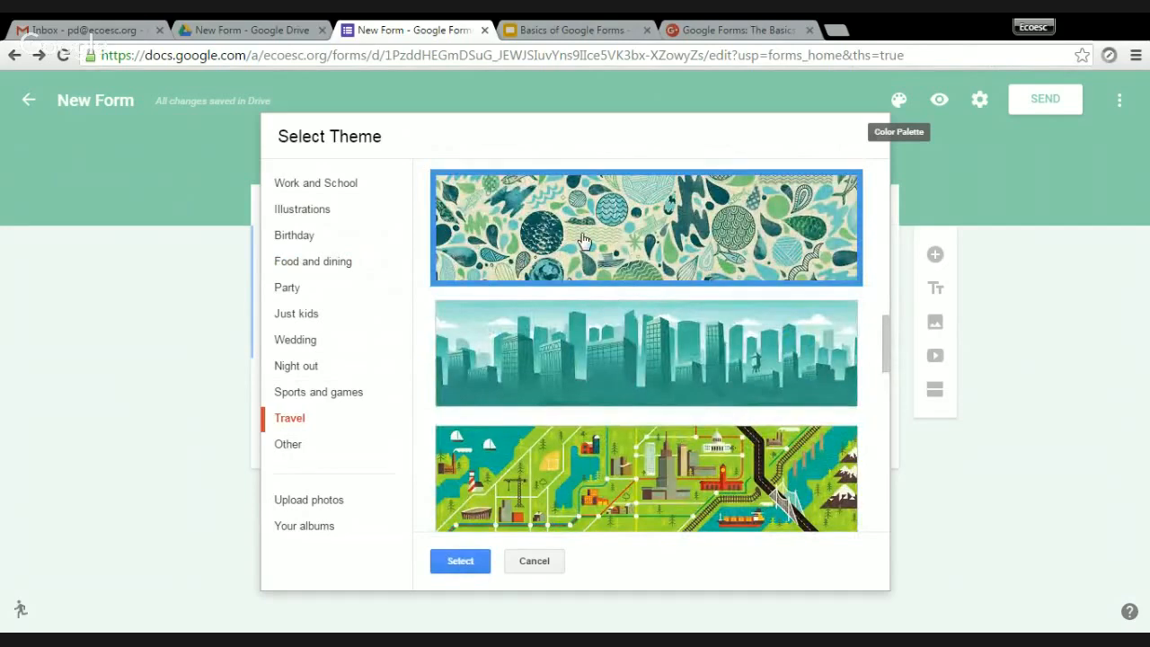
pyautogui.scroll(-2, 558, 257)
pyautogui.scroll(-10, 557, 258)
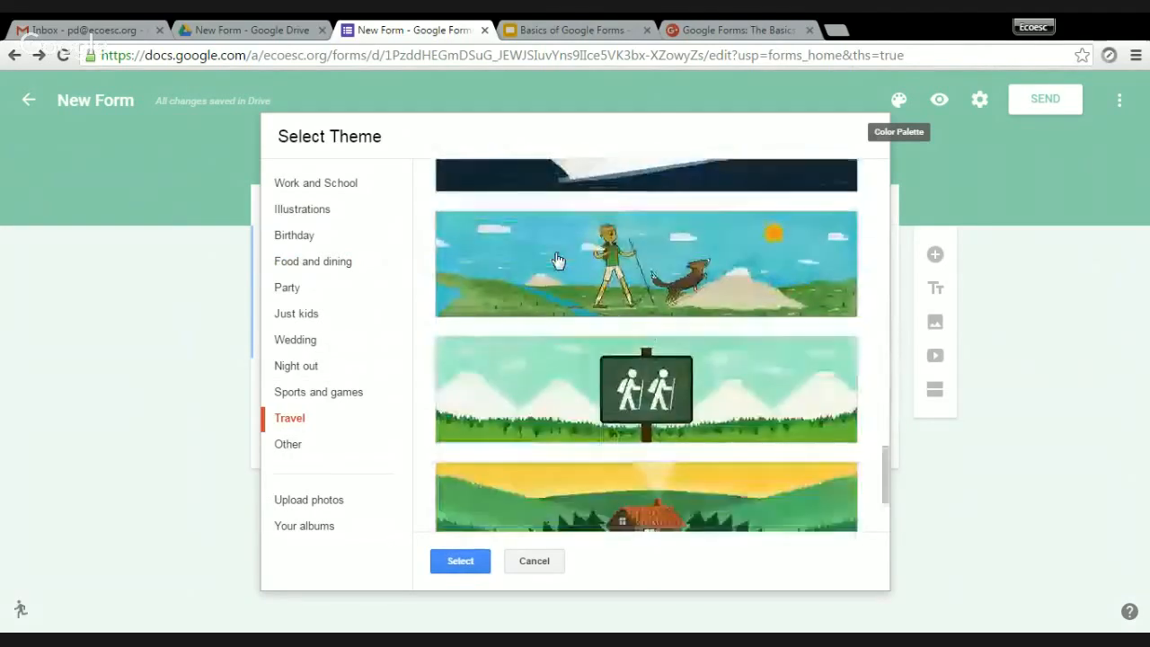
# Apply the green and yellow paper lantern header image from the Other theme category to the form.
pyautogui.click(295, 449)
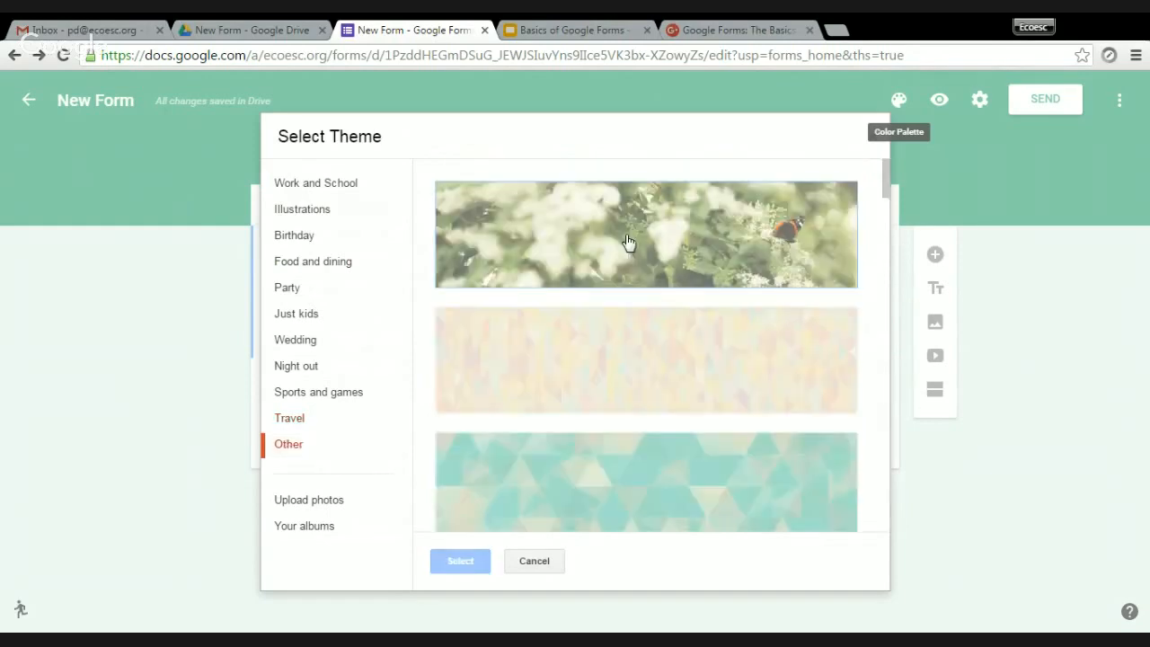
pyautogui.scroll(-1, 619, 278)
pyautogui.scroll(-3, 608, 320)
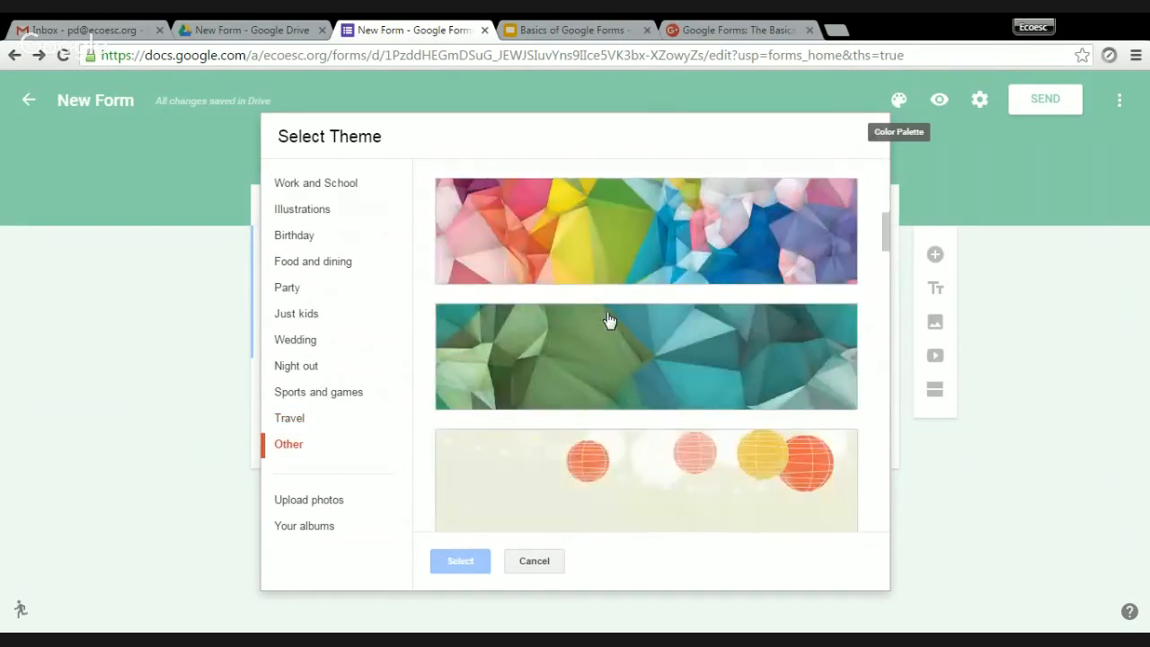
pyautogui.scroll(-2, 549, 332)
pyautogui.click(597, 277)
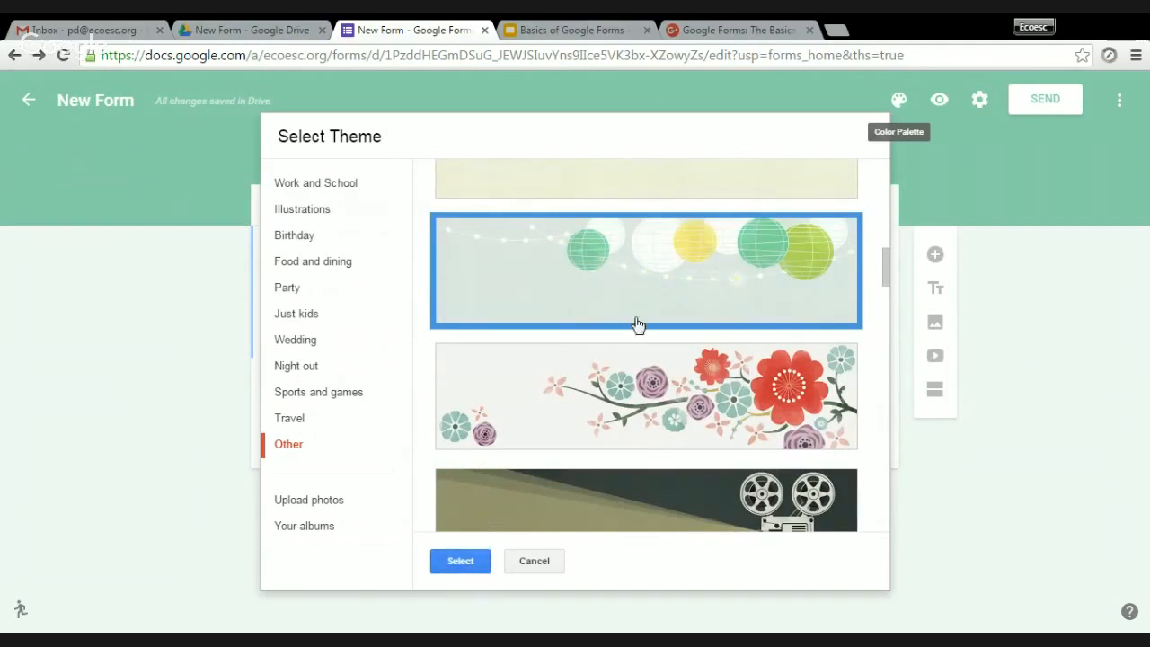
pyautogui.click(467, 564)
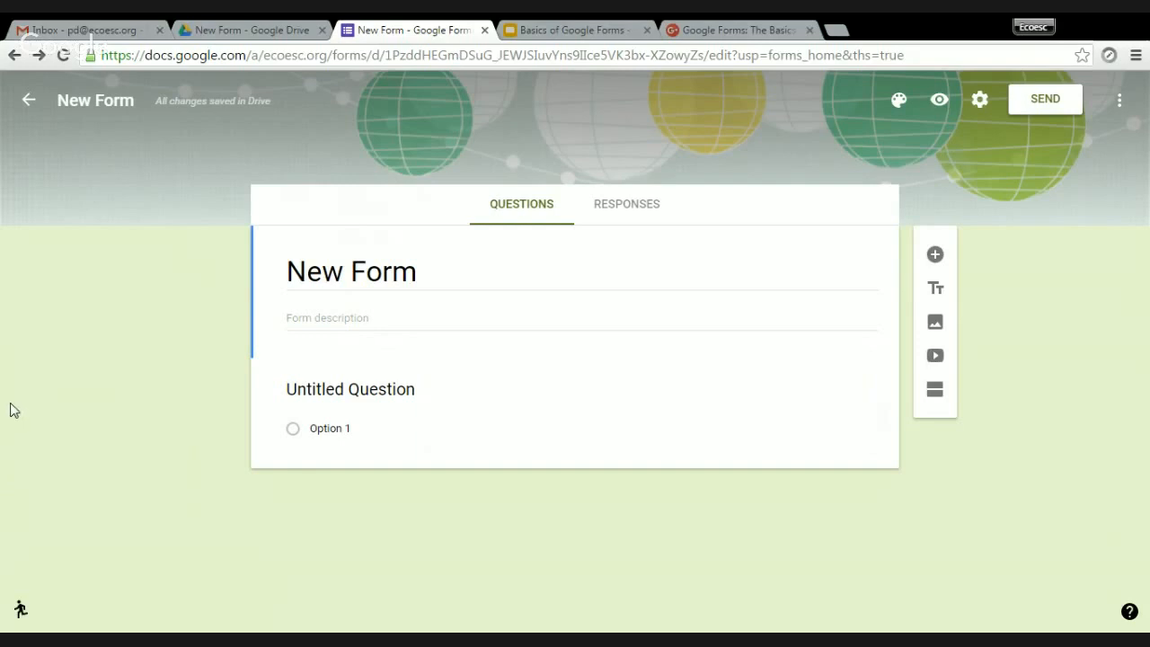
# Preview the form, open its editor from the preview, compare both editor tabs and return to the original one.
pyautogui.click(939, 103)
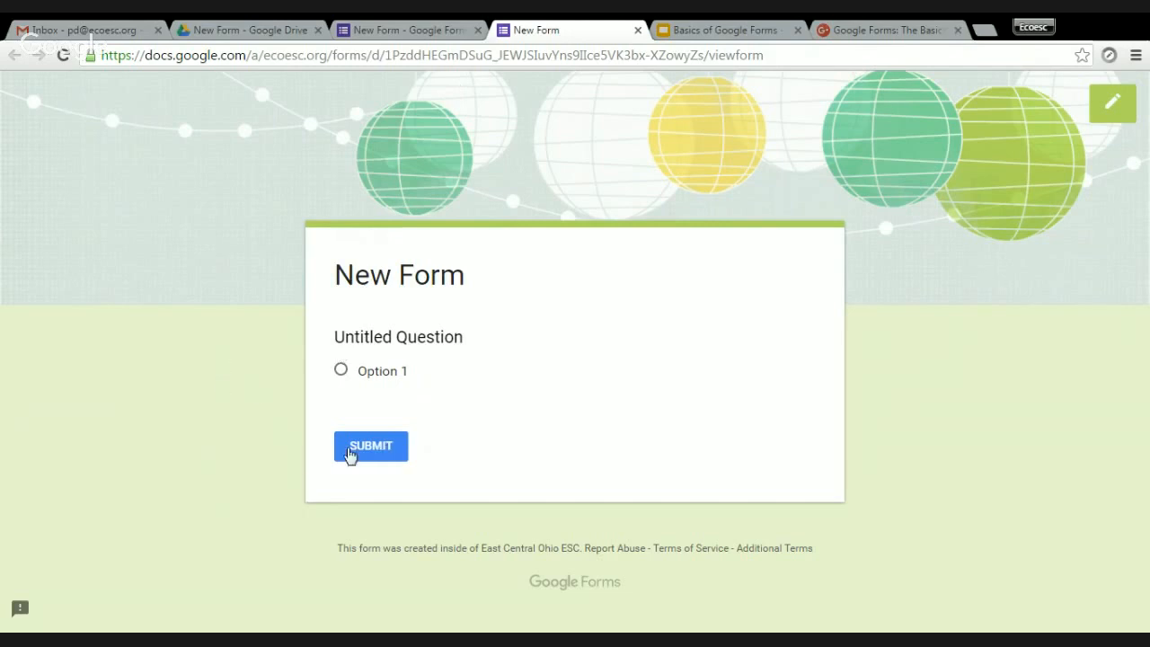
pyautogui.click(1119, 104)
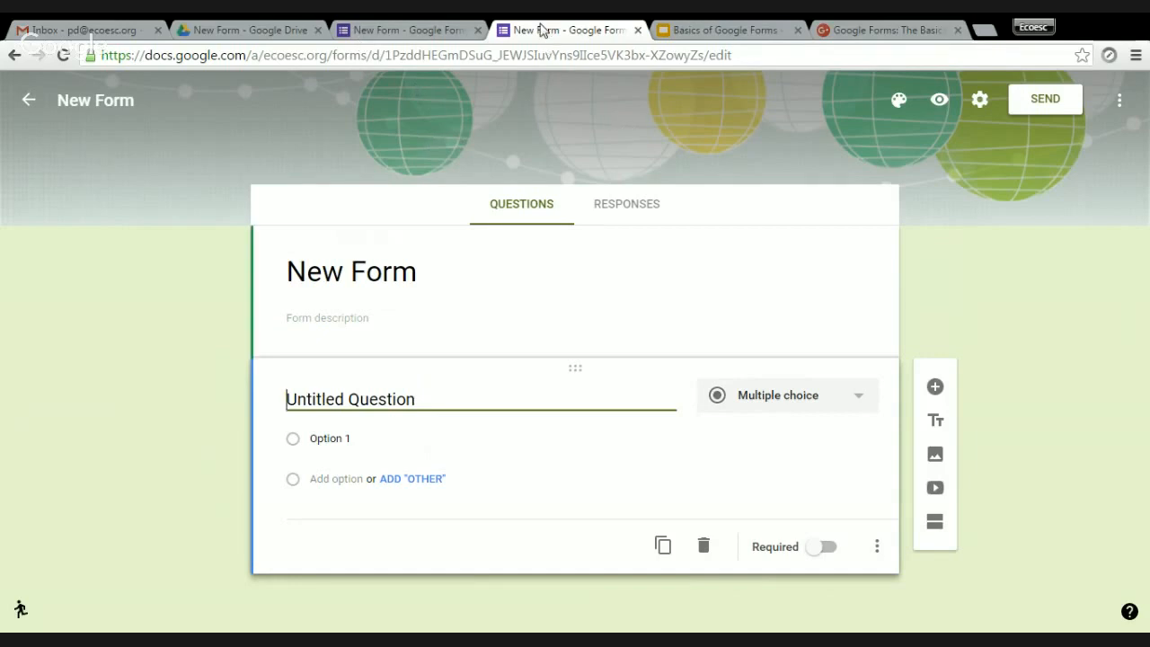
pyautogui.click(441, 33)
pyautogui.click(531, 38)
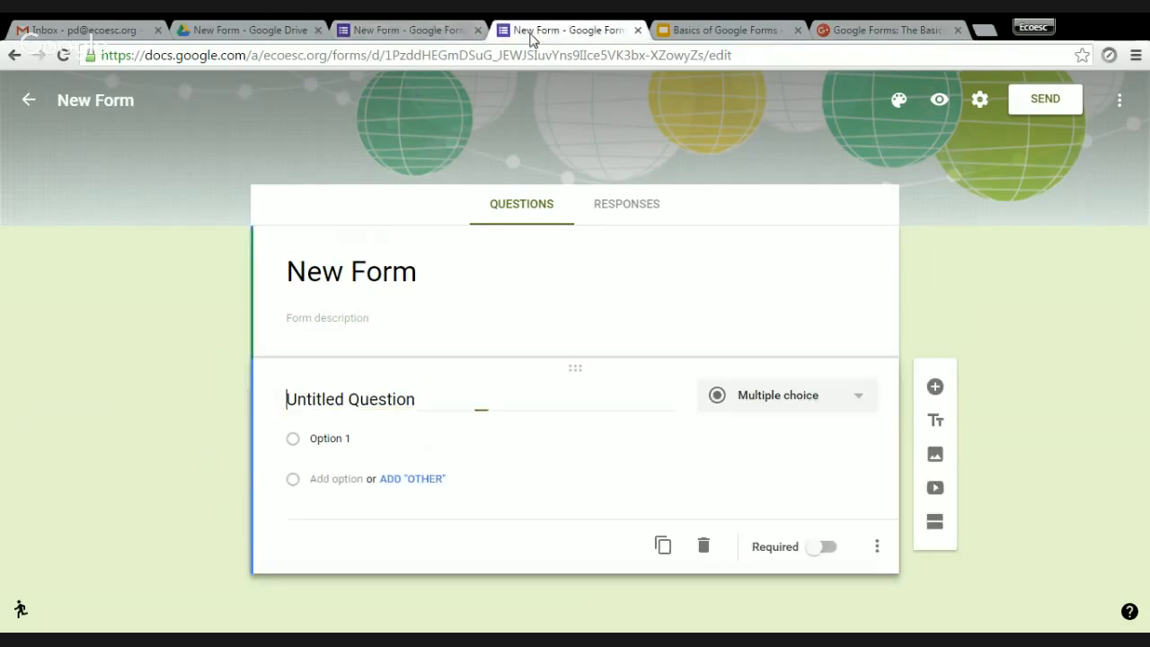
pyautogui.click(439, 30)
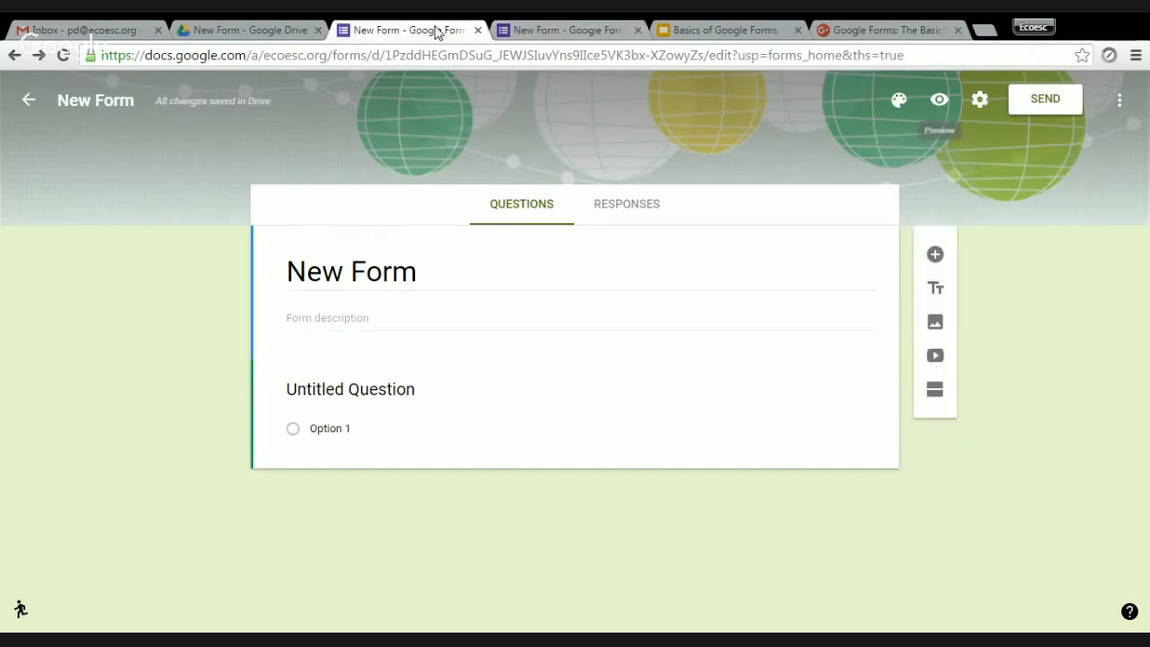
# Close the duplicate New Form editor tab and review the form's respondent, confirmation page and presentation settings without saving.
pyautogui.click(540, 29)
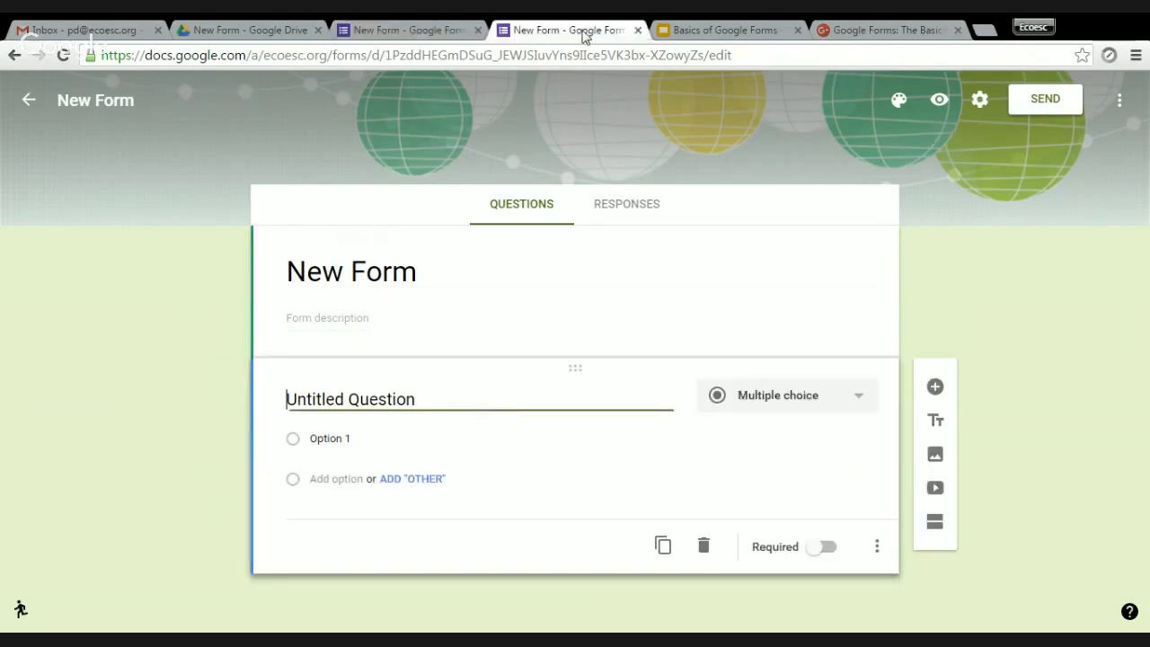
pyautogui.click(638, 31)
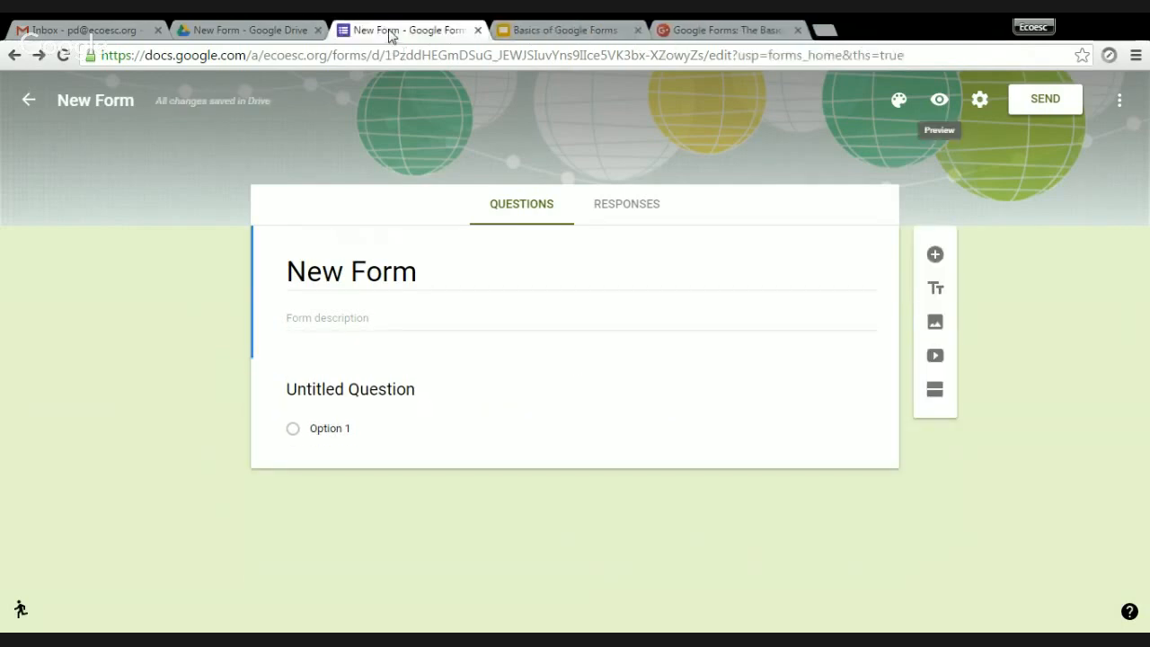
pyautogui.click(975, 105)
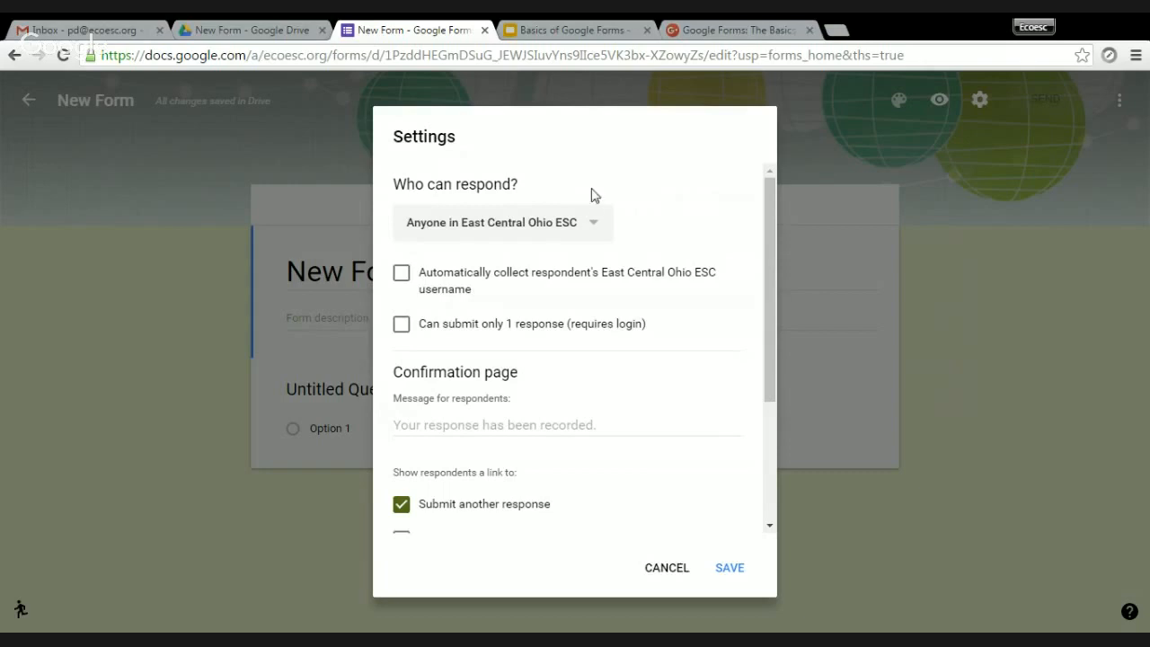
pyautogui.click(589, 225)
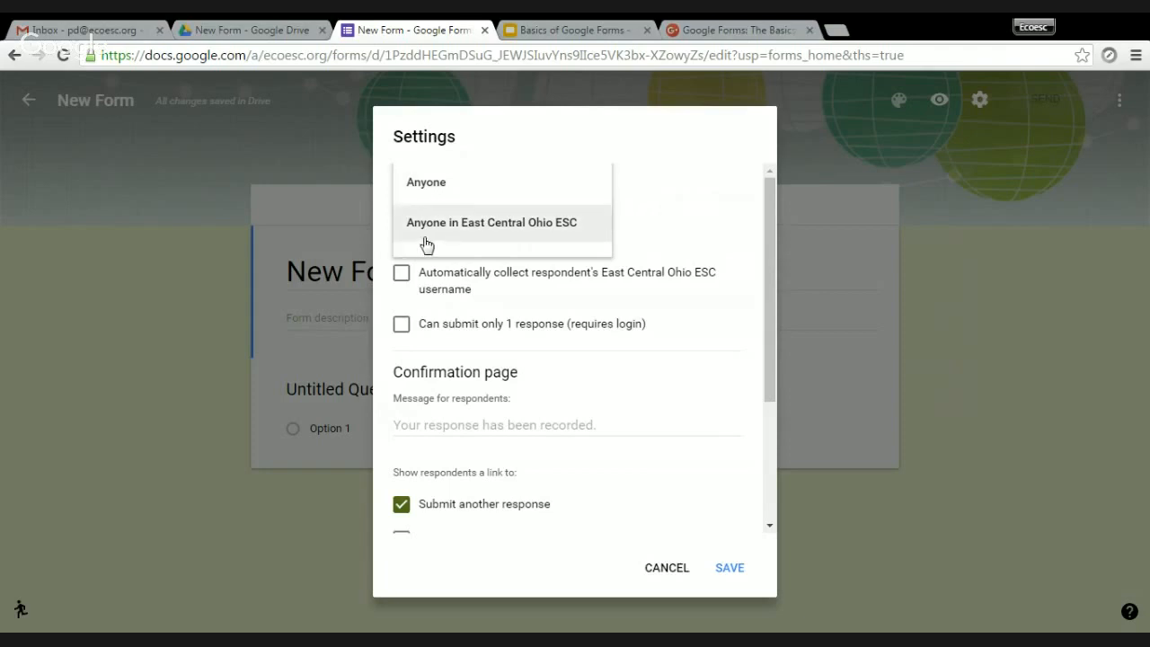
pyautogui.click(680, 236)
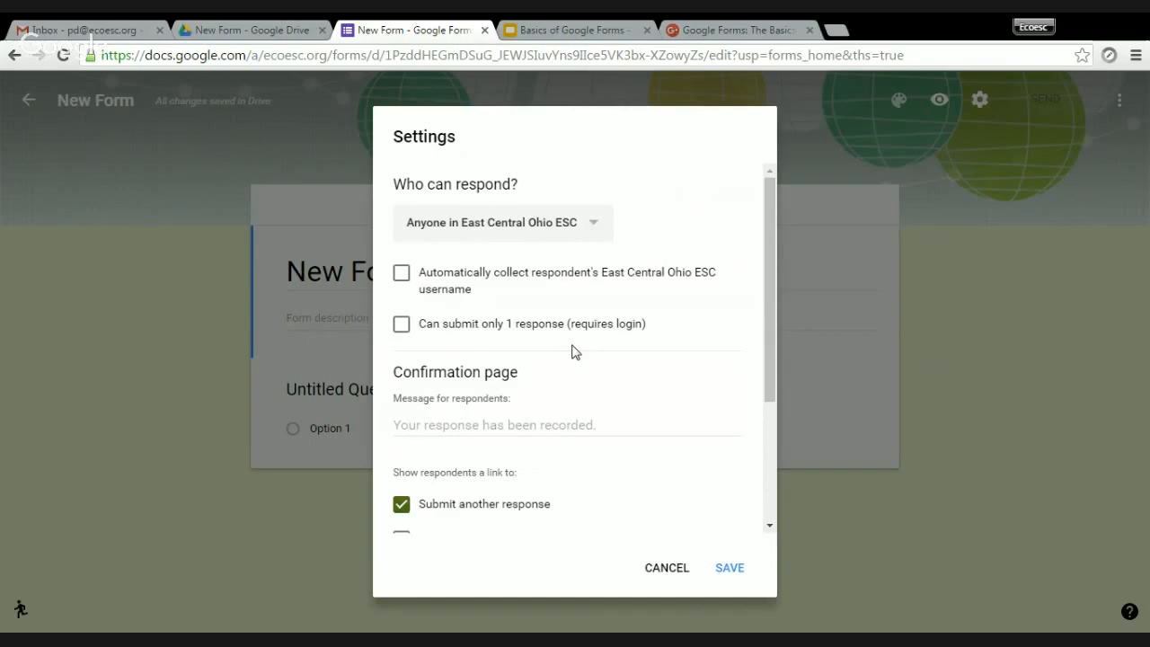
pyautogui.scroll(-2, 575, 350)
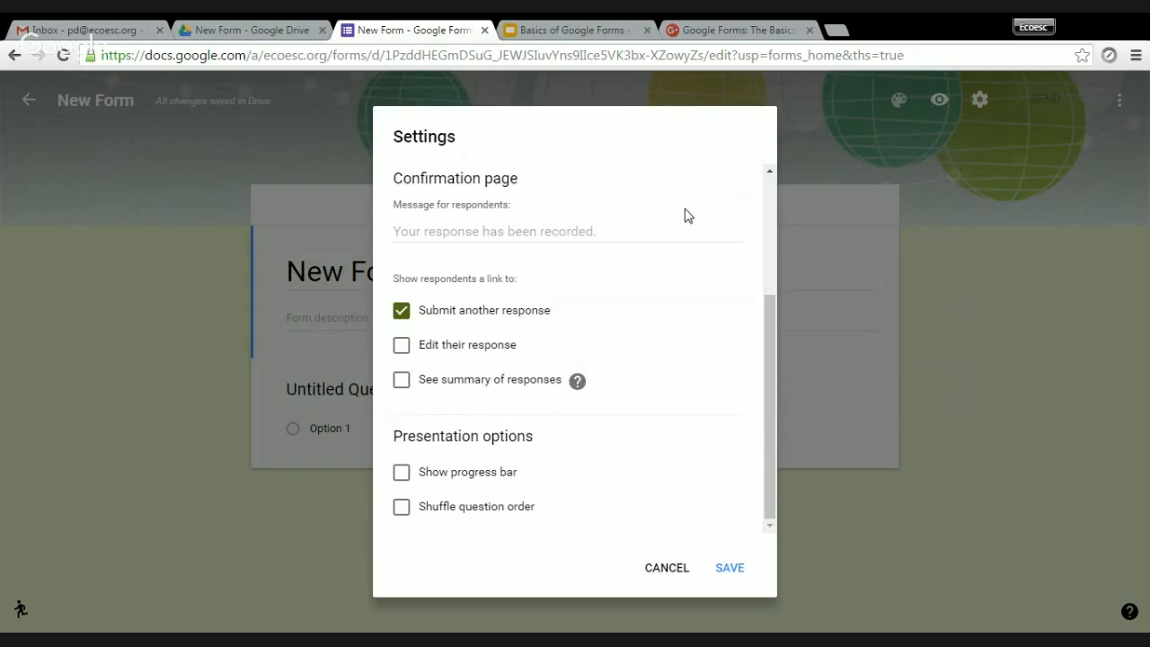
pyautogui.click(595, 233)
pyautogui.moveTo(576, 382)
pyautogui.click(666, 568)
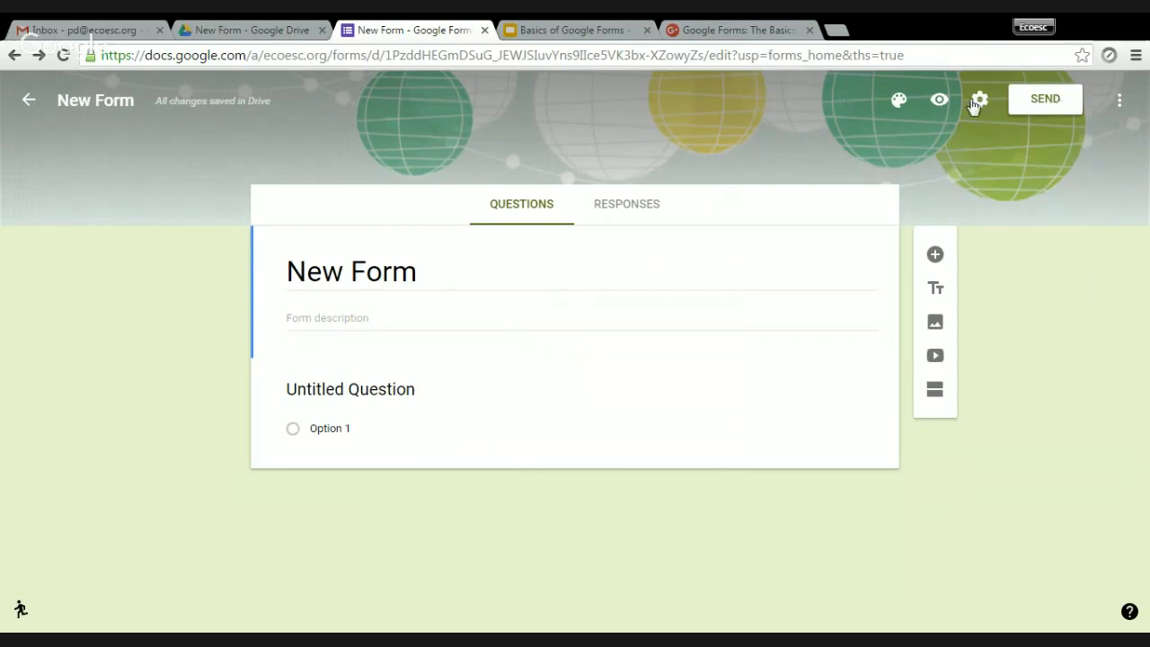
# Examine New Form's additional options, including the page for getting a pre-filled link, and return to the editor.
pyautogui.click(1119, 103)
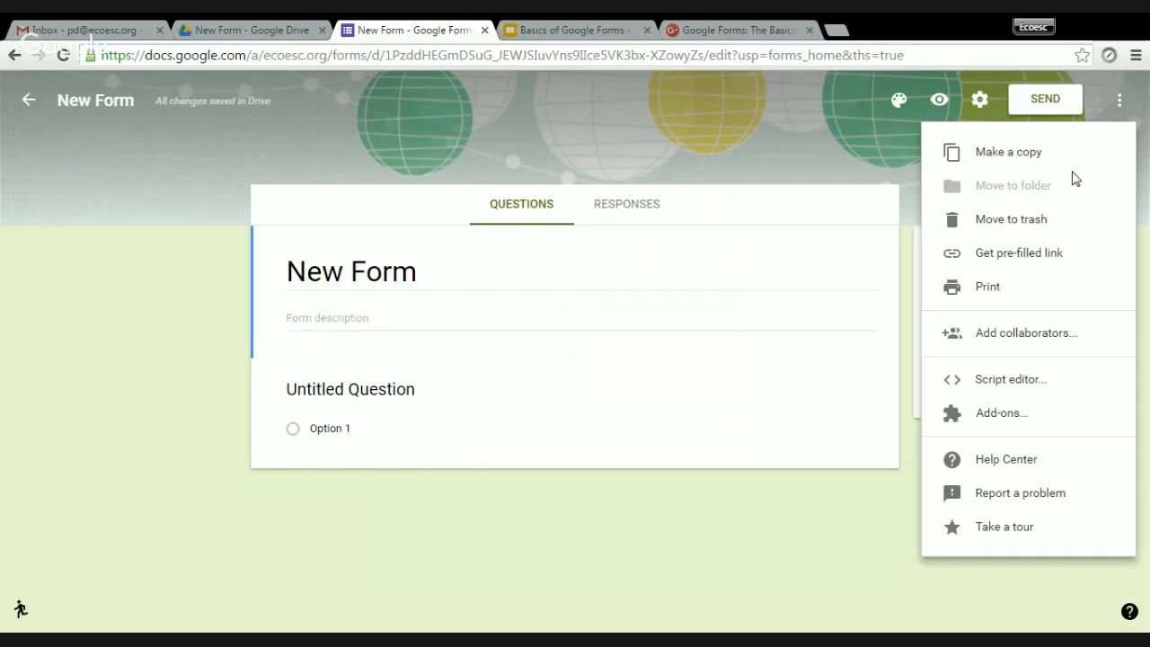
pyautogui.click(1027, 254)
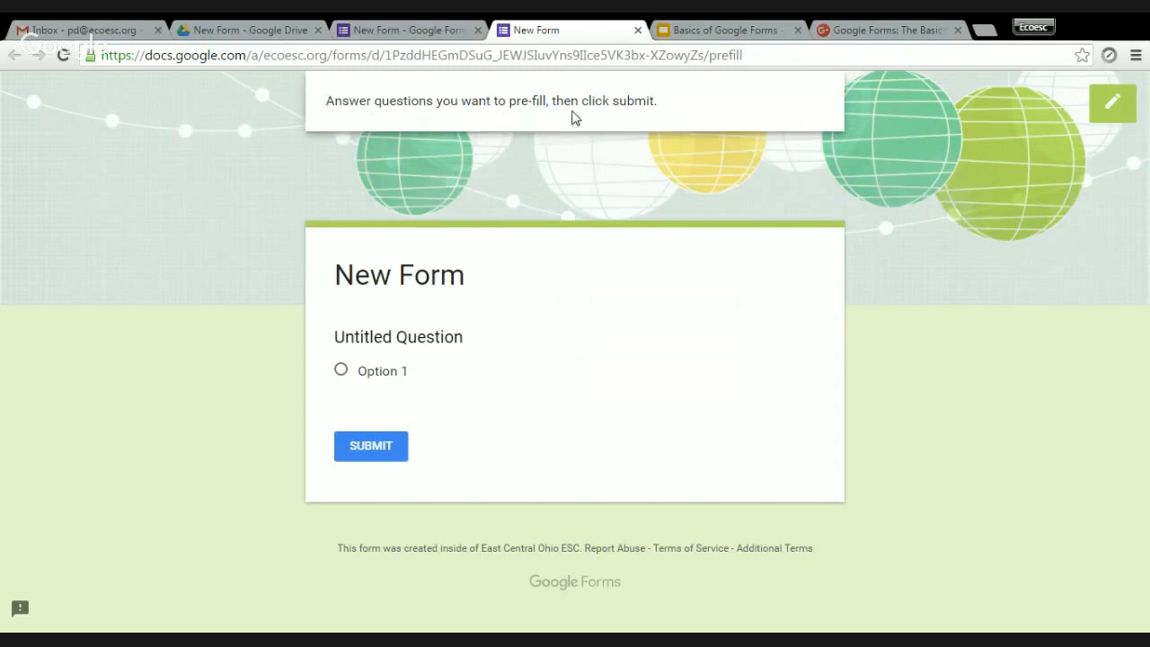
pyautogui.click(637, 31)
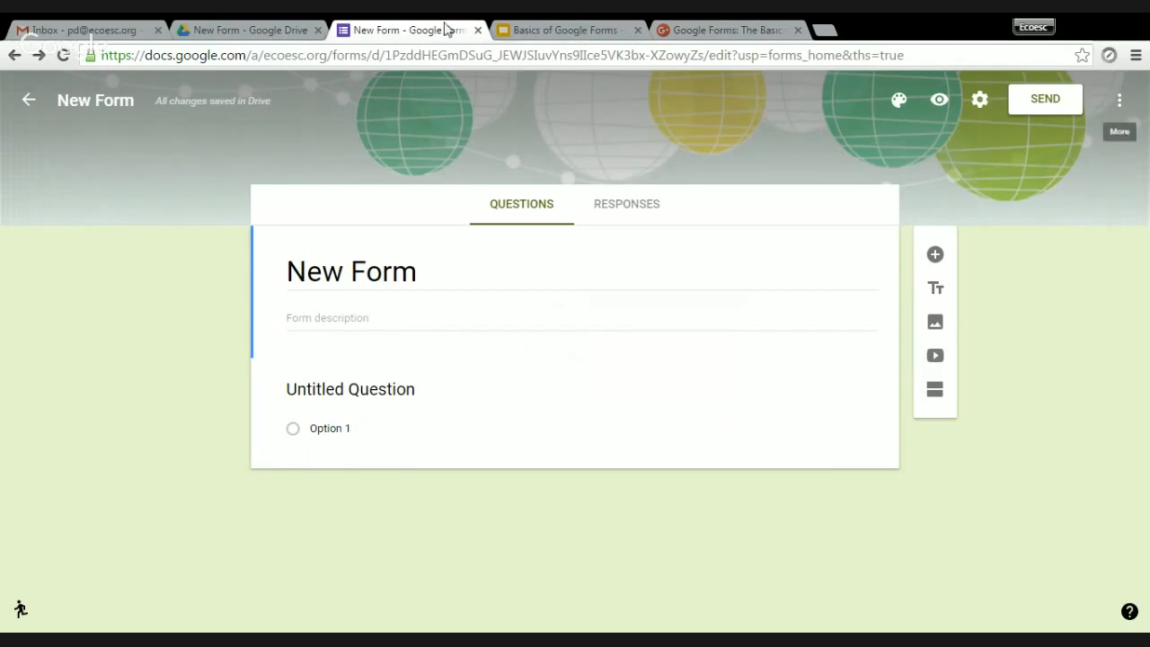
pyautogui.click(1120, 105)
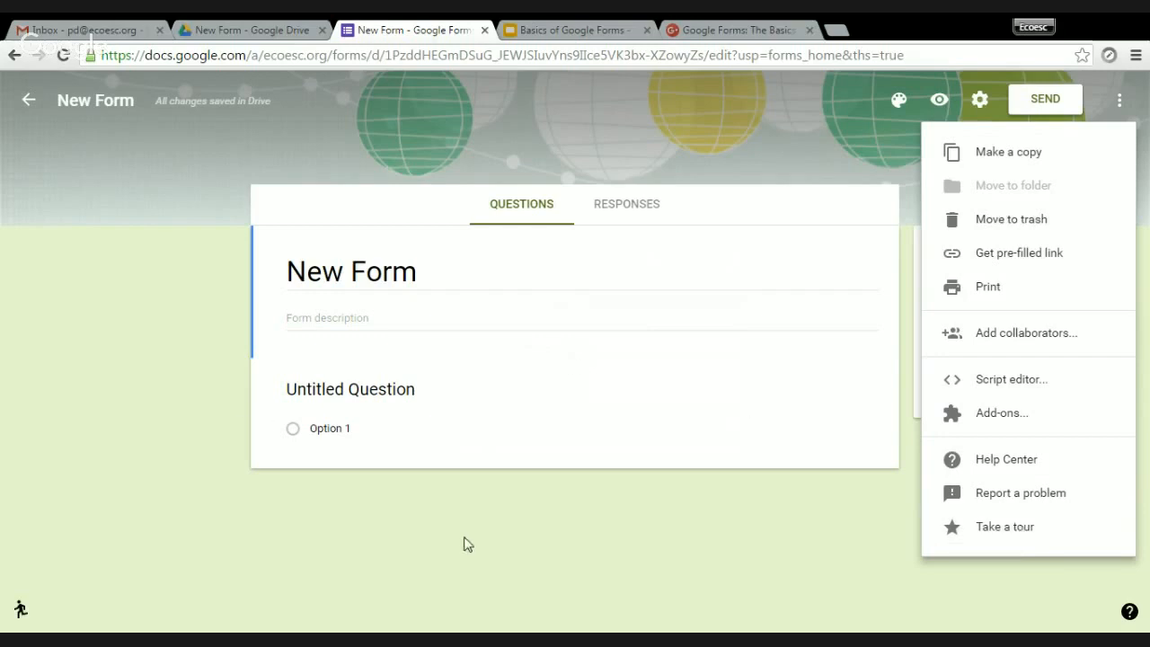
pyautogui.click(184, 353)
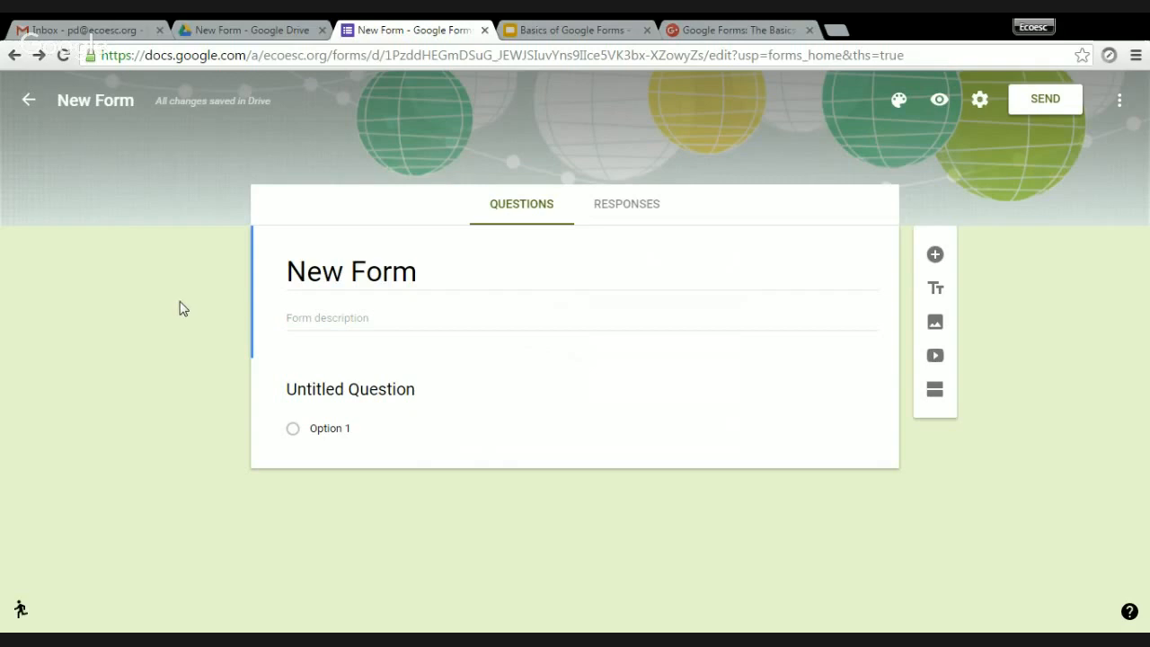
# Switch to Google Drive and open the History of Ohio Quiz form from the History of Ohio folder.
pyautogui.click(261, 28)
pyautogui.click(99, 341)
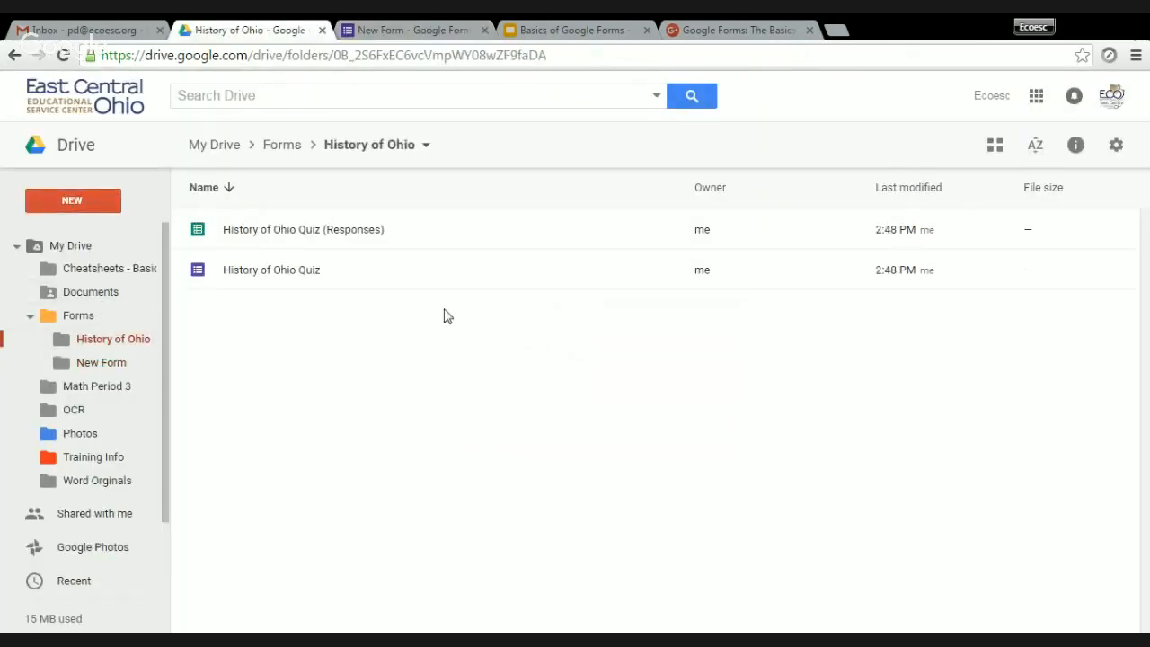
pyautogui.doubleClick(247, 271)
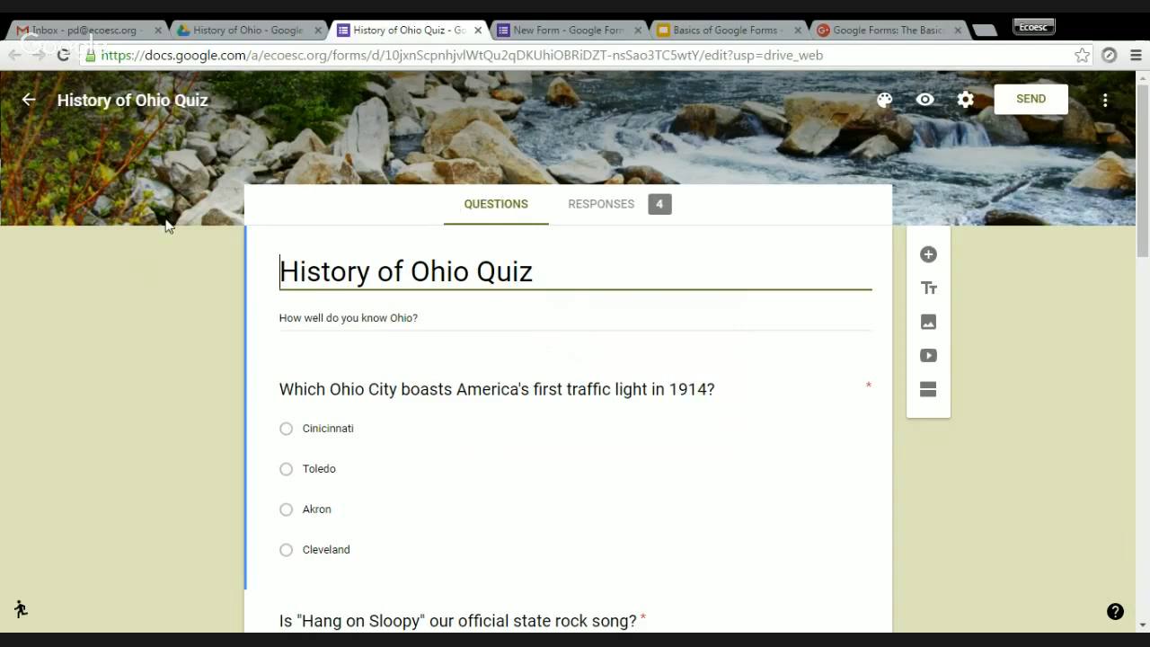
# Compare the quiz's title with New Form's and look through the quiz's description and questions.
pyautogui.scroll(-2, 165, 224)
pyautogui.scroll(2, 403, 219)
pyautogui.click(557, 30)
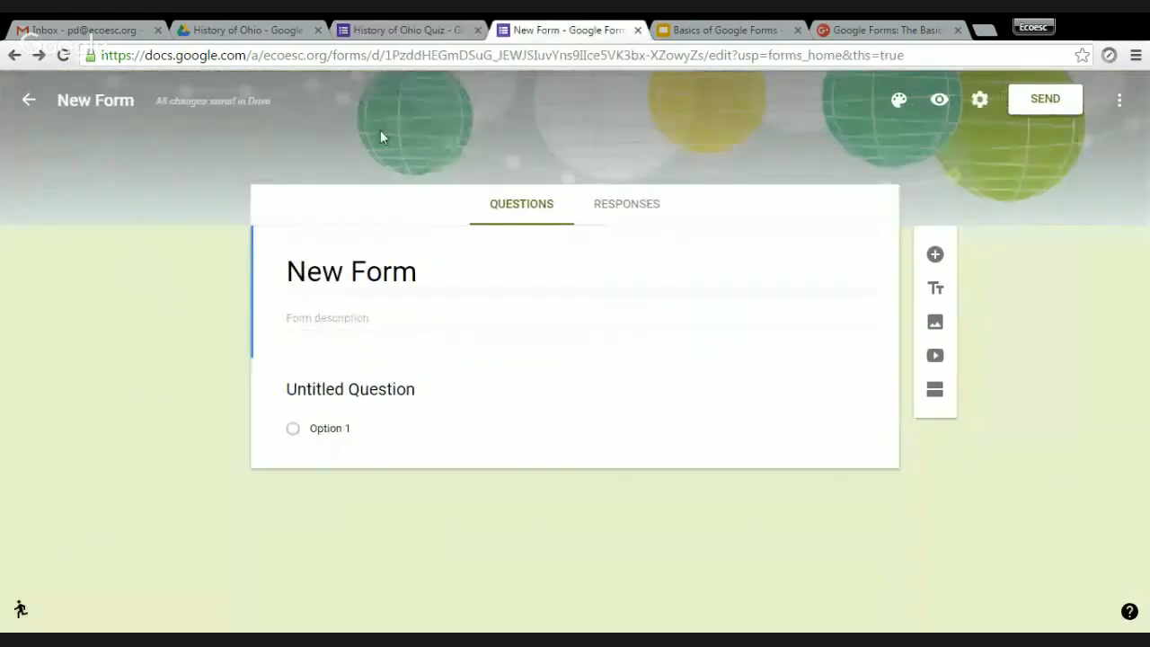
pyautogui.click(362, 275)
pyautogui.click(409, 31)
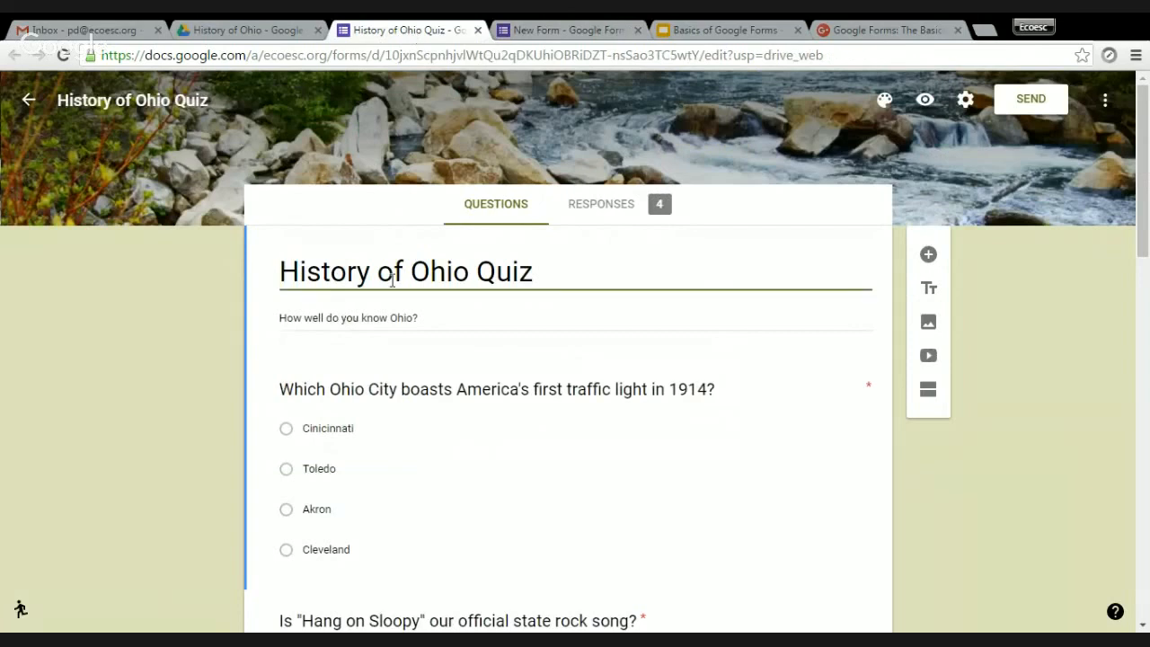
pyautogui.click(485, 316)
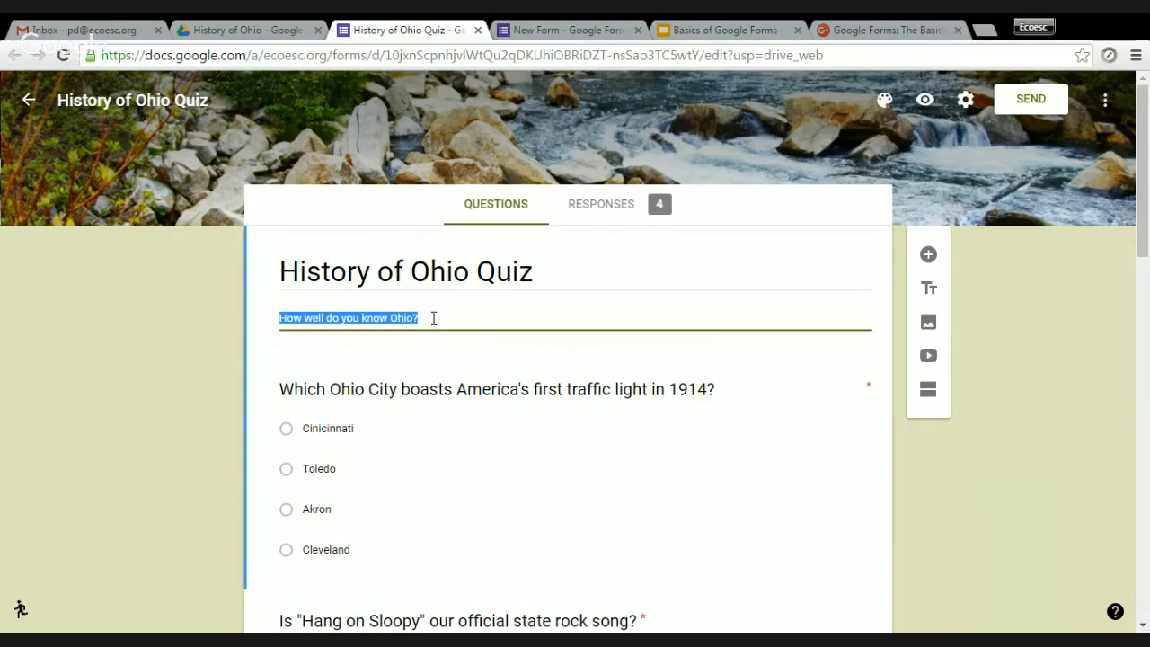
pyautogui.scroll(-1, 434, 321)
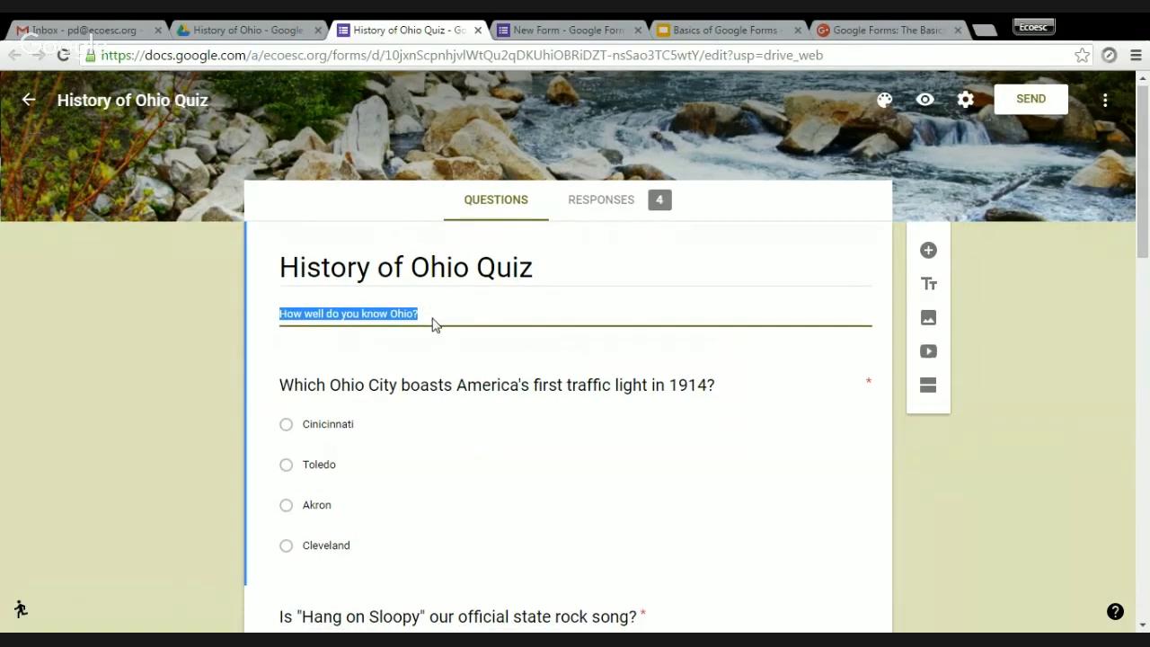
pyautogui.scroll(-3, 337, 221)
pyautogui.scroll(1, 202, 280)
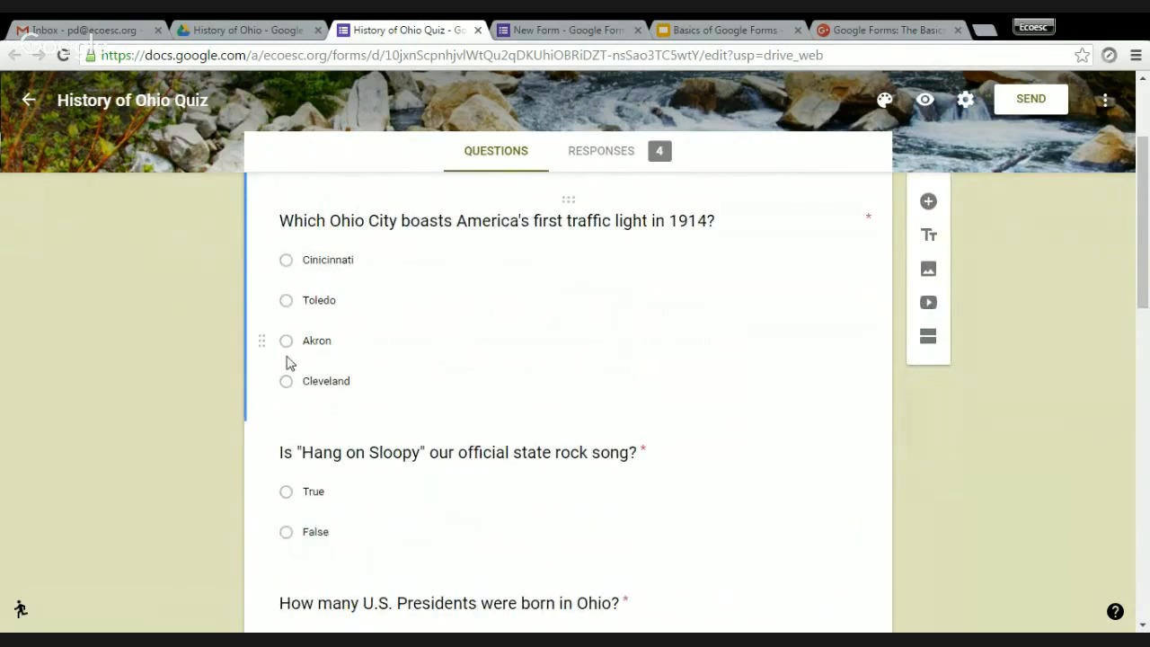
pyautogui.scroll(-4, 189, 370)
pyautogui.scroll(-1, 189, 370)
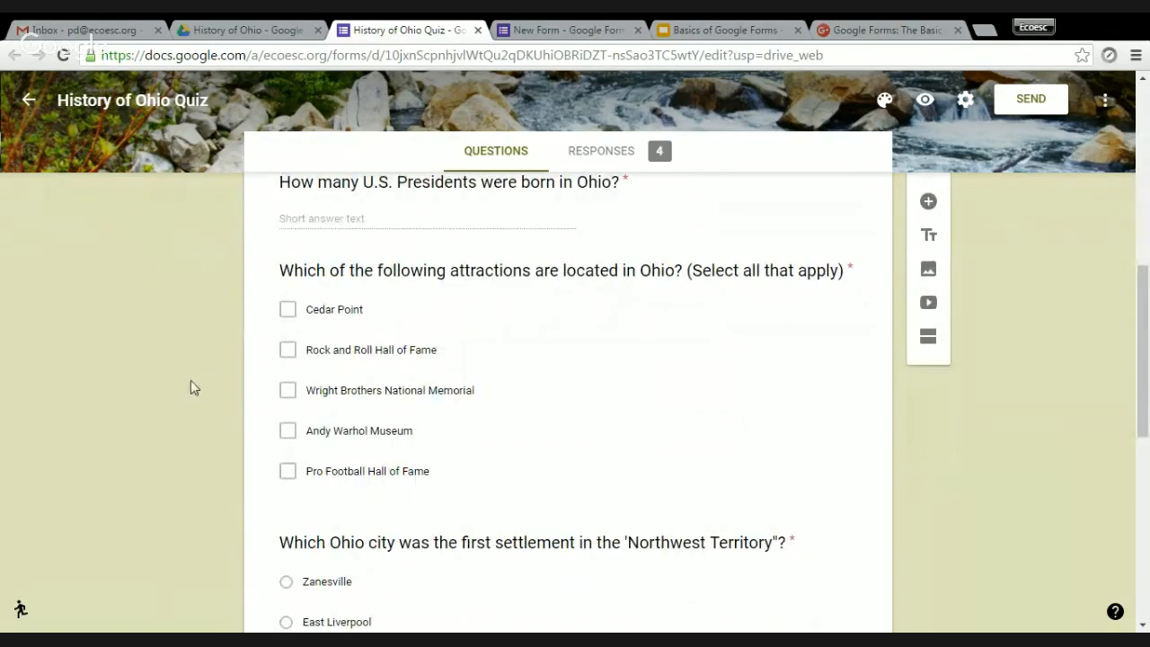
pyautogui.scroll(5, 204, 362)
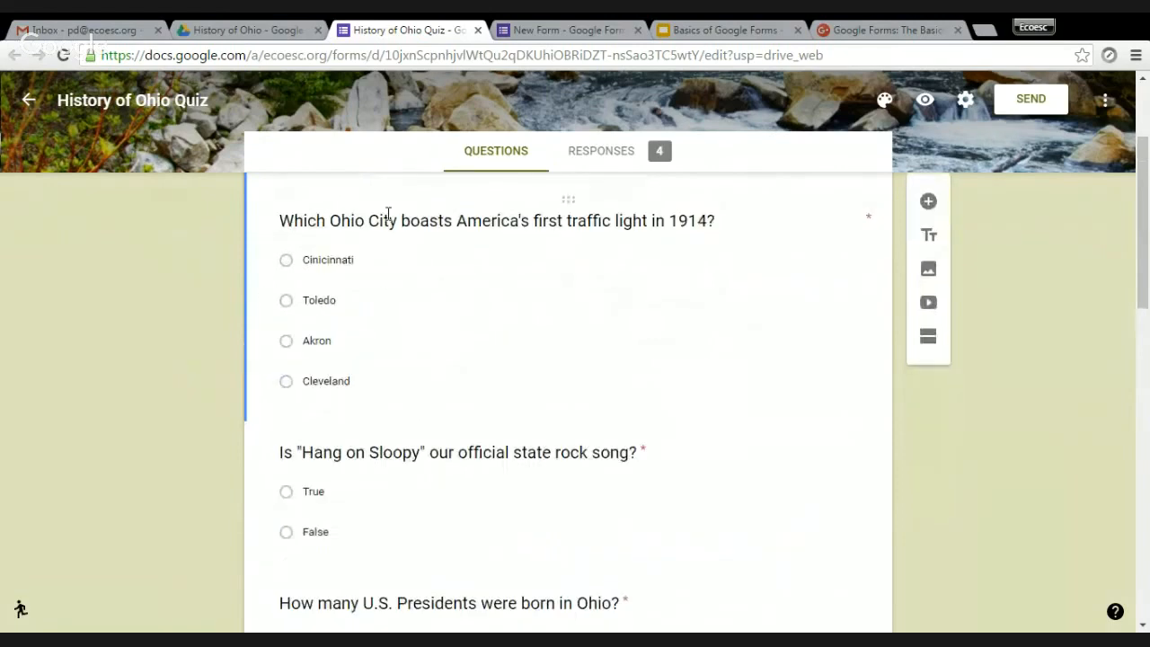
# Open the first traffic light question for editing, check its full text and set its type to Dropdown.
pyautogui.click(288, 270)
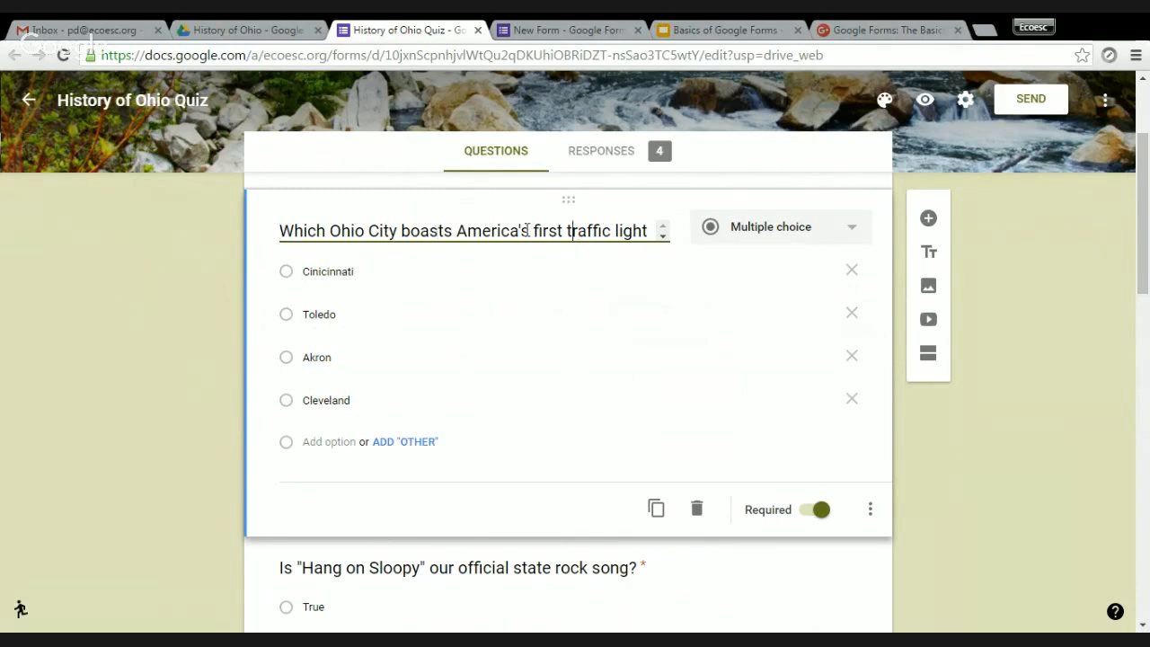
pyautogui.click(663, 238)
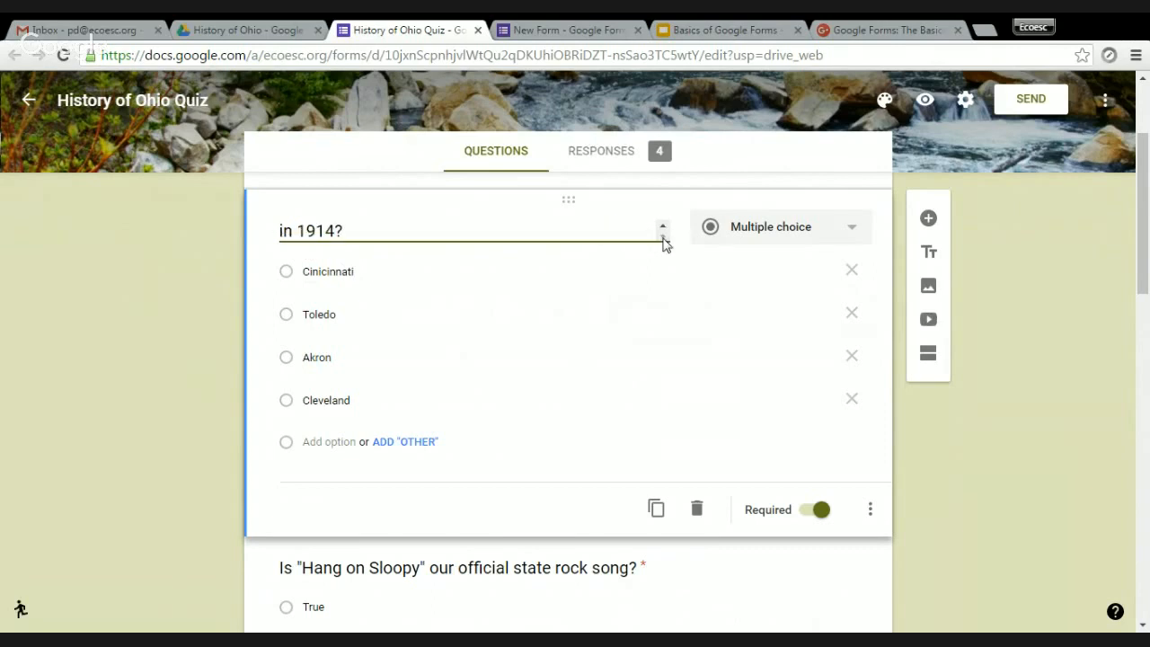
pyautogui.click(663, 226)
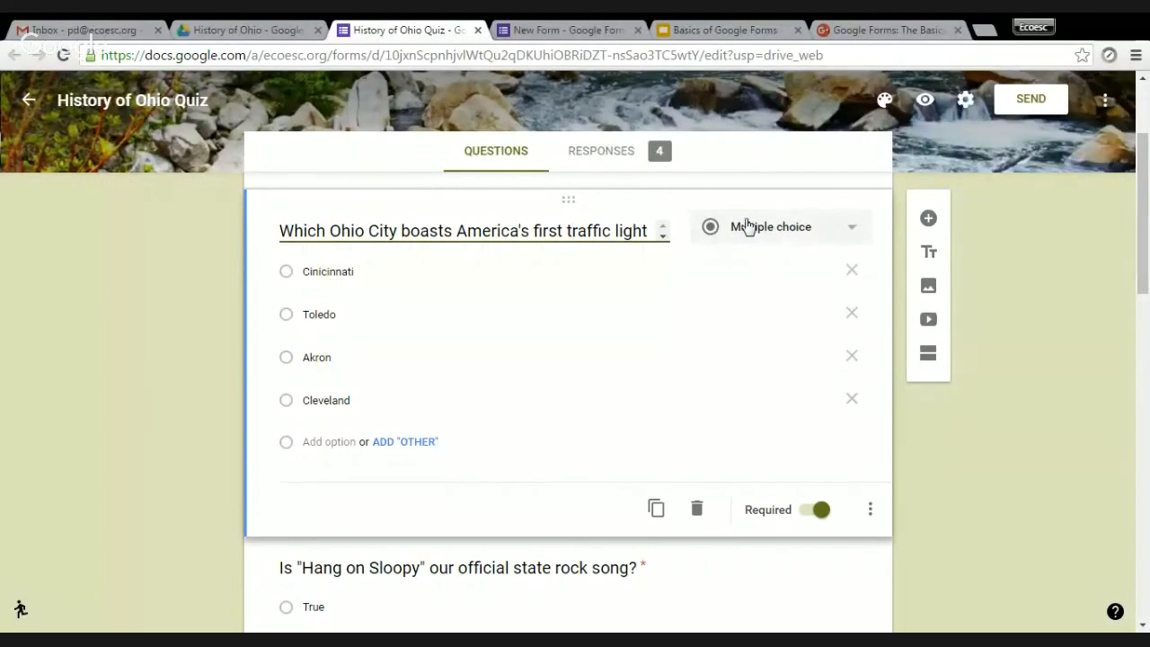
pyautogui.click(852, 234)
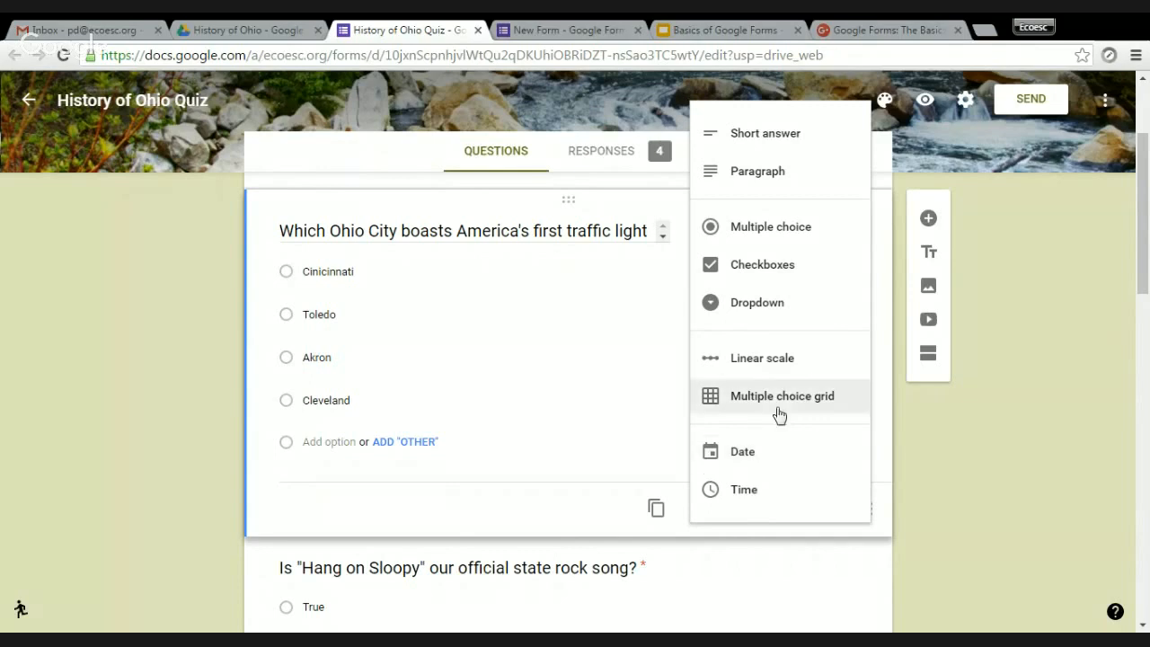
pyautogui.click(772, 306)
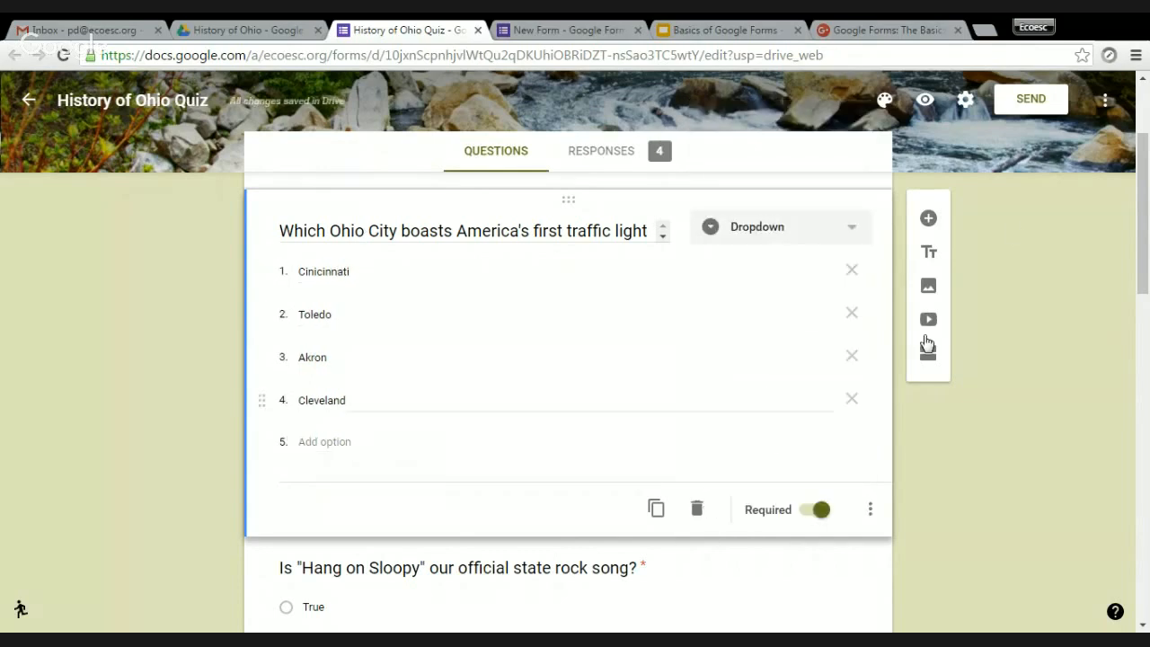
# Preview the quiz and try the dropdown of the traffic light question by choosing Toledo.
pyautogui.click(925, 102)
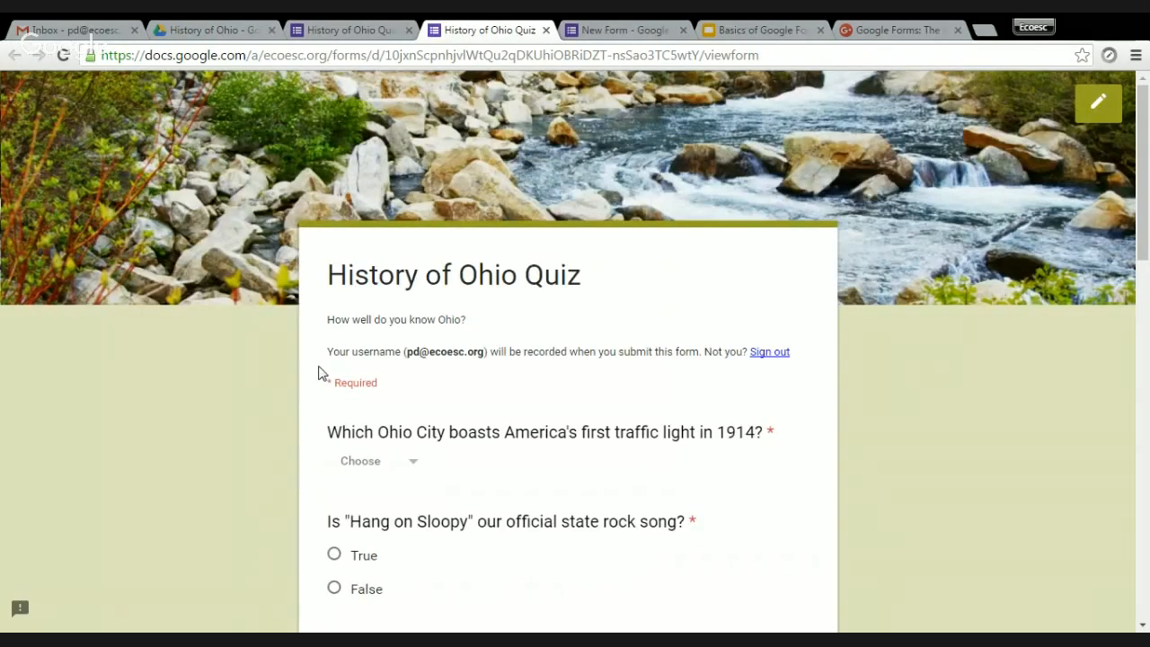
pyautogui.scroll(-2, 319, 373)
pyautogui.click(413, 303)
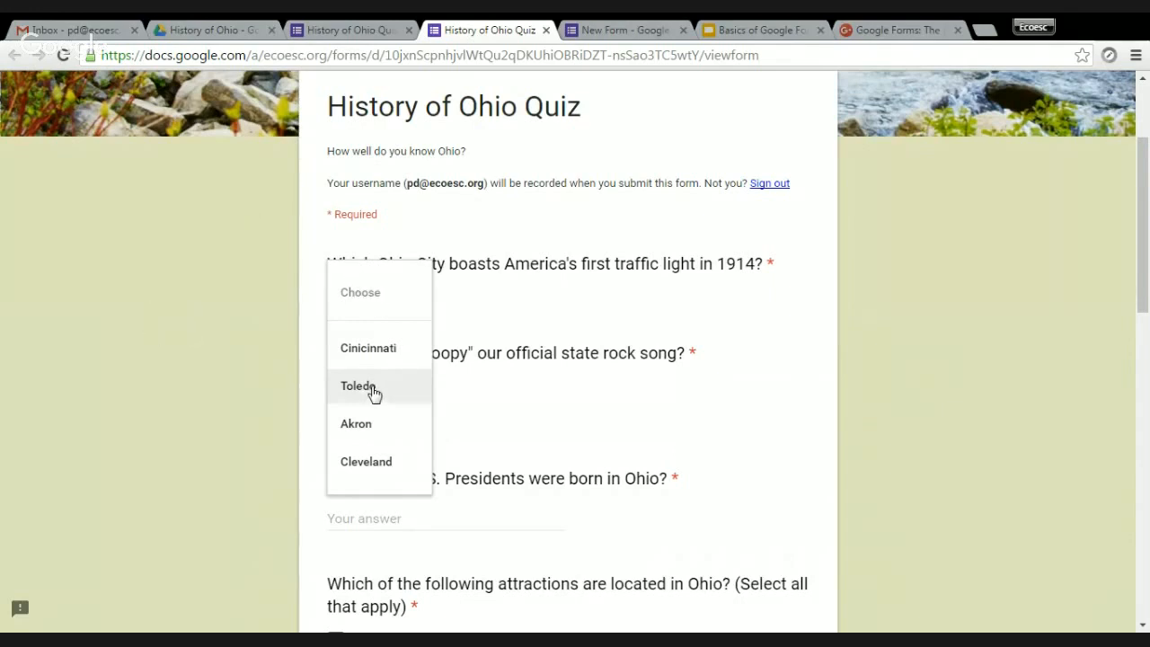
pyautogui.press('Escape')
pyautogui.click(419, 295)
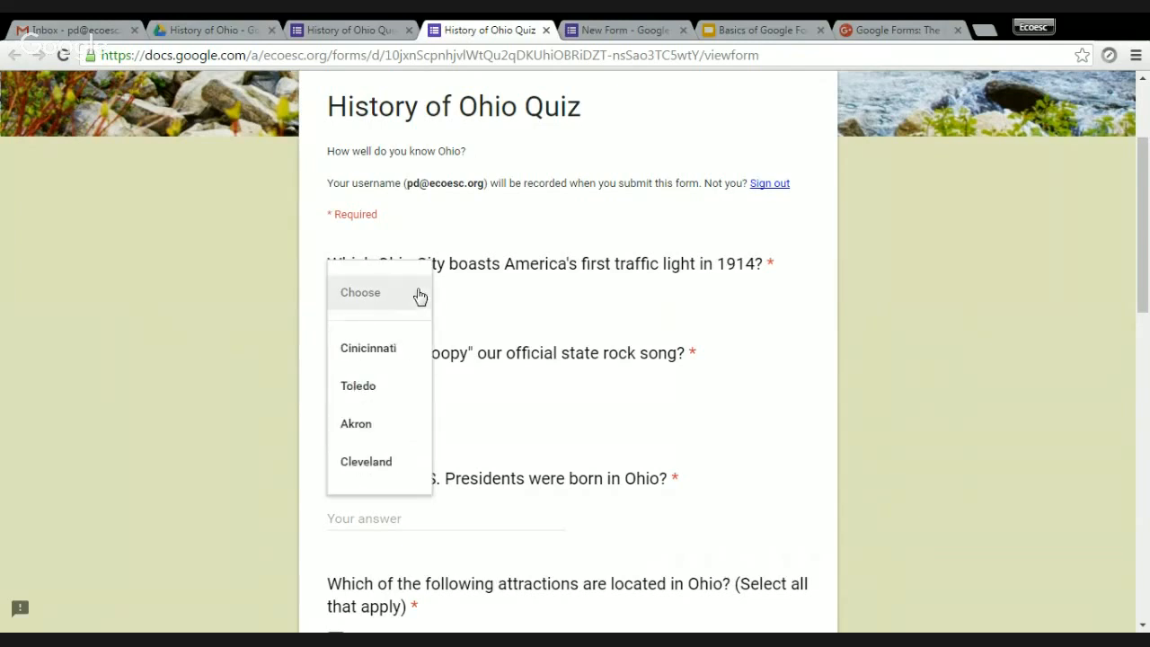
pyautogui.click(368, 386)
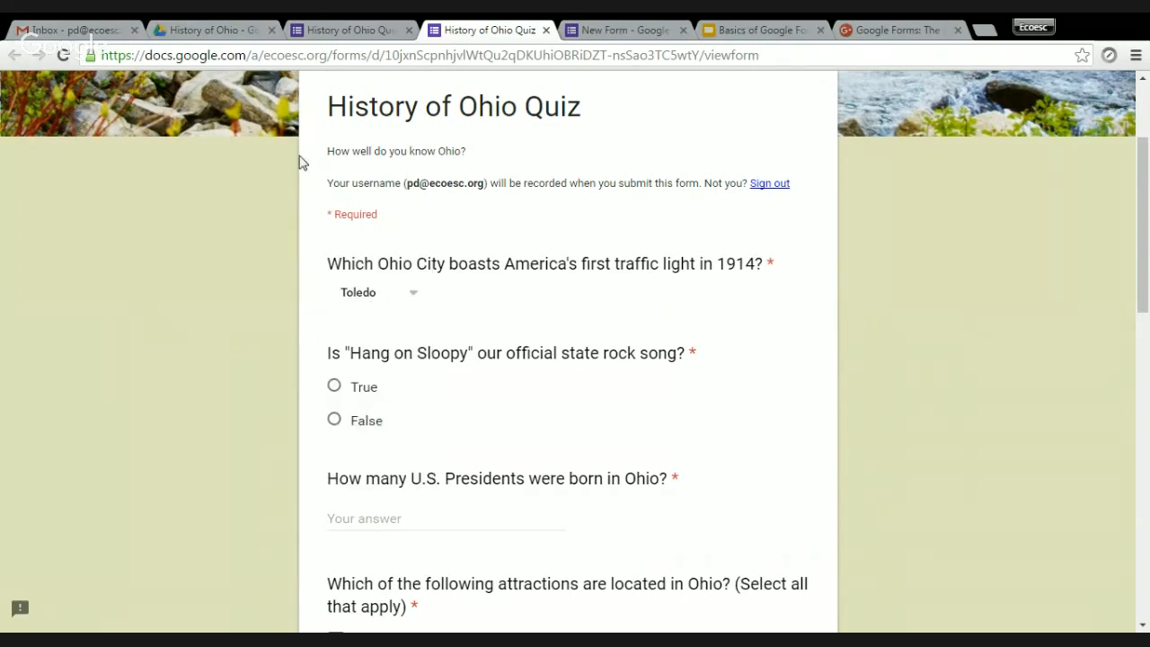
# Return to the quiz editor and set the traffic light question's type back to Multiple choice.
pyautogui.click(330, 28)
pyautogui.click(772, 226)
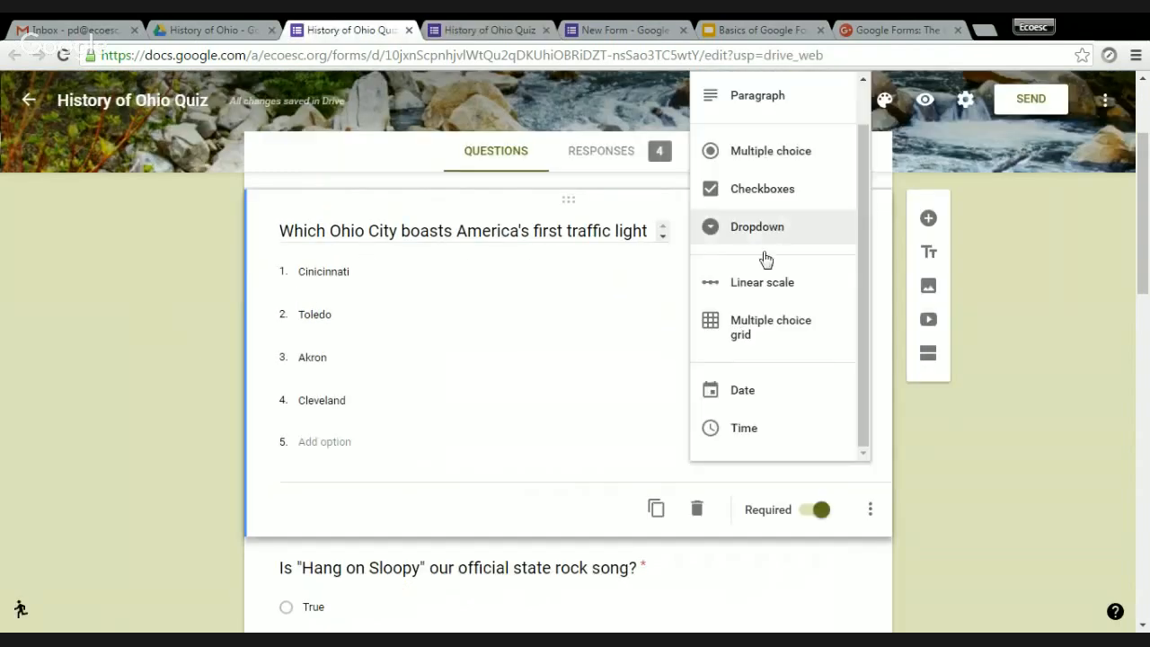
pyautogui.click(764, 162)
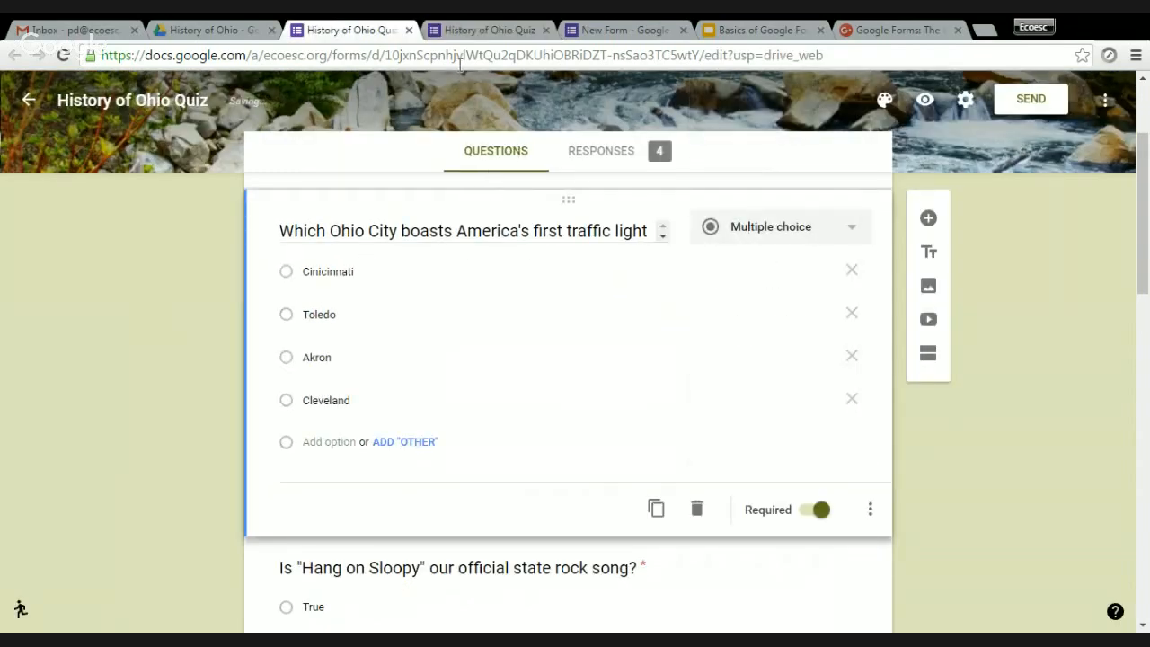
# Preview the quiz with the multiple choice question and close the outdated dropdown preview.
pyautogui.click(925, 101)
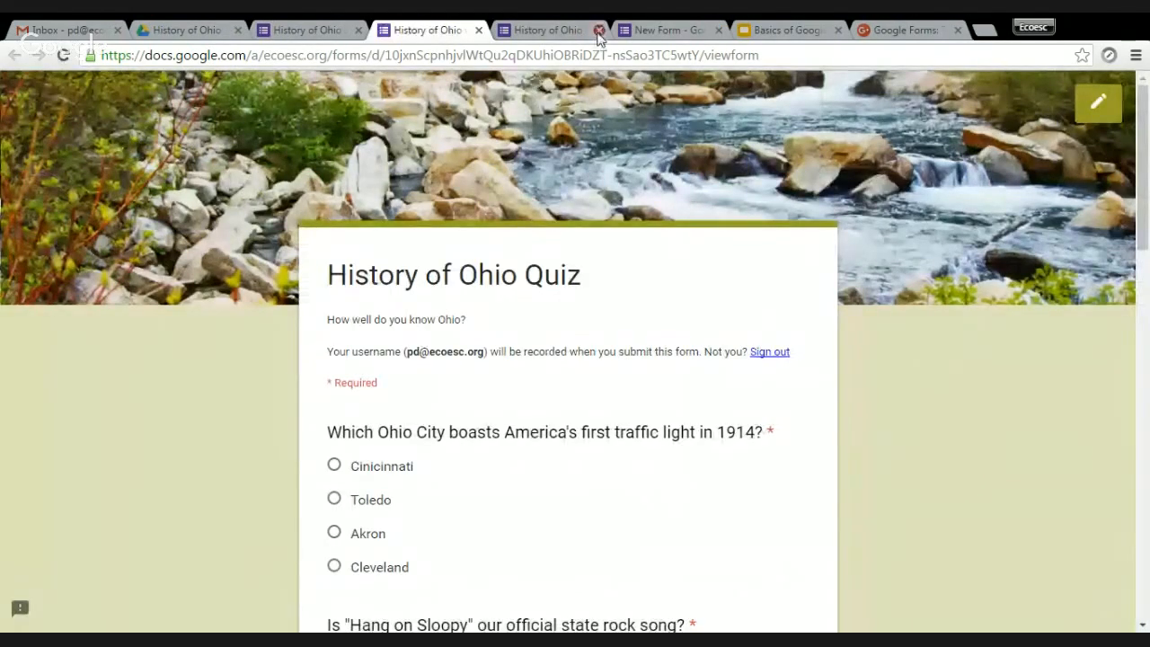
pyautogui.click(548, 29)
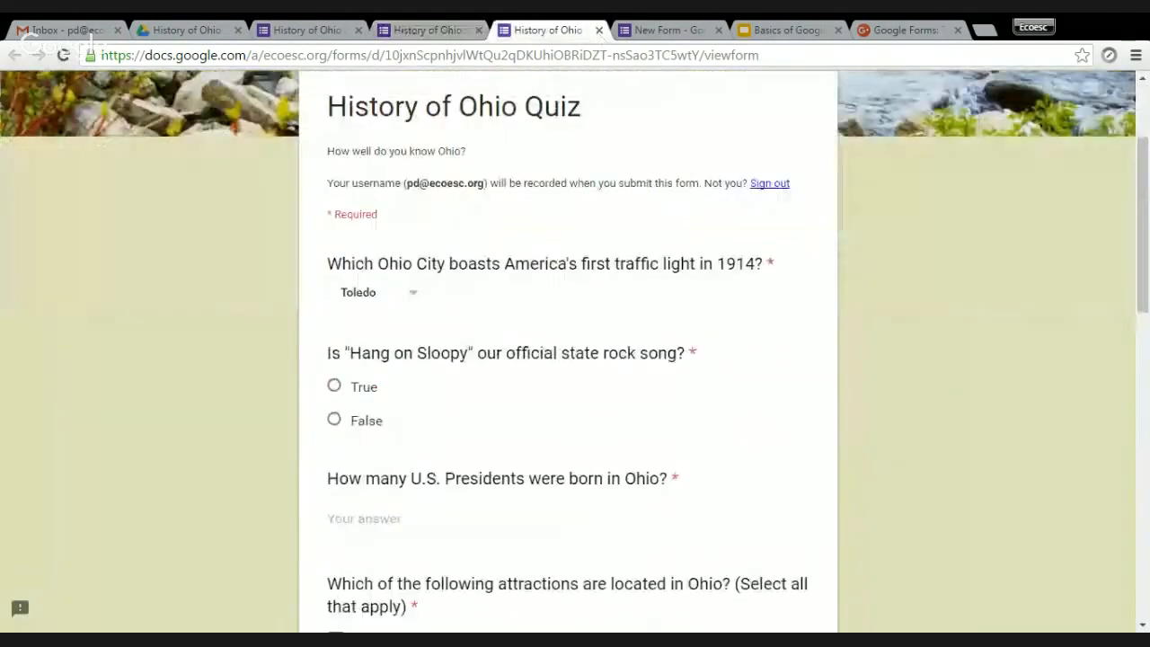
pyautogui.click(600, 30)
pyautogui.click(461, 32)
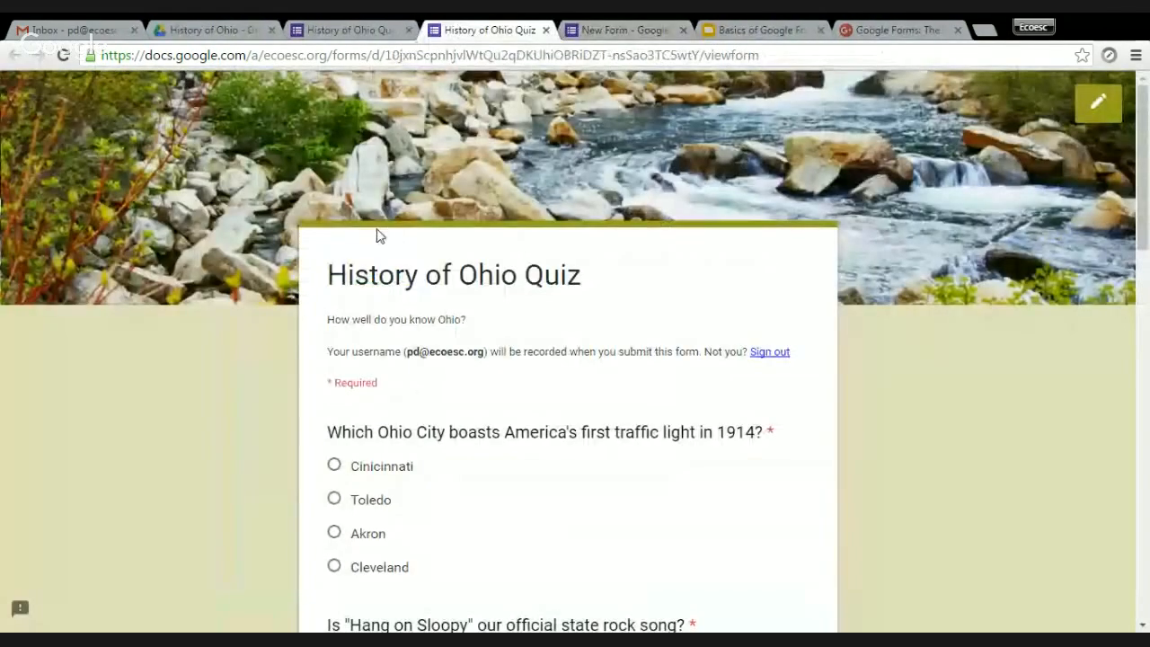
# Try each of the four city answers of the traffic light question in the quiz preview, finishing on Toledo.
pyautogui.scroll(-2, 341, 307)
pyautogui.click(333, 296)
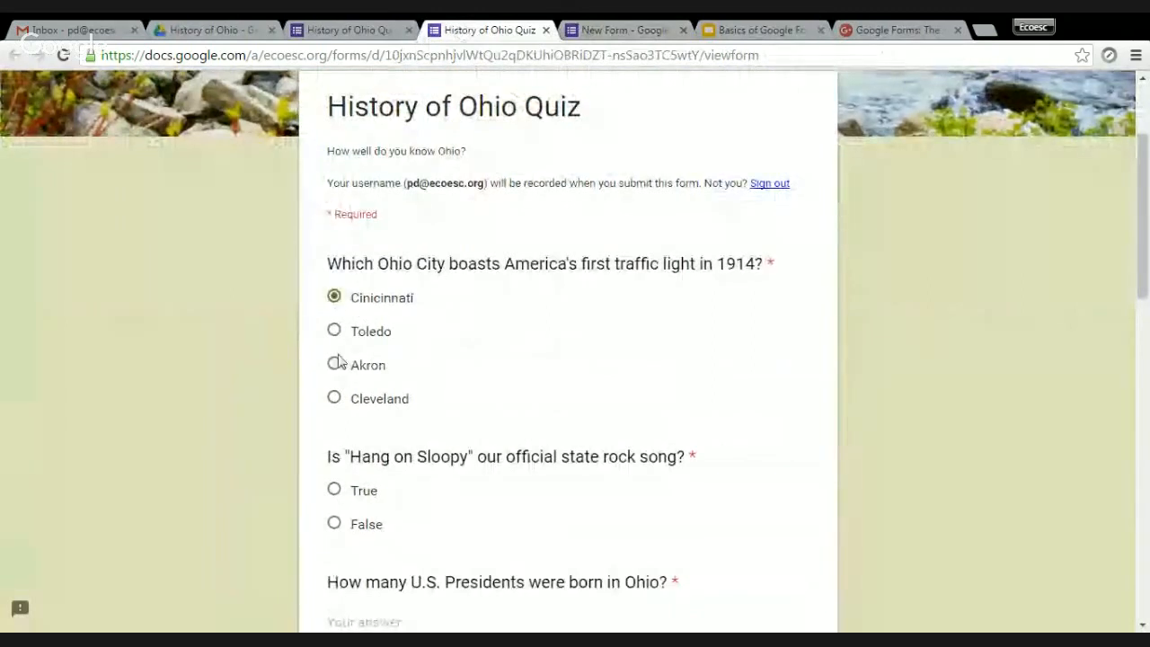
pyautogui.click(333, 330)
pyautogui.click(333, 364)
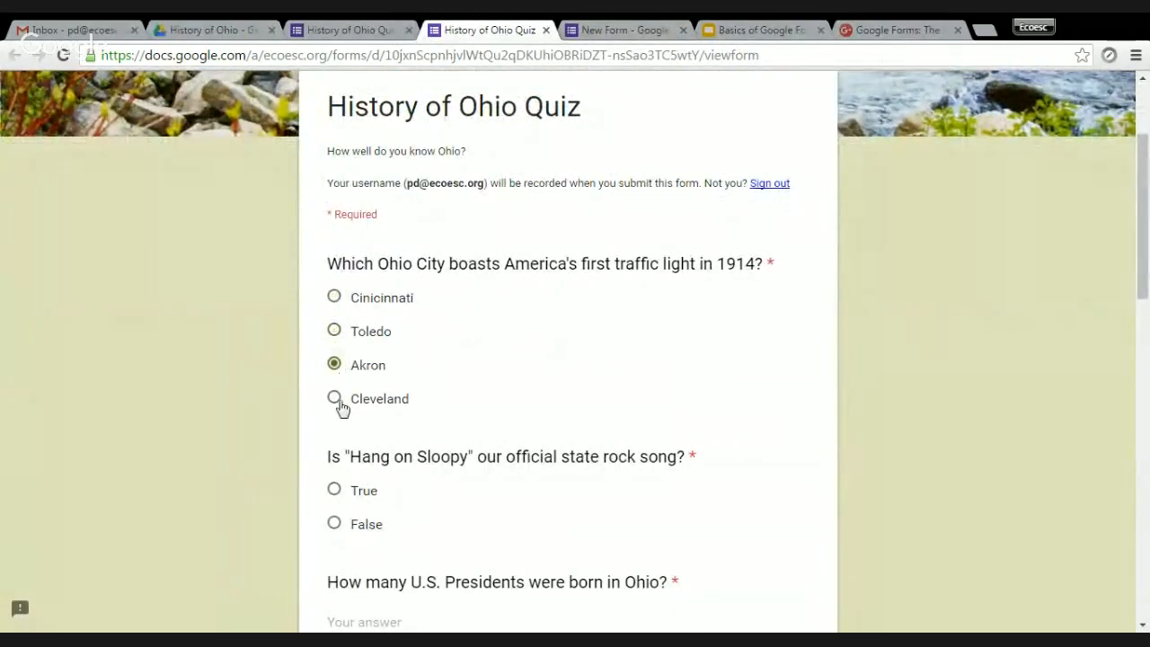
pyautogui.click(334, 398)
pyautogui.click(334, 297)
pyautogui.click(333, 333)
# Tick all five attractions in the checkbox question about which attractions are located in Ohio.
pyautogui.scroll(-5, 279, 382)
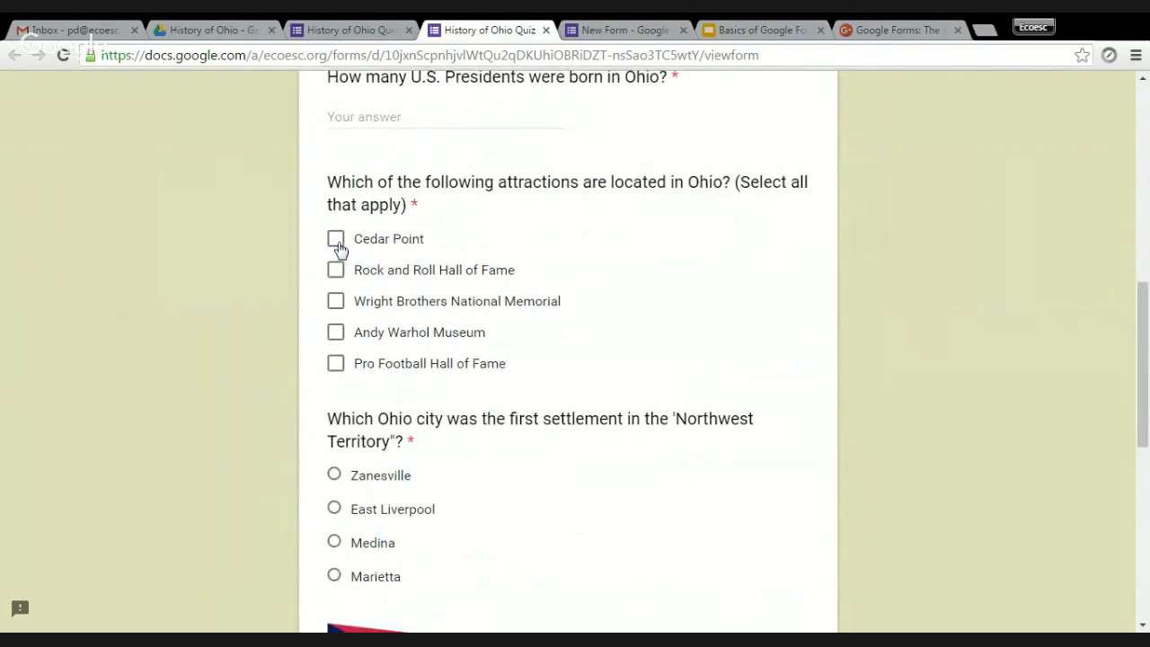
pyautogui.click(336, 241)
pyautogui.click(334, 271)
pyautogui.click(335, 306)
pyautogui.click(336, 332)
pyautogui.click(336, 362)
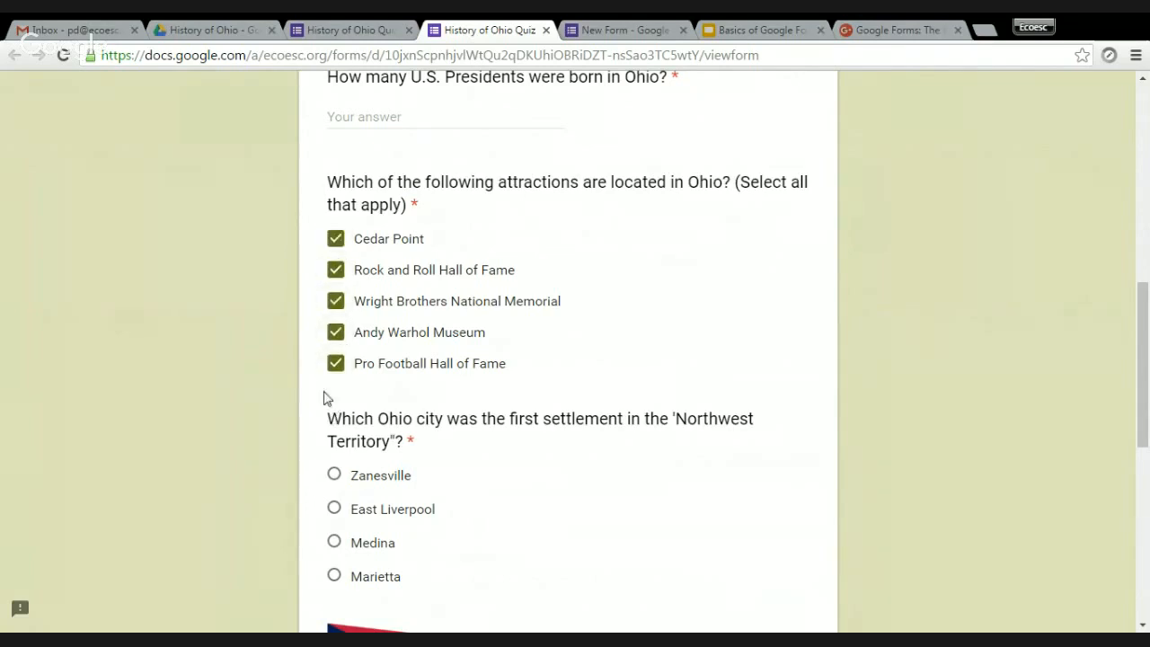
# Clear every attraction except Cedar Point and tick Wright Brothers National Memorial and Pro Football Hall of Fame again.
pyautogui.click(336, 363)
pyautogui.click(335, 333)
pyautogui.click(335, 301)
pyautogui.click(335, 269)
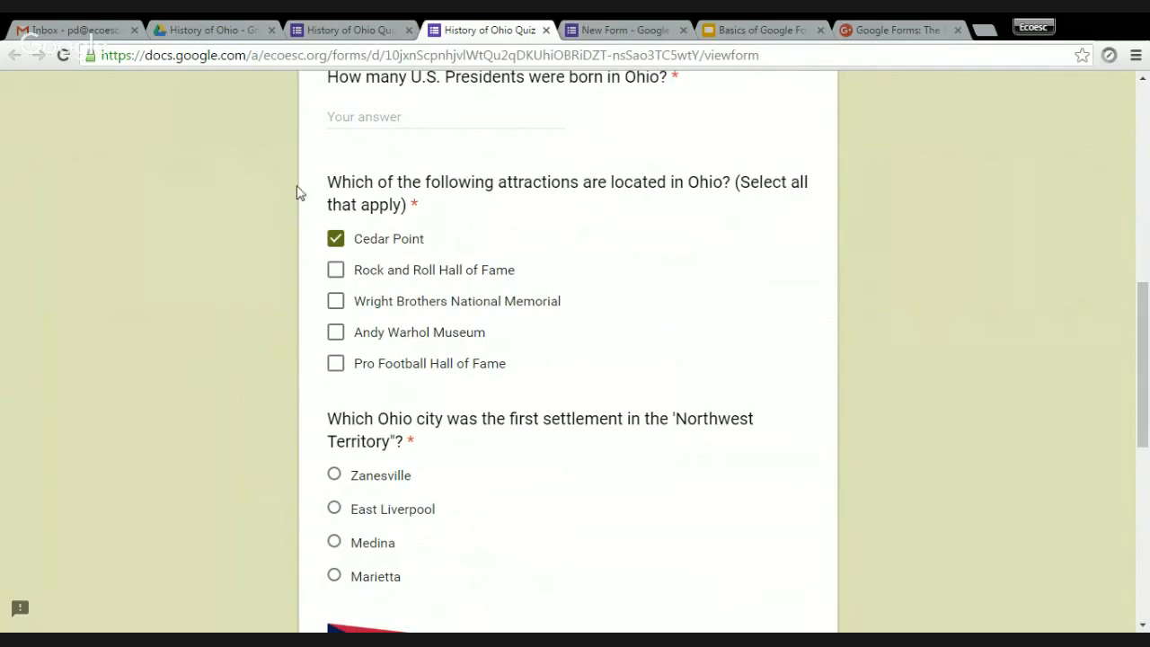
pyautogui.click(337, 302)
pyautogui.click(336, 362)
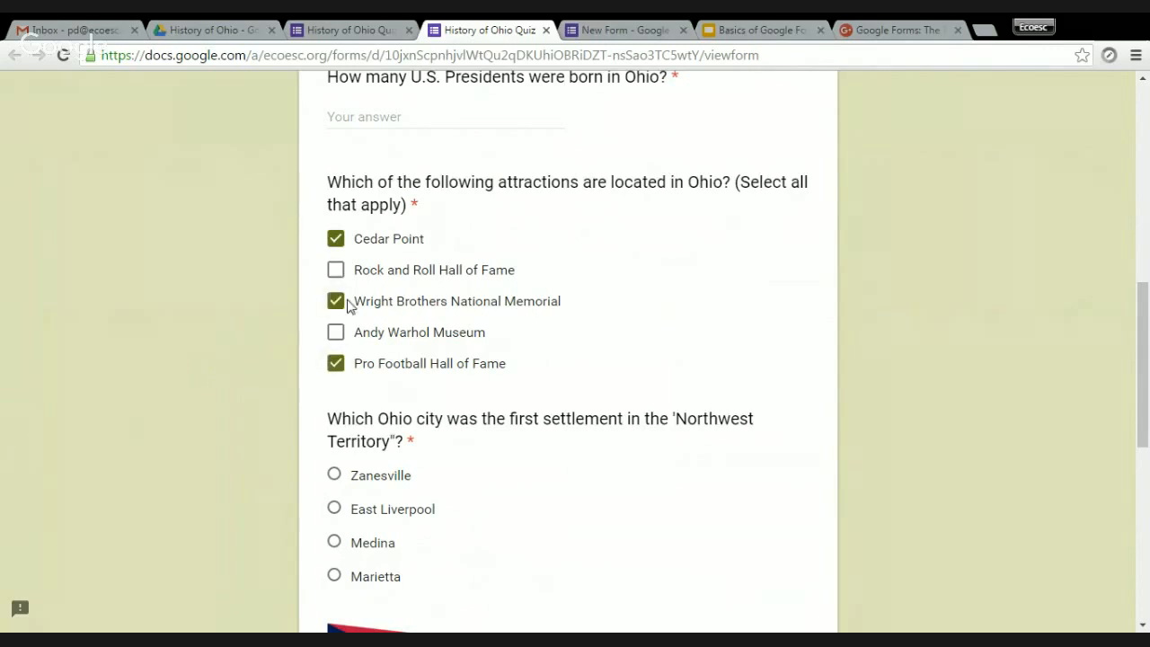
# Return to the quiz editor and switch the U.S. Presidents question's type to Paragraph and back to Short answer.
pyautogui.scroll(2, 378, 279)
pyautogui.click(363, 34)
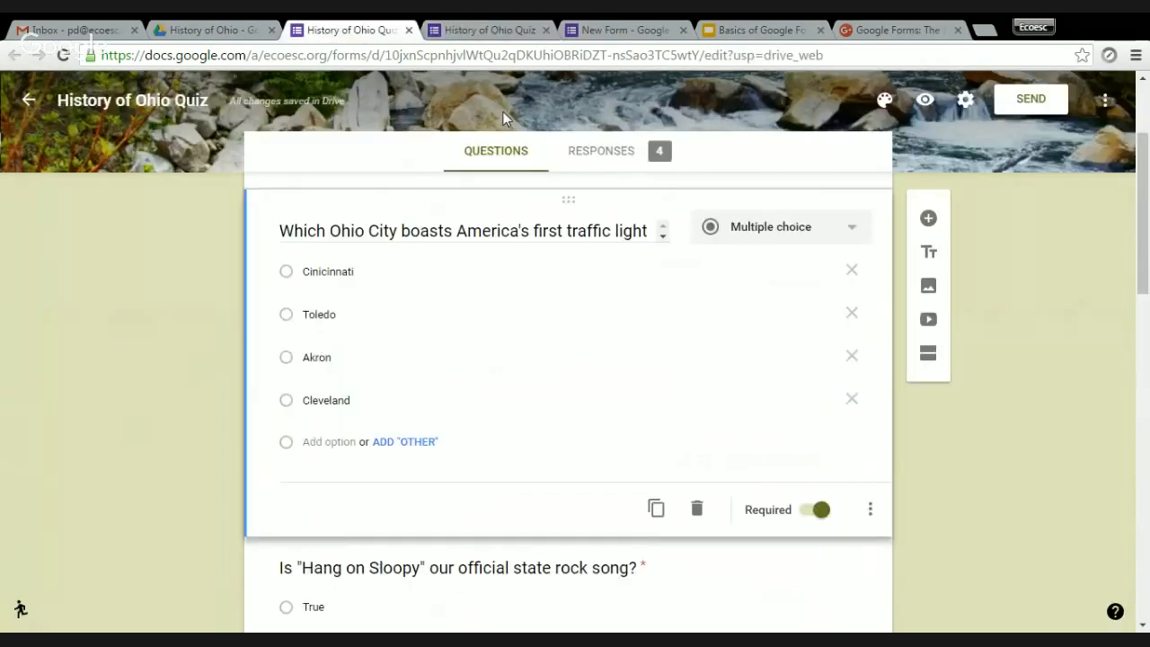
pyautogui.scroll(-5, 135, 330)
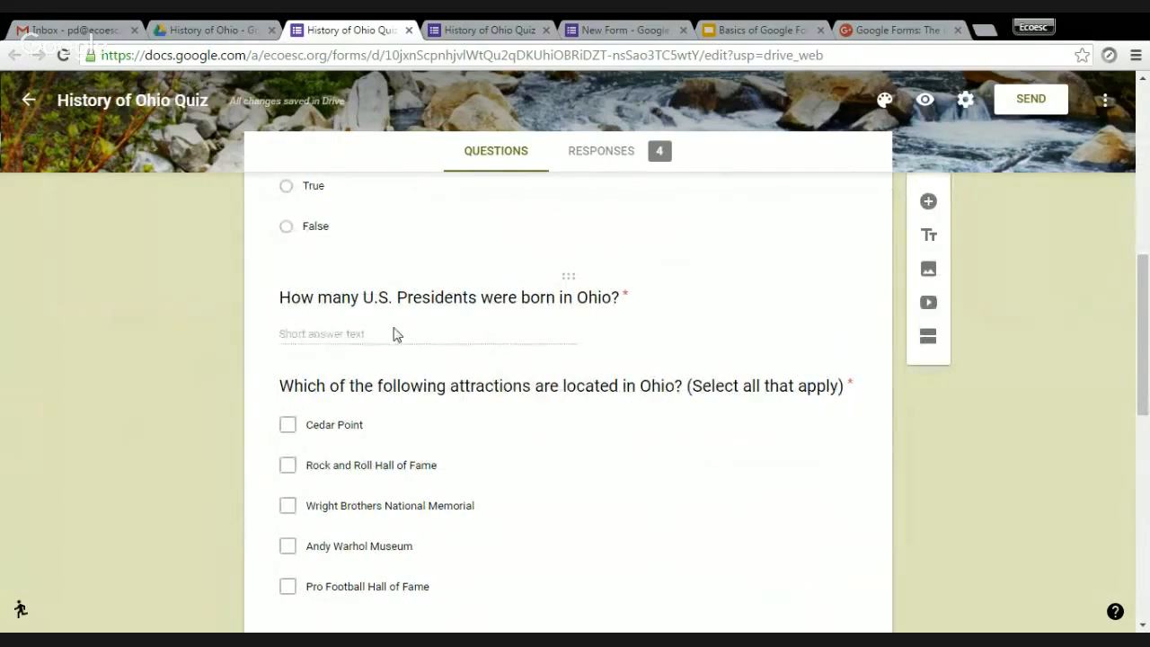
pyautogui.click(329, 340)
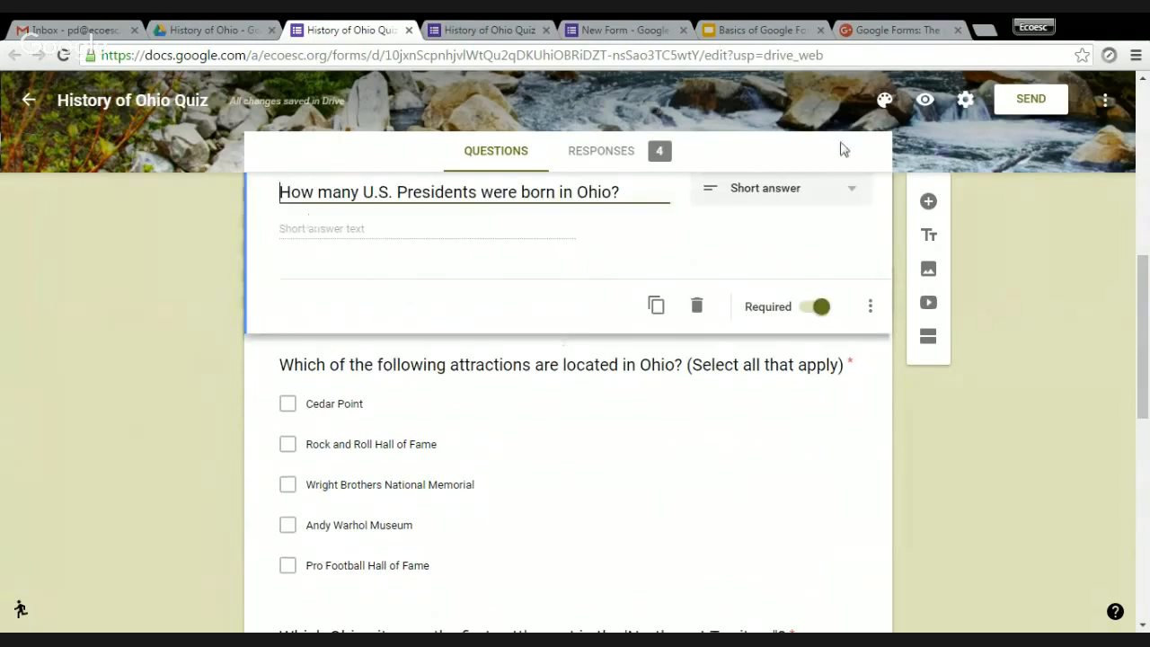
pyautogui.click(855, 188)
pyautogui.click(794, 239)
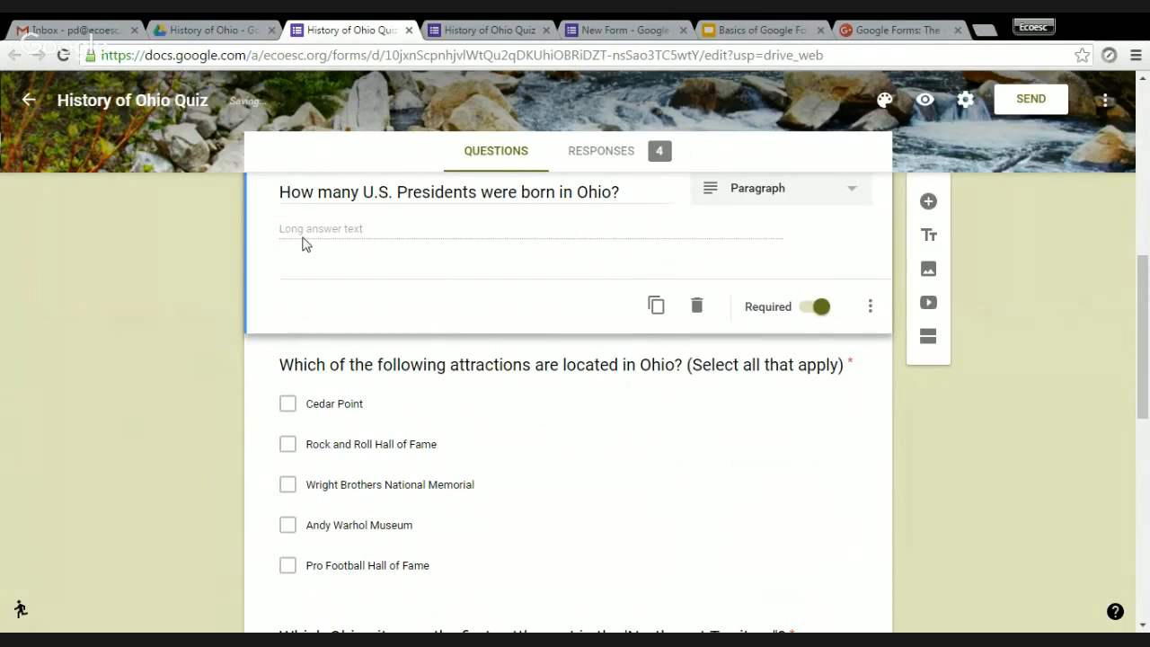
pyautogui.click(800, 199)
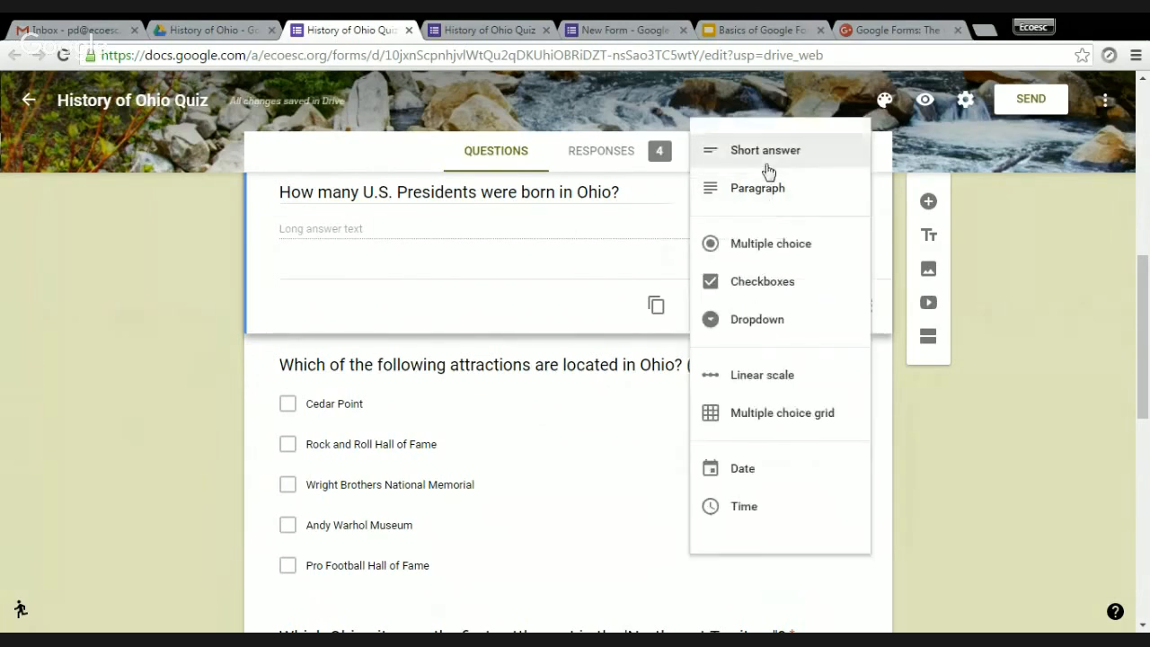
pyautogui.click(768, 160)
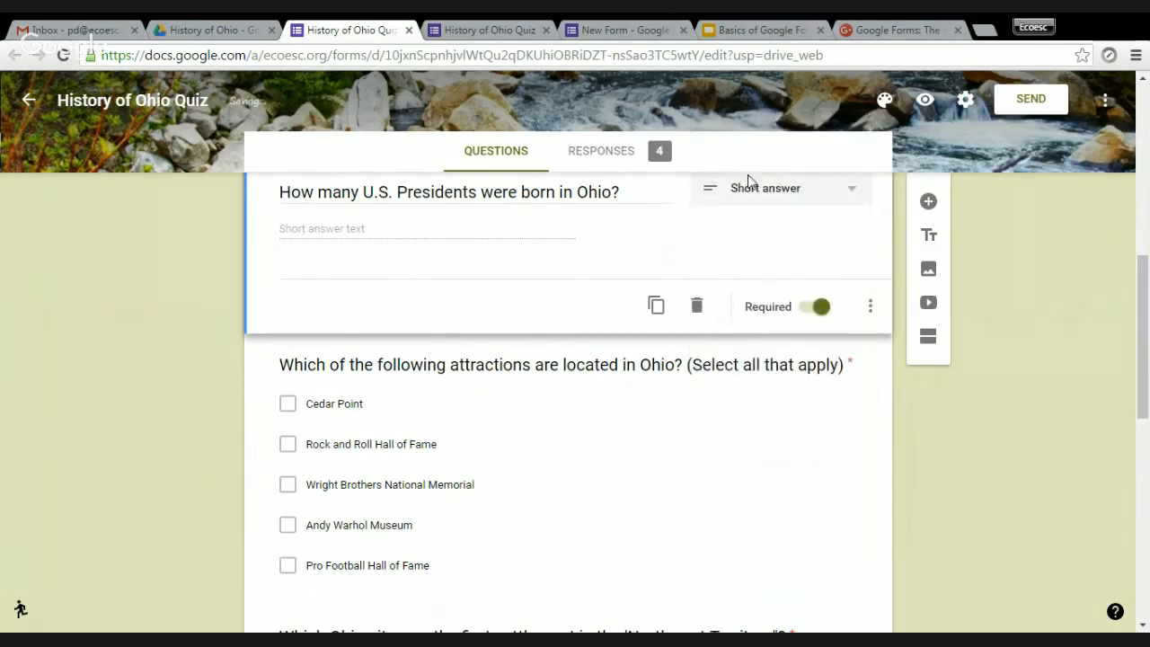
# Answer the U.S. Presidents question with 7 in the quiz preview and check the surrounding questions.
pyautogui.click(479, 33)
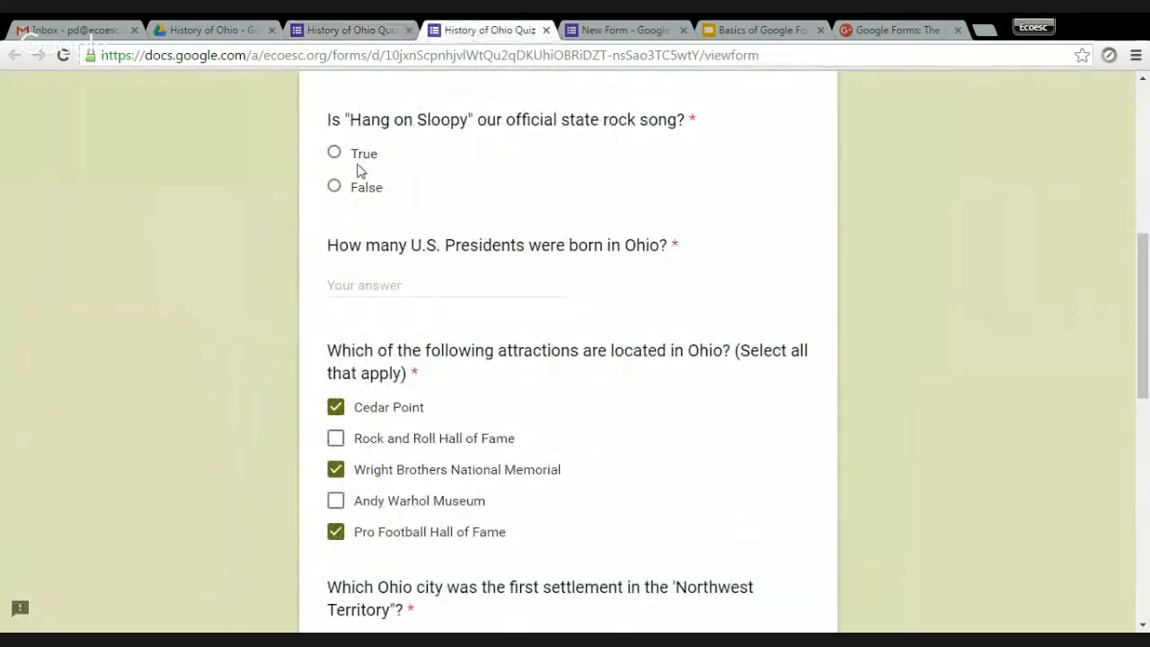
pyautogui.click(359, 281)
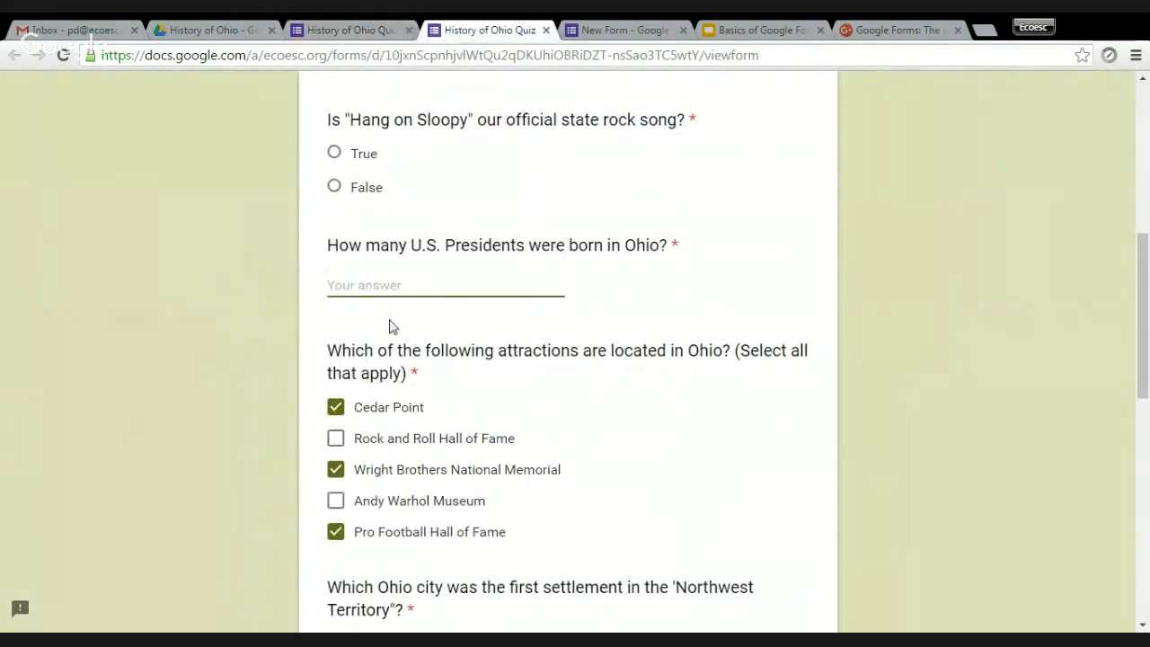
pyautogui.write('7')
pyautogui.scroll(-4, 439, 318)
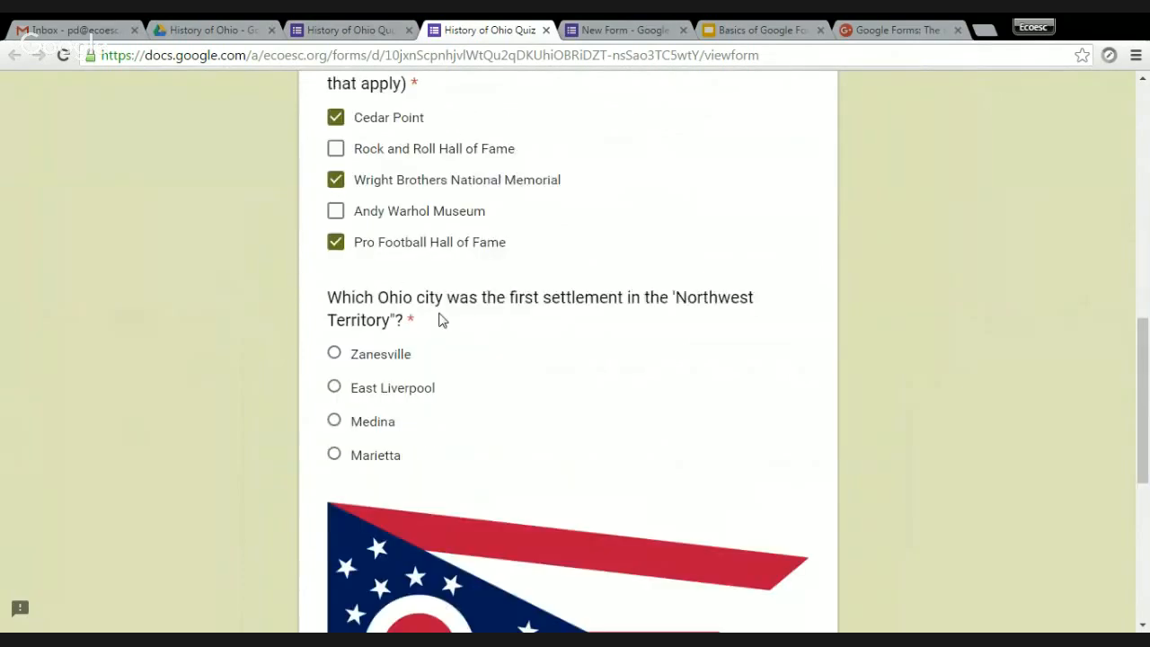
pyautogui.scroll(2, 439, 318)
pyautogui.scroll(2, 439, 318)
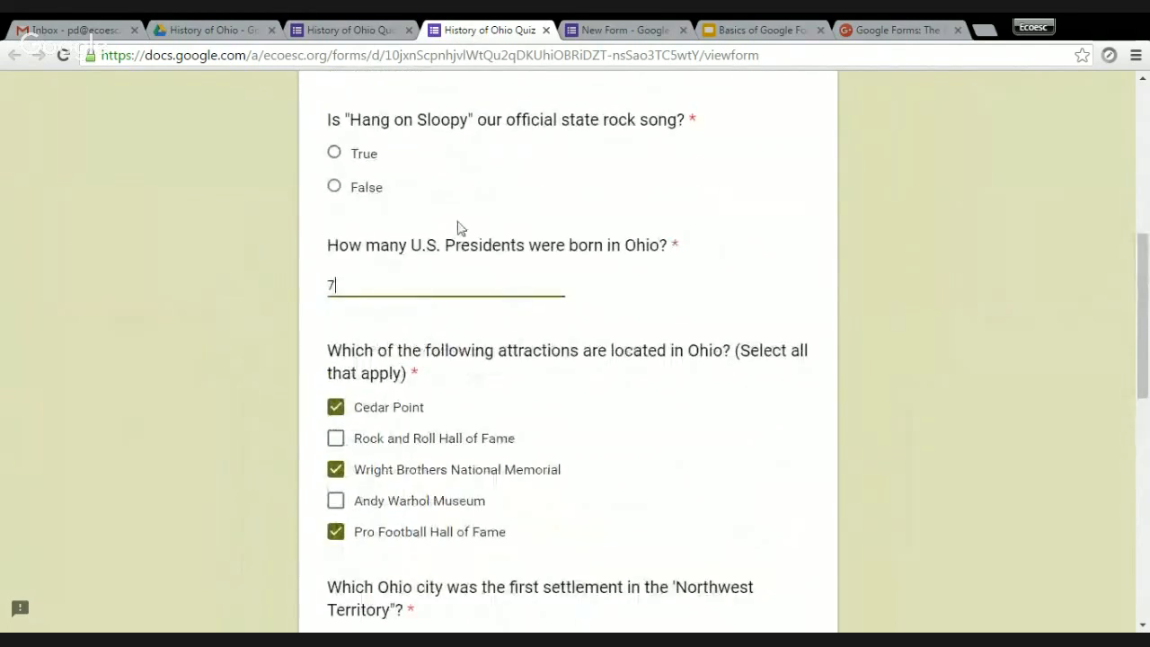
# Return to the quiz editor, open the traffic light question and review the list of available question types.
pyautogui.click(373, 33)
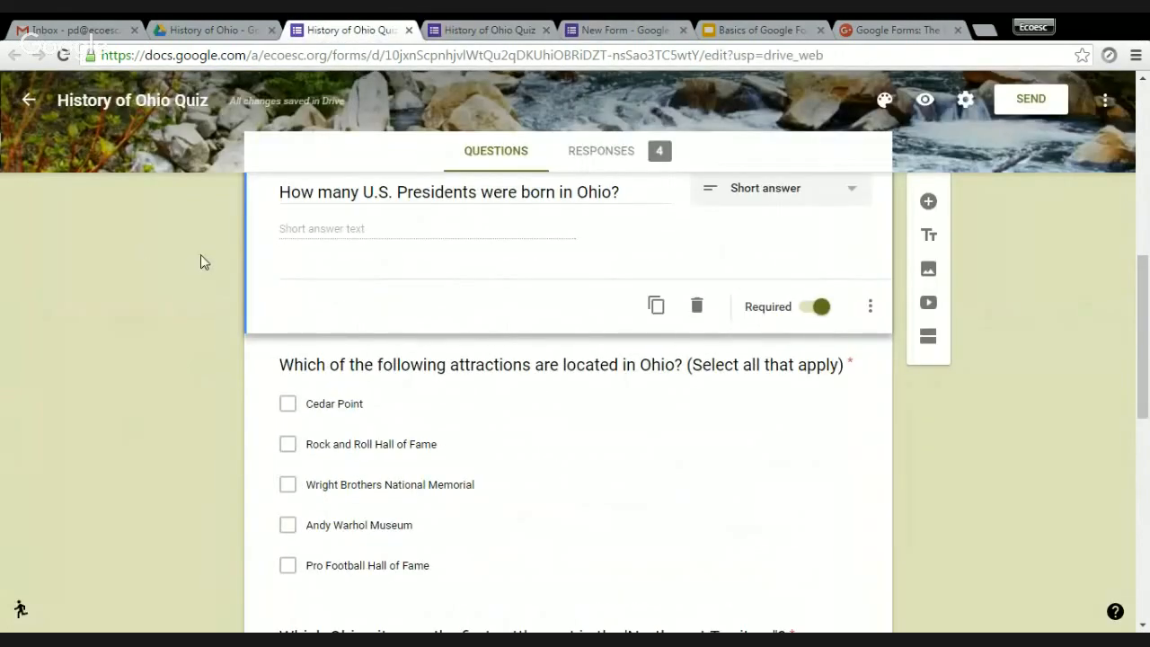
pyautogui.scroll(8, 200, 254)
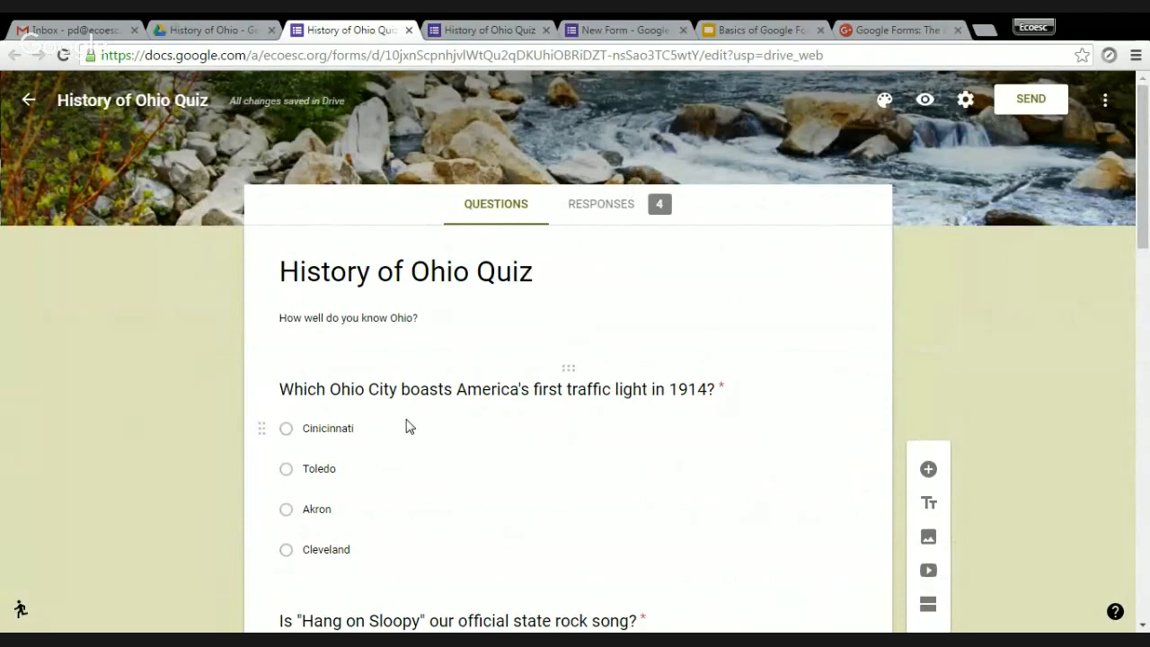
pyautogui.scroll(-1, 406, 426)
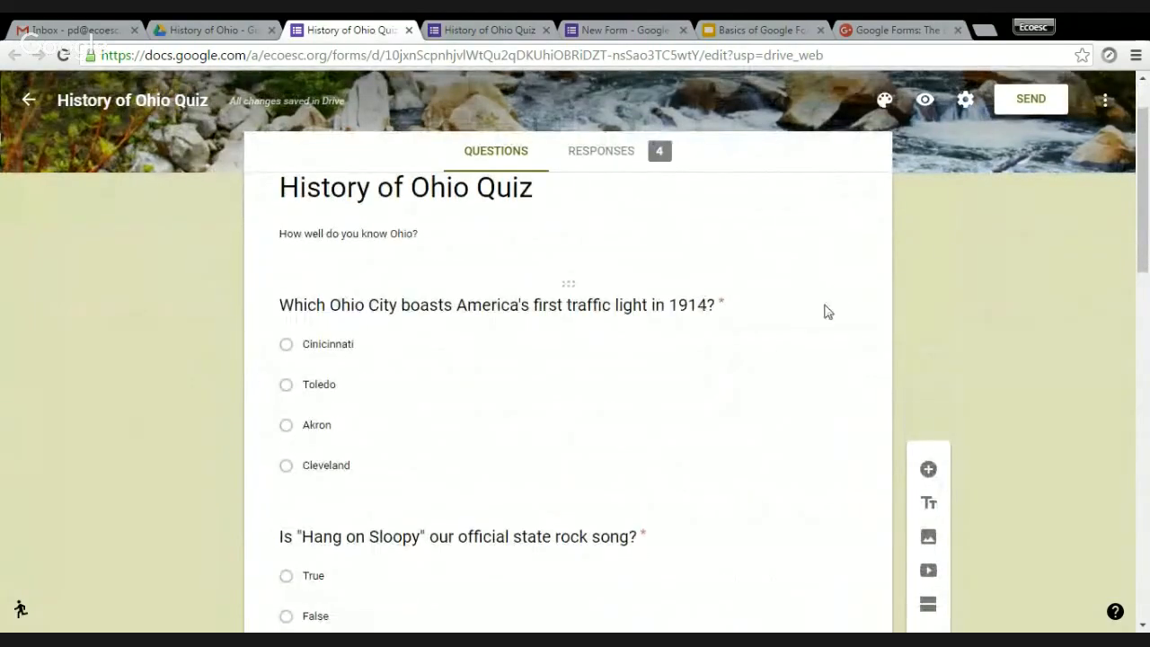
pyautogui.click(718, 364)
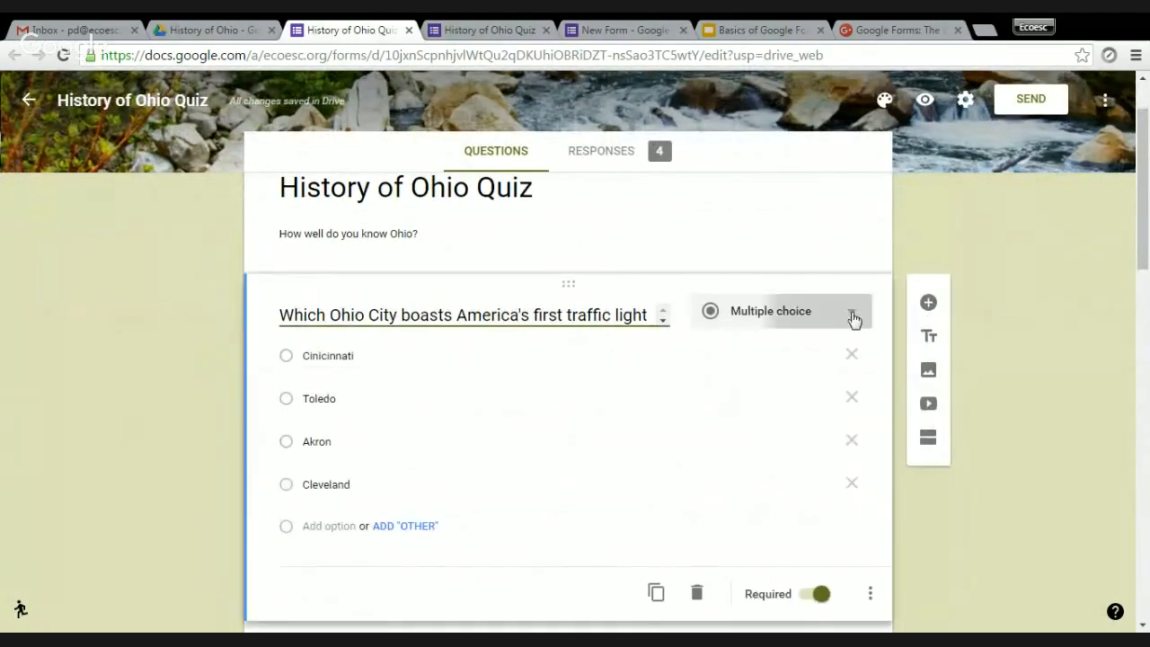
pyautogui.click(853, 318)
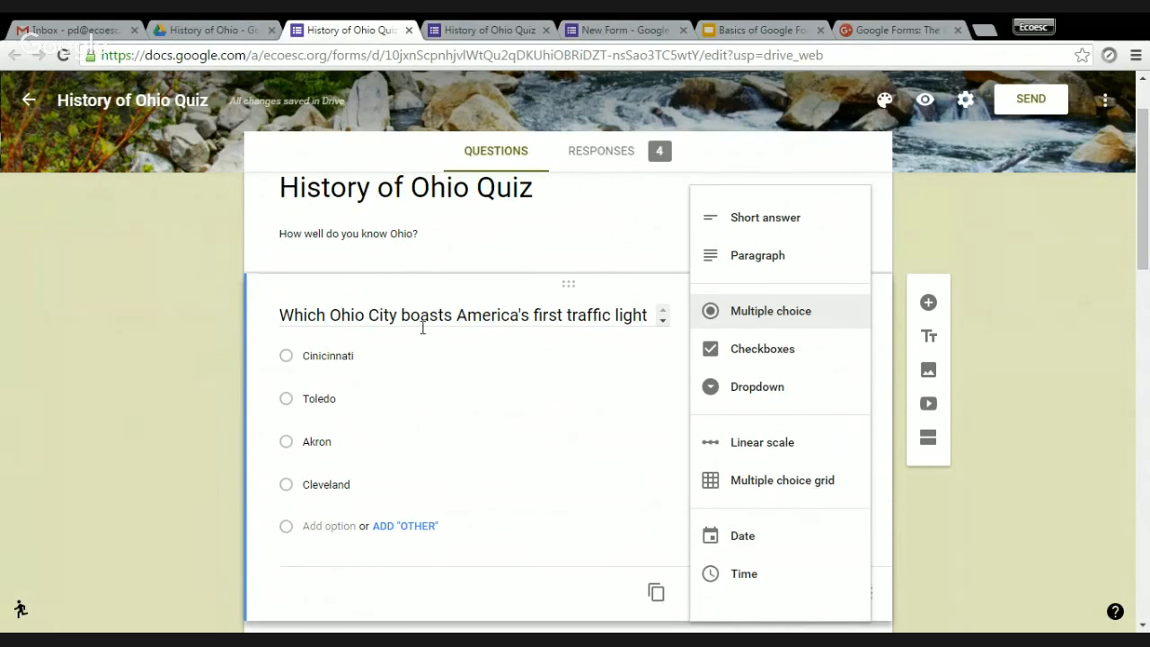
pyautogui.click(268, 302)
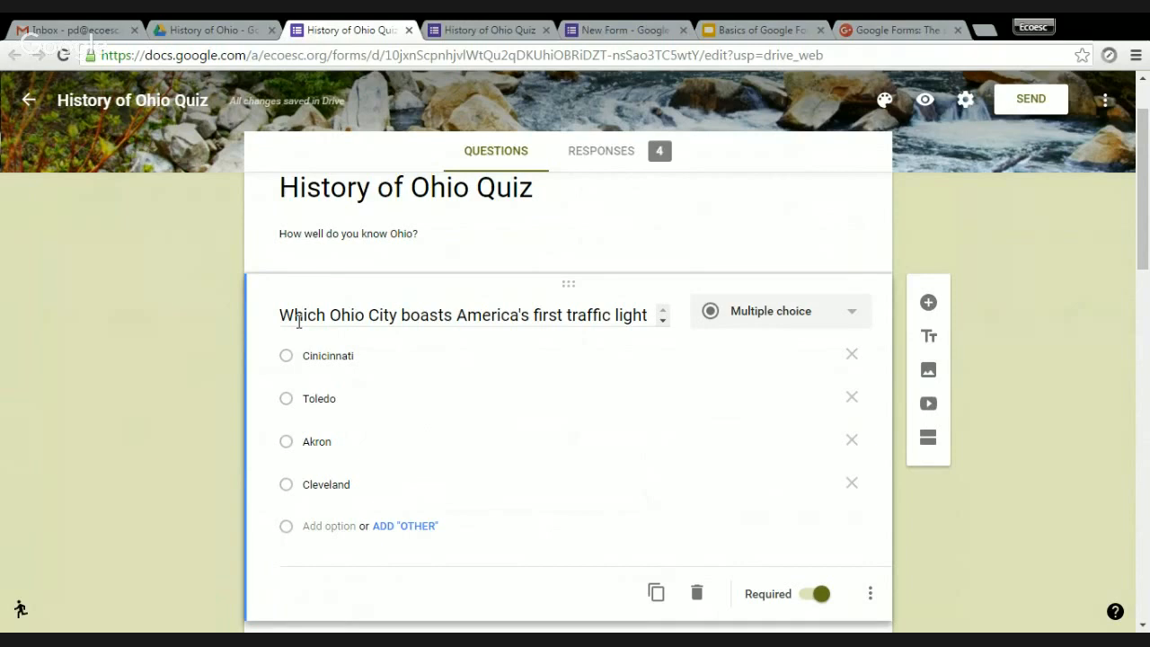
# Add the answer options Canton and Columbus to the traffic light question.
pyautogui.click(327, 529)
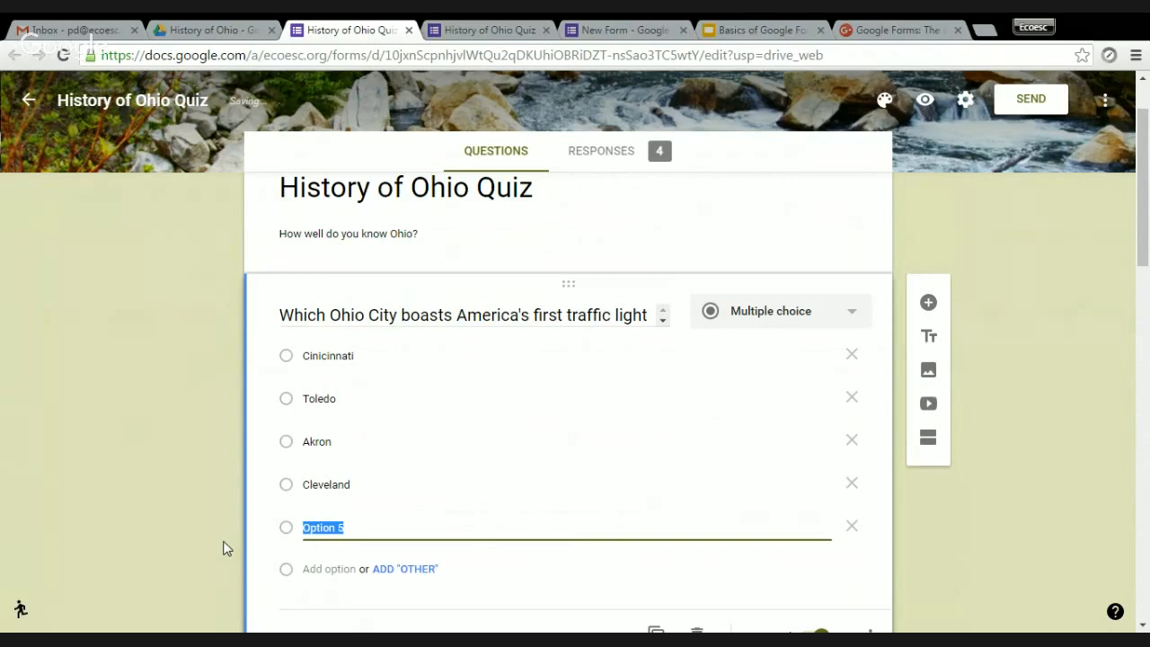
pyautogui.write('Canton')
pyautogui.press('Return')
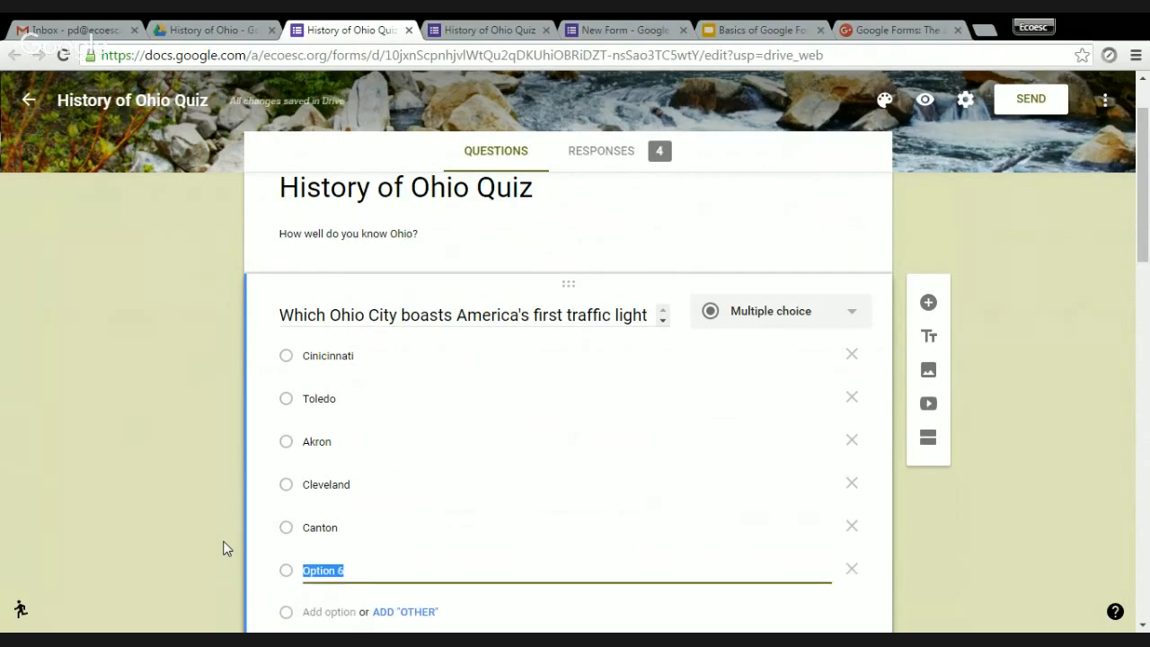
pyautogui.write('Columbus')
pyautogui.scroll(-2, 223, 525)
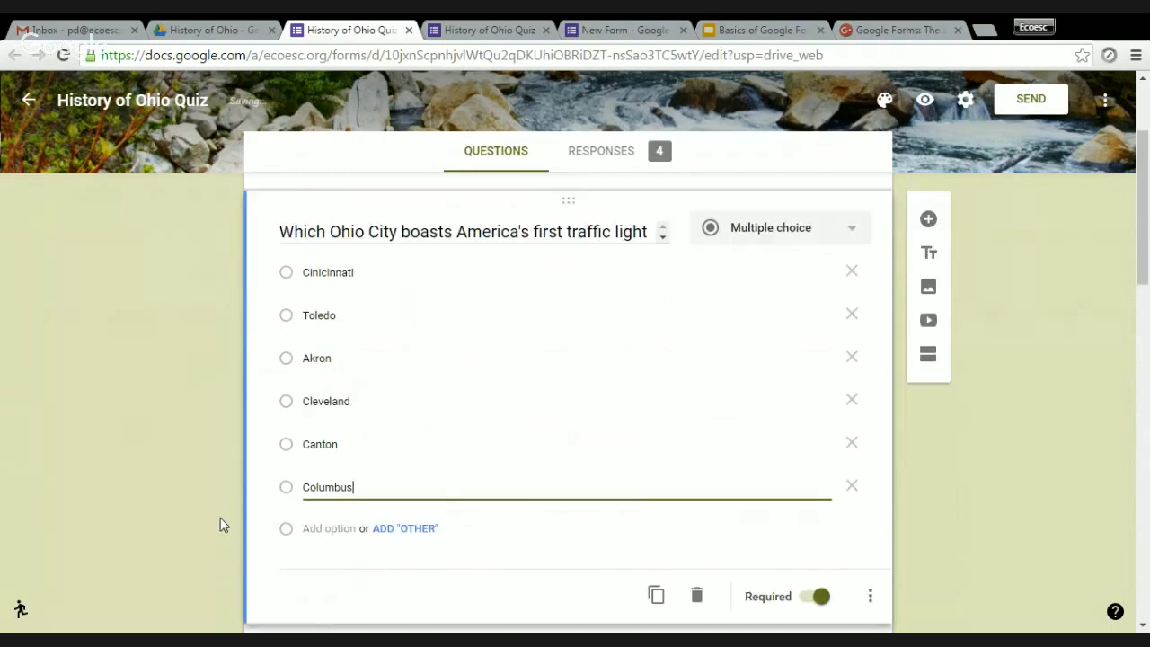
pyautogui.click(211, 316)
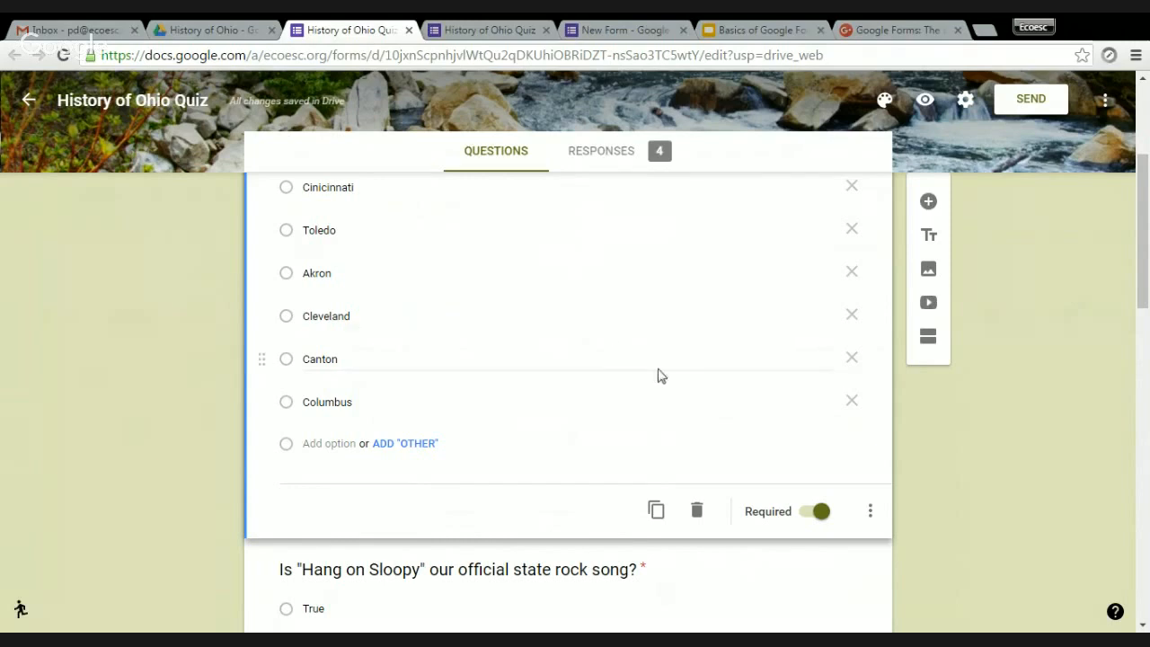
# Remove the Canton option from the traffic light question and add an "Other" option.
pyautogui.click(854, 362)
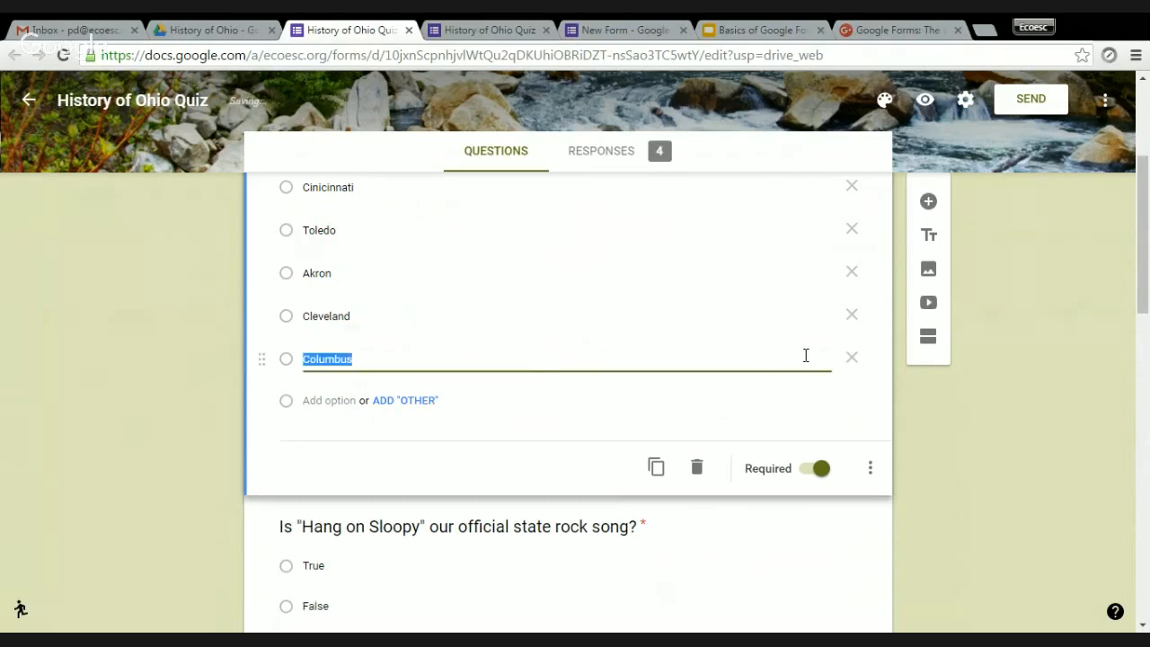
pyautogui.click(384, 403)
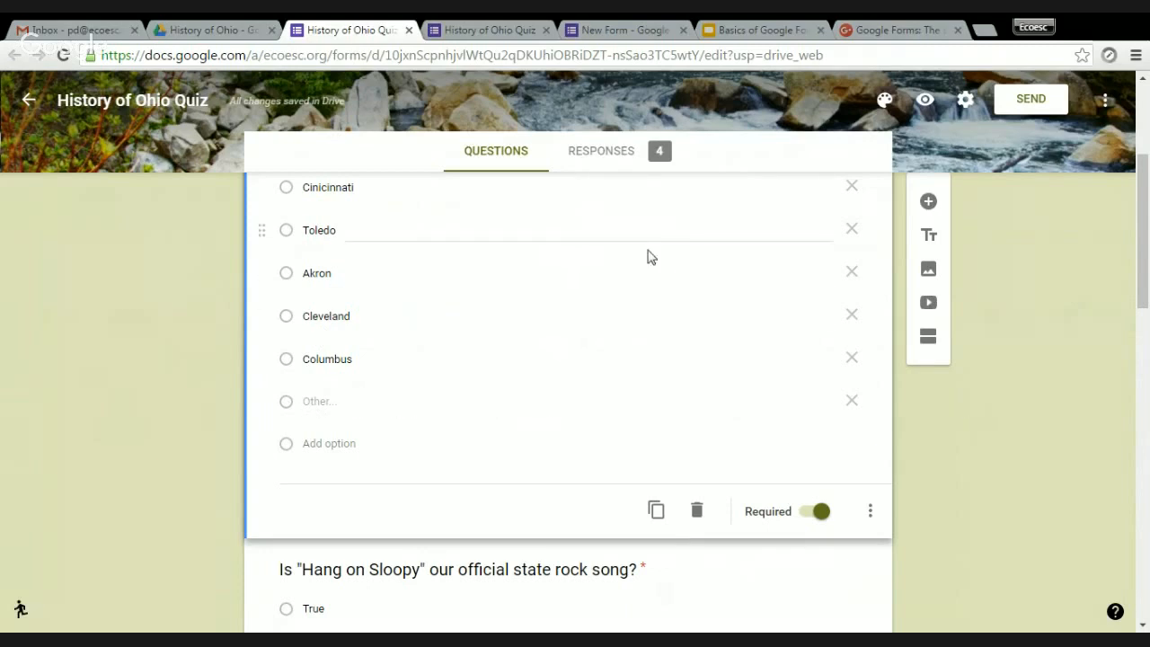
# Duplicate the traffic light question and delete the copy.
pyautogui.scroll(1, 651, 260)
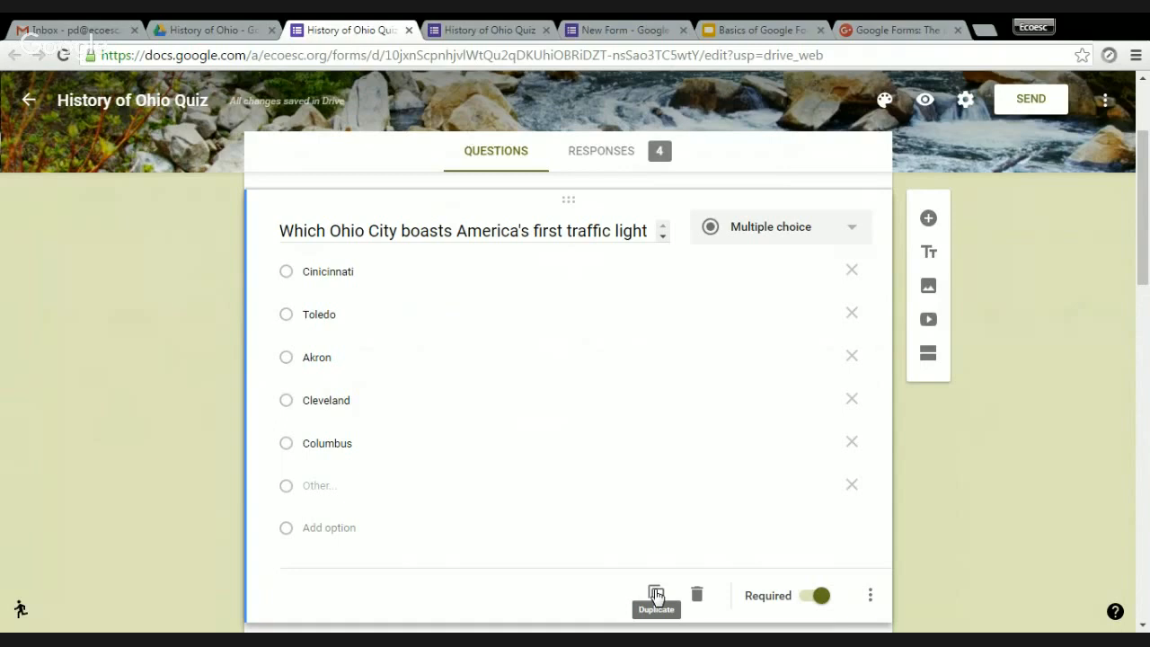
pyautogui.click(655, 594)
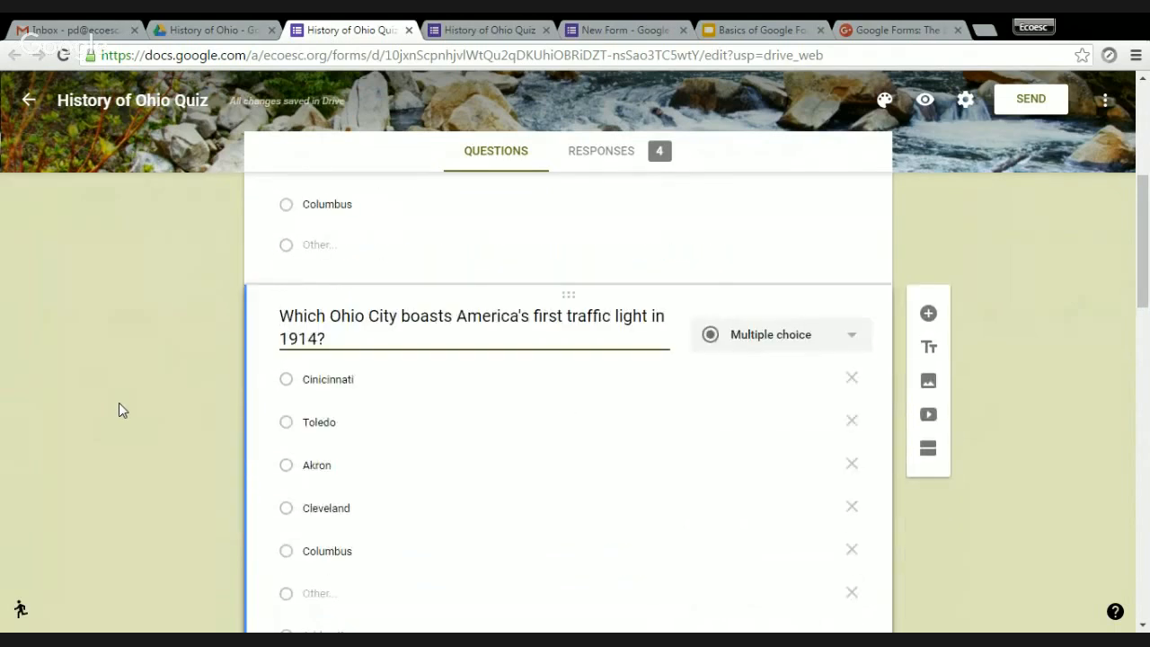
pyautogui.scroll(-2, 359, 393)
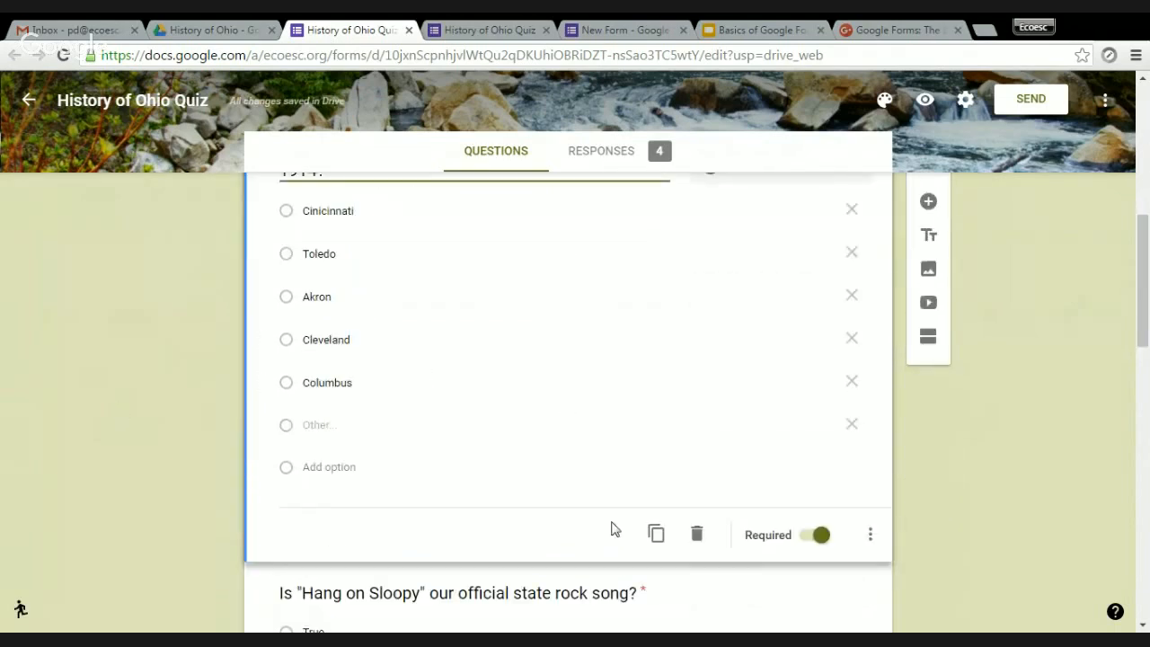
pyautogui.click(696, 532)
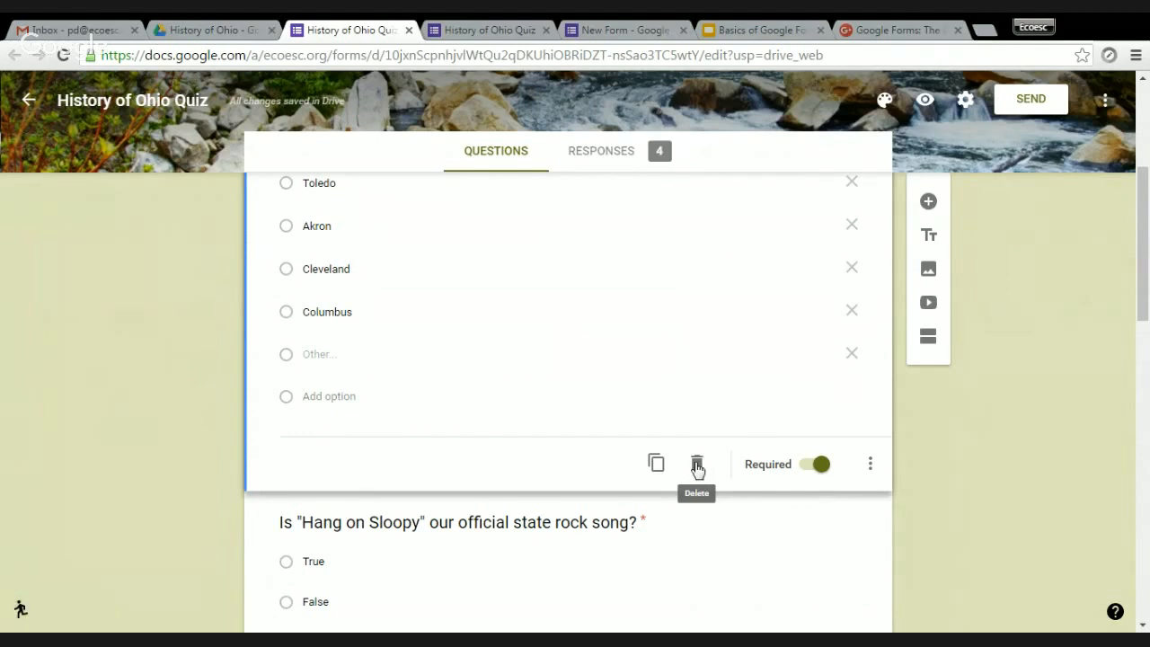
# Make the traffic light question not required and open the "Hang on Sloopy" question for editing.
pyautogui.click(818, 465)
pyautogui.scroll(-1, 658, 522)
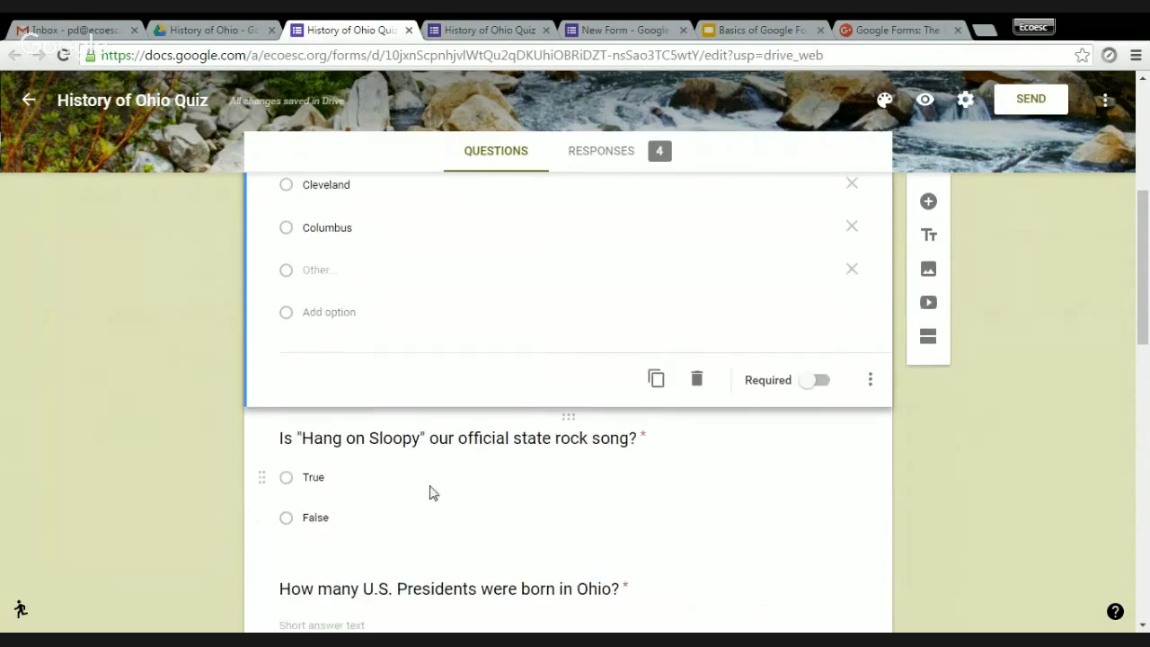
pyautogui.click(648, 440)
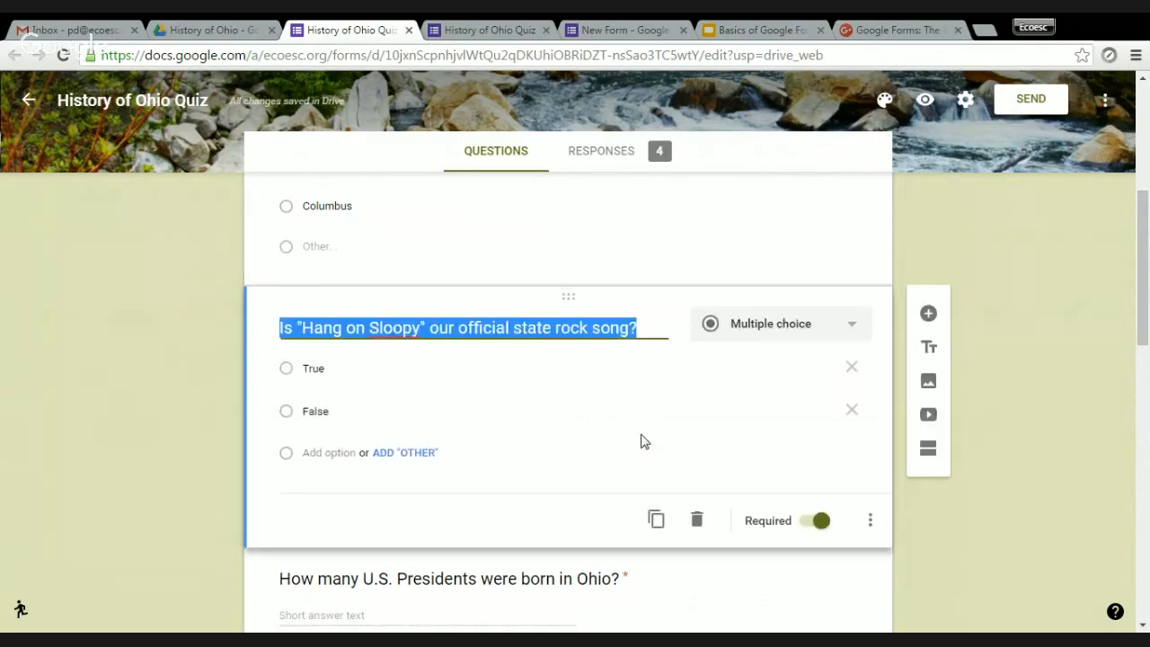
pyautogui.click(1060, 264)
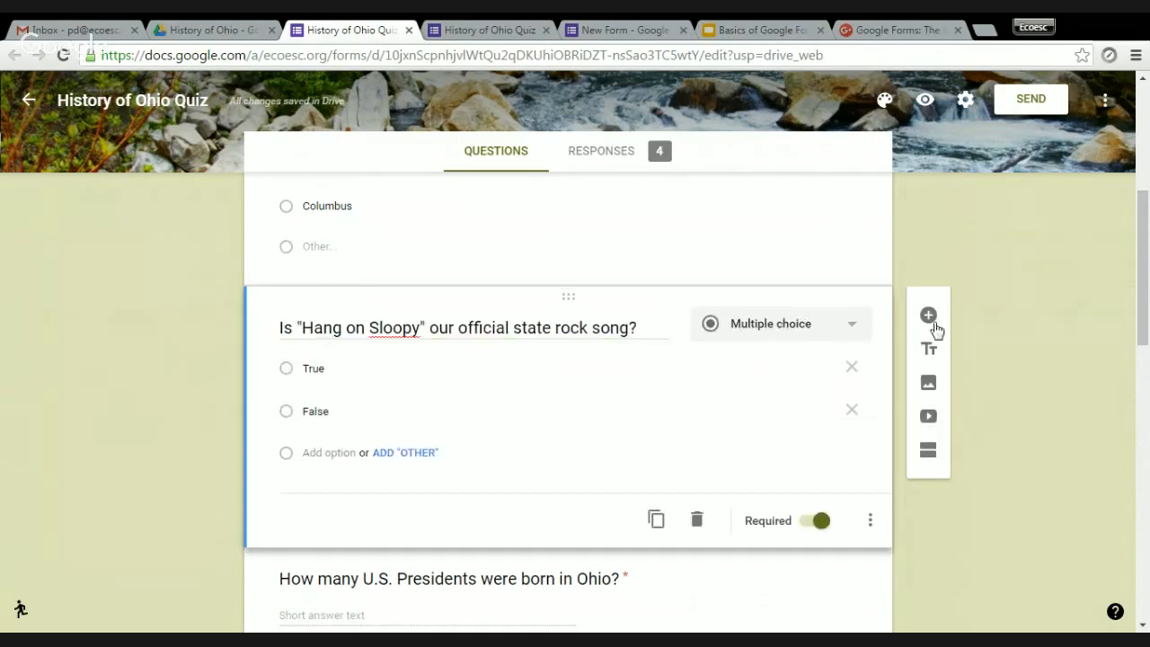
# Compare the required marker on the "Hang on Sloopy" question with the title of the non-required traffic light question.
pyautogui.click(500, 262)
pyautogui.scroll(-3, 596, 323)
pyautogui.scroll(-1, 590, 348)
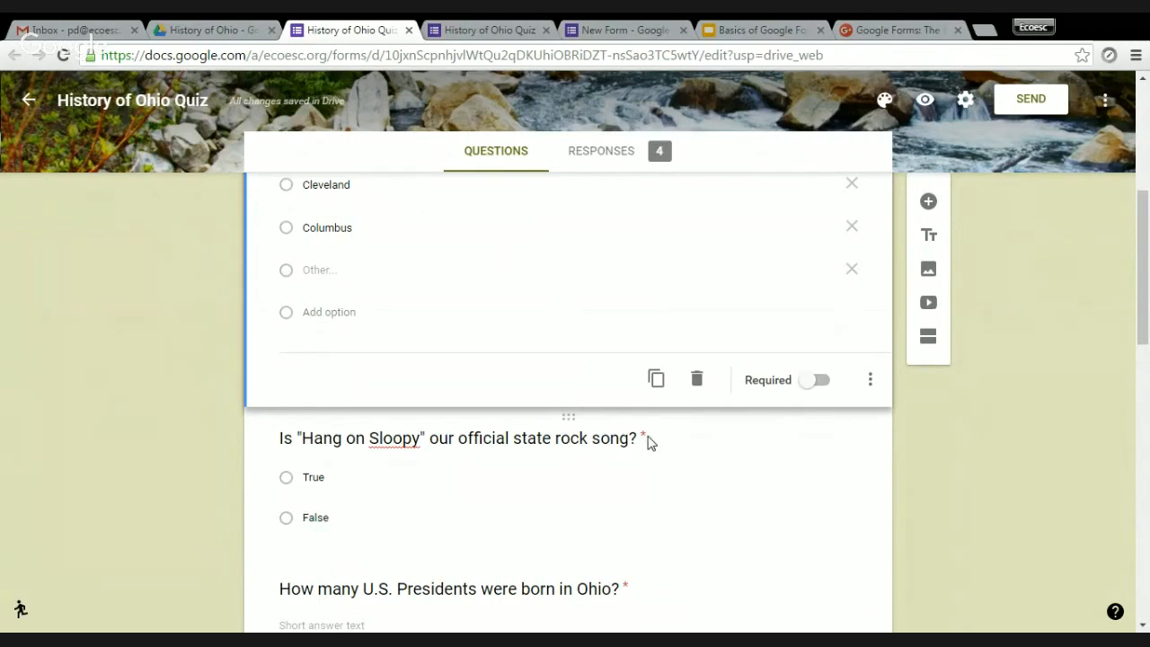
pyautogui.scroll(4, 650, 442)
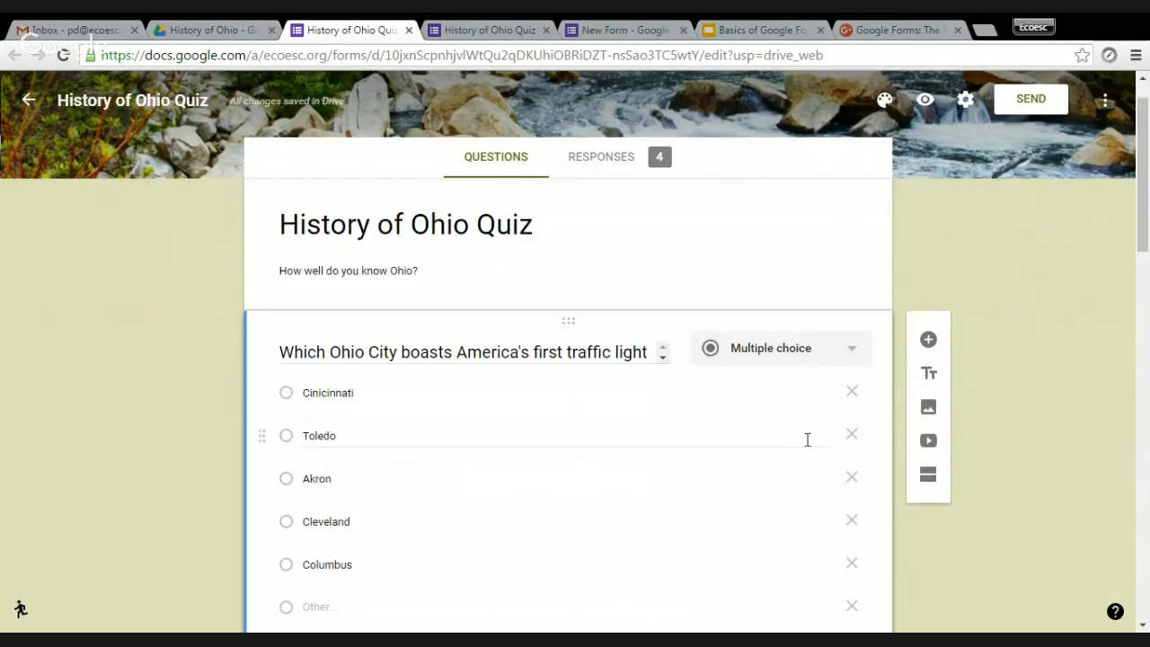
pyautogui.scroll(-3, 657, 539)
pyautogui.click(657, 539)
pyautogui.scroll(3, 688, 533)
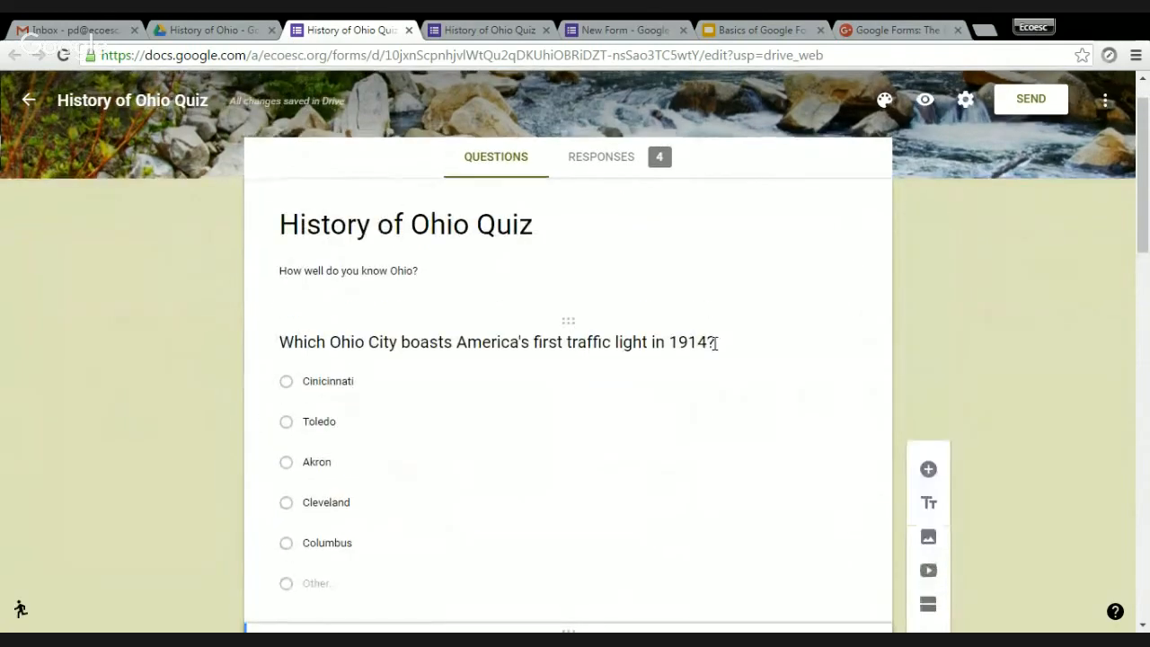
pyautogui.scroll(-1, 751, 412)
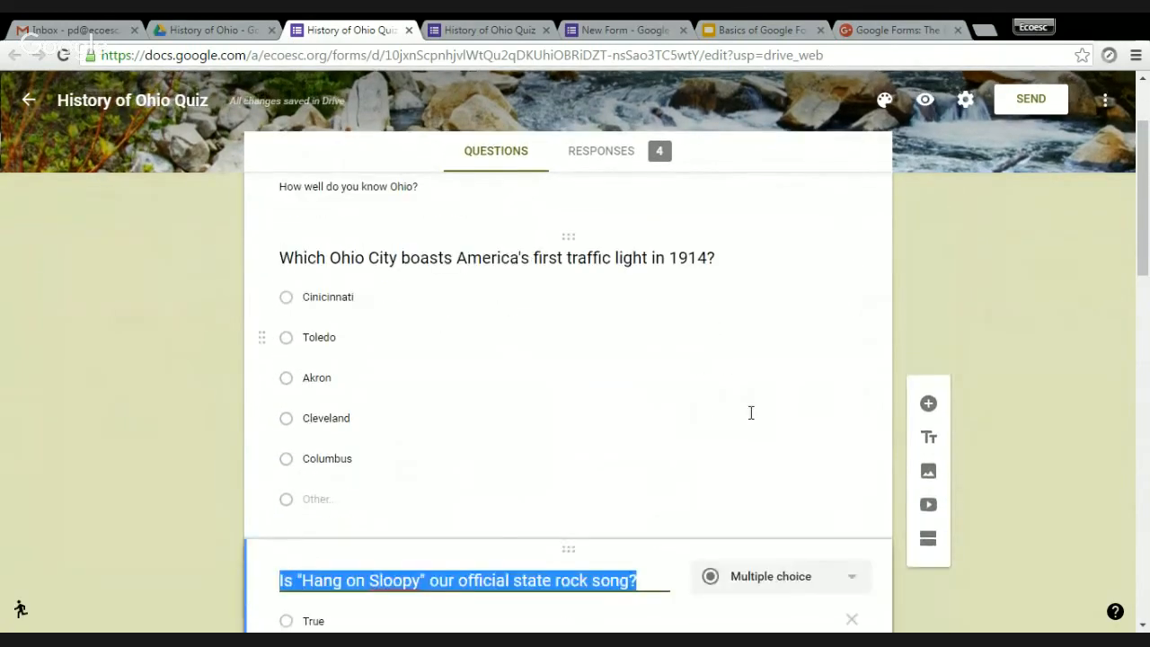
# Open the traffic light question for editing and make it required.
pyautogui.click(697, 385)
pyautogui.scroll(-2, 763, 432)
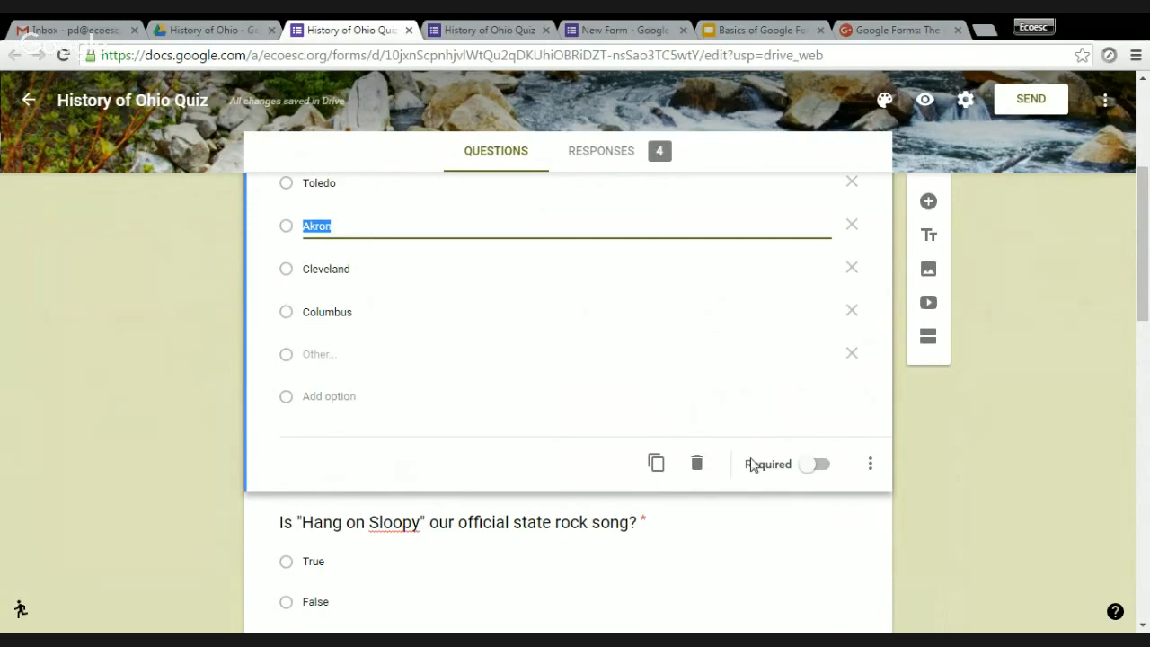
pyautogui.click(816, 465)
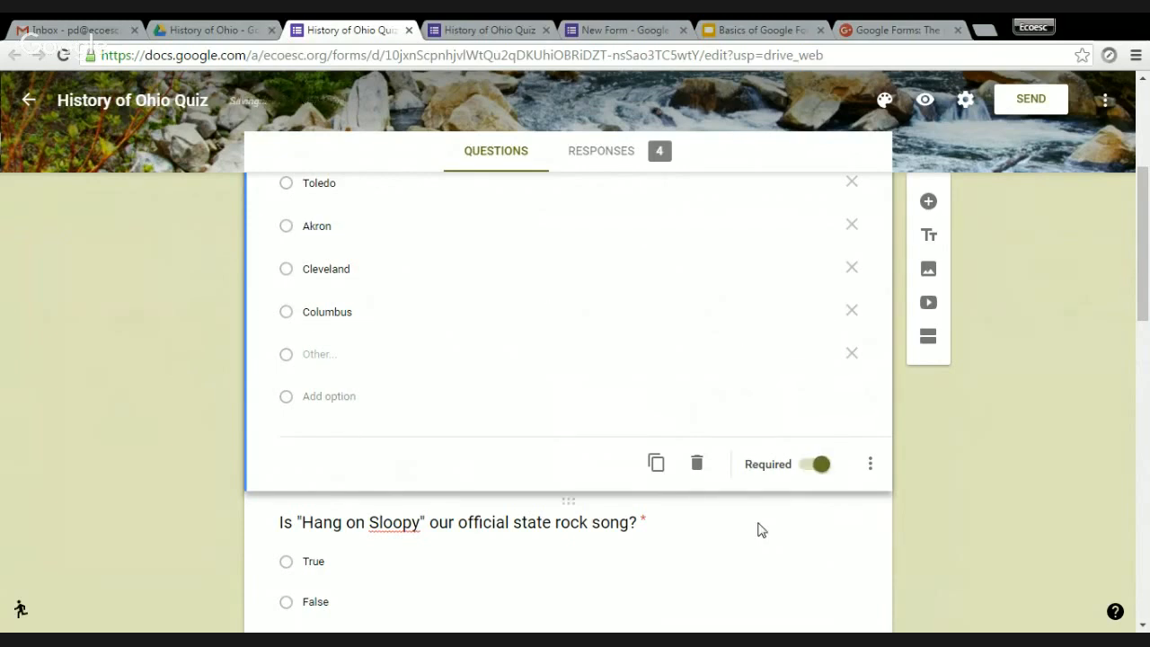
pyautogui.click(813, 467)
pyautogui.click(806, 473)
# Switch to the live quiz form and examine how required questions are marked for respondents.
pyautogui.click(506, 32)
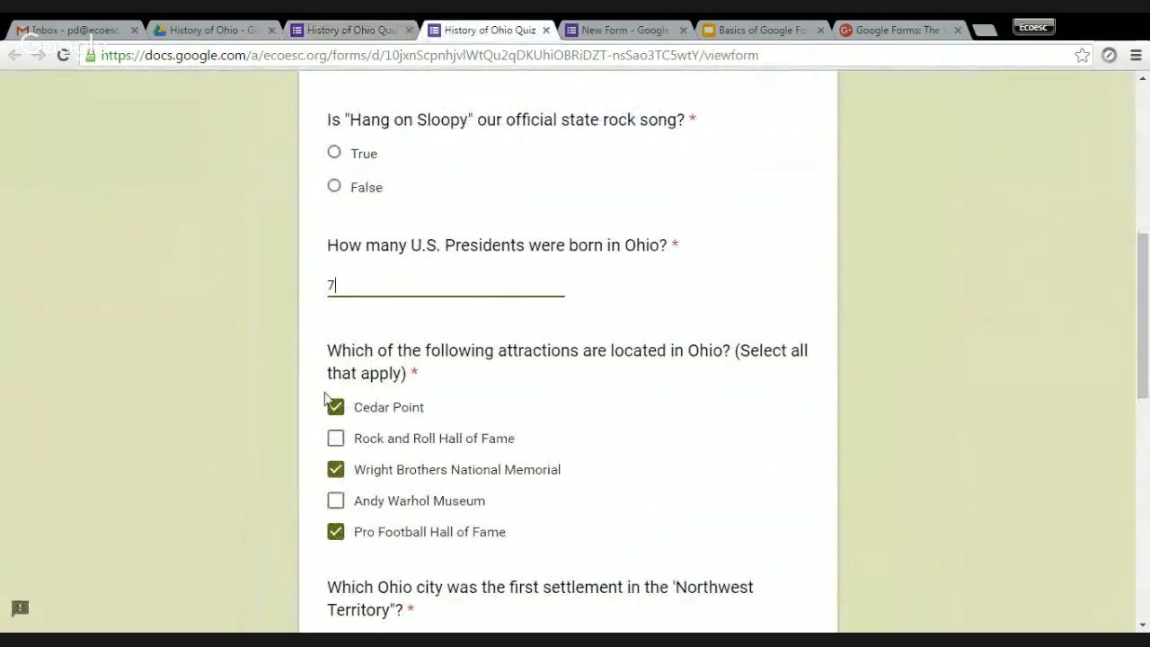
pyautogui.scroll(5, 376, 406)
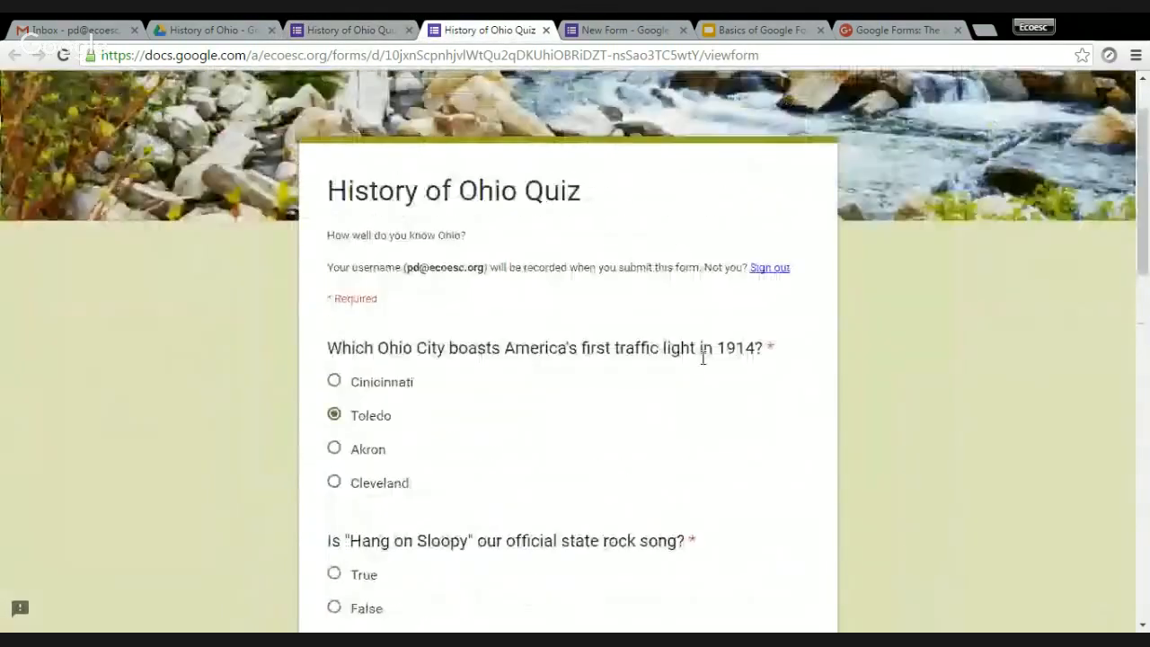
pyautogui.scroll(-1, 719, 334)
pyautogui.doubleClick(766, 263)
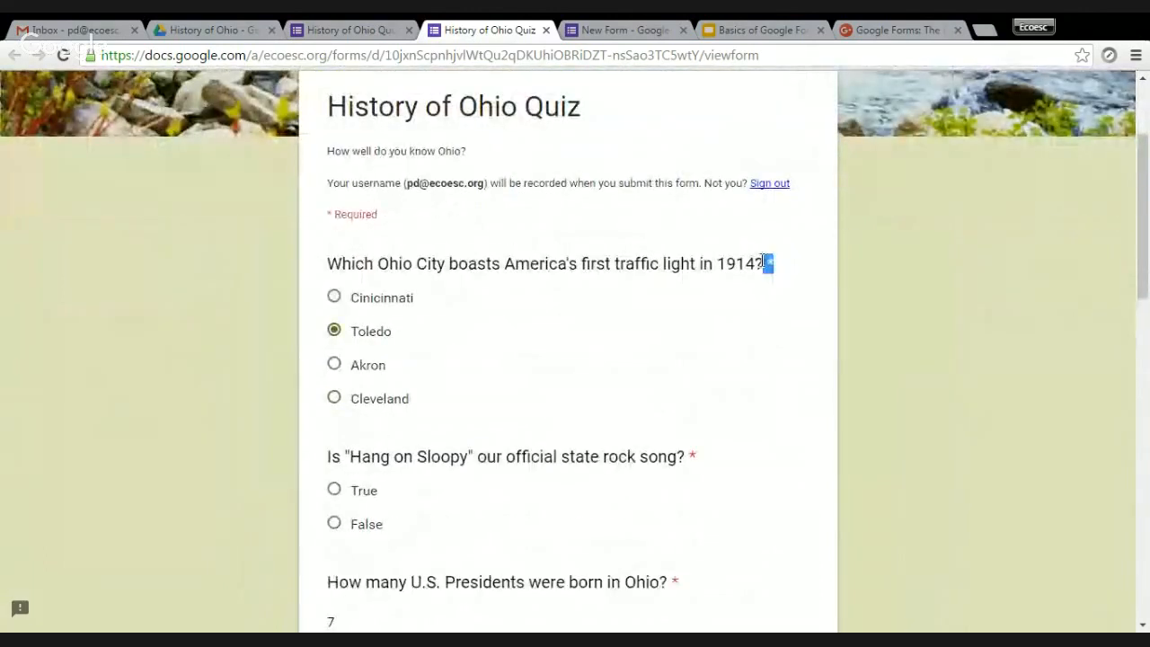
pyautogui.click(756, 392)
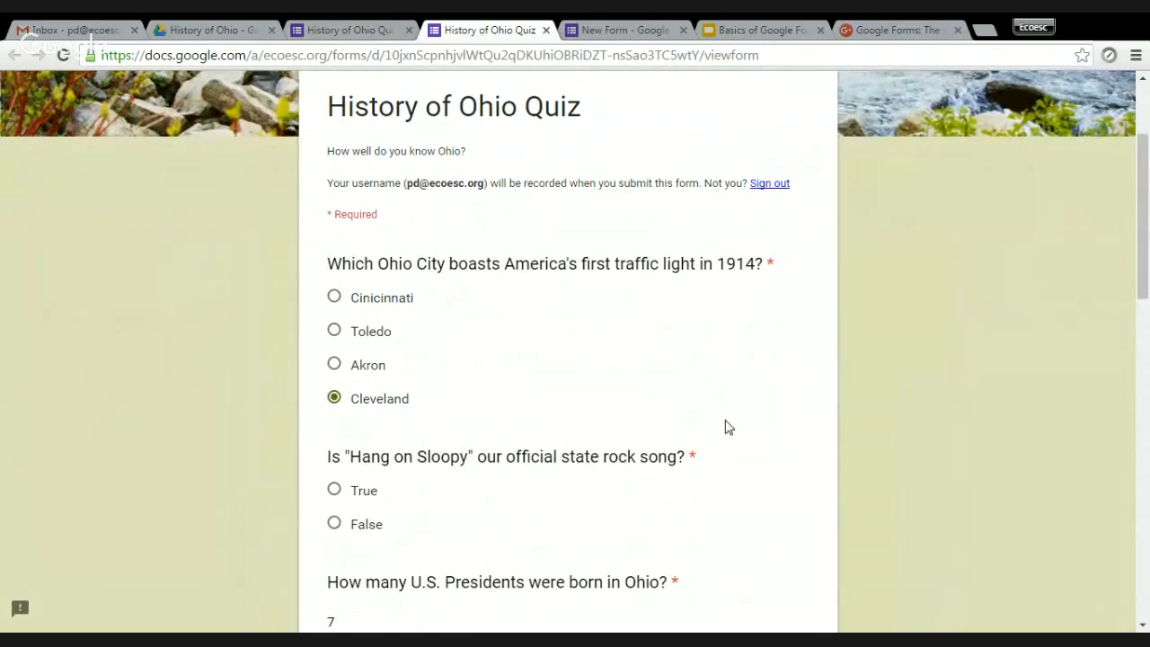
pyautogui.scroll(-5, 745, 412)
pyautogui.scroll(-3, 732, 413)
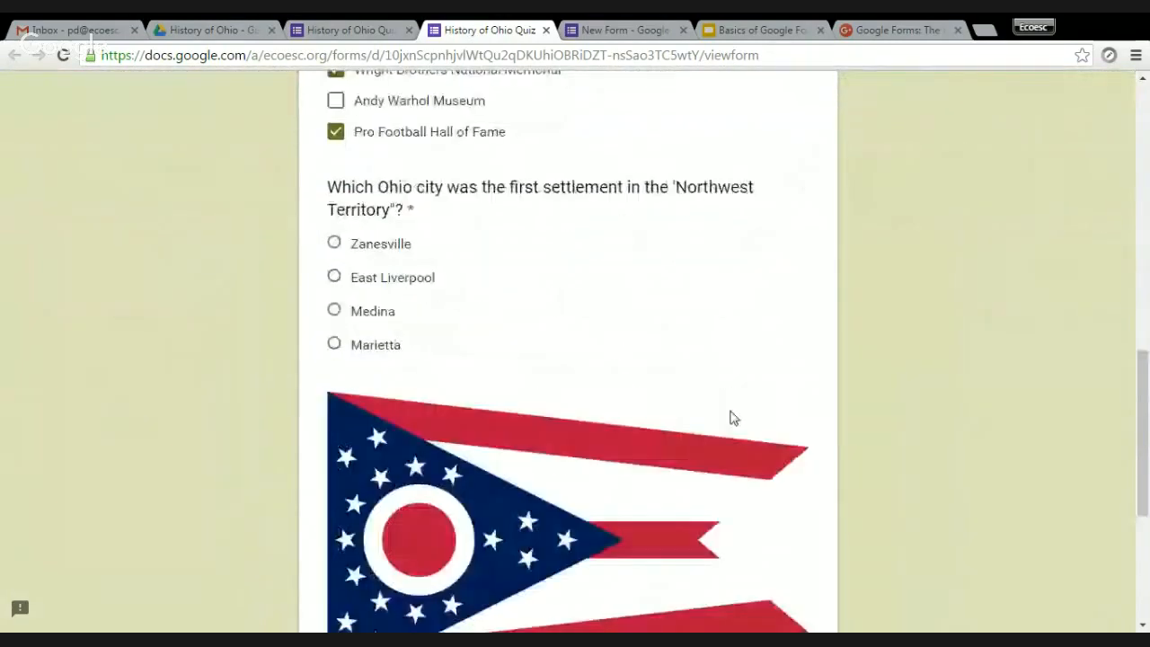
pyautogui.scroll(3, 443, 346)
pyautogui.scroll(3, 537, 393)
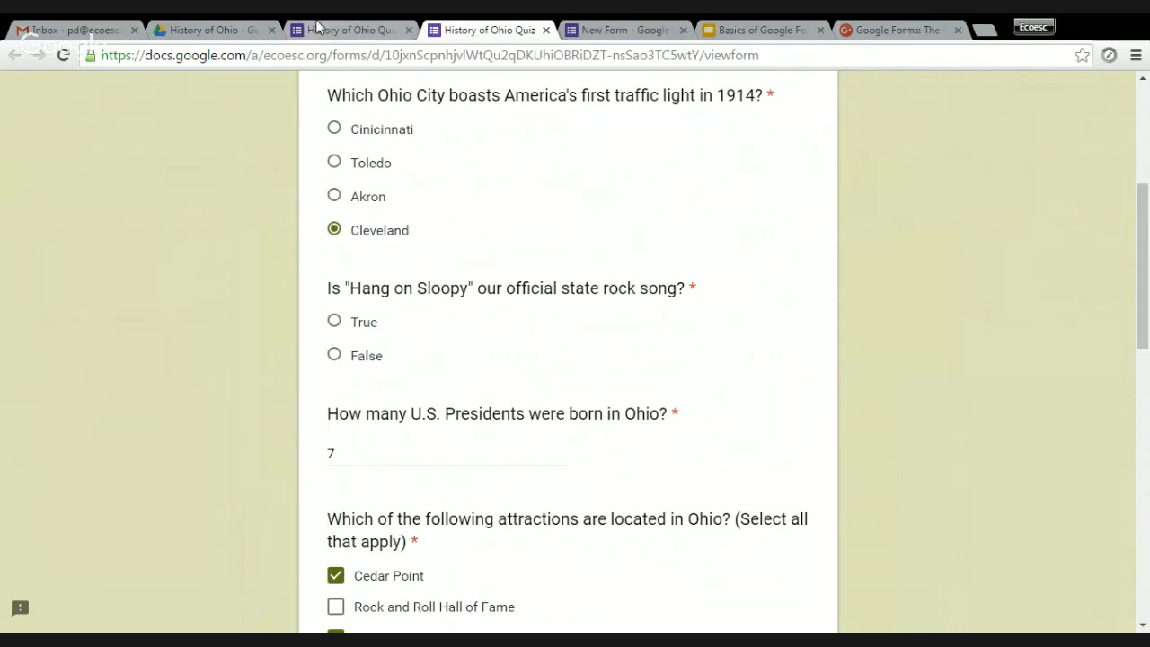
# Return to the quiz editor and show the description field for the traffic light question.
pyautogui.click(350, 29)
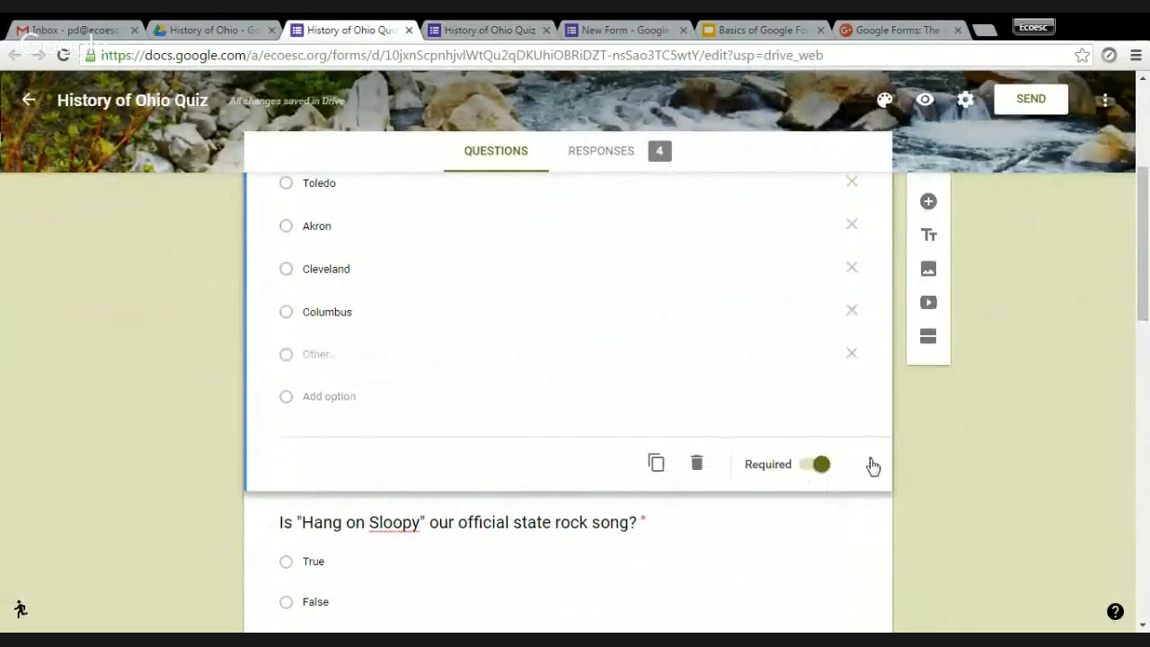
pyautogui.click(871, 464)
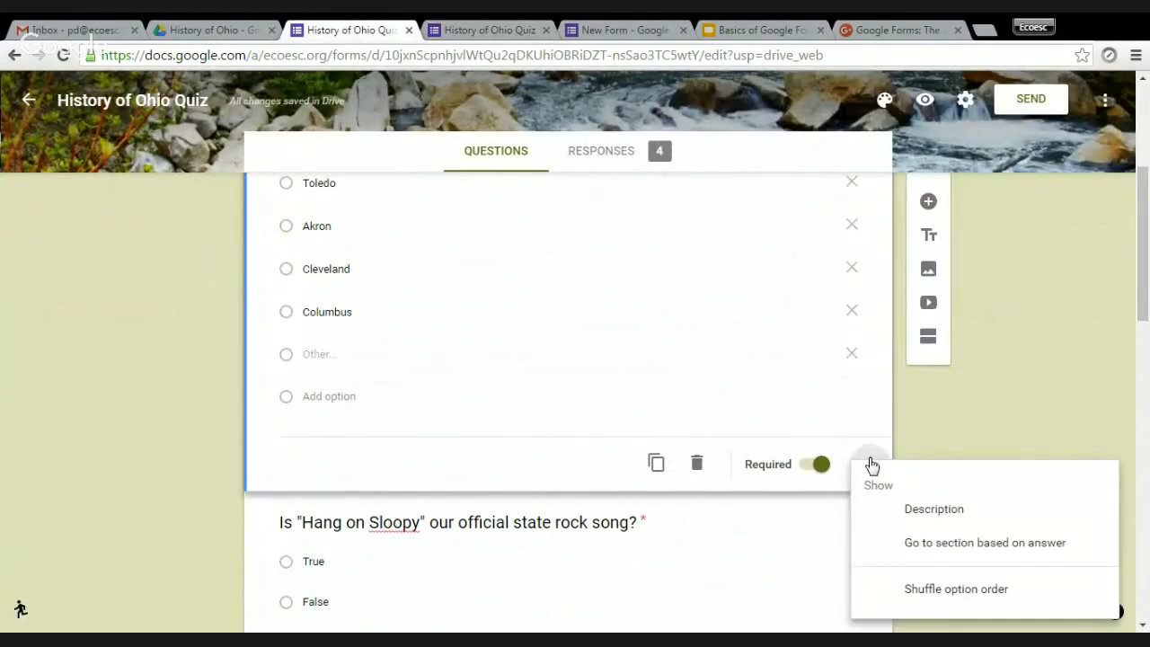
pyautogui.click(909, 508)
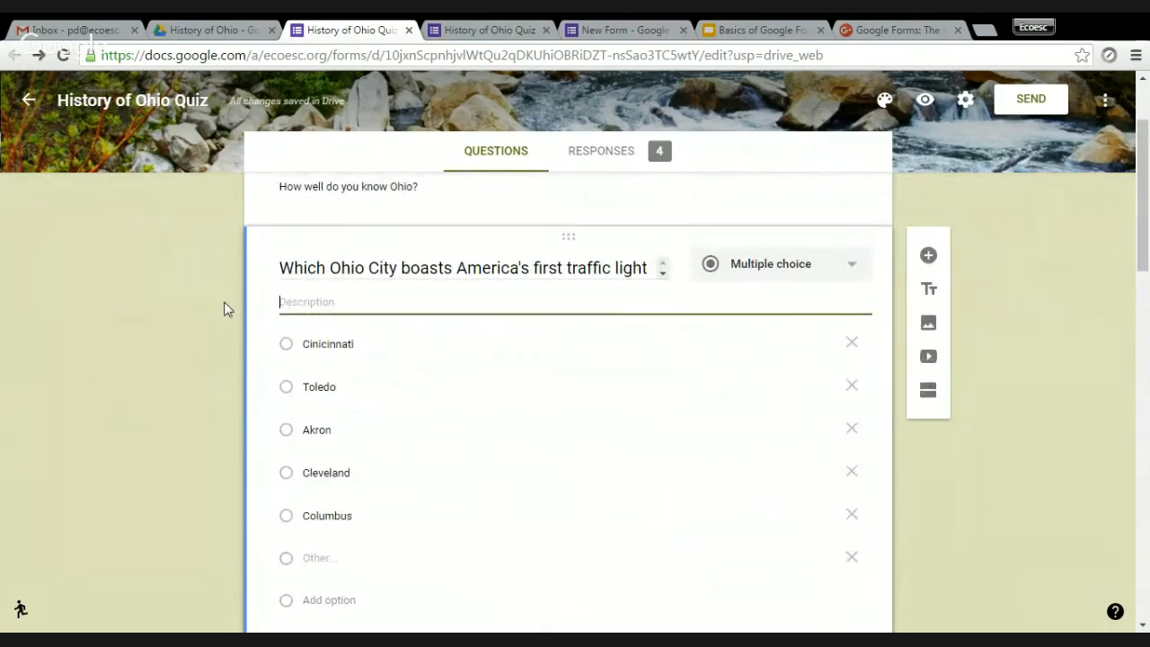
pyautogui.scroll(2, 226, 308)
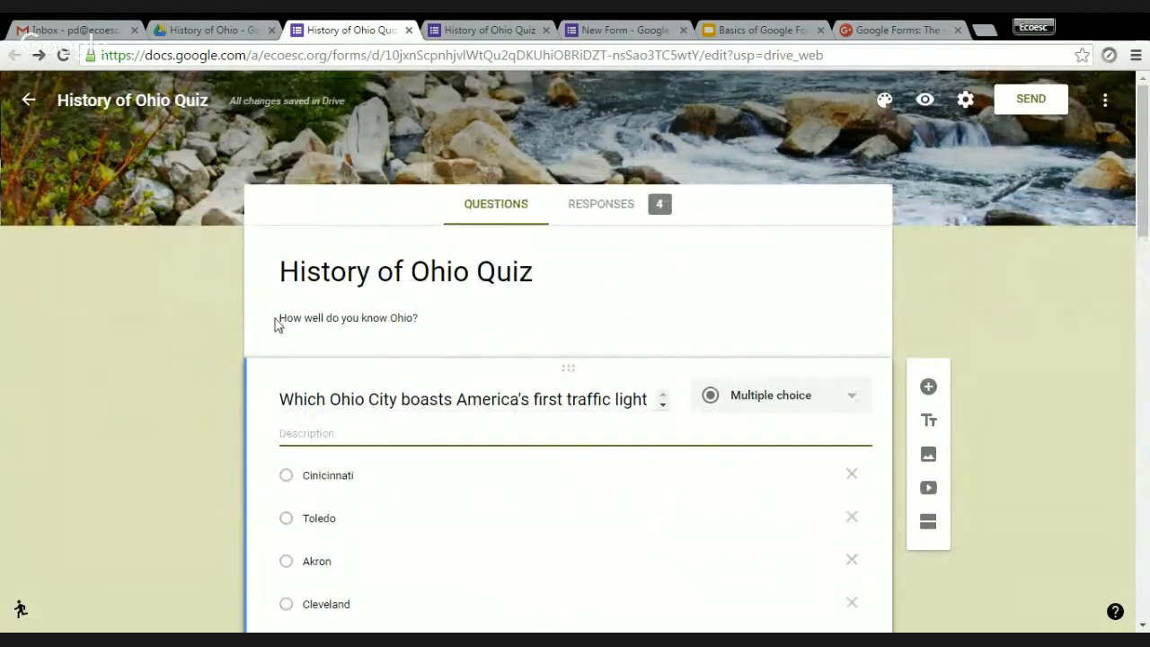
pyautogui.scroll(-1, 160, 370)
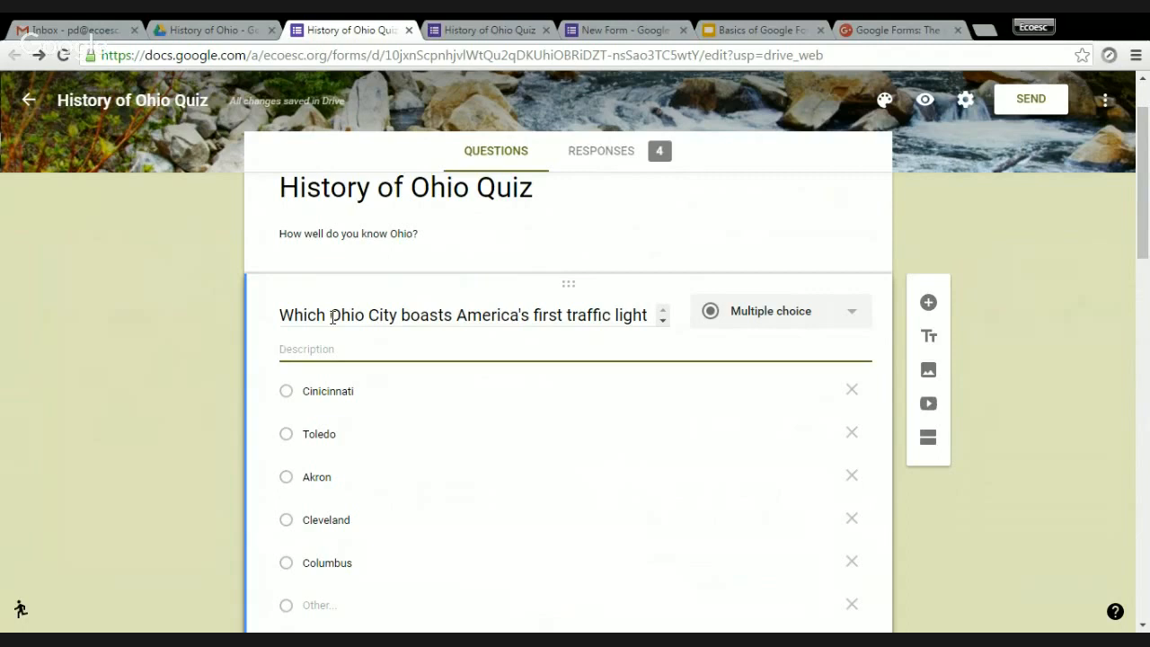
pyautogui.scroll(-2, 274, 327)
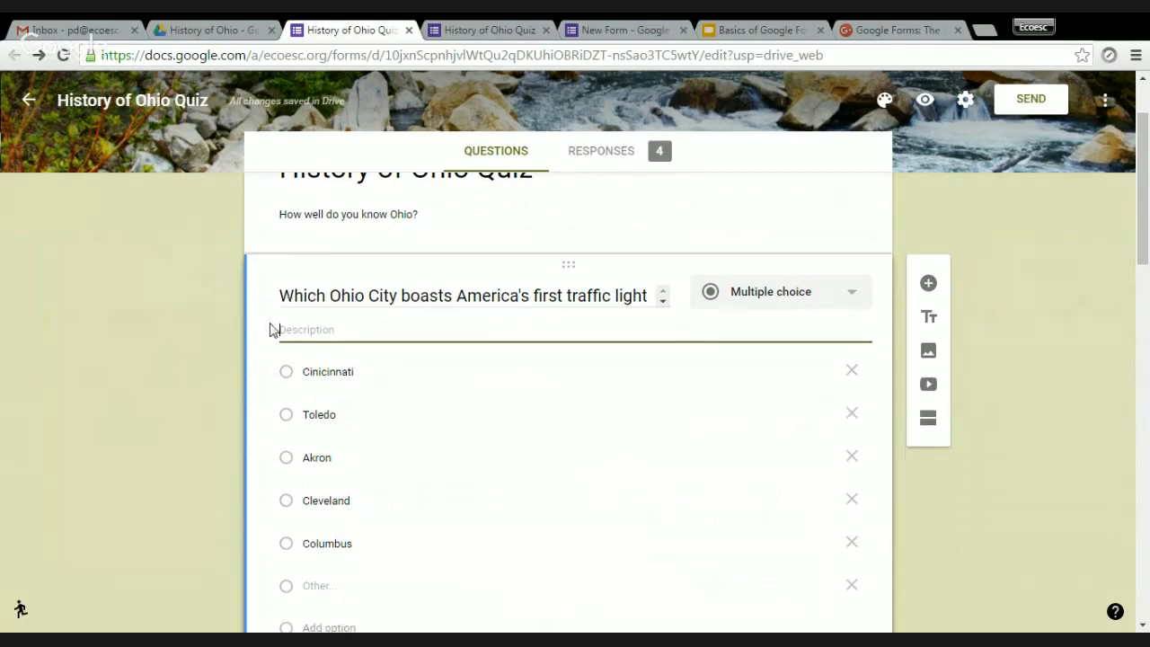
pyautogui.scroll(1, 793, 510)
pyautogui.scroll(-1, 907, 510)
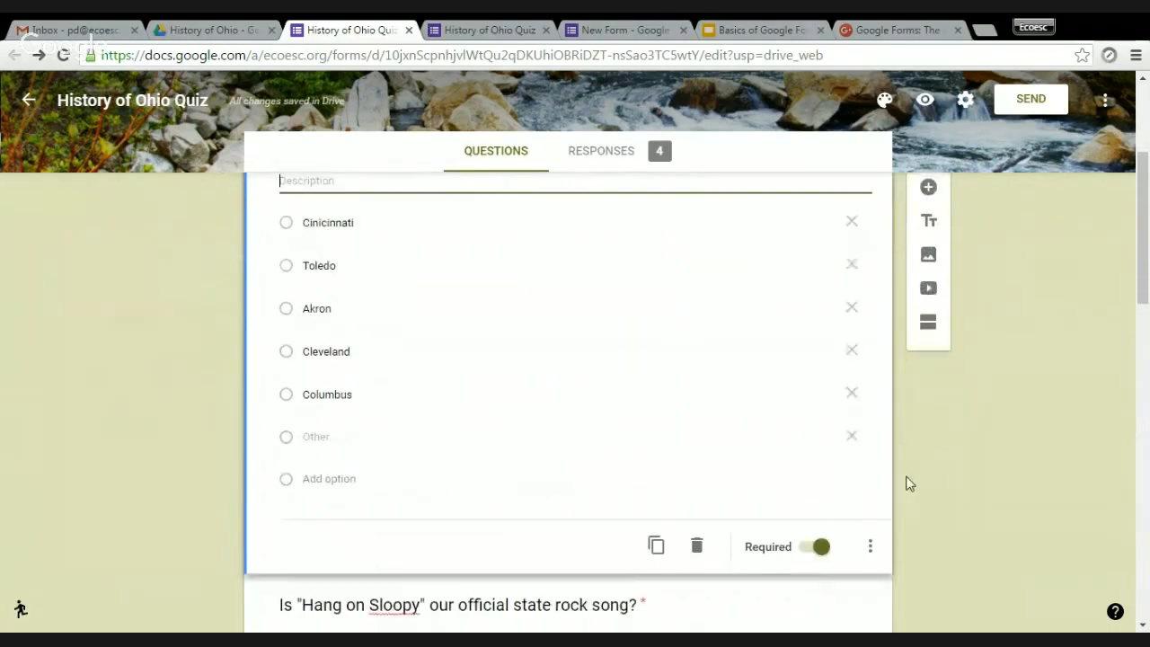
# Hide and re-show the traffic light question's description field, and enter "Please select only one answer." as its description.
pyautogui.click(868, 550)
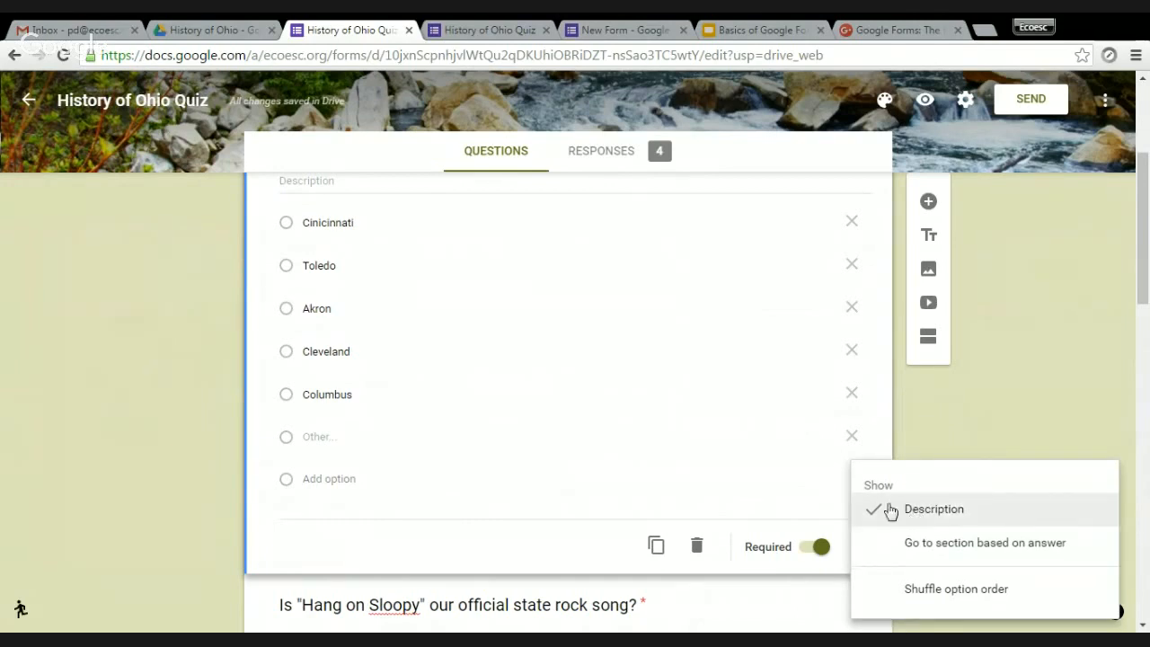
pyautogui.click(894, 510)
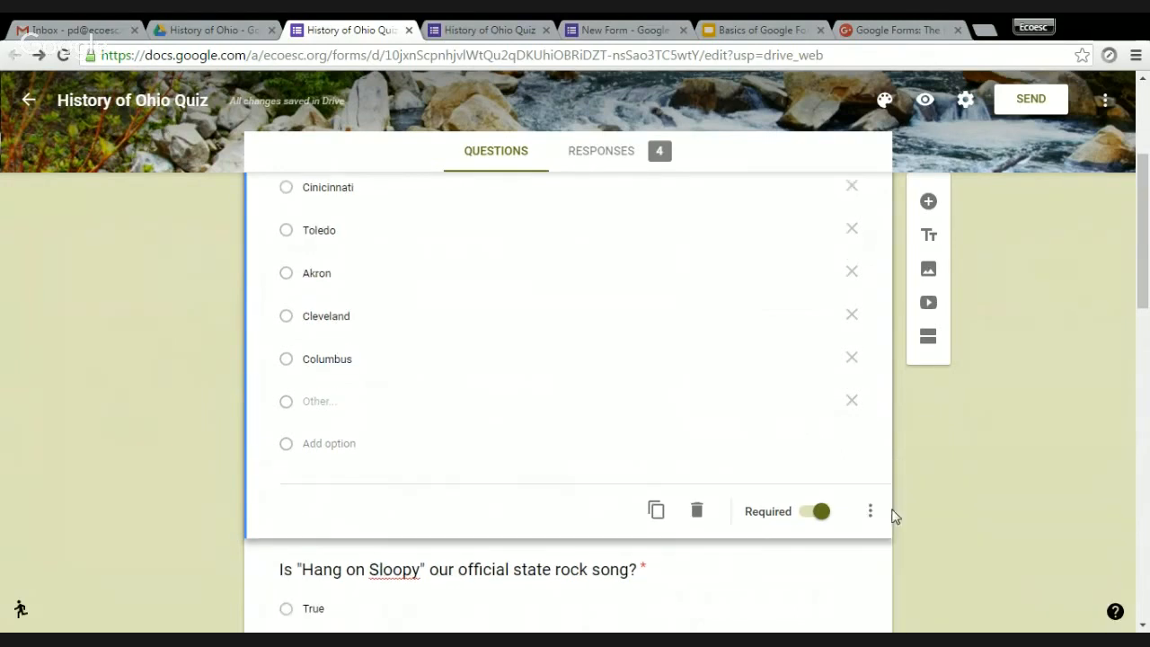
pyautogui.click(872, 513)
pyautogui.scroll(2, 637, 483)
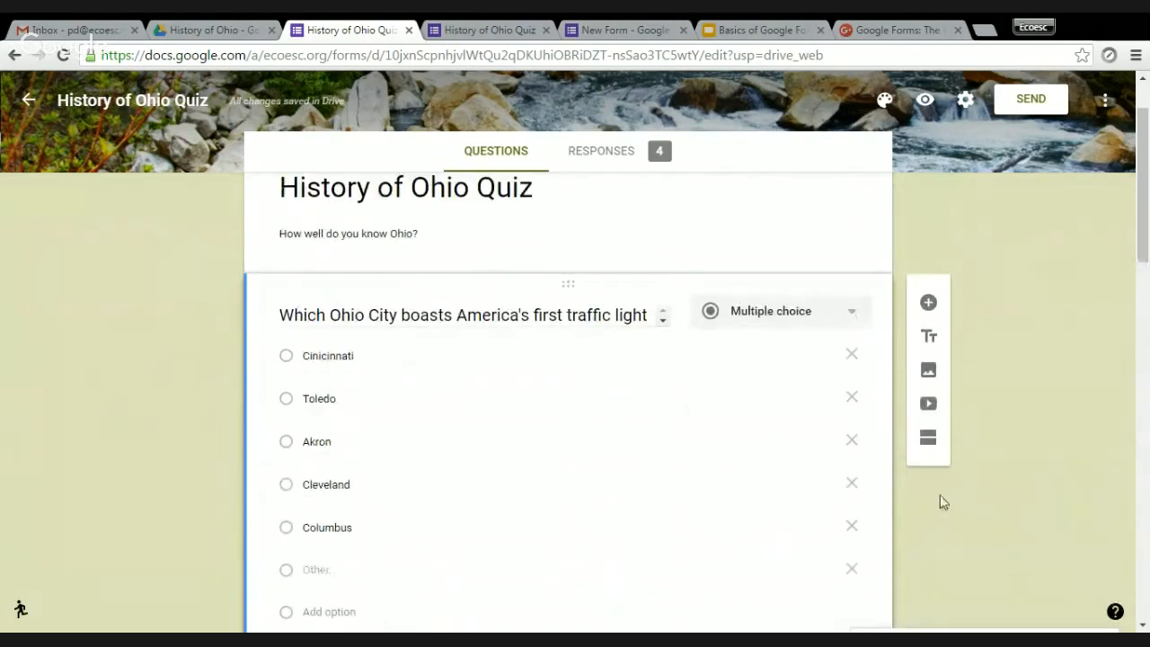
pyautogui.scroll(-2, 939, 500)
pyautogui.click(911, 508)
pyautogui.scroll(2, 375, 300)
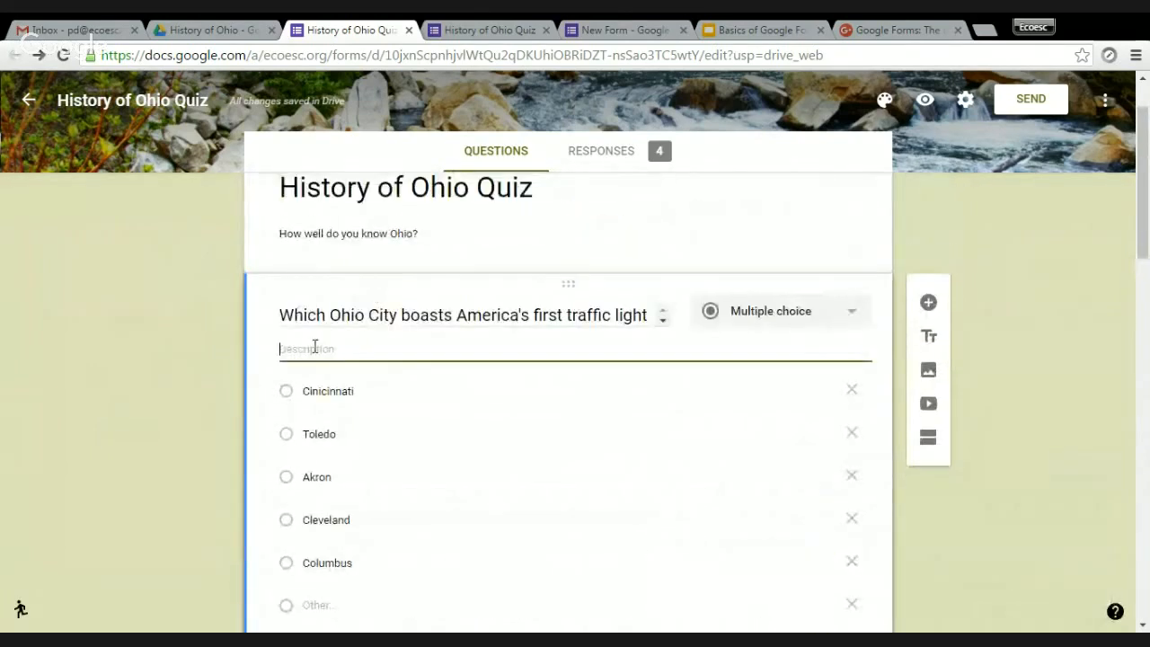
pyautogui.write('Please select only one answer.')
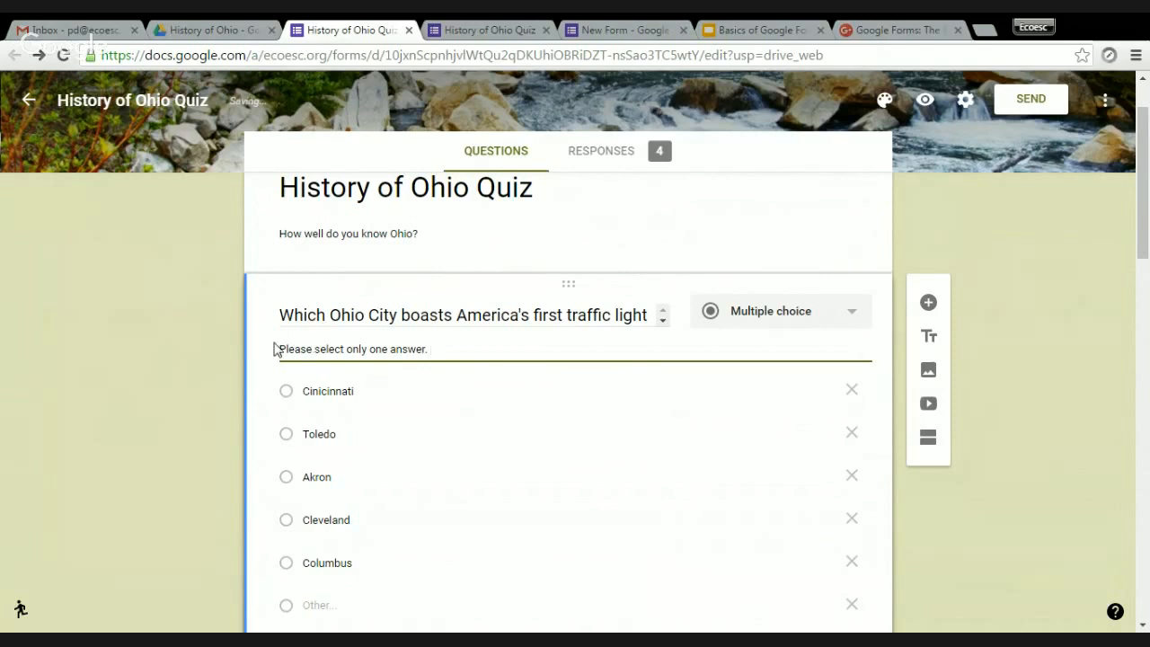
pyautogui.click(276, 348)
# Examine the traffic light question's additional options for section branching and shuffled option order, leaving them as they are.
pyautogui.scroll(-1, 240, 339)
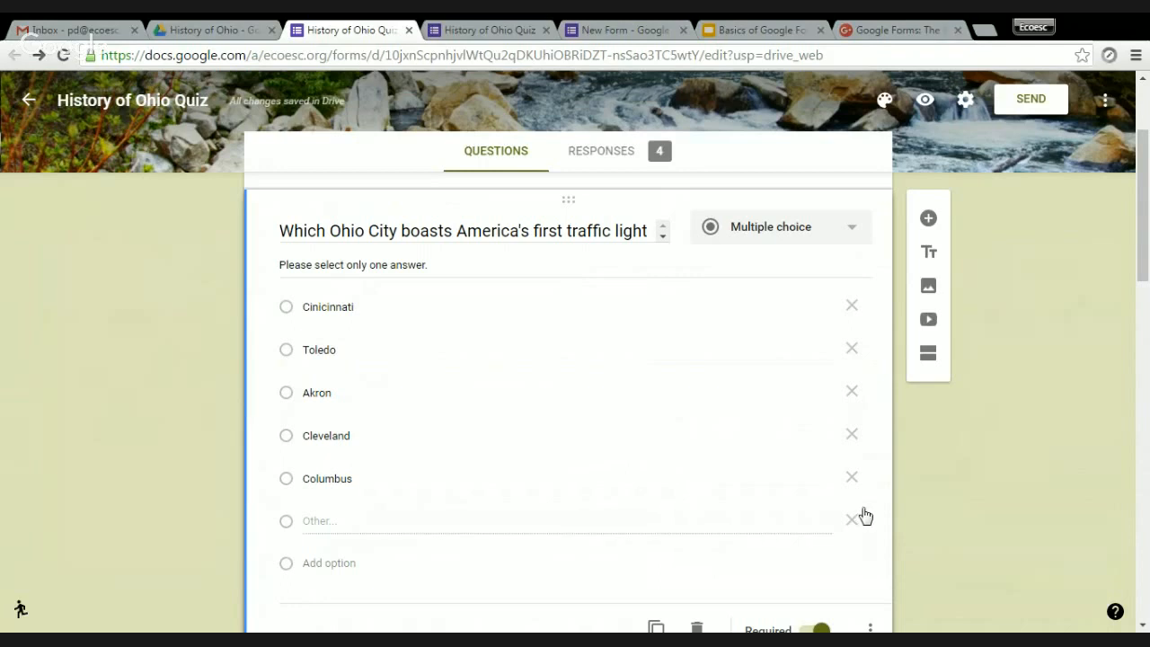
pyautogui.scroll(-2, 862, 513)
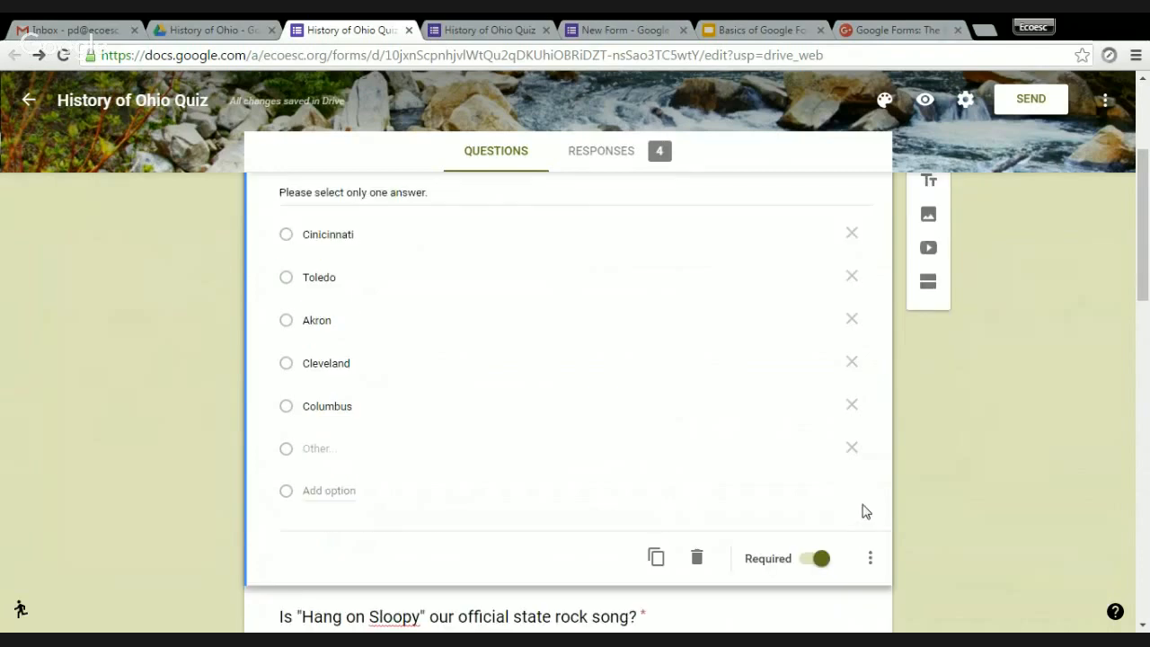
pyautogui.click(869, 463)
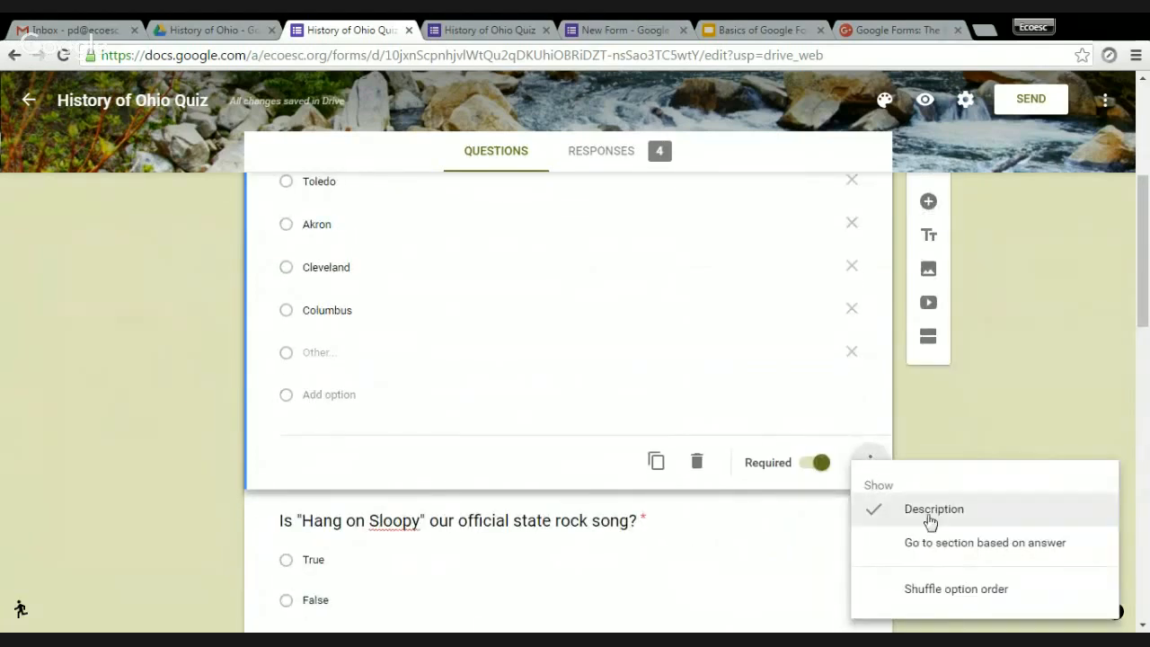
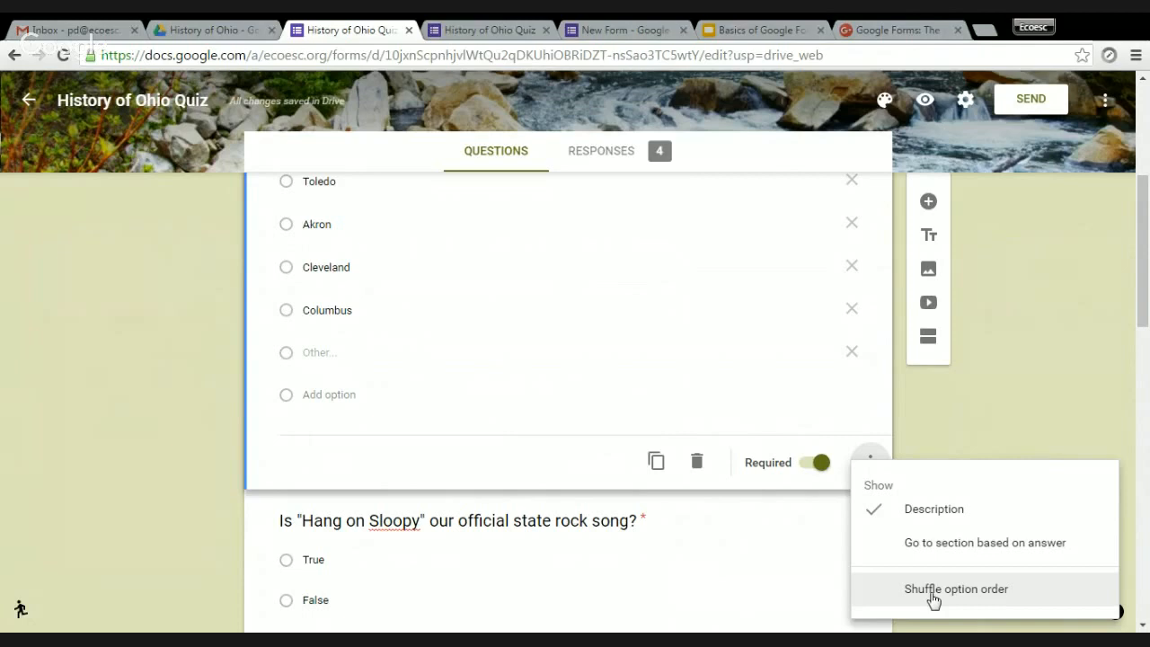
pyautogui.click(936, 421)
pyautogui.scroll(1, 935, 419)
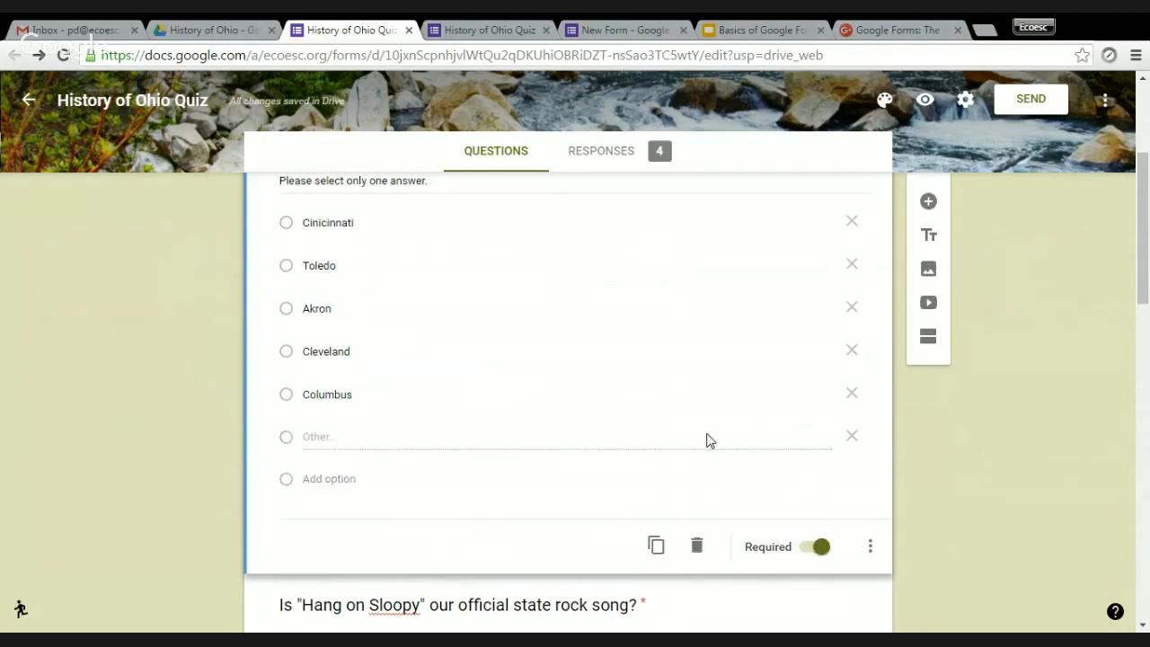
pyautogui.scroll(1, 706, 439)
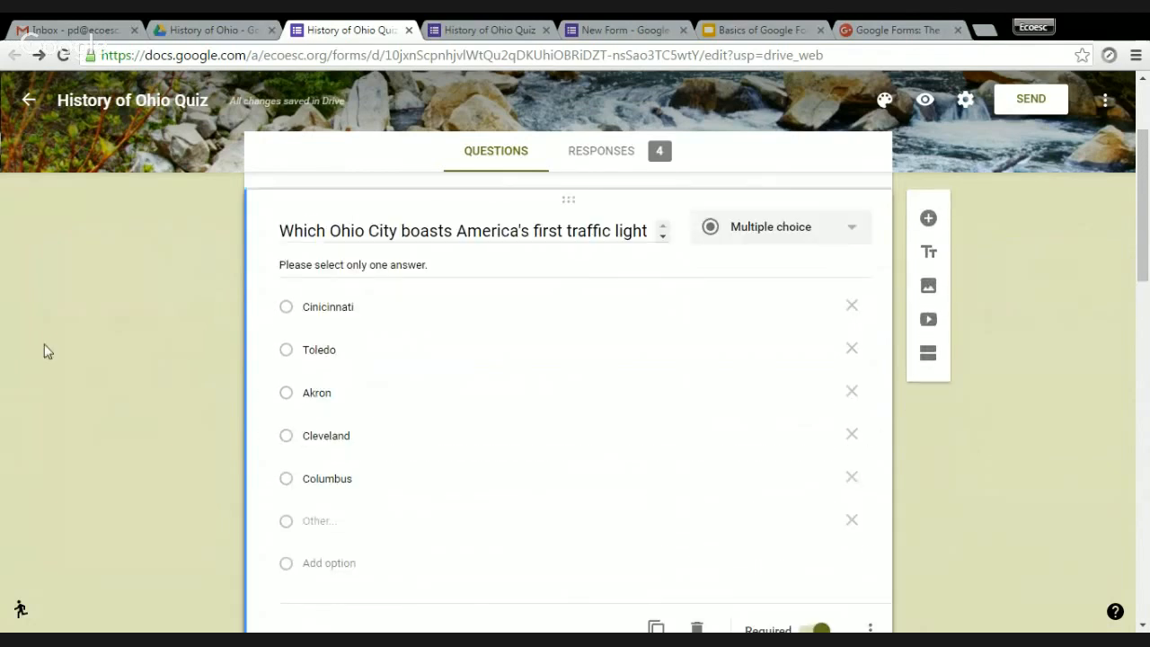
pyautogui.scroll(2, 68, 330)
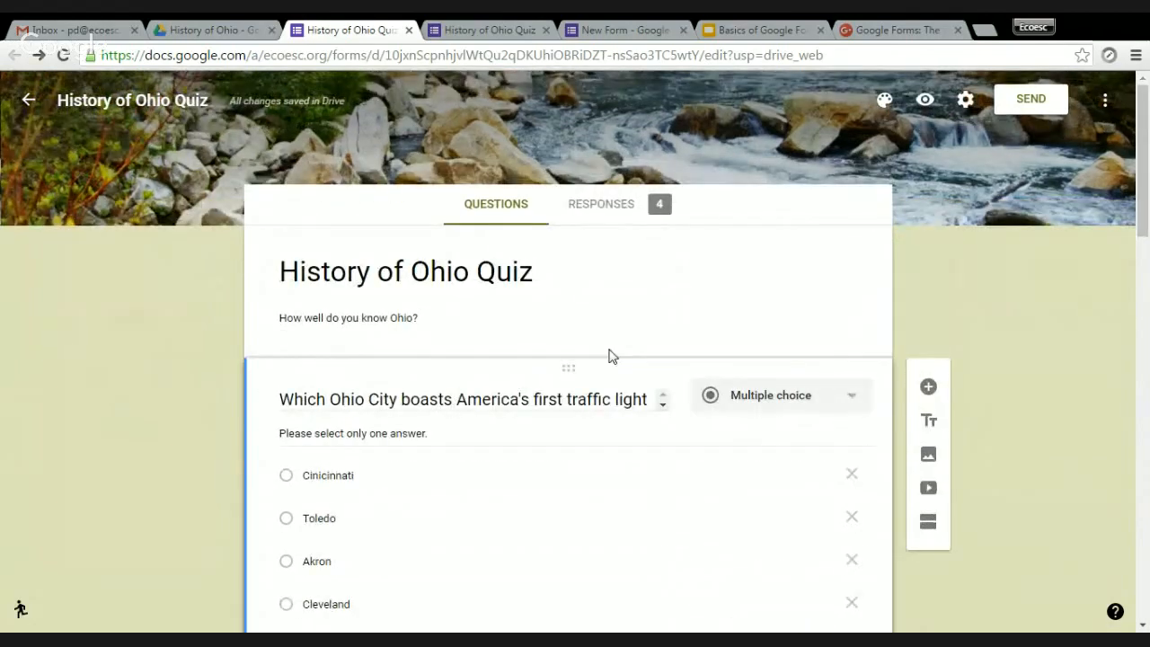
pyautogui.scroll(-2, 841, 374)
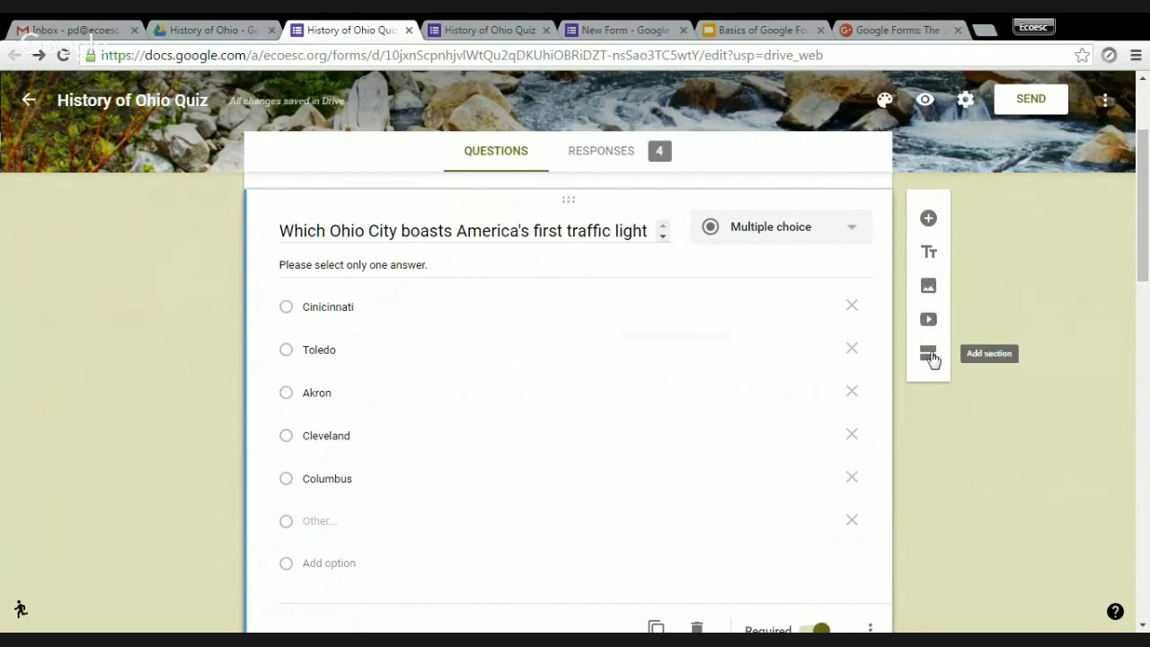
# Add a question after the traffic light question, titled "MLB icon, Ken Griffey Jr grew up in which Ohio city?".
pyautogui.click(928, 218)
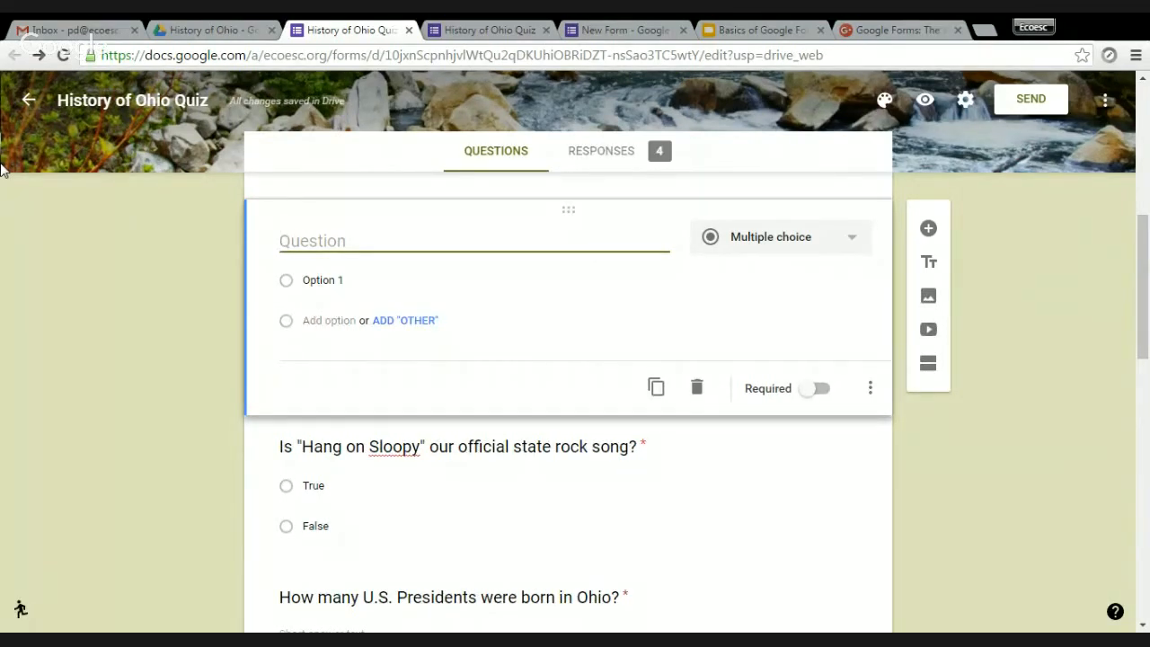
pyautogui.write('MLB Icon')
pyautogui.press('BackSpace')
pyautogui.press('BackSpace')
pyautogui.press('BackSpace')
pyautogui.press('BackSpace')
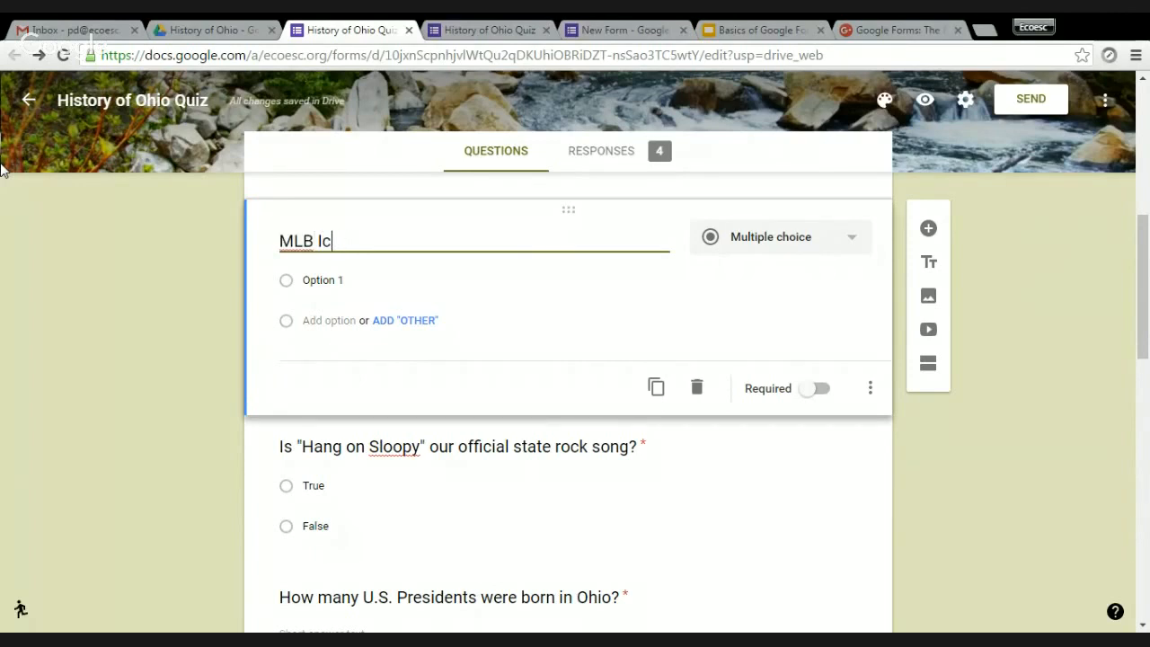
pyautogui.write('icon,')
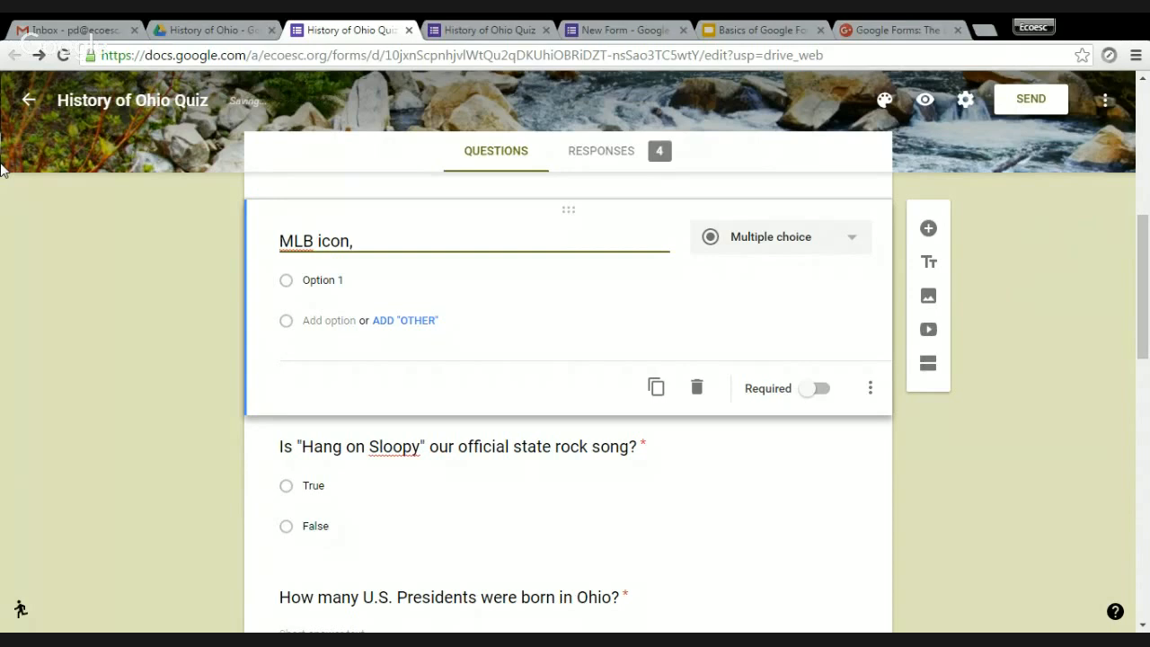
pyautogui.write(' Ken Griffey Jr')
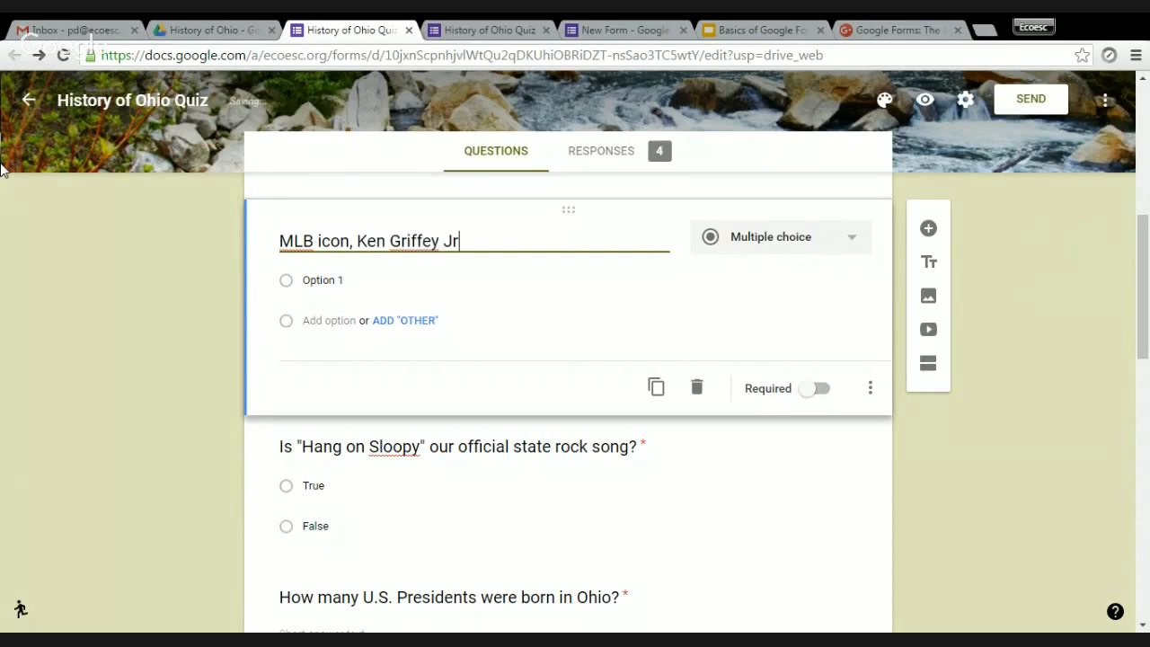
pyautogui.write(' grew up in ')
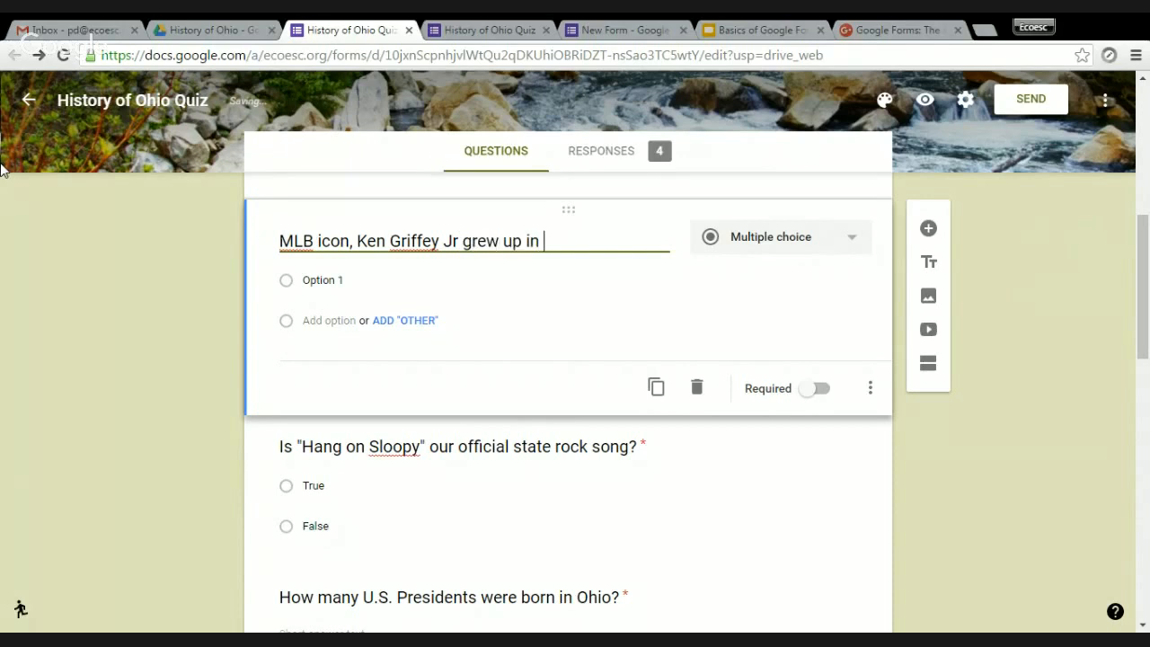
pyautogui.write('which Ohio cit')
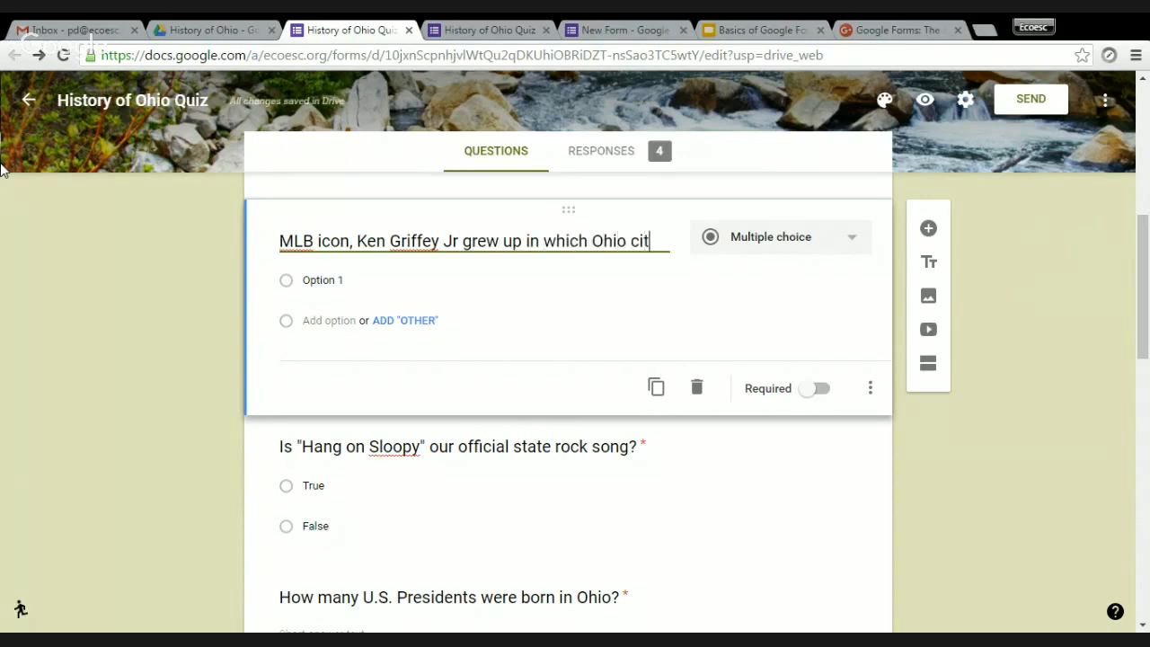
pyautogui.write('y?')
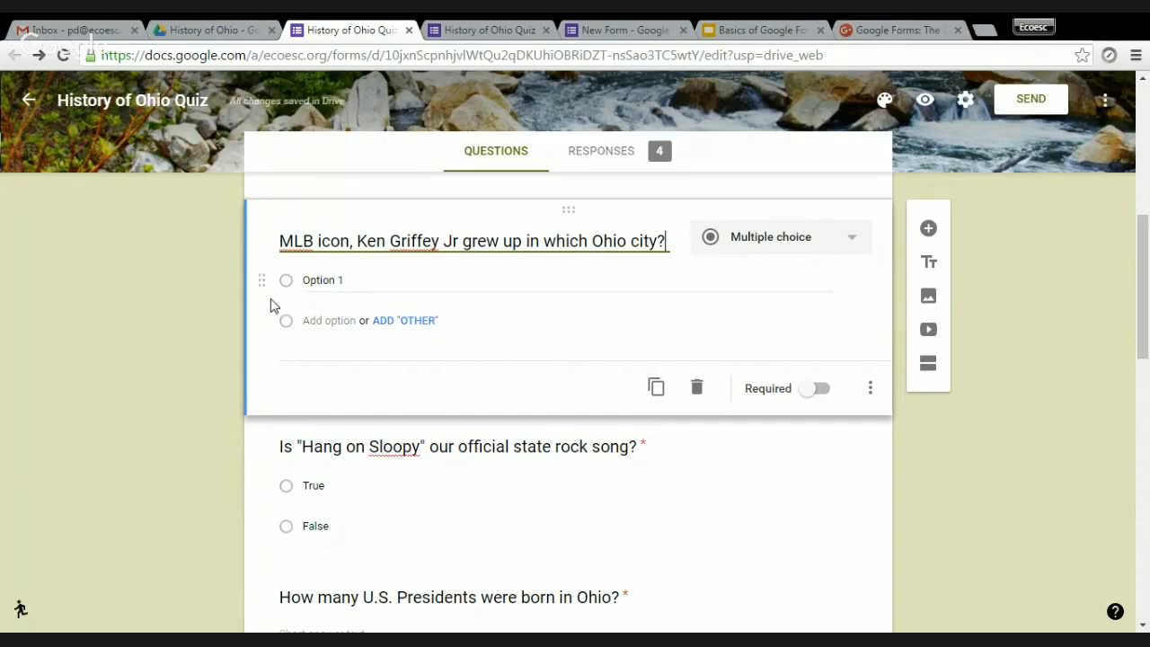
# Fill in the Ken Griffey Jr question's answer options as Cleveland, Canton, Cincinnati, Toldeo and Sandusky.
pyautogui.click(359, 280)
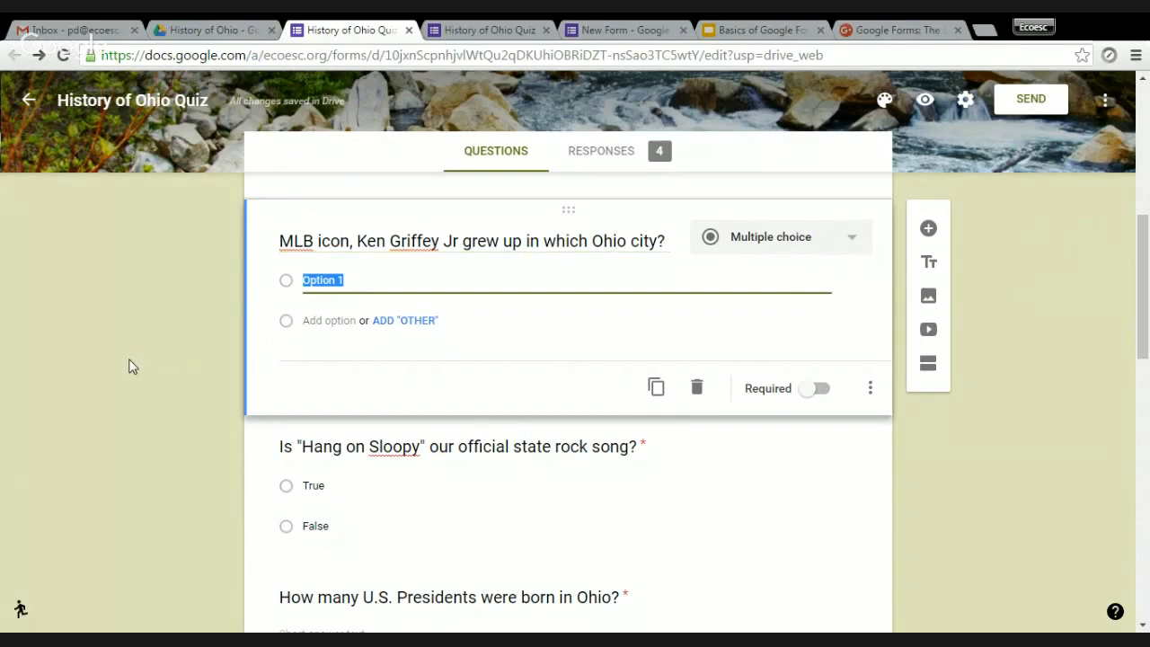
pyautogui.write('C')
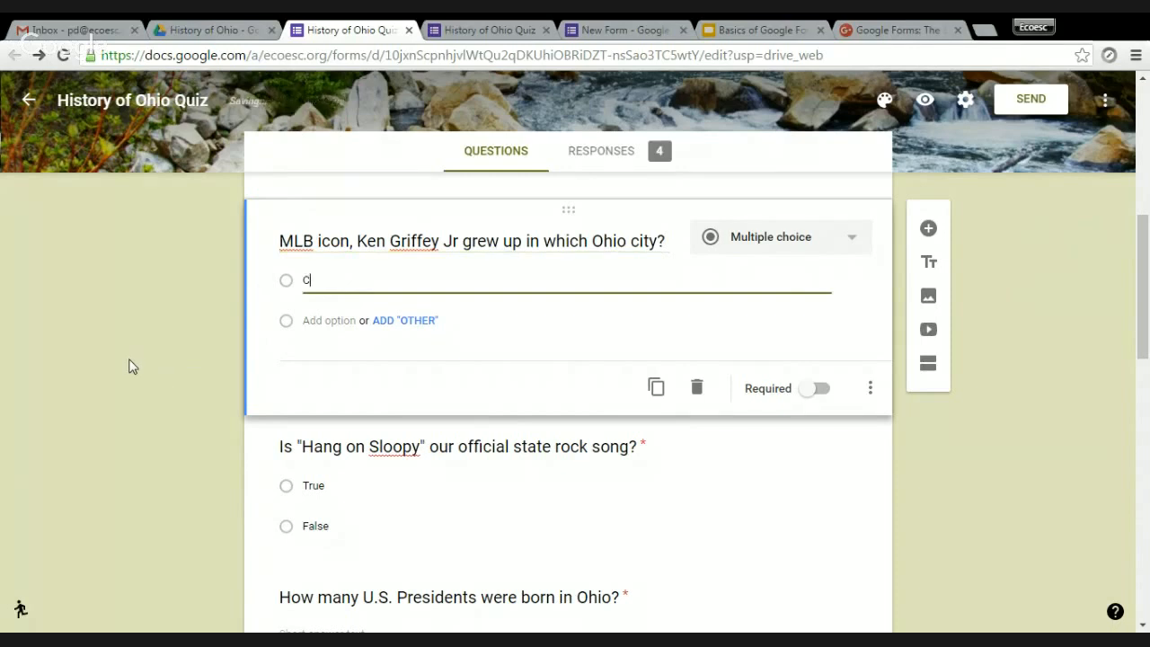
pyautogui.write('leveland')
pyautogui.press('Return')
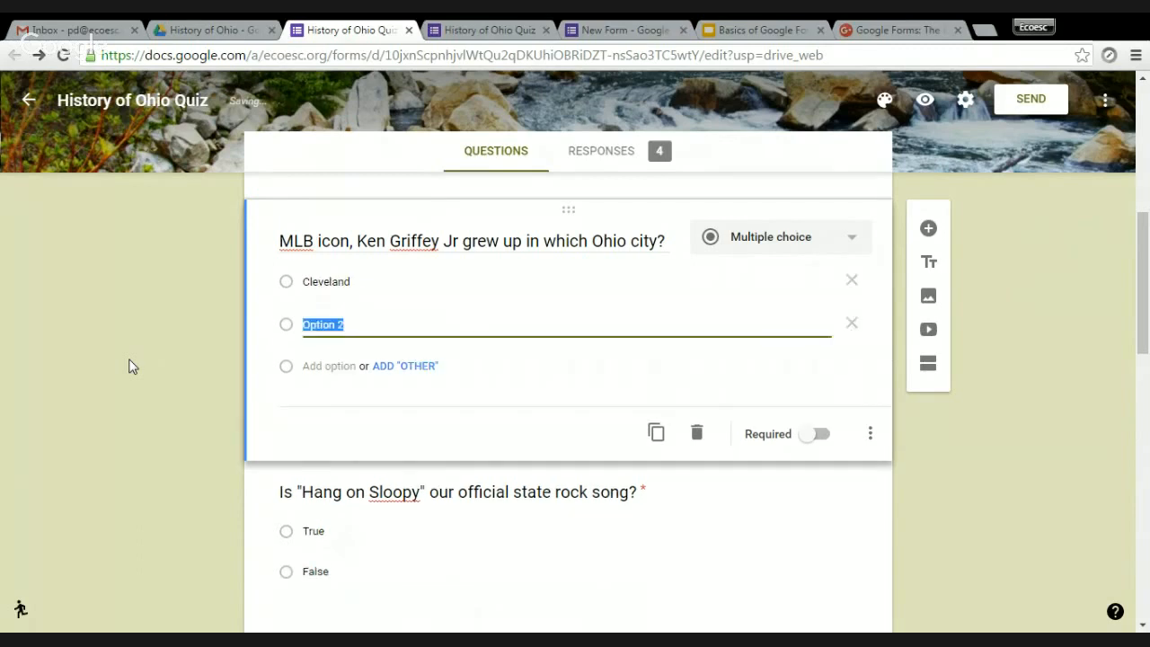
pyautogui.write('CAnto')
pyautogui.press('BackSpace')
pyautogui.press('BackSpace')
pyautogui.press('BackSpace')
pyautogui.press('BackSpace')
pyautogui.write('anton')
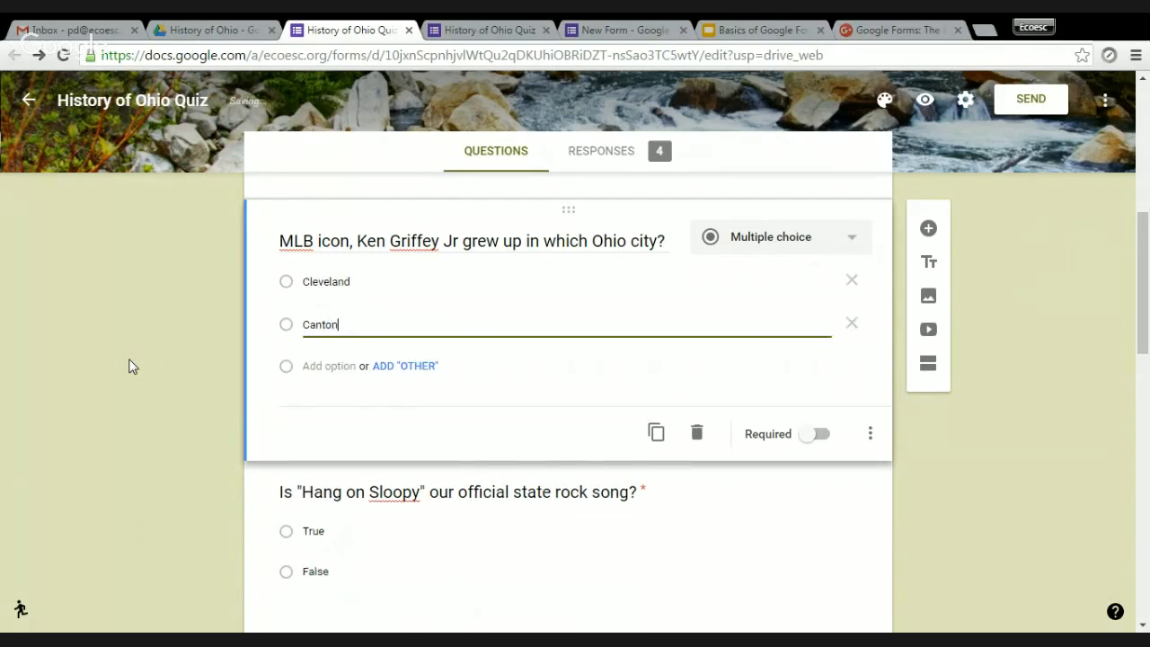
pyautogui.press('Return')
pyautogui.write('Cincinnati')
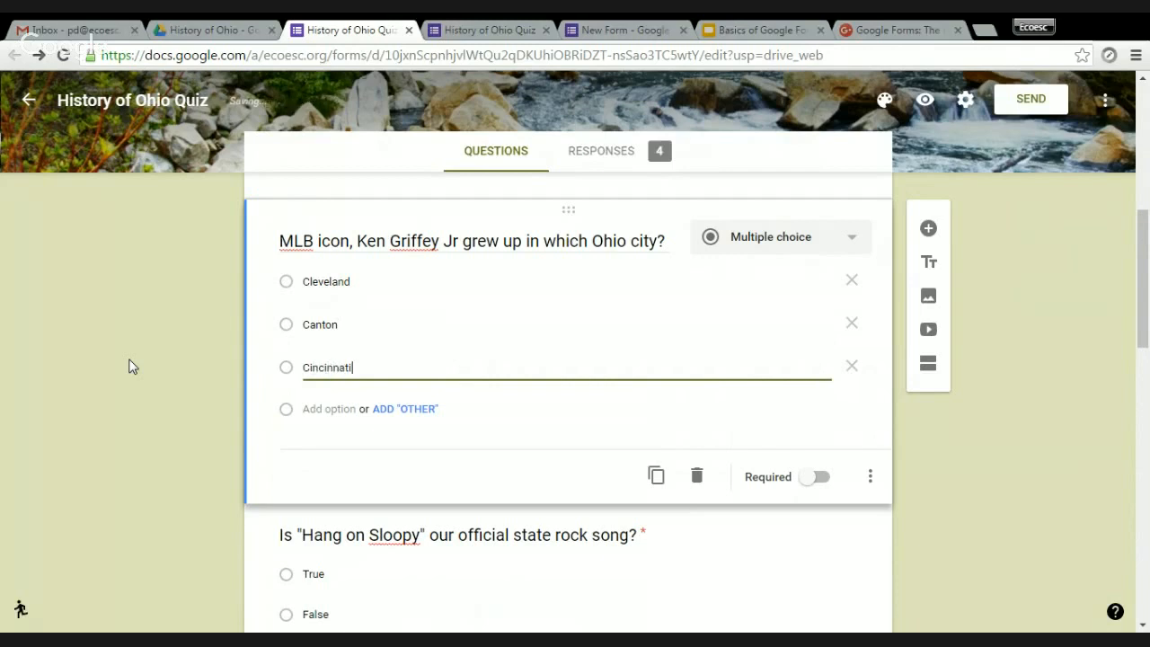
pyautogui.press('Return')
pyautogui.write('Toldeo')
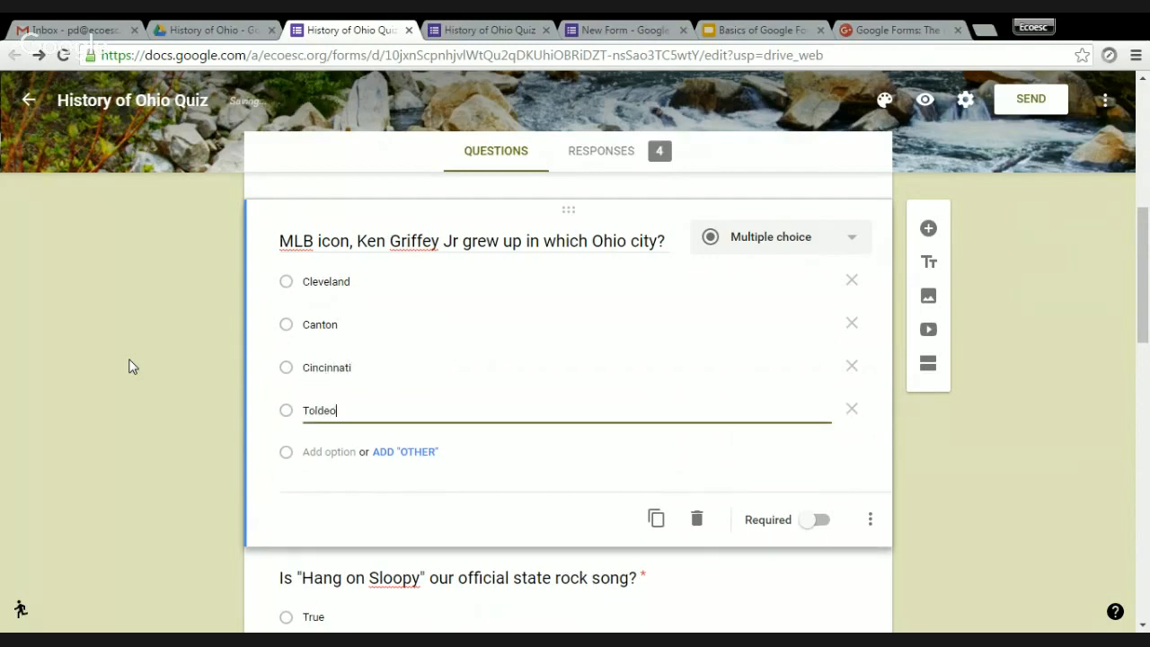
pyautogui.press('Return')
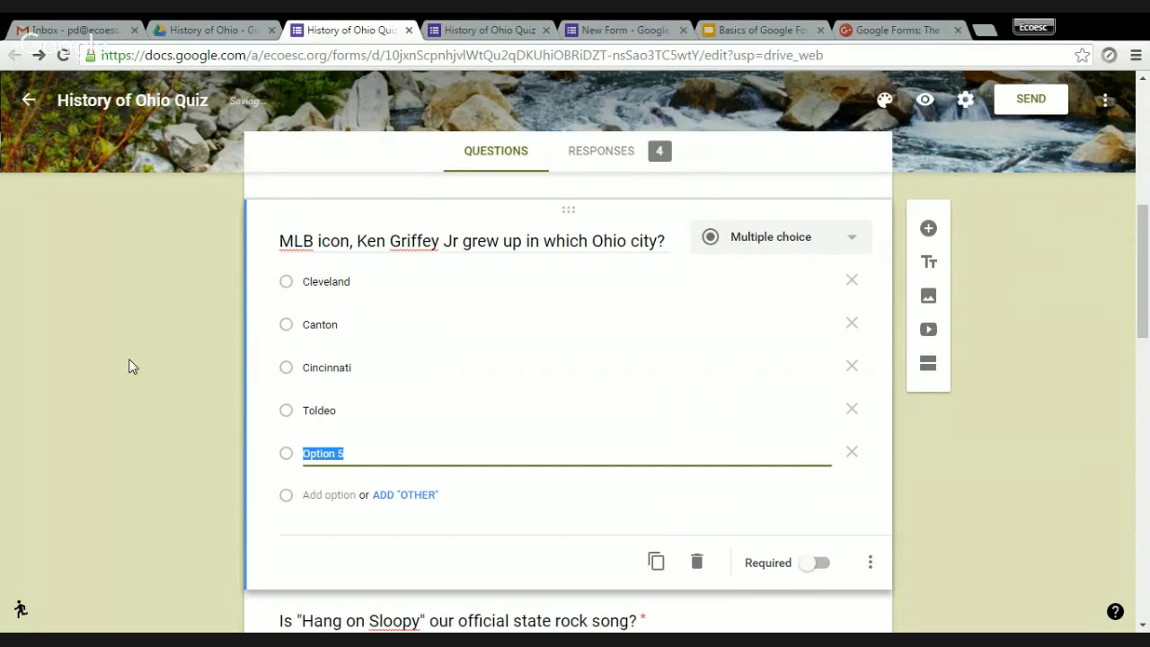
pyautogui.write('Sandusky')
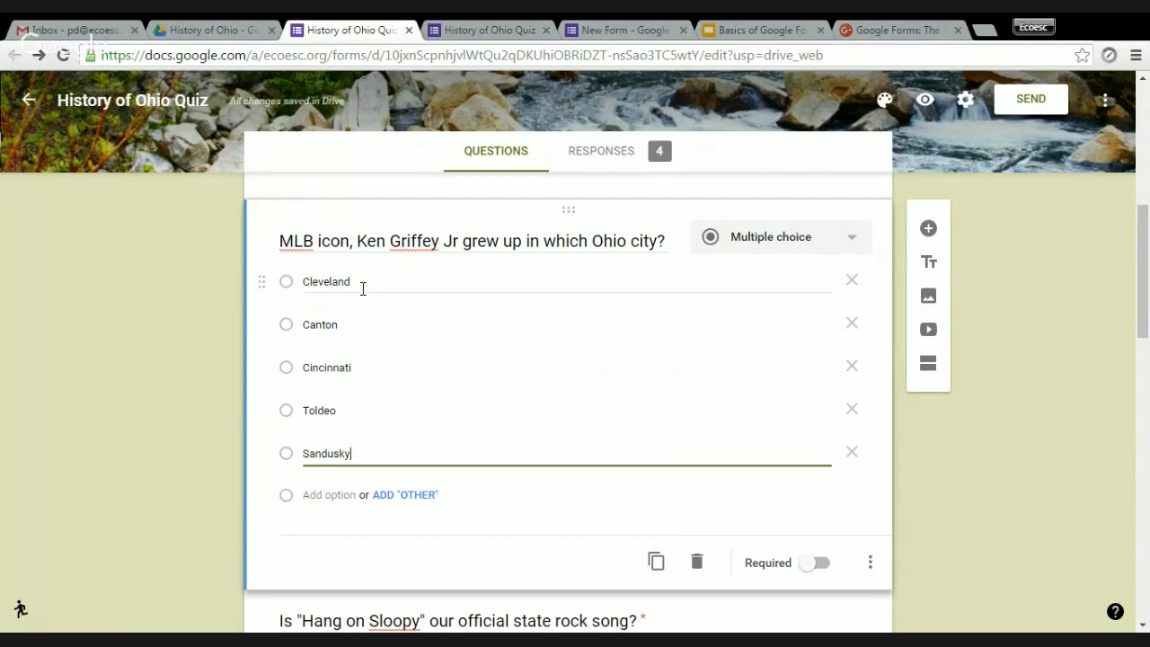
# Change the Ken Griffey Jr question to the Dropdown type and make it required.
pyautogui.click(801, 242)
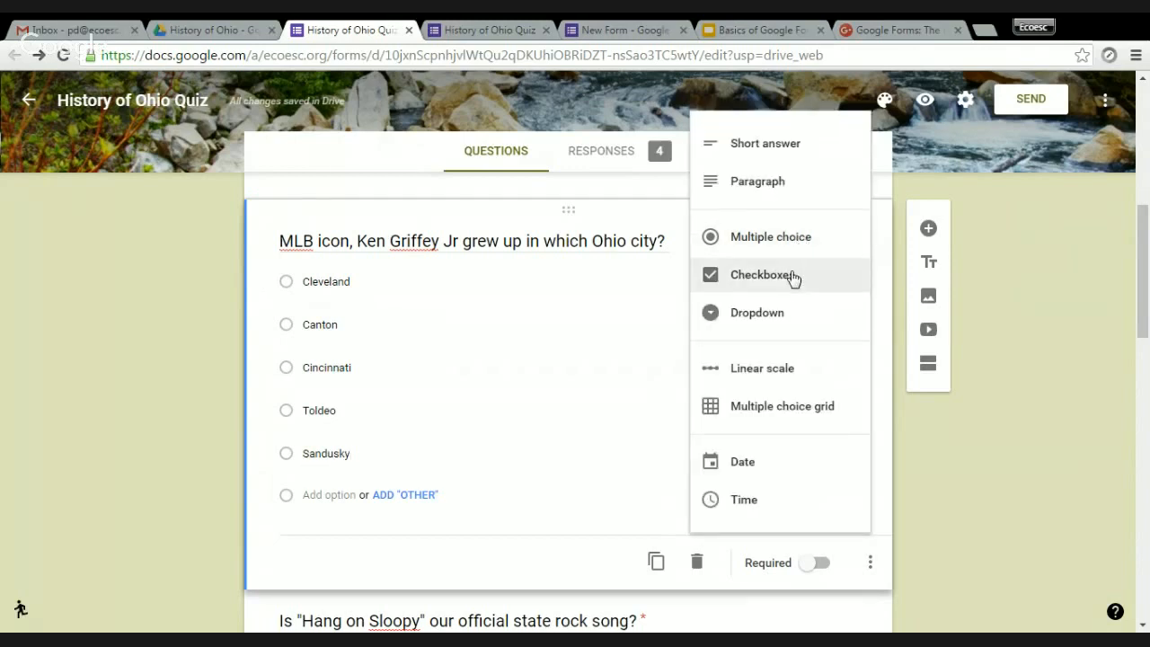
pyautogui.click(772, 321)
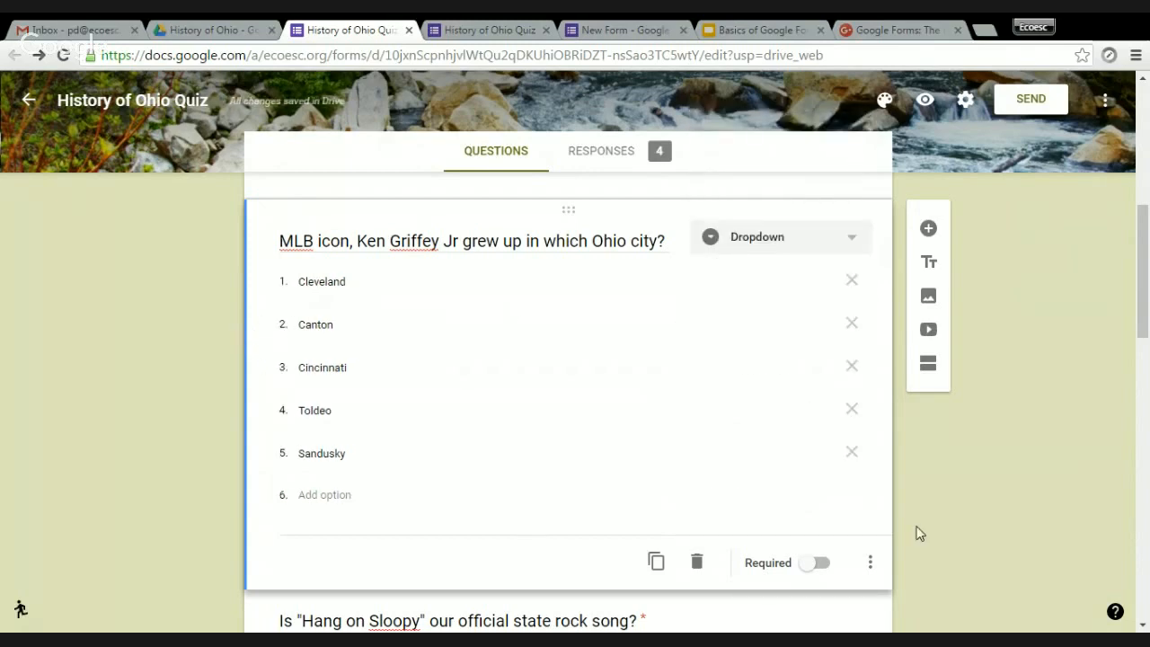
pyautogui.click(806, 582)
# Add another question below the Ken Griffey Jr question, titled "Ohio is the Ice Cream capital of the U.S.".
pyautogui.click(918, 231)
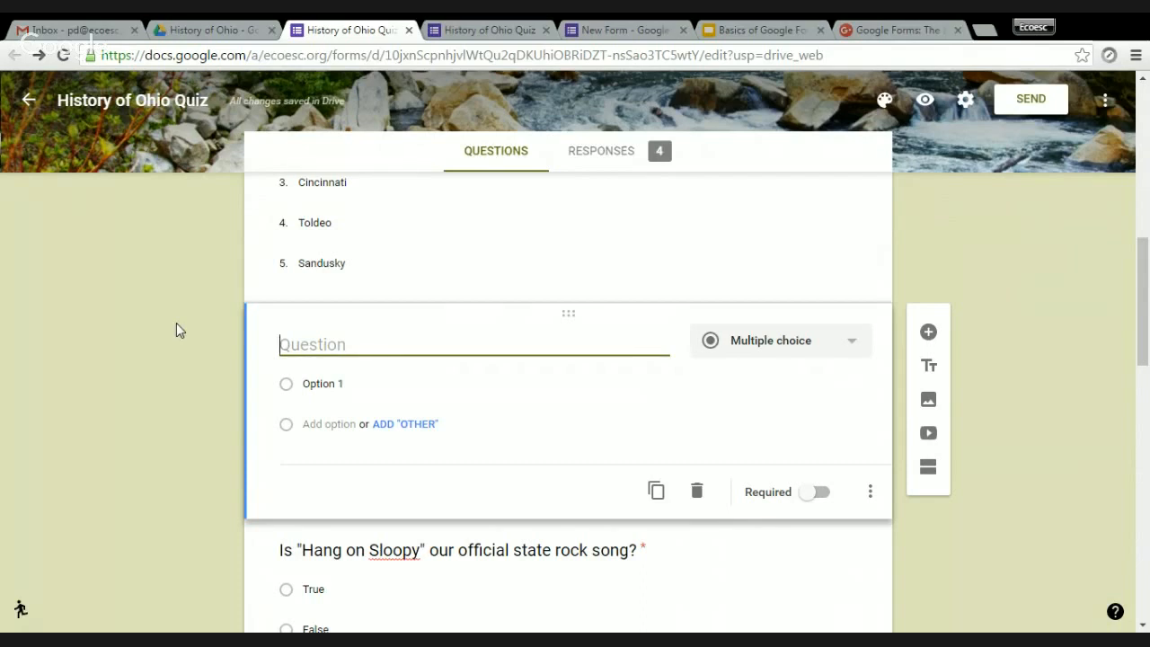
pyautogui.write('Ohio is called the')
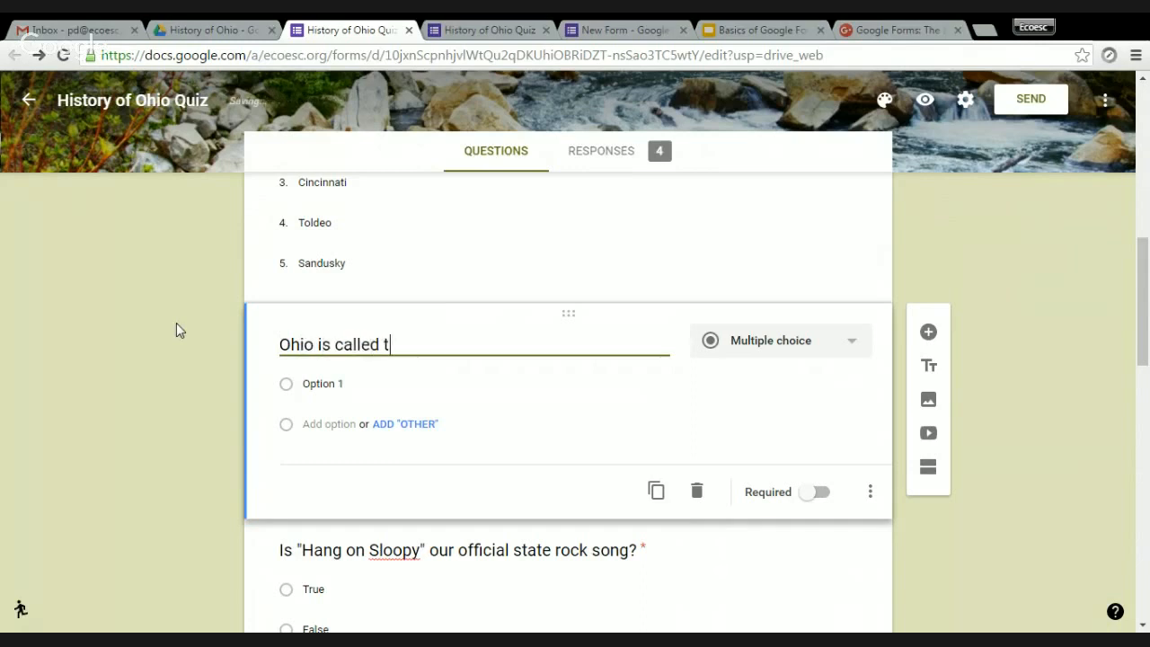
pyautogui.press('BackSpace')
pyautogui.press('BackSpace')
pyautogui.press('BackSpace')
pyautogui.press('BackSpace')
pyautogui.press('BackSpace')
pyautogui.press('BackSpace')
pyautogui.press('BackSpace')
pyautogui.press('BackSpace')
pyautogui.press('BackSpace')
pyautogui.press('BackSpace')
pyautogui.press('BackSpace')
pyautogui.press('BackSpace')
pyautogui.write('s the Ice Crea')
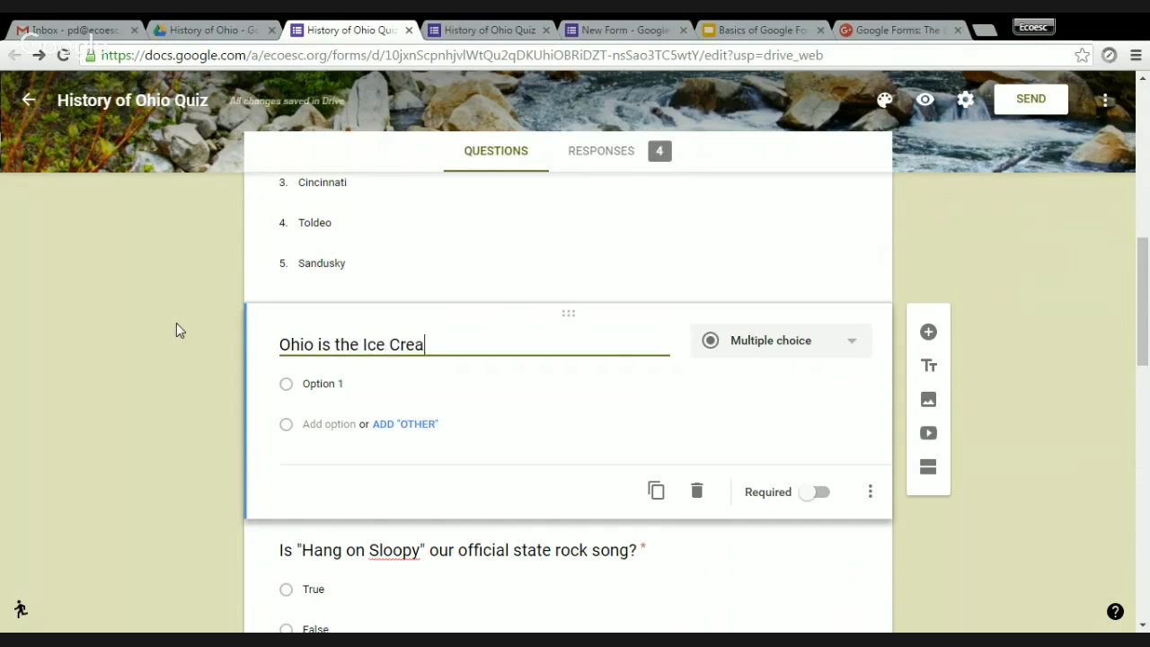
pyautogui.write('m capital of th')
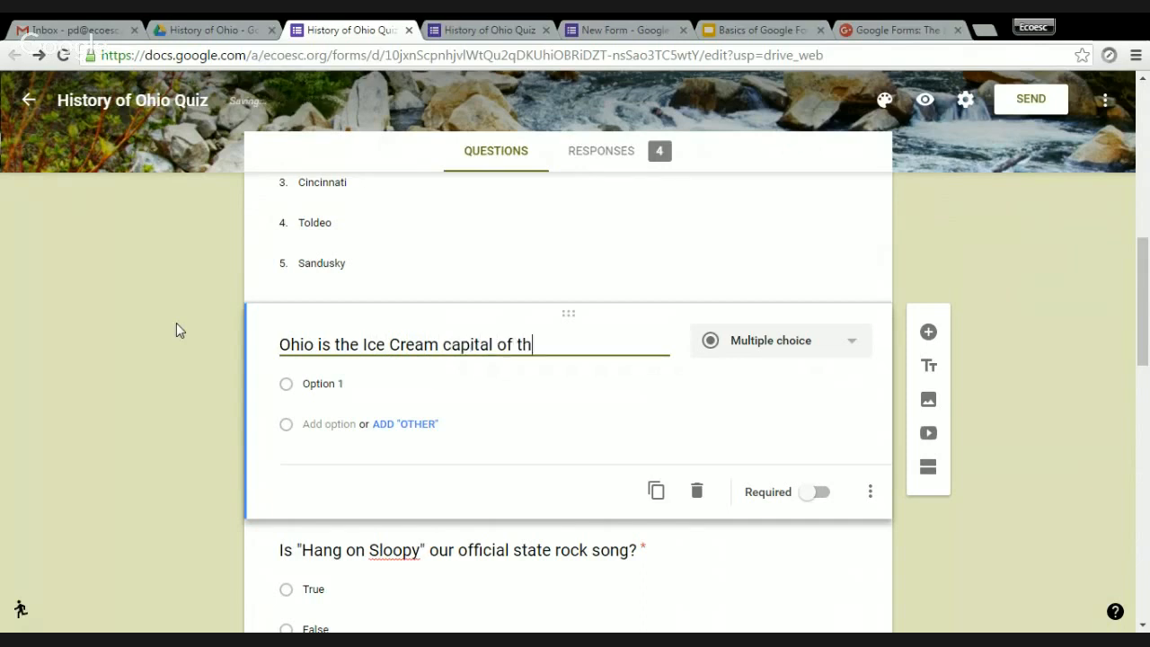
pyautogui.write('e U.S.')
# Give the ice cream question the answer options True and False, and make it required.
pyautogui.click(406, 387)
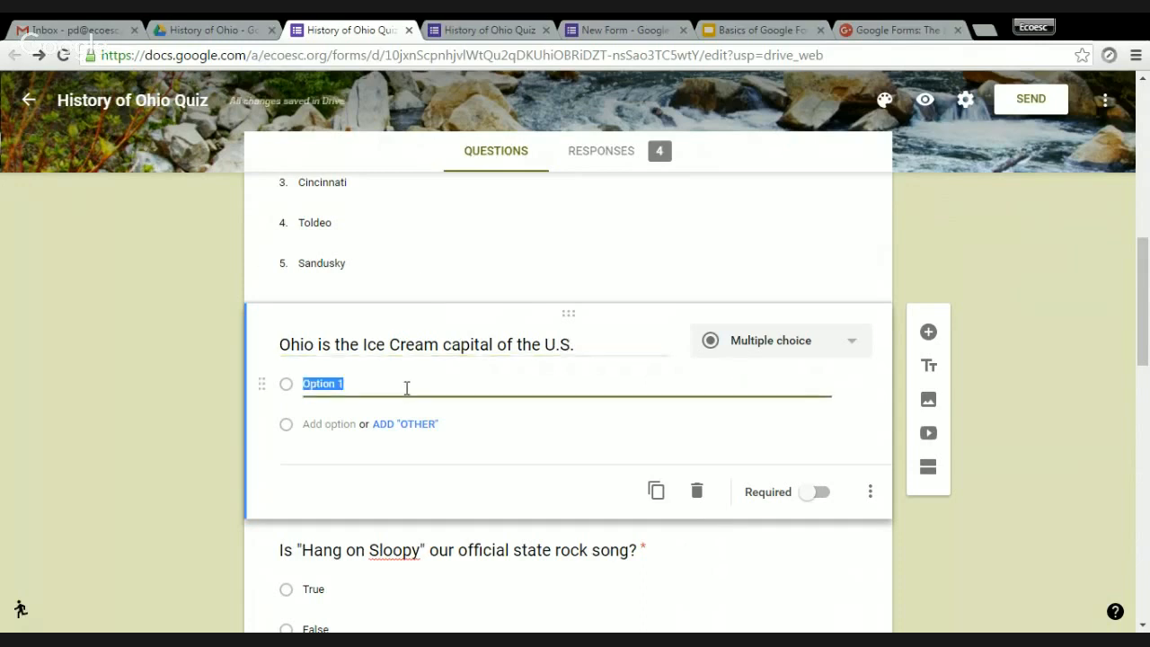
pyautogui.write('True')
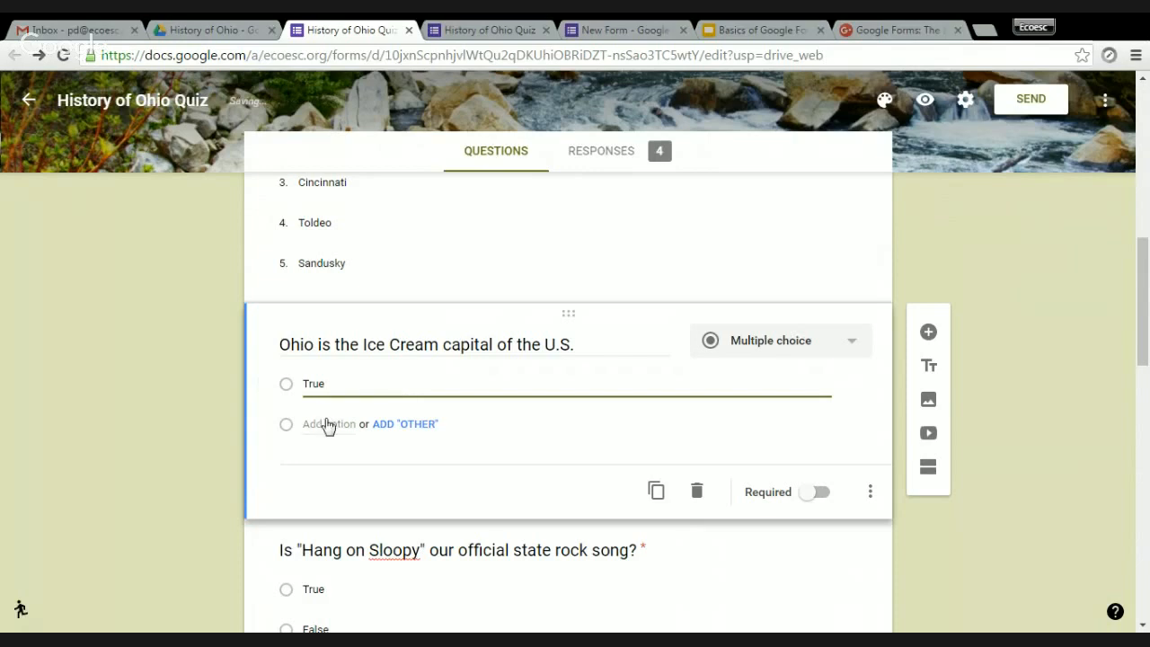
pyautogui.click(327, 424)
pyautogui.write('False')
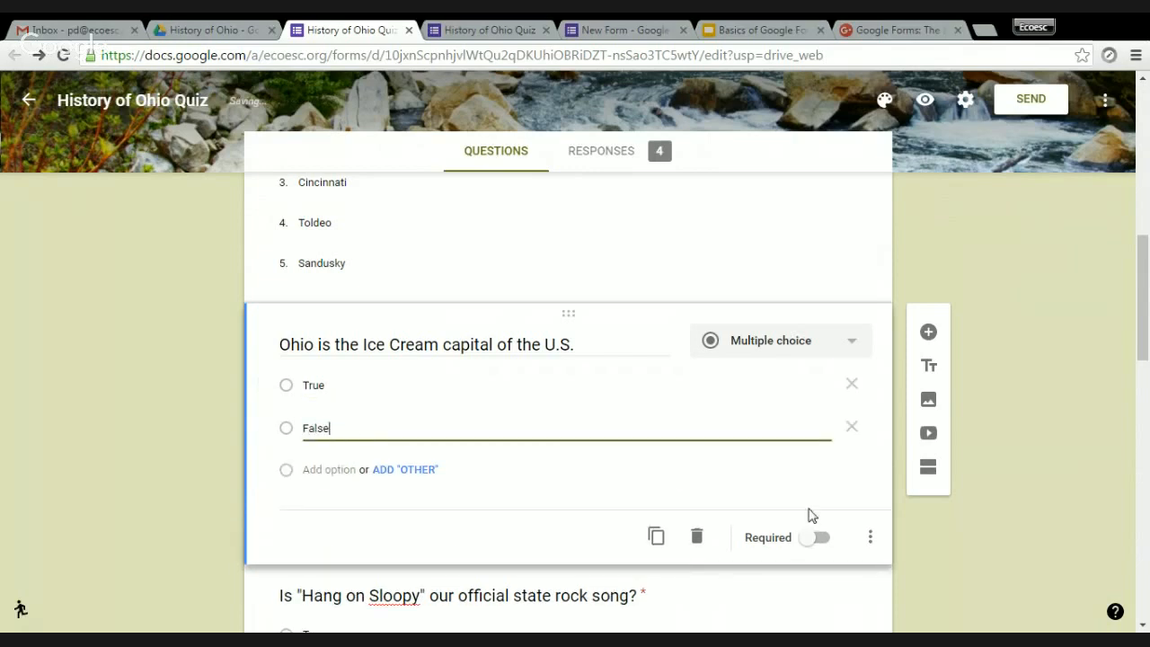
pyautogui.click(816, 539)
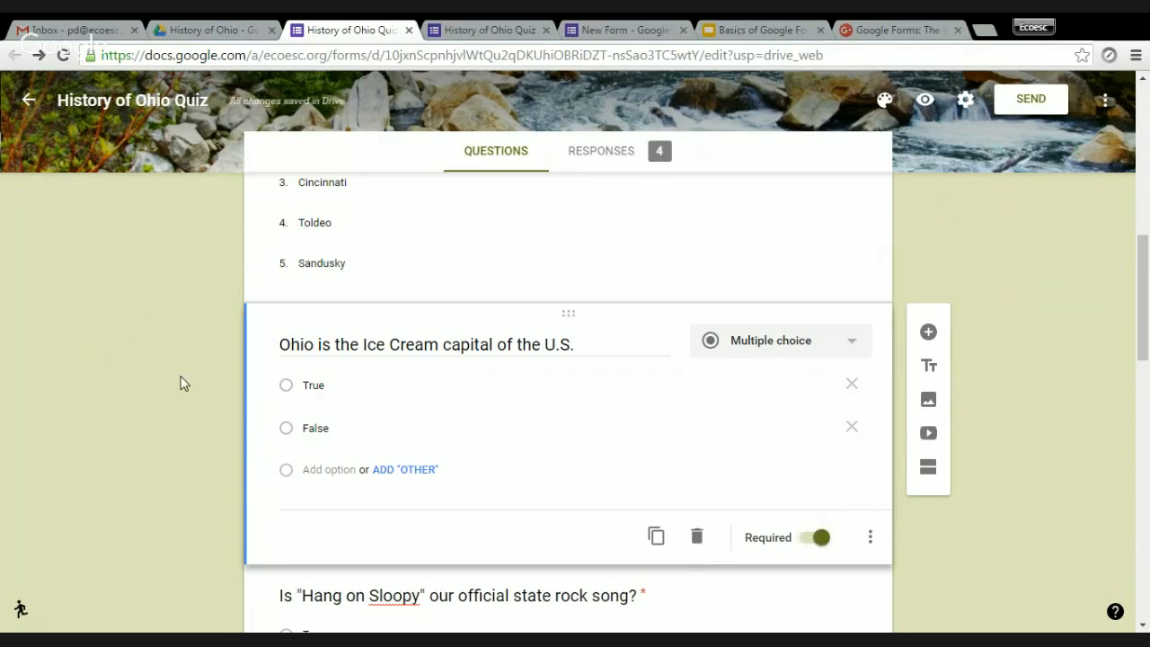
# Open a fresh preview of the quiz, close the outdated live form, and return to the new preview.
pyautogui.scroll(-3, 182, 384)
pyautogui.scroll(-5, 183, 384)
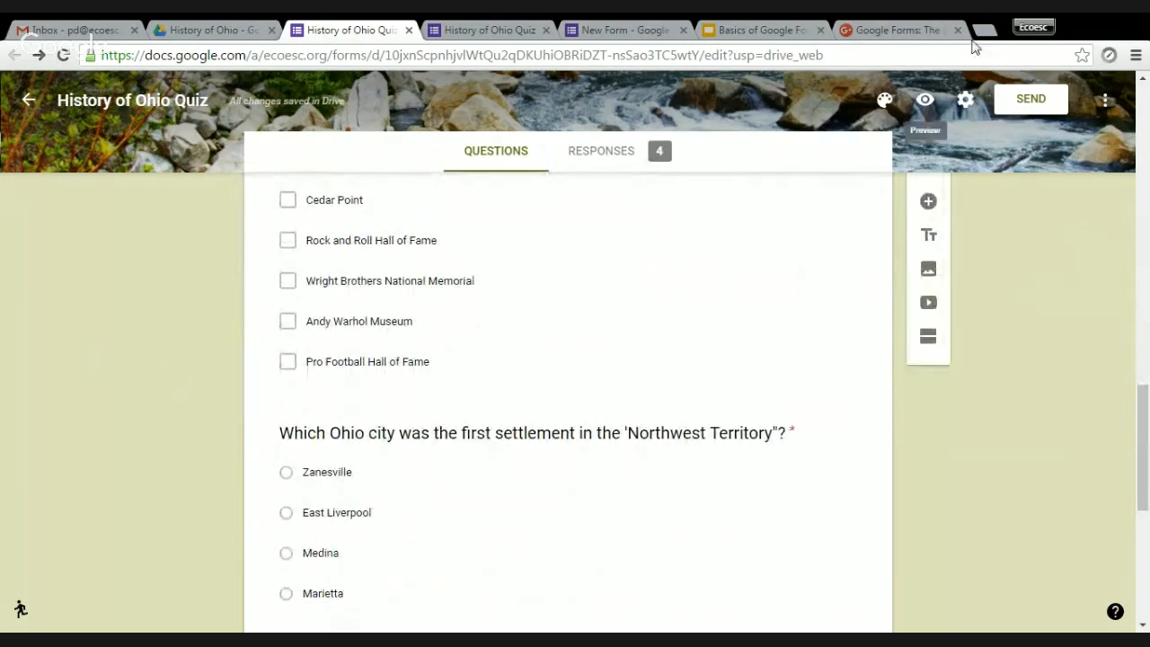
pyautogui.click(924, 98)
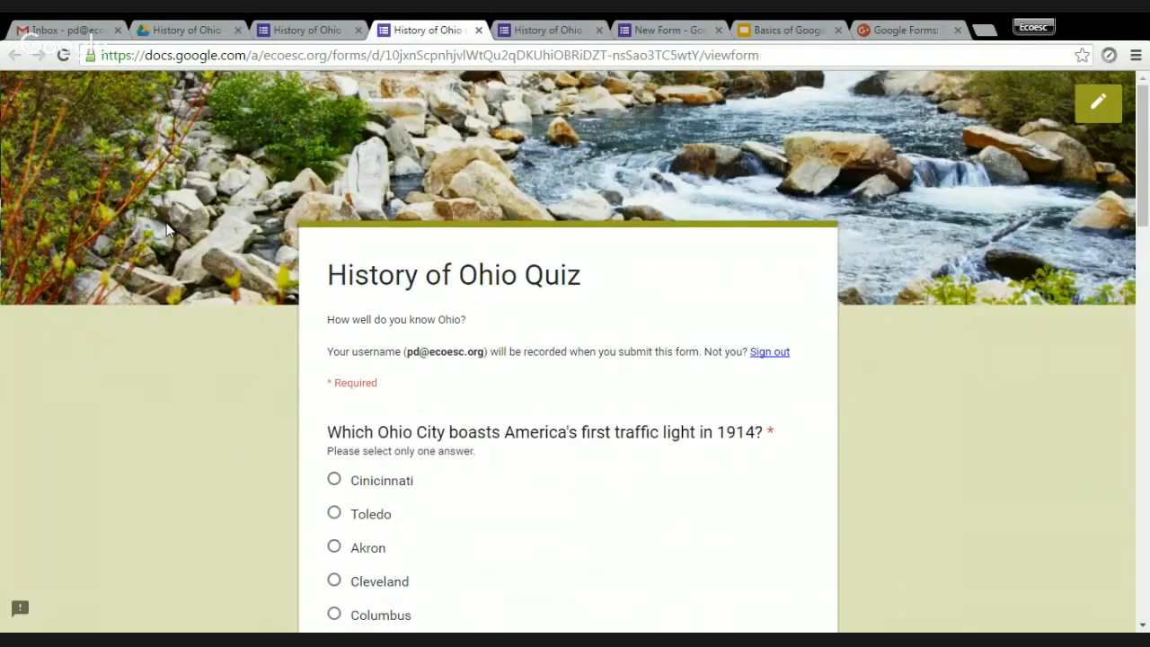
pyautogui.click(587, 32)
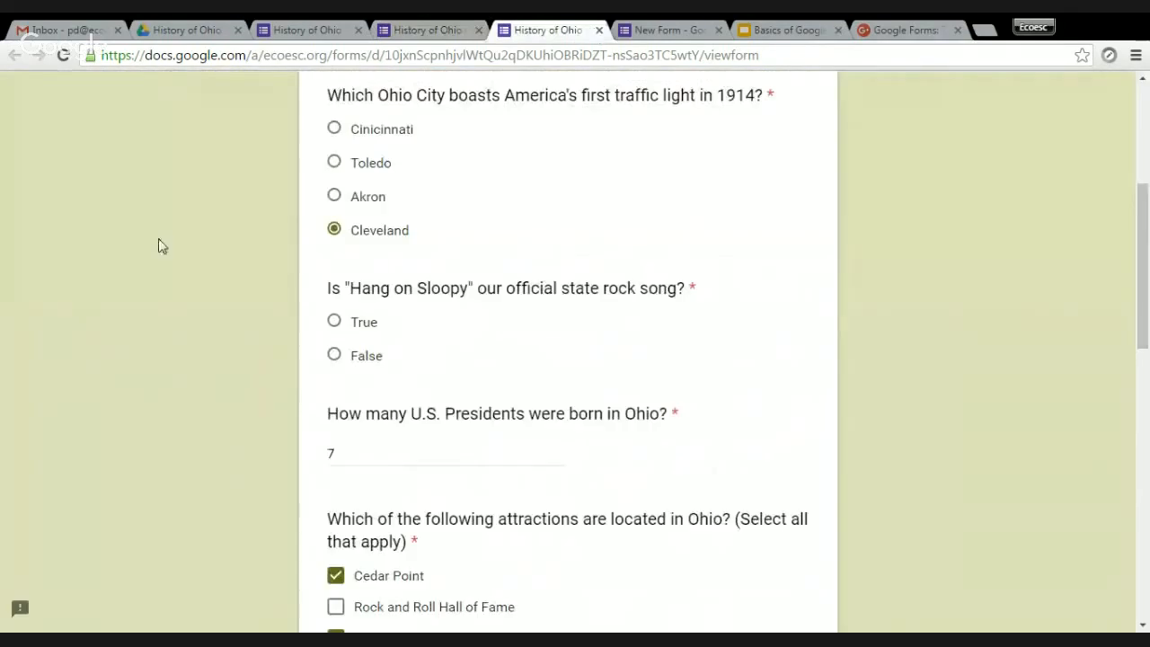
pyautogui.hotkey('ctrl', 'w')
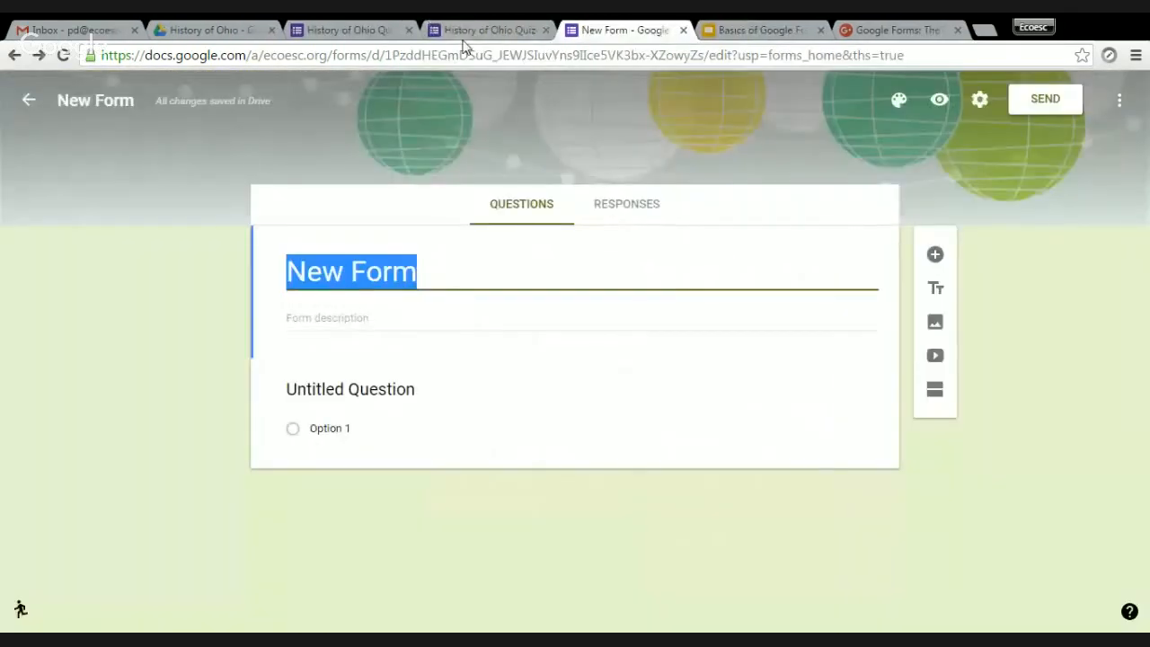
pyautogui.hotkey('ctrl', 'shift', 'Tab')
# Examine the previewed quiz's heading and the traffic light question's required marker and description text.
pyautogui.scroll(-2, 219, 168)
pyautogui.scroll(1, 219, 168)
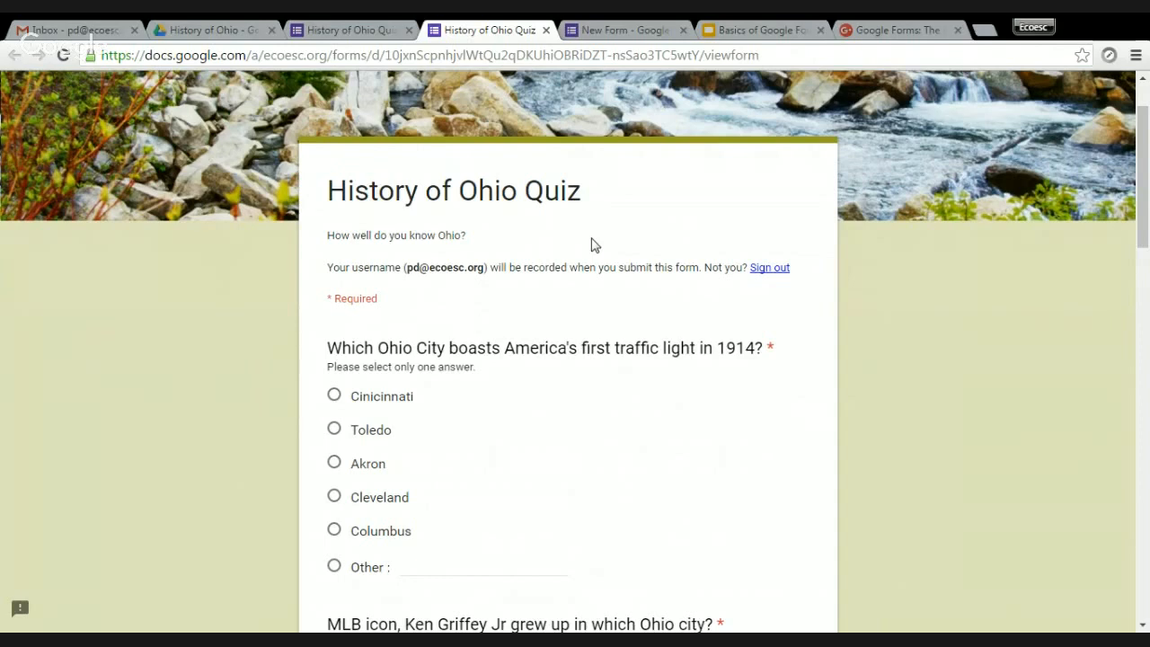
pyautogui.scroll(-2, 513, 261)
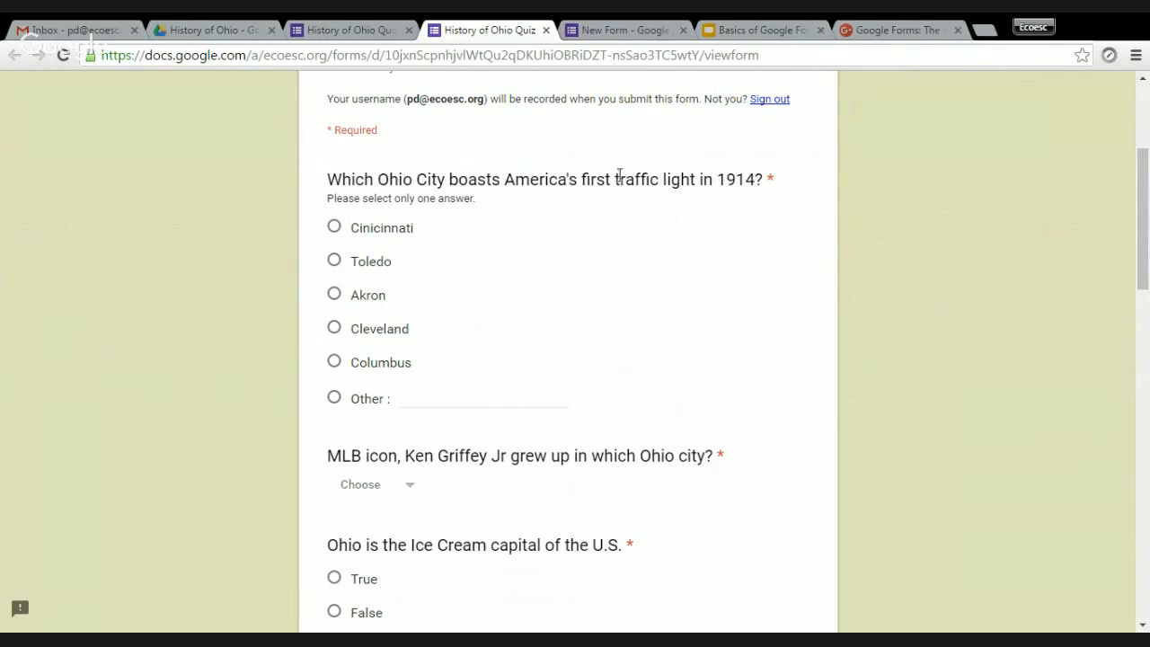
pyautogui.doubleClick(770, 179)
pyautogui.click(402, 215)
pyautogui.moveTo(327, 197); pyautogui.dragTo(488, 203)
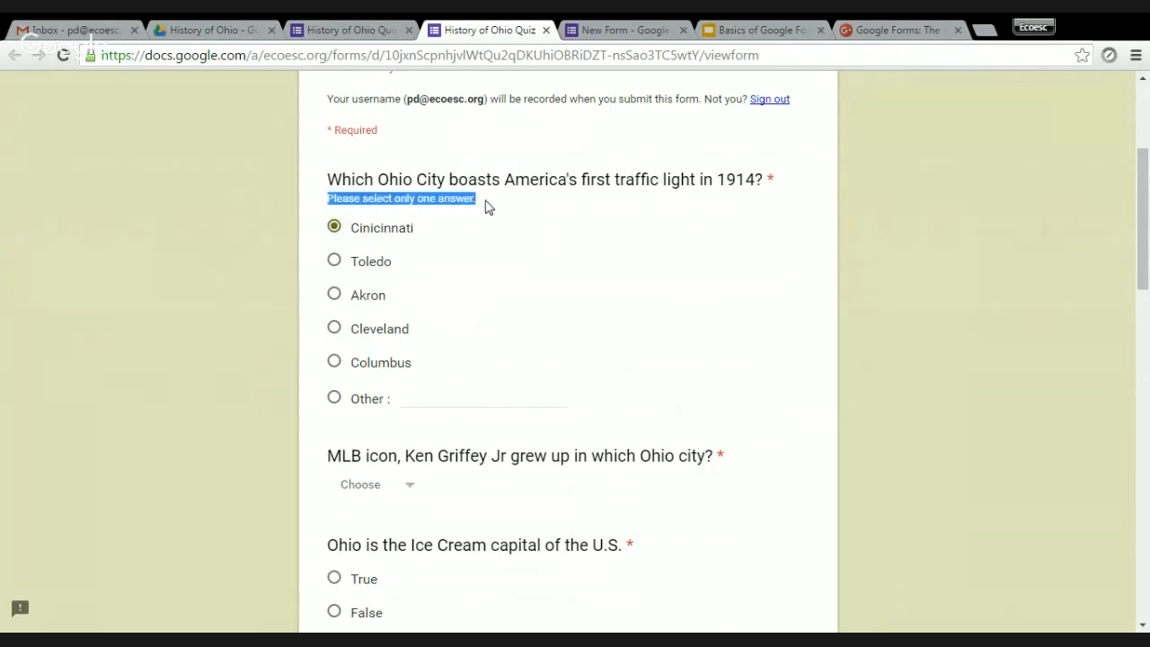
pyautogui.click(483, 204)
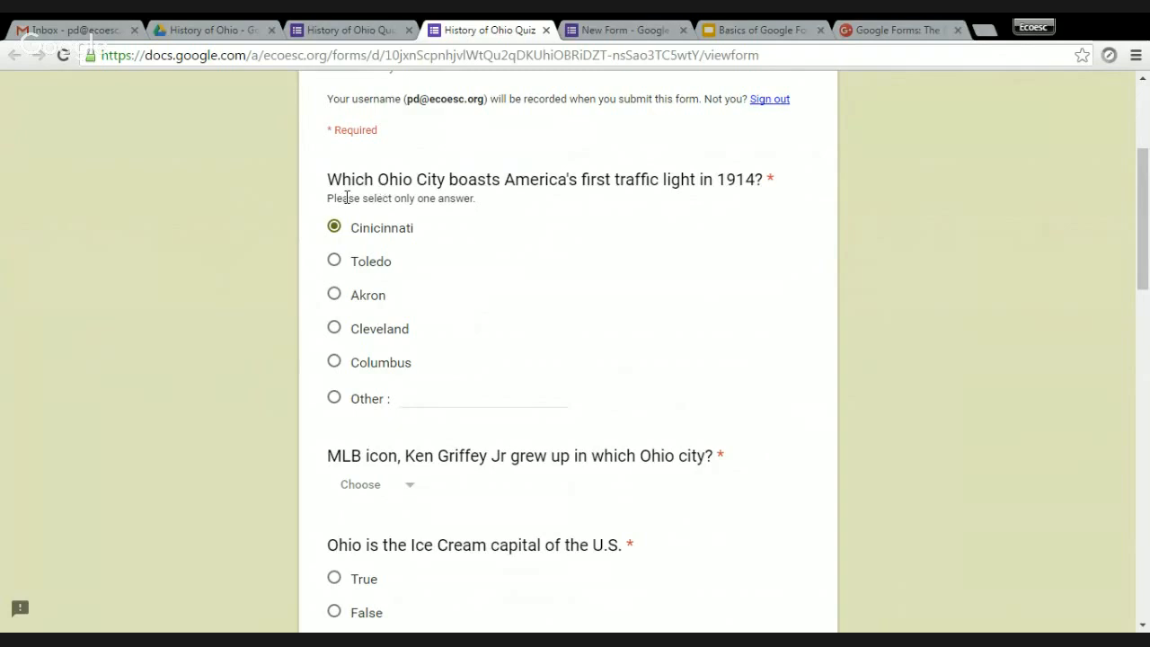
# Select Cleveland as the answer to the traffic light question in the quiz preview.
pyautogui.scroll(-1, 398, 275)
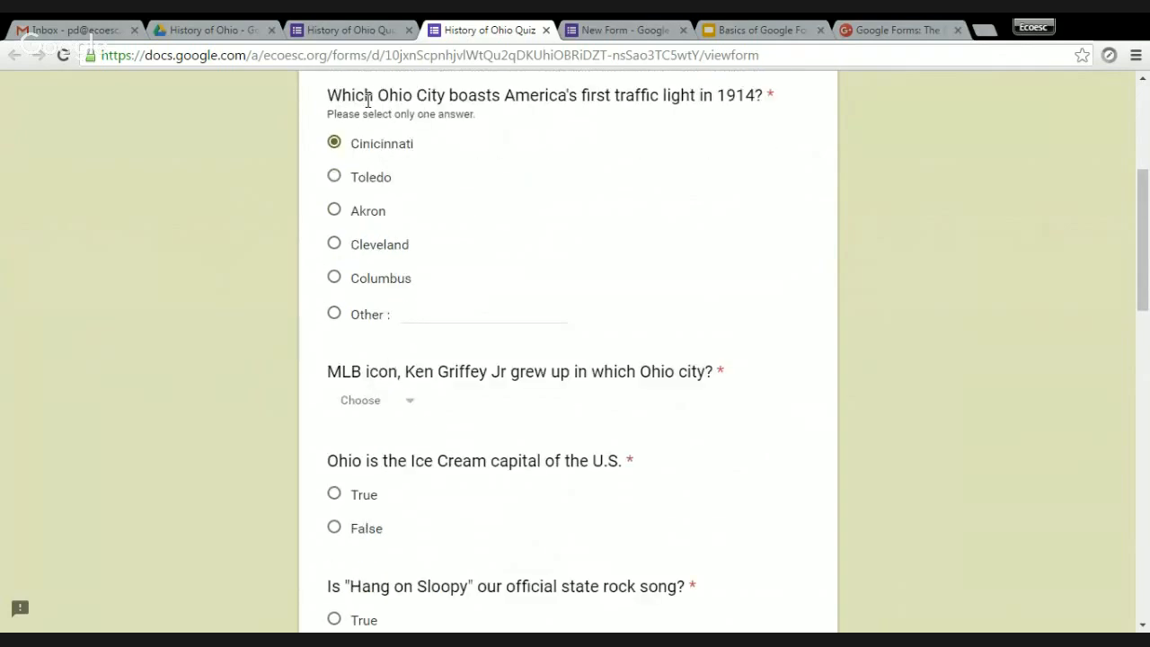
pyautogui.click(333, 253)
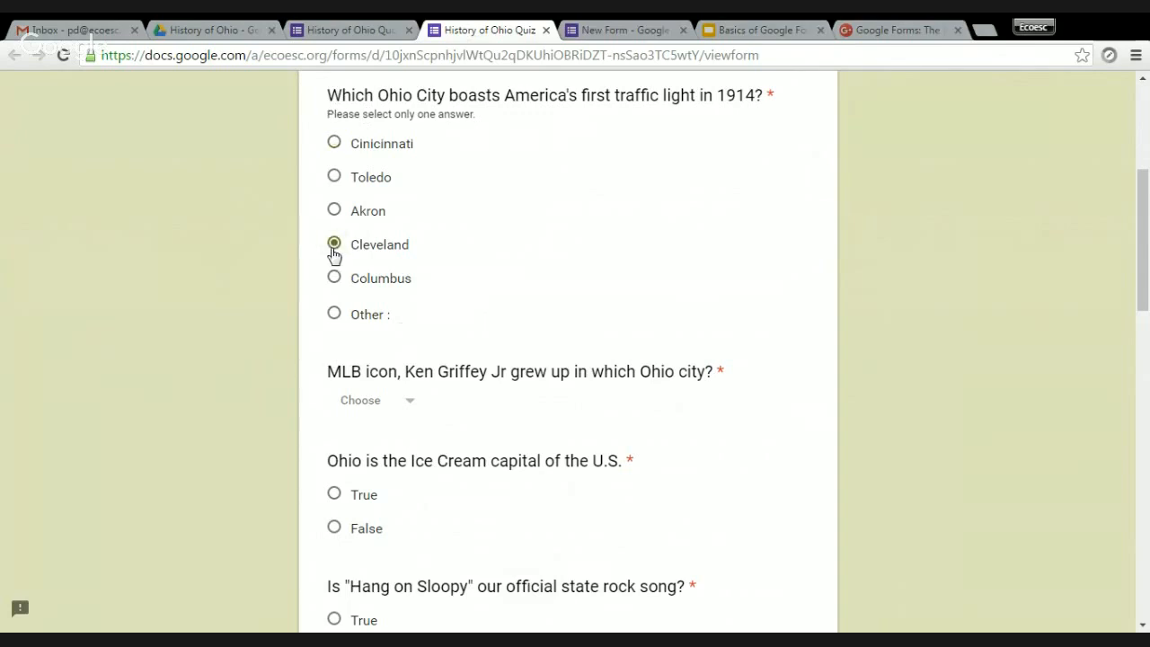
# Answer the traffic light question with the Other option, clear the first entry and enter Kent again.
pyautogui.click(334, 315)
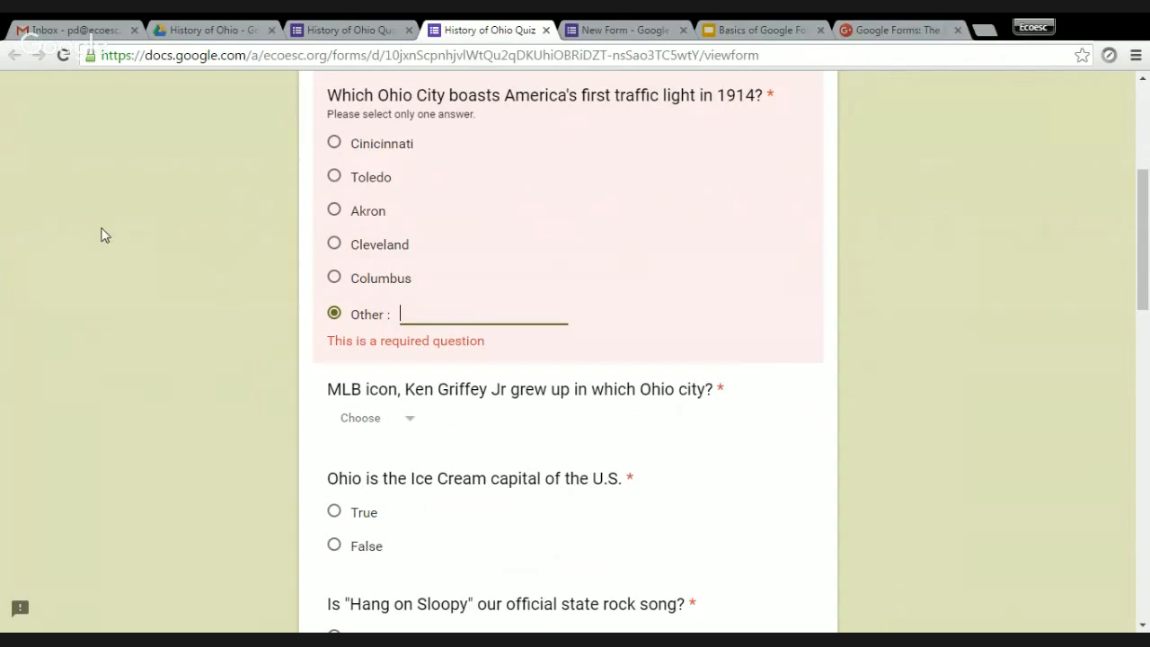
pyautogui.write('Kent')
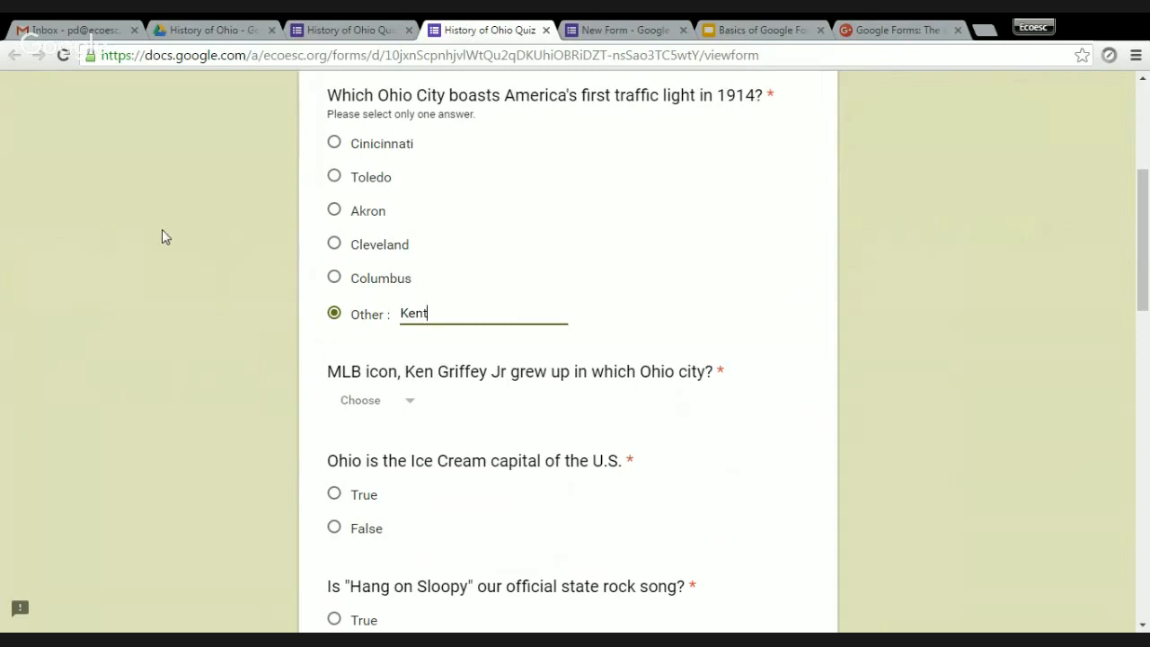
pyautogui.press('BackSpace')
pyautogui.press('BackSpace')
pyautogui.press('BackSpace')
pyautogui.press('BackSpace')
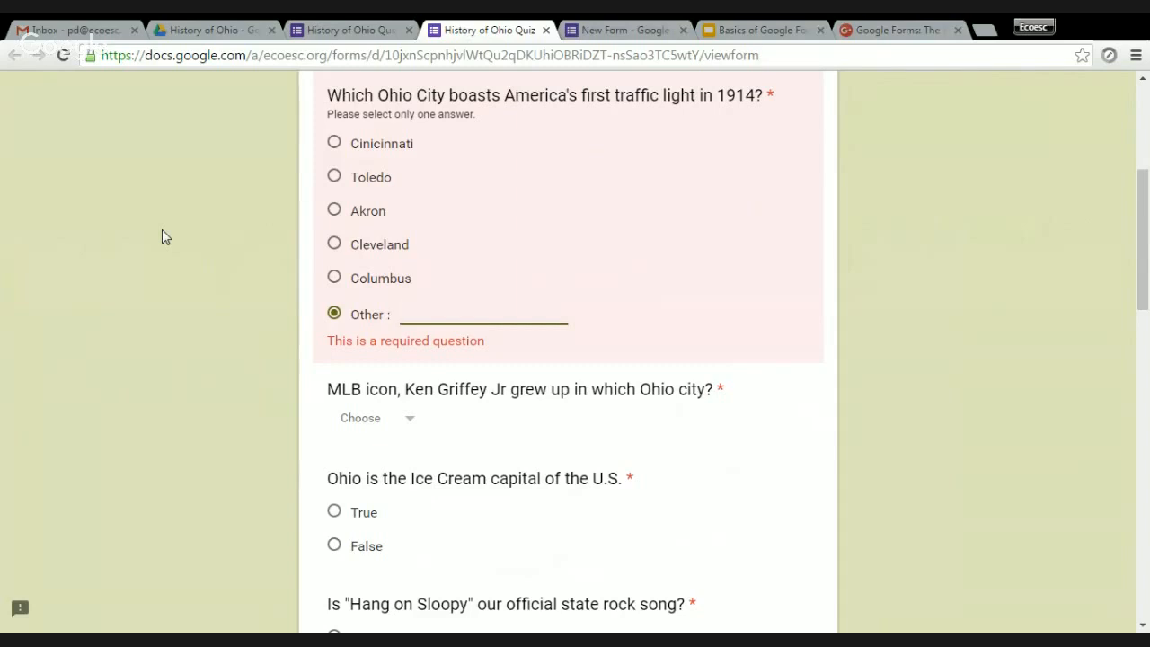
pyautogui.write('Kent')
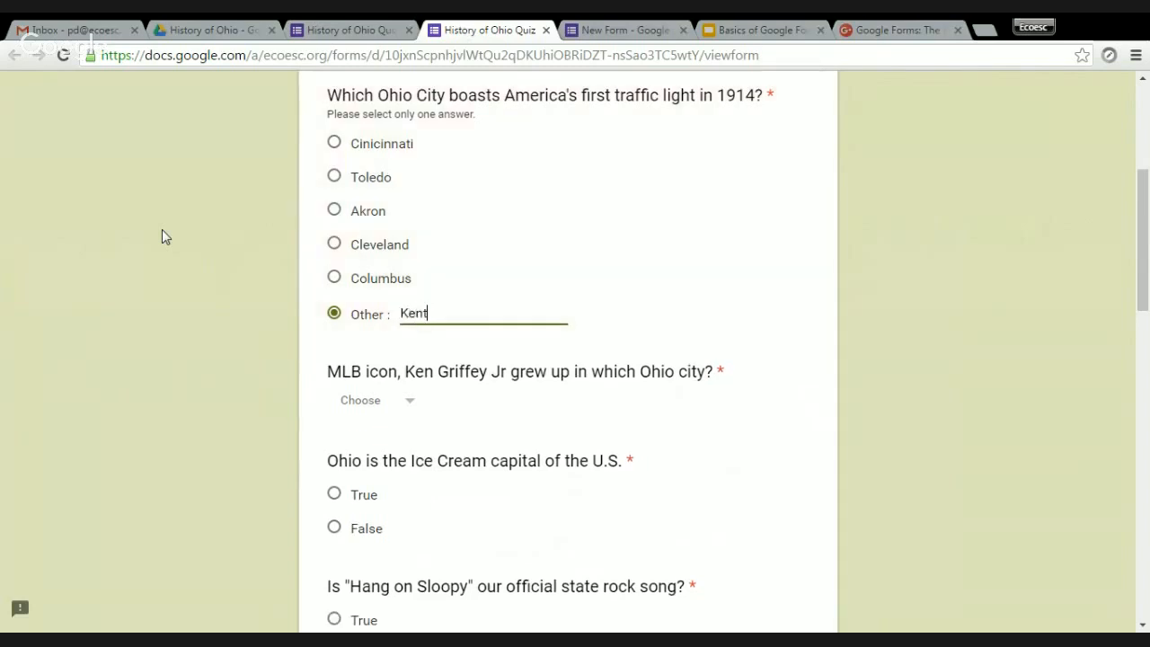
# Switch the traffic light answer back to Cleveland and choose Cincinnati for the Ken Griffey Jr question.
pyautogui.click(334, 245)
pyautogui.scroll(-2, 235, 265)
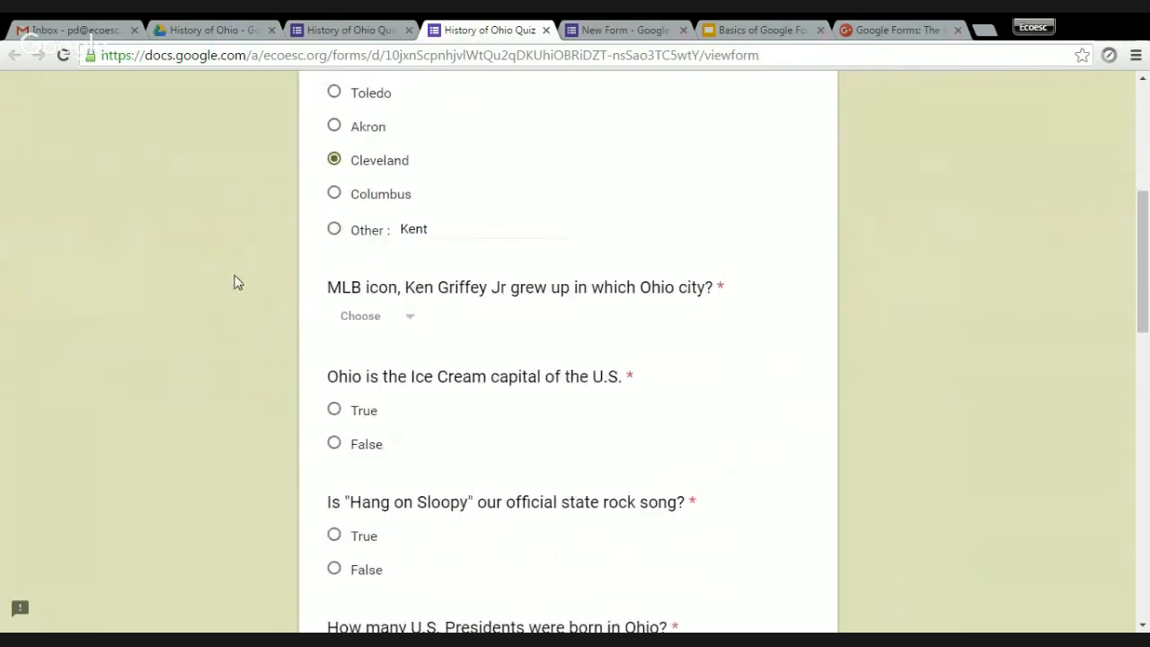
pyautogui.click(410, 321)
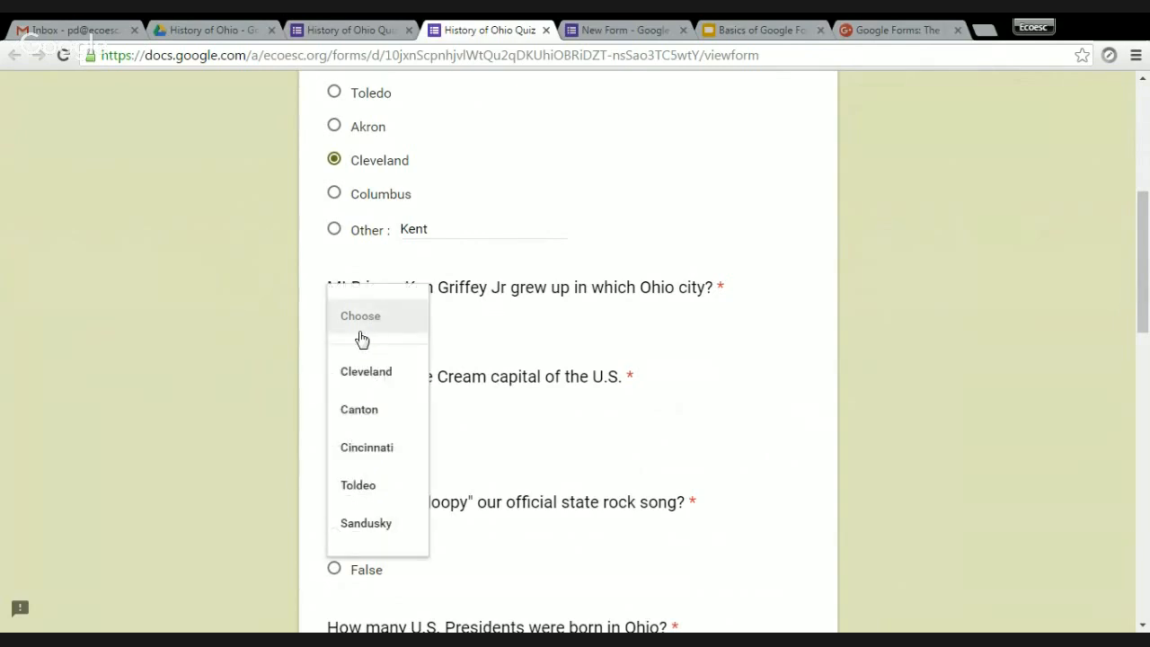
pyautogui.click(375, 446)
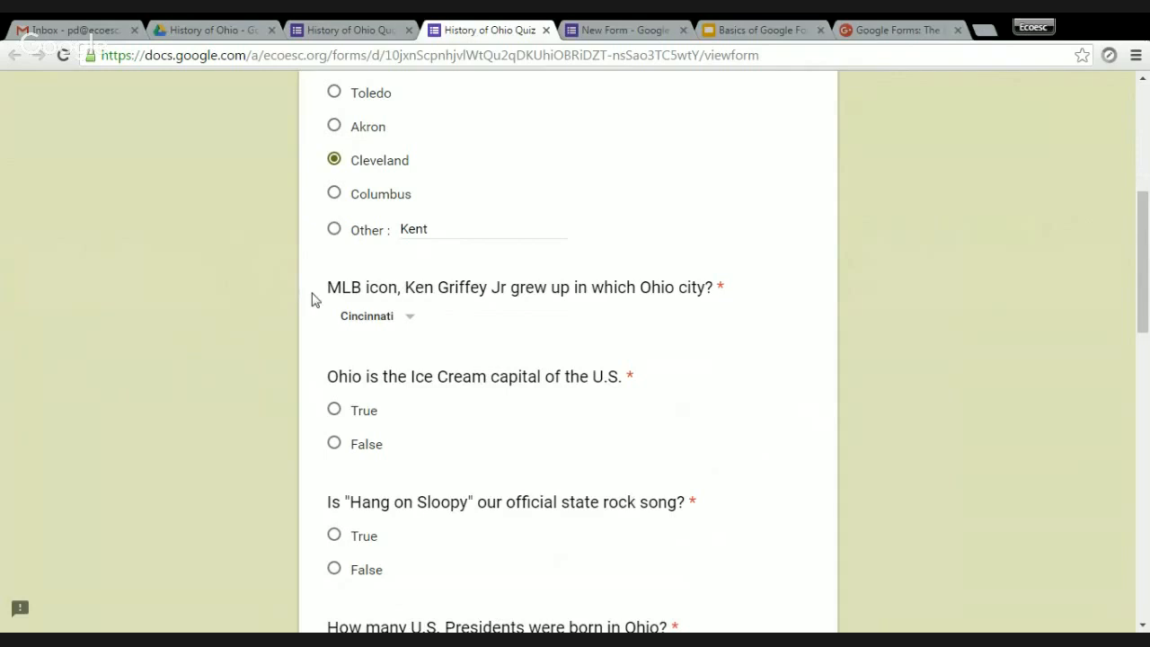
# Answer True to both the ice cream capital question and the "Hang on Sloopy" rock song question.
pyautogui.scroll(-1, 300, 302)
pyautogui.scroll(-3, 302, 303)
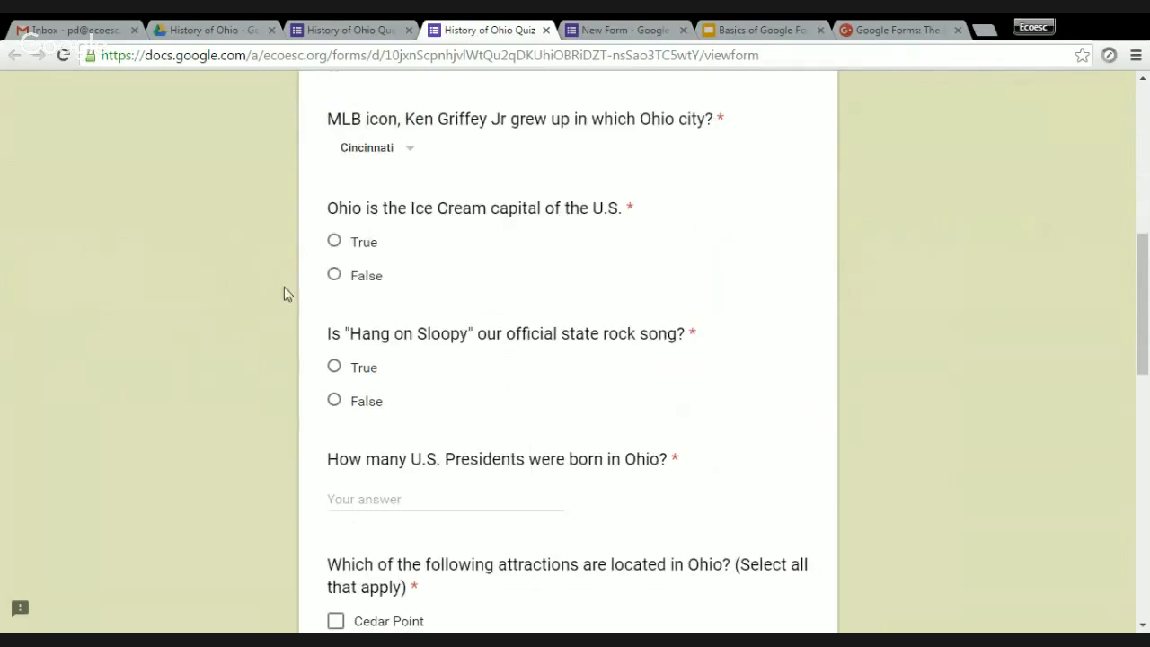
pyautogui.click(334, 242)
pyautogui.scroll(-1, 291, 311)
pyautogui.scroll(-1, 291, 312)
pyautogui.click(334, 284)
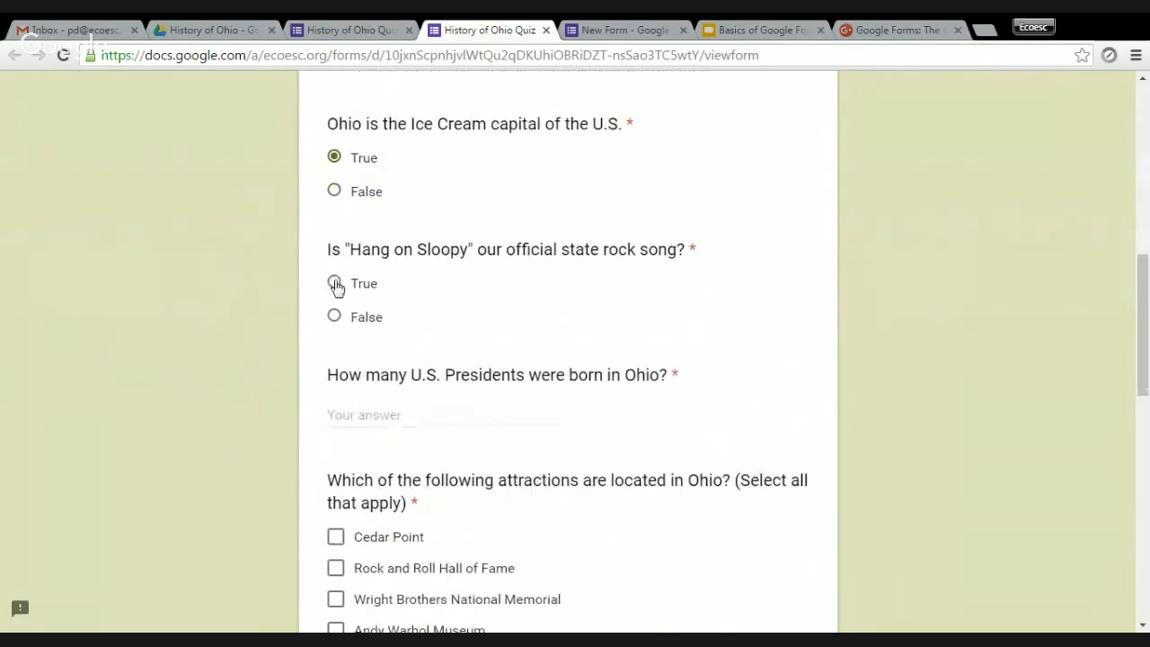
# Enter 7 as the short answer for how many U.S. Presidents were born in Ohio.
pyautogui.scroll(-2, 214, 323)
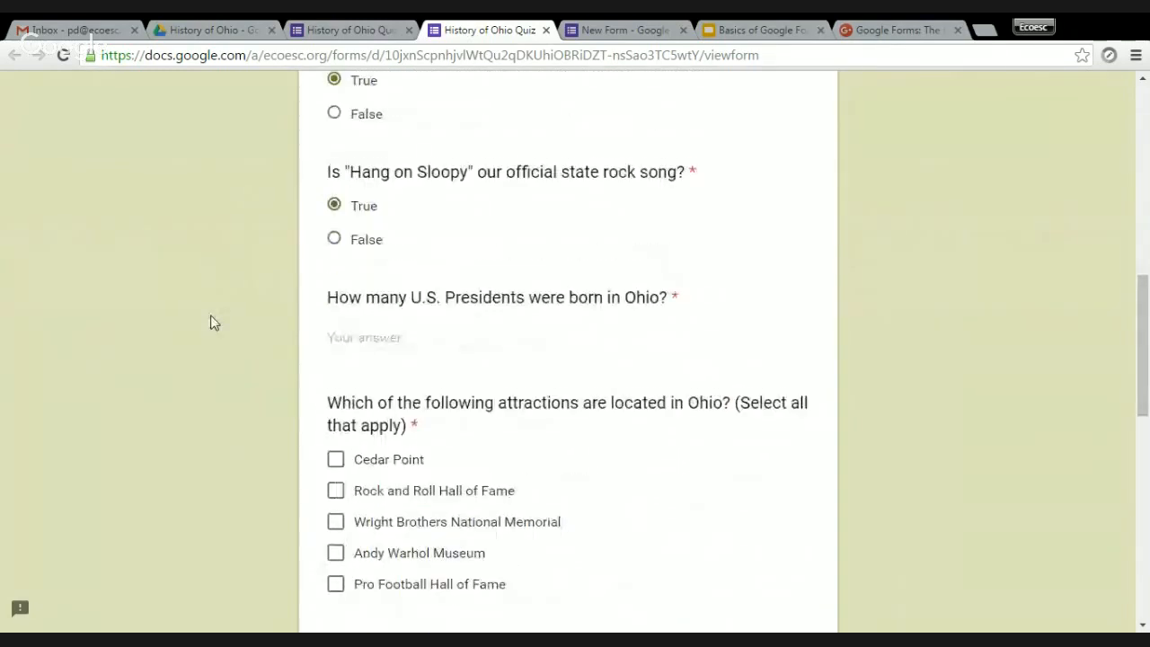
pyautogui.click(432, 340)
pyautogui.write('7')
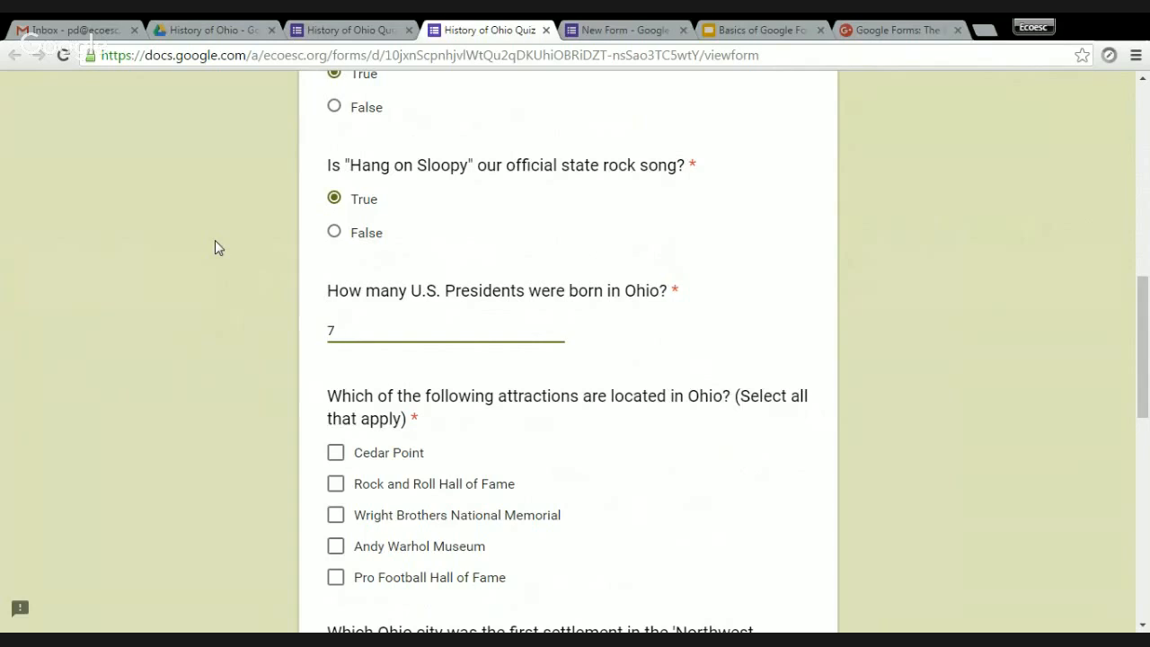
# Return to the quiz editor and open the additional options of the U.S. Presidents short-answer question.
pyautogui.click(357, 26)
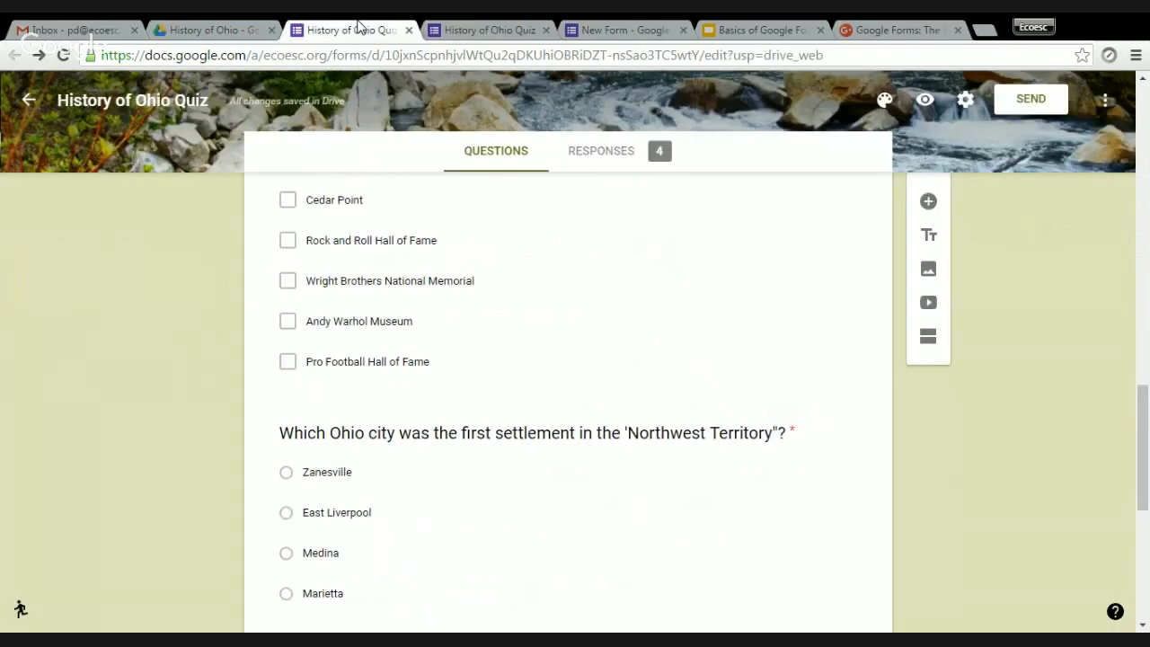
pyautogui.scroll(-5, 464, 402)
pyautogui.scroll(7, 464, 403)
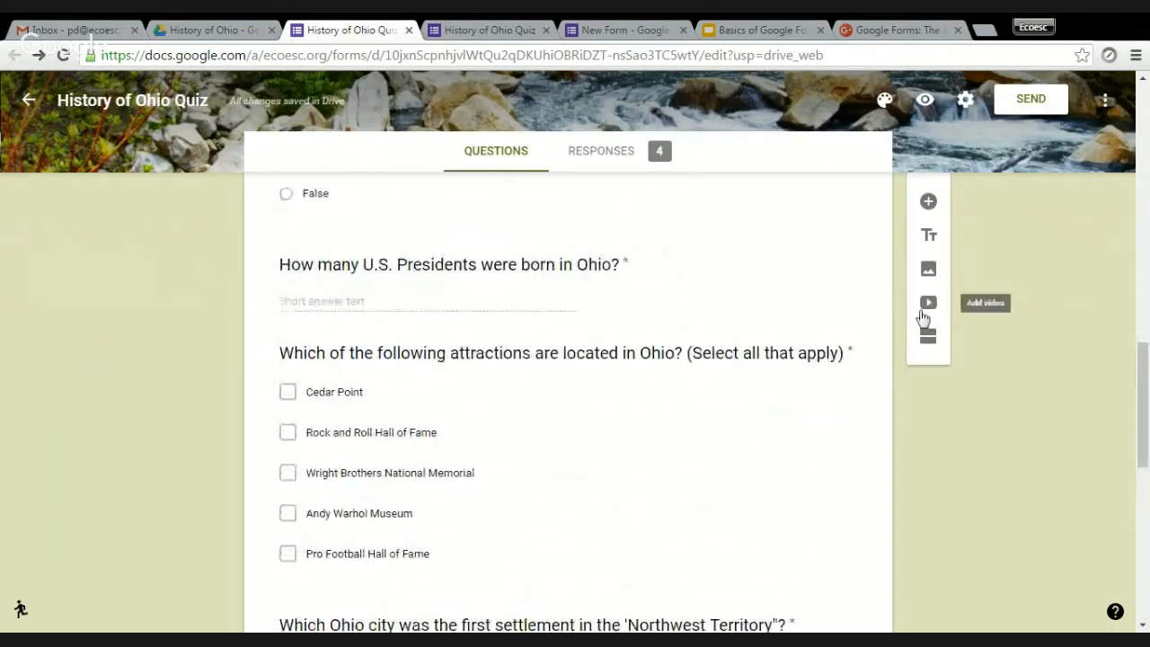
pyautogui.click(657, 281)
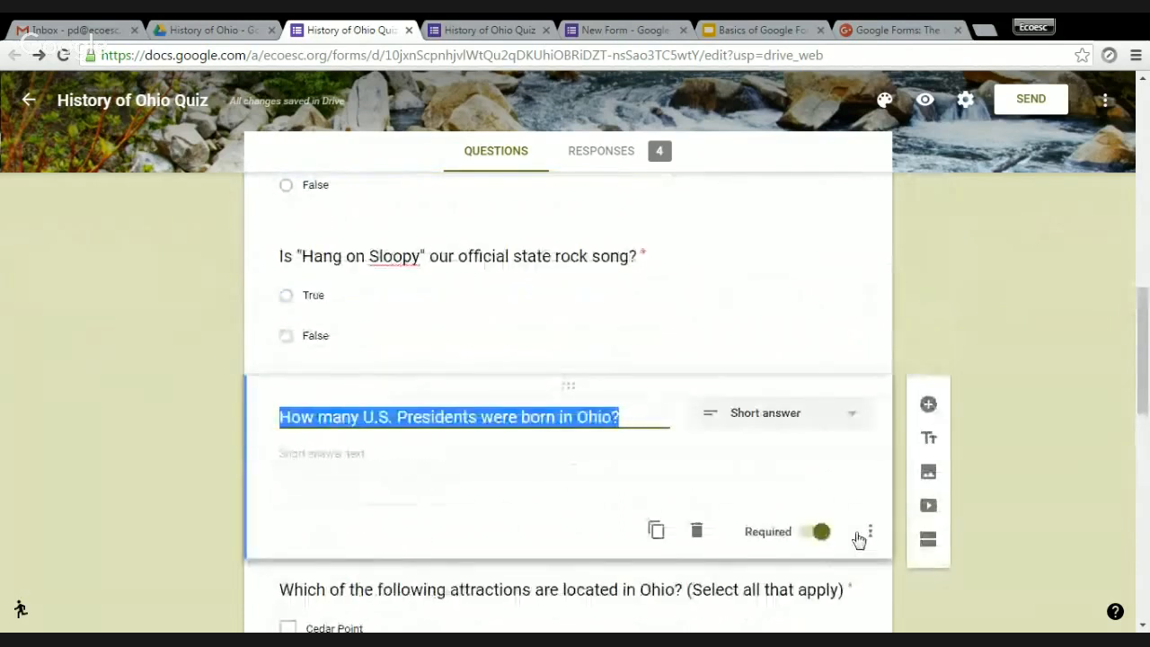
pyautogui.click(872, 532)
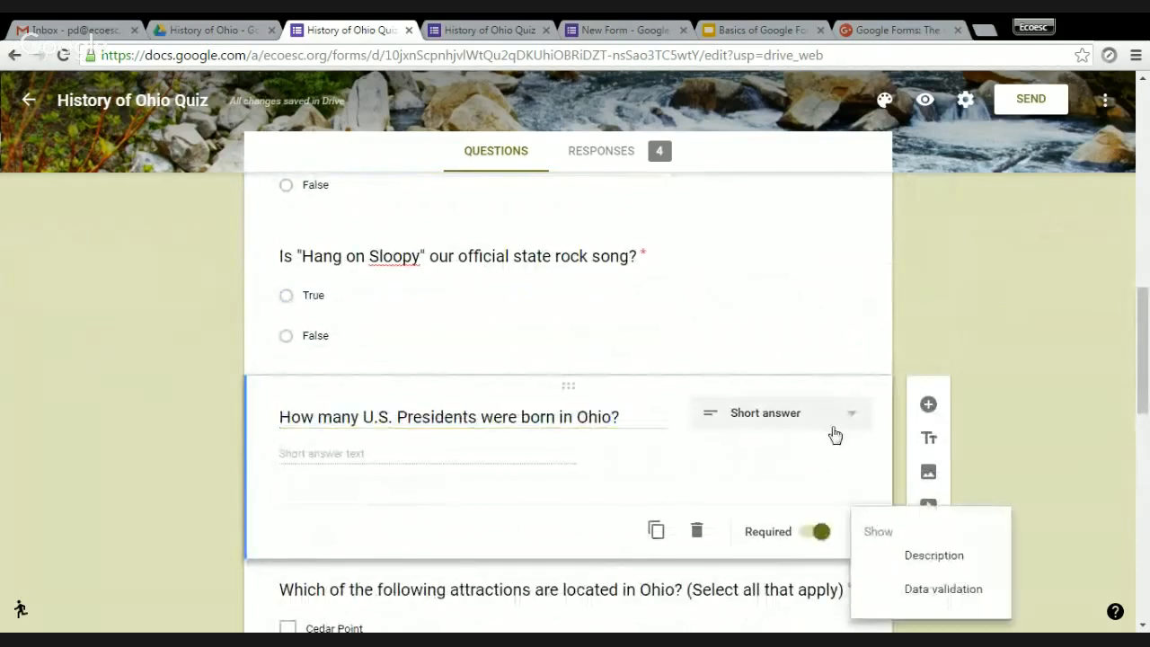
# Add a description to the question about U.S. Presidents born in Ohio: "Please enter the number, do not spell it out.".
pyautogui.click(917, 556)
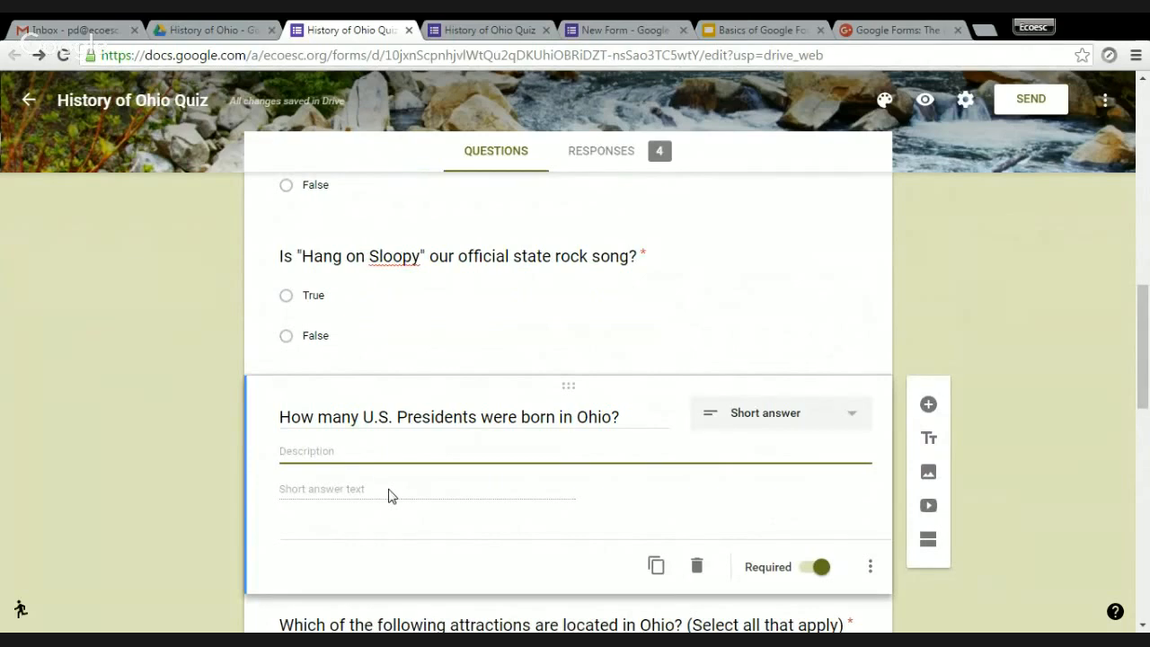
pyautogui.write('Please')
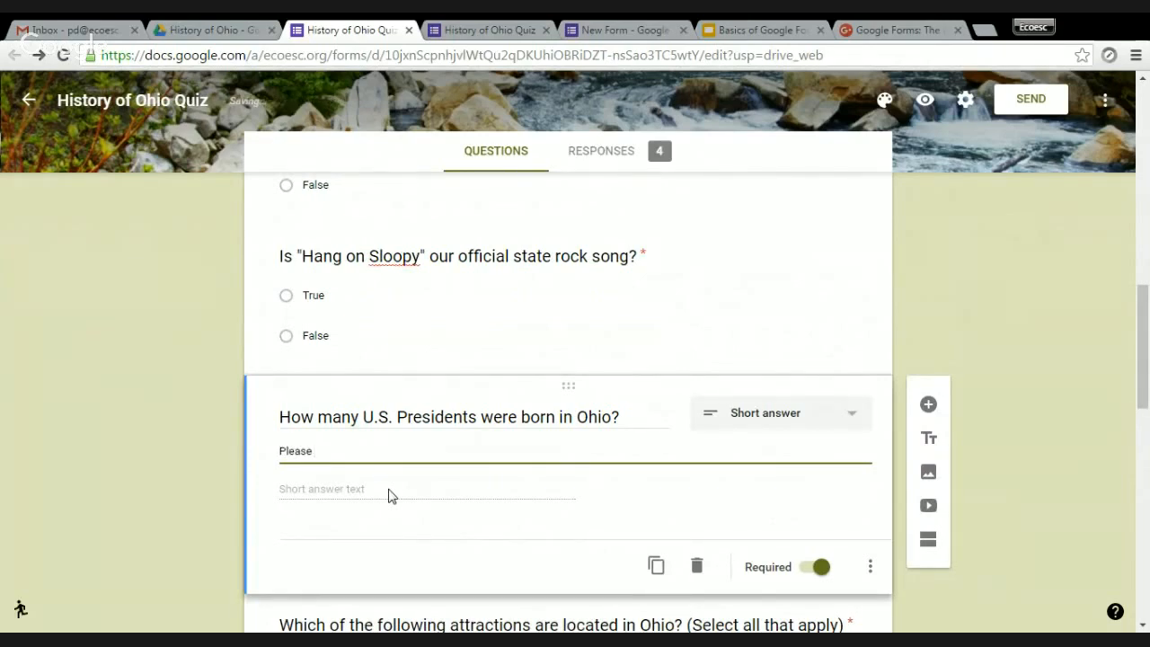
pyautogui.write(' enter the ')
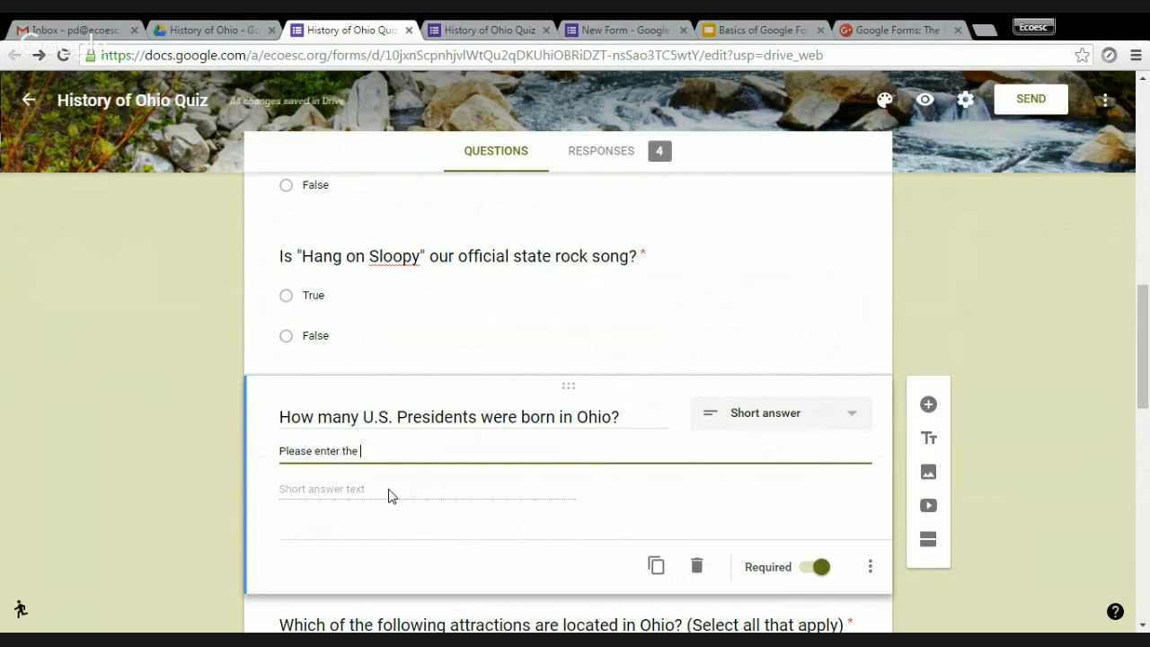
pyautogui.write('number')
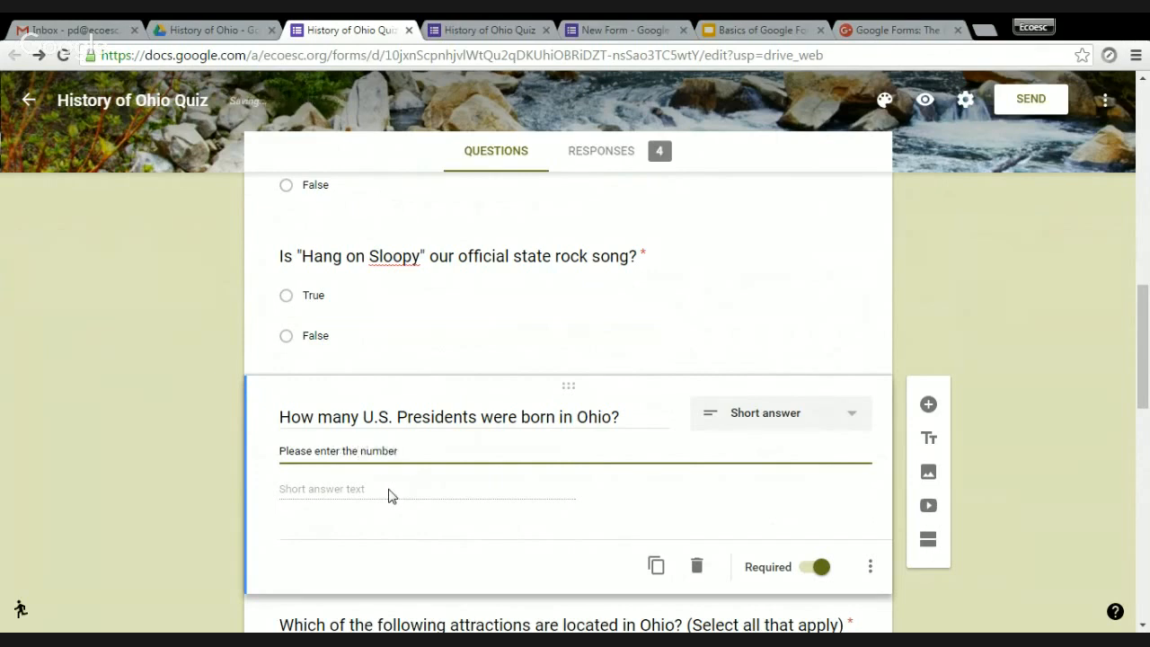
pyautogui.write(', do not sp')
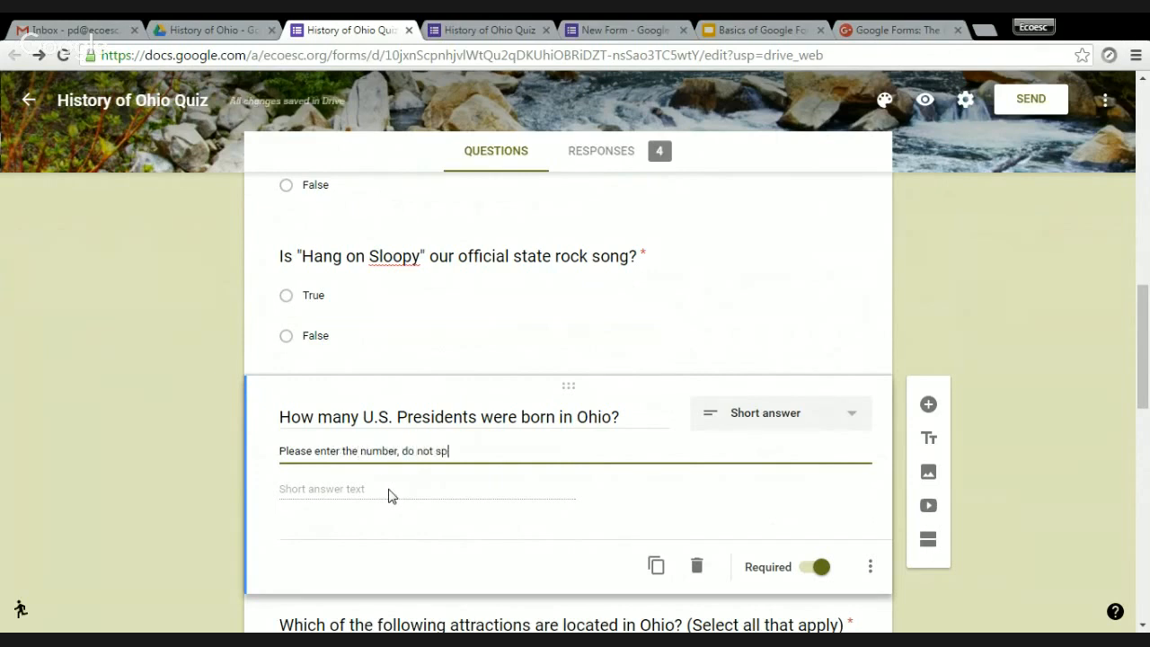
pyautogui.write('ell it out. exp')
pyautogui.press('BackSpace')
pyautogui.press('BackSpace')
pyautogui.press('BackSpace')
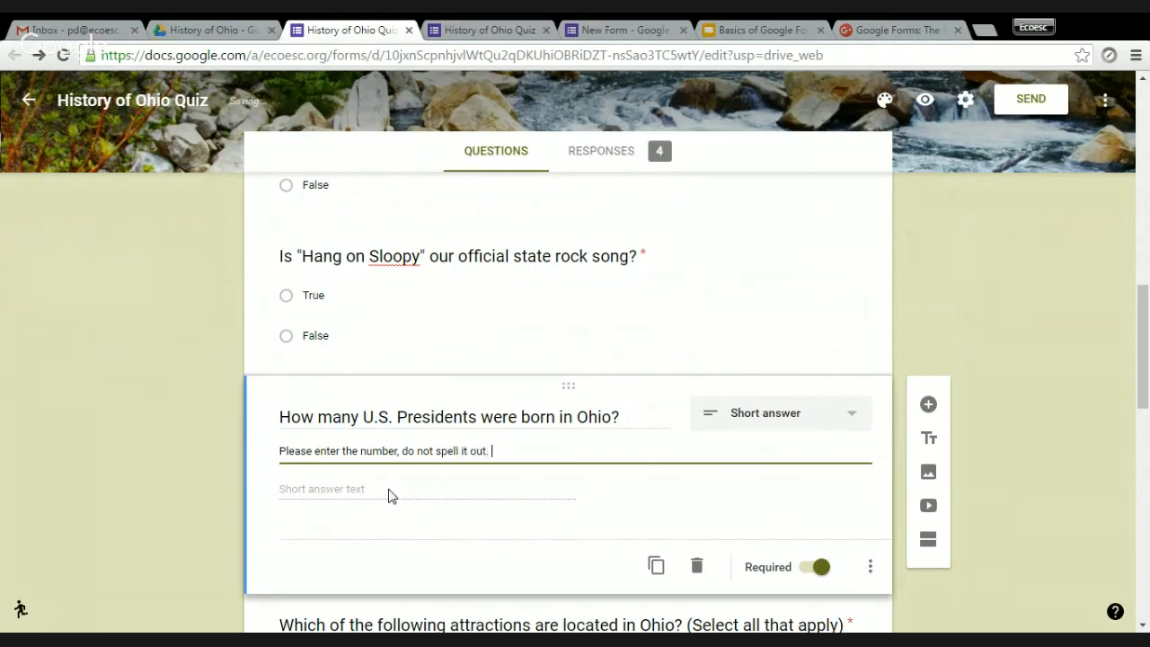
# Extend the U.S. Presidents question's description with the example "(Example: 3, not three)".
pyautogui.write('EJx')
pyautogui.press('BackSpace')
pyautogui.press('BackSpace')
pyautogui.write('x')
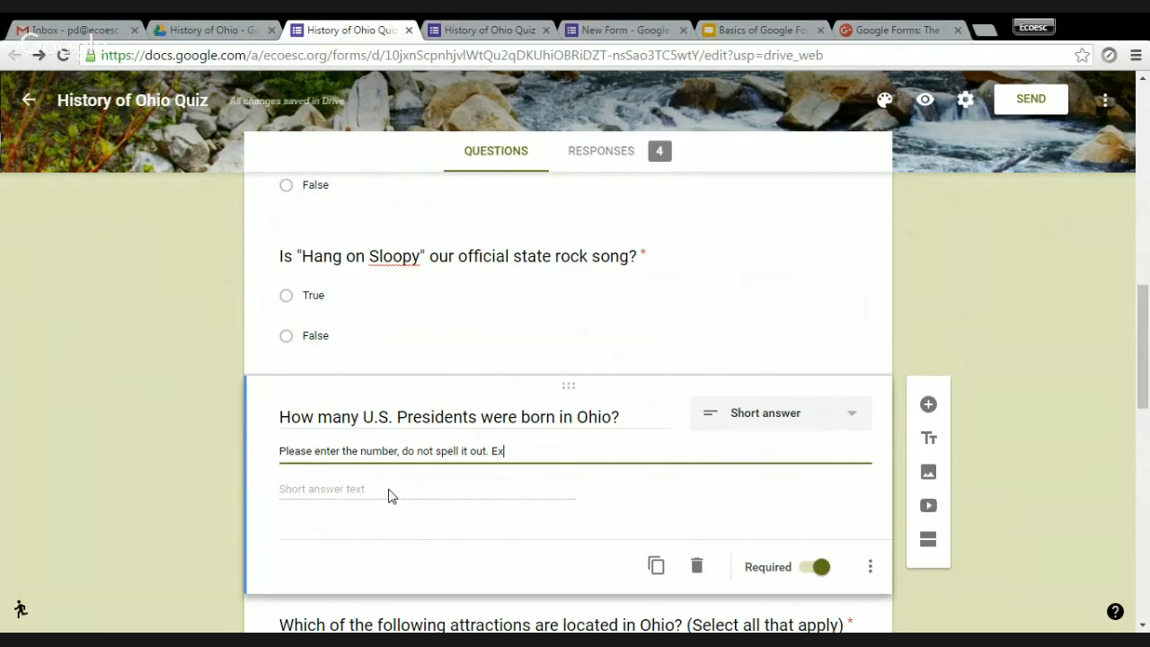
pyautogui.write('ample:')
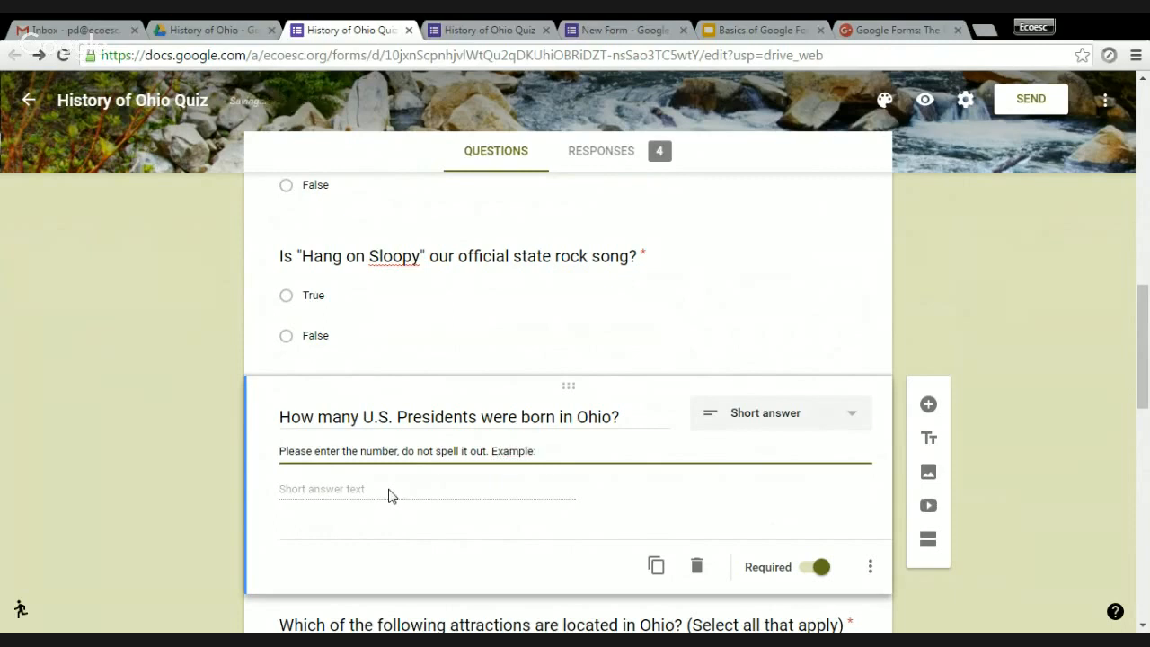
pyautogui.write(' Three)')
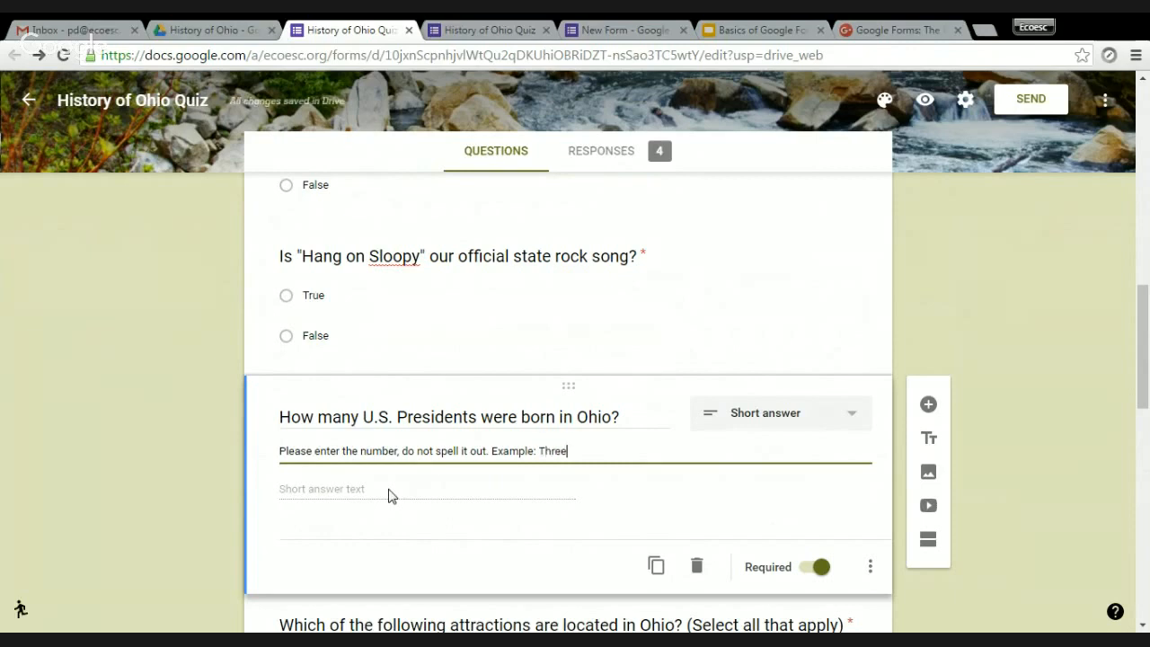
pyautogui.click(490, 450)
pyautogui.write('(')
pyautogui.click(570, 451)
pyautogui.press('BackSpace')
pyautogui.press('BackSpace')
pyautogui.press('BackSpace')
pyautogui.press('BackSpace')
pyautogui.press('BackSpace')
pyautogui.write('3')
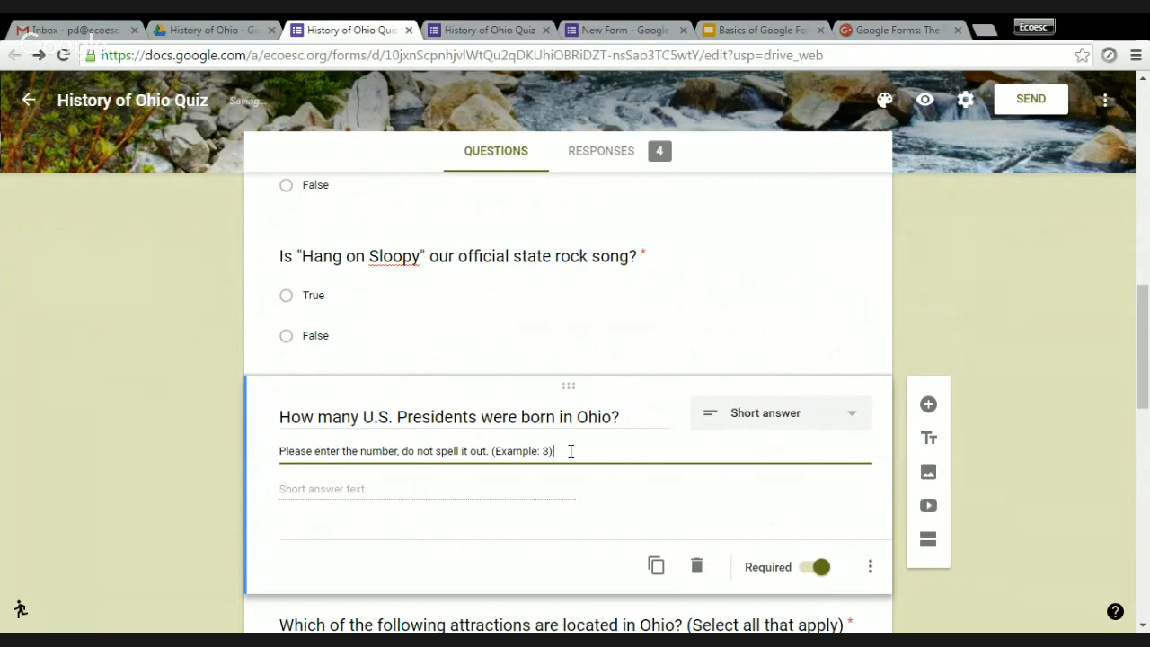
pyautogui.press('BackSpace')
pyautogui.write(', not three)')
pyautogui.click(155, 420)
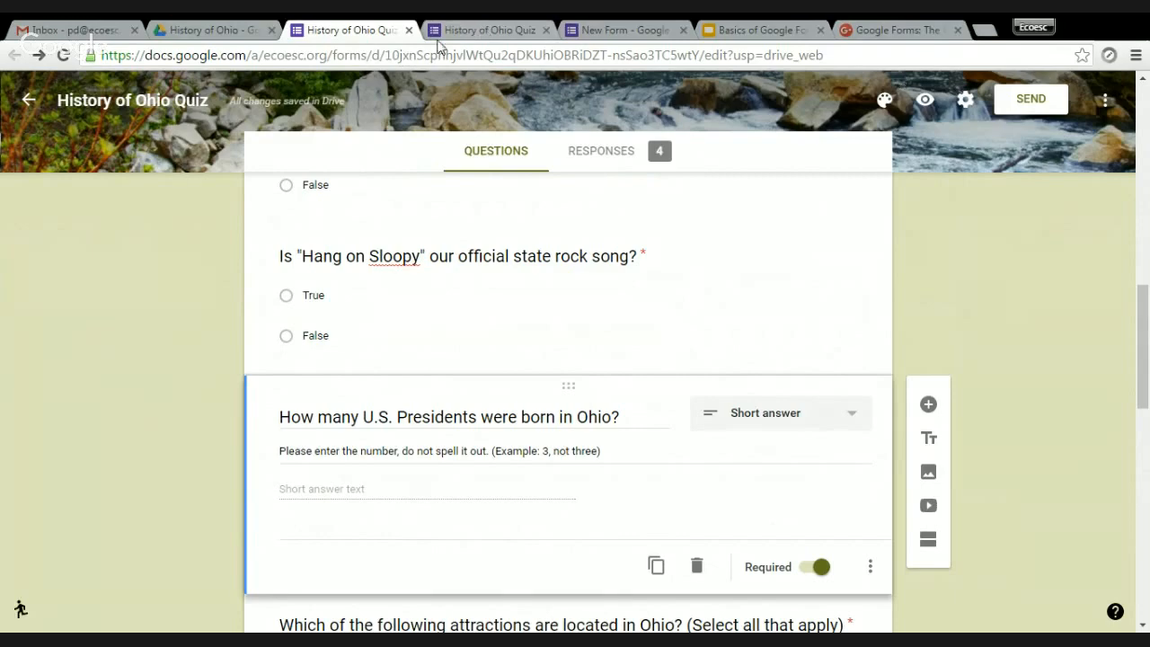
# Switch to the live quiz form and check the description under the U.S. Presidents question.
pyautogui.click(500, 28)
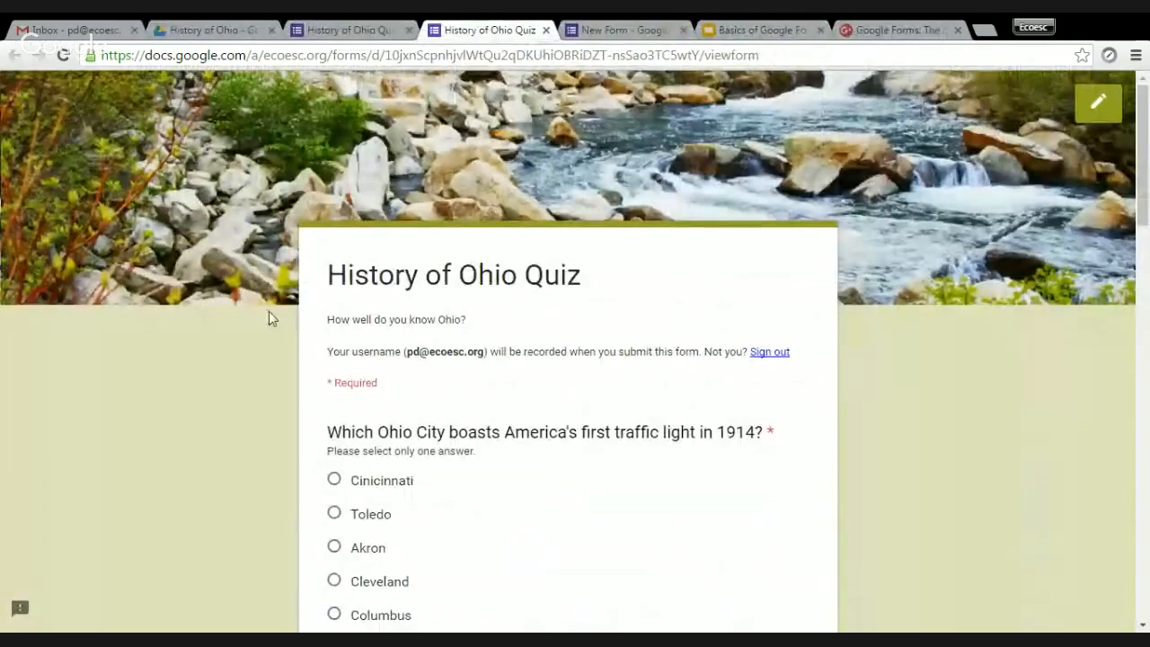
pyautogui.scroll(-5, 266, 315)
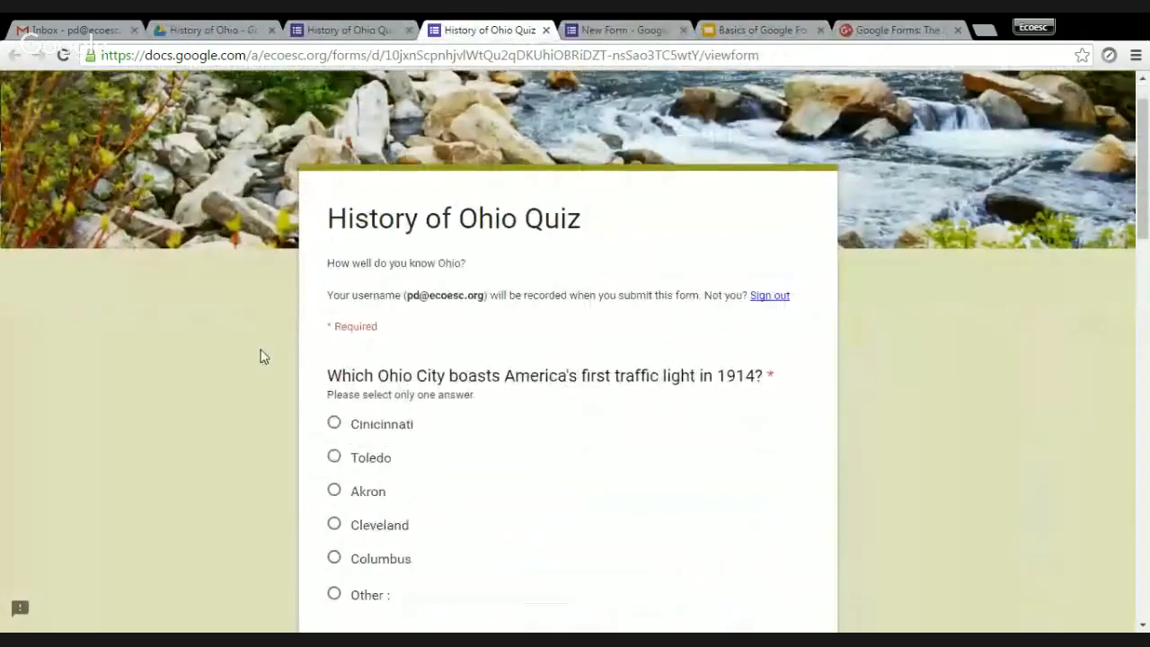
pyautogui.scroll(-3, 262, 379)
pyautogui.scroll(-2, 243, 386)
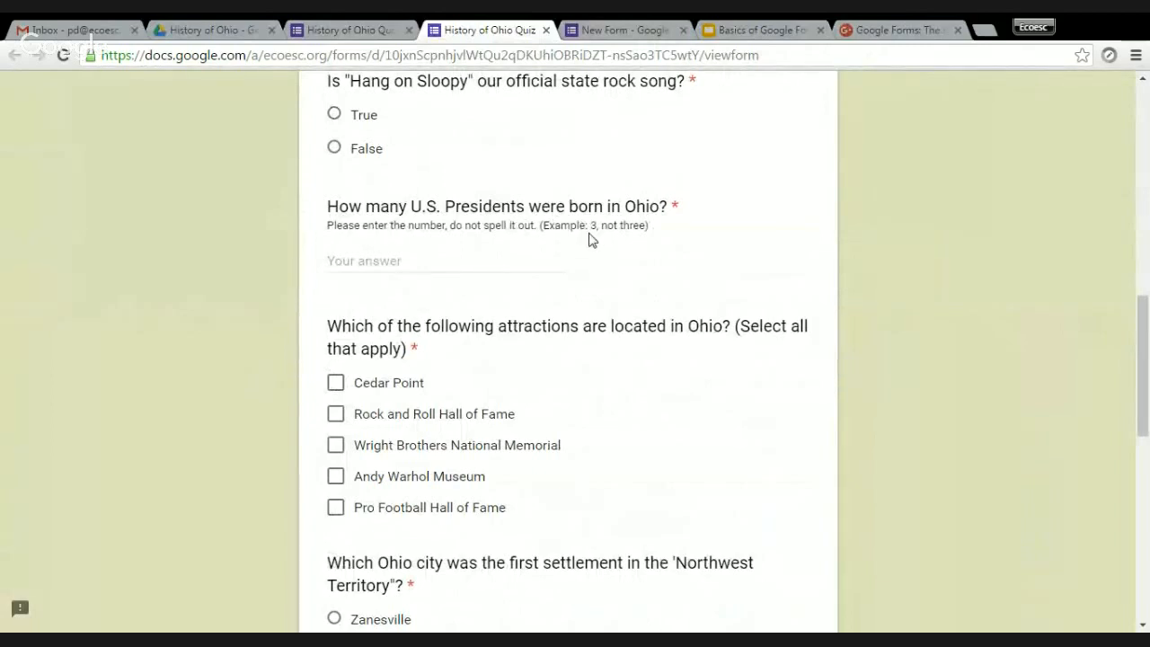
pyautogui.click(377, 254)
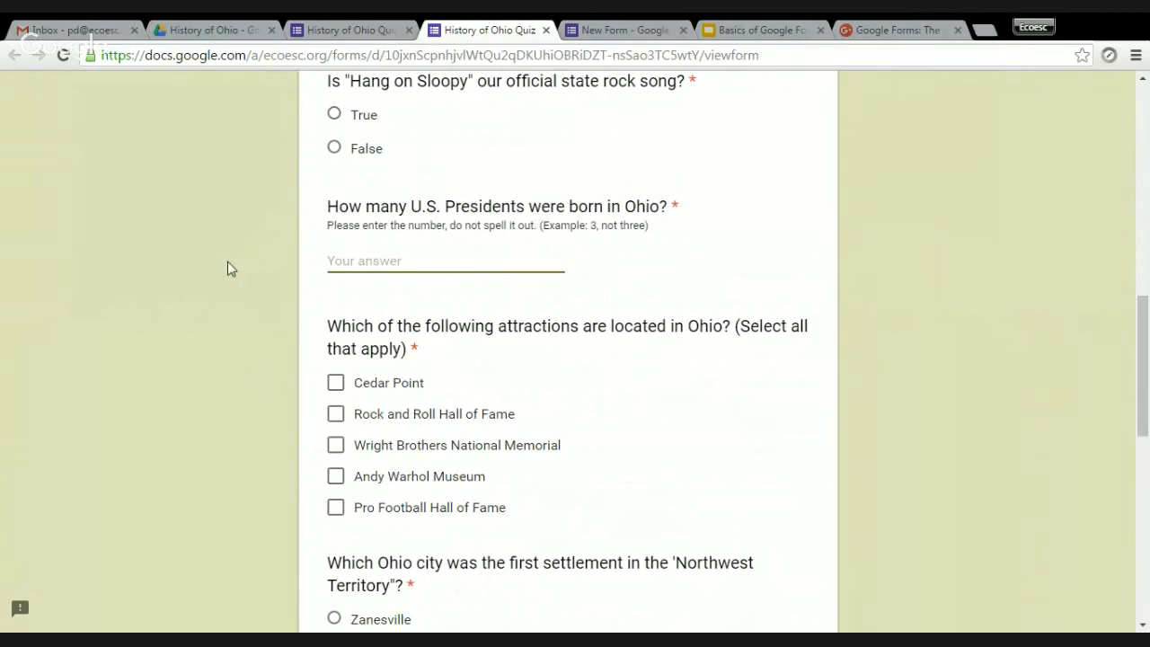
# Answer the attractions question with Cedar Point, Rock and Roll Hall of Fame and Pro Football Hall of Fame, and the first-settlement question with Marietta.
pyautogui.scroll(-2, 226, 261)
pyautogui.click(335, 214)
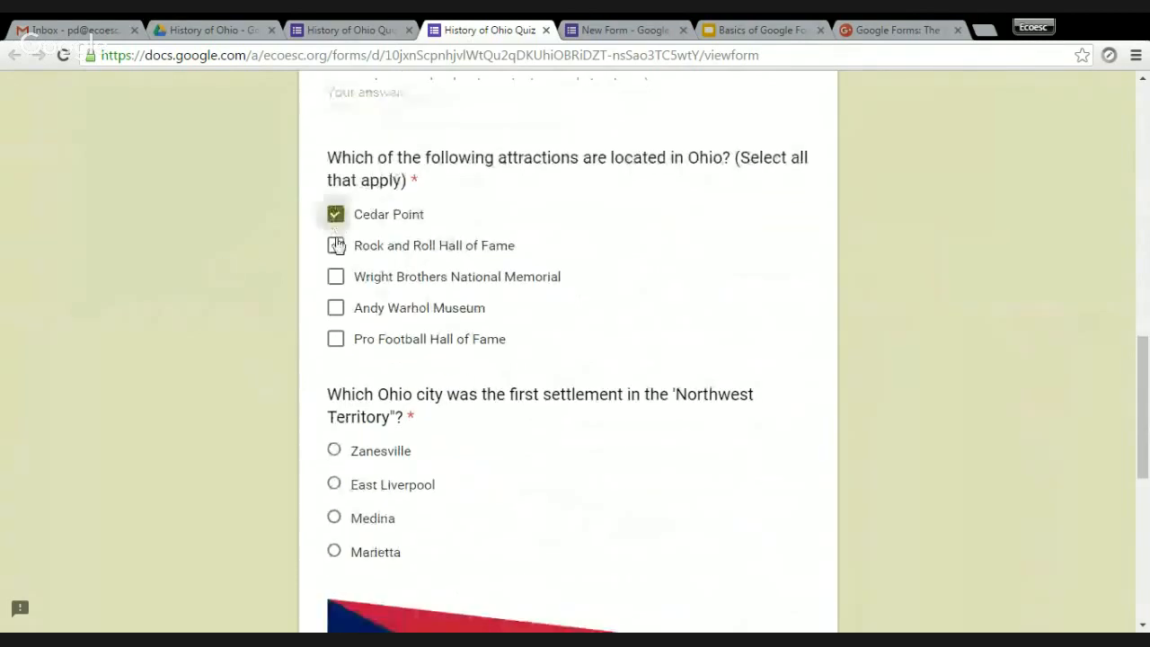
pyautogui.click(336, 245)
pyautogui.click(335, 308)
pyautogui.click(336, 339)
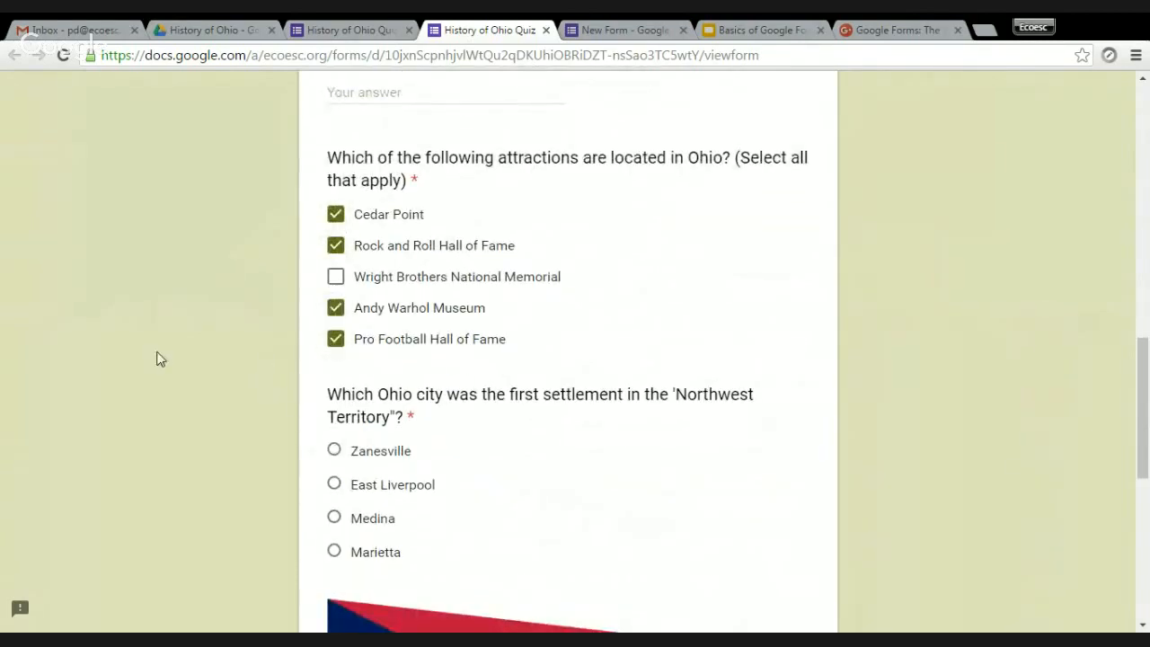
pyautogui.click(329, 311)
pyautogui.scroll(-1, 263, 419)
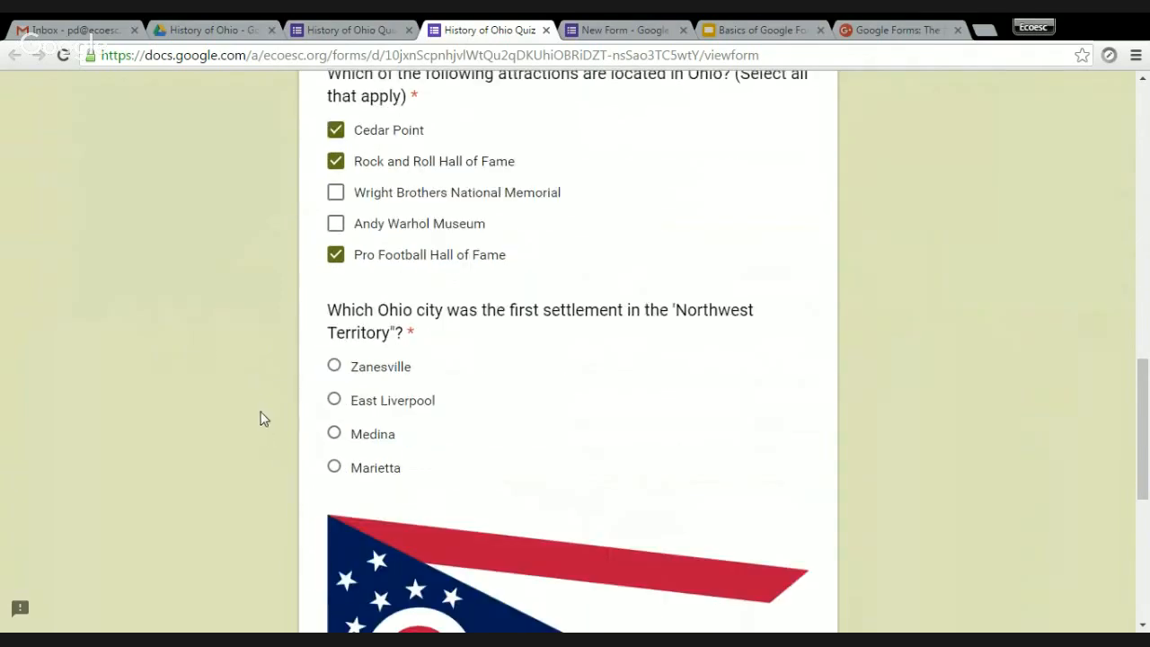
pyautogui.click(334, 467)
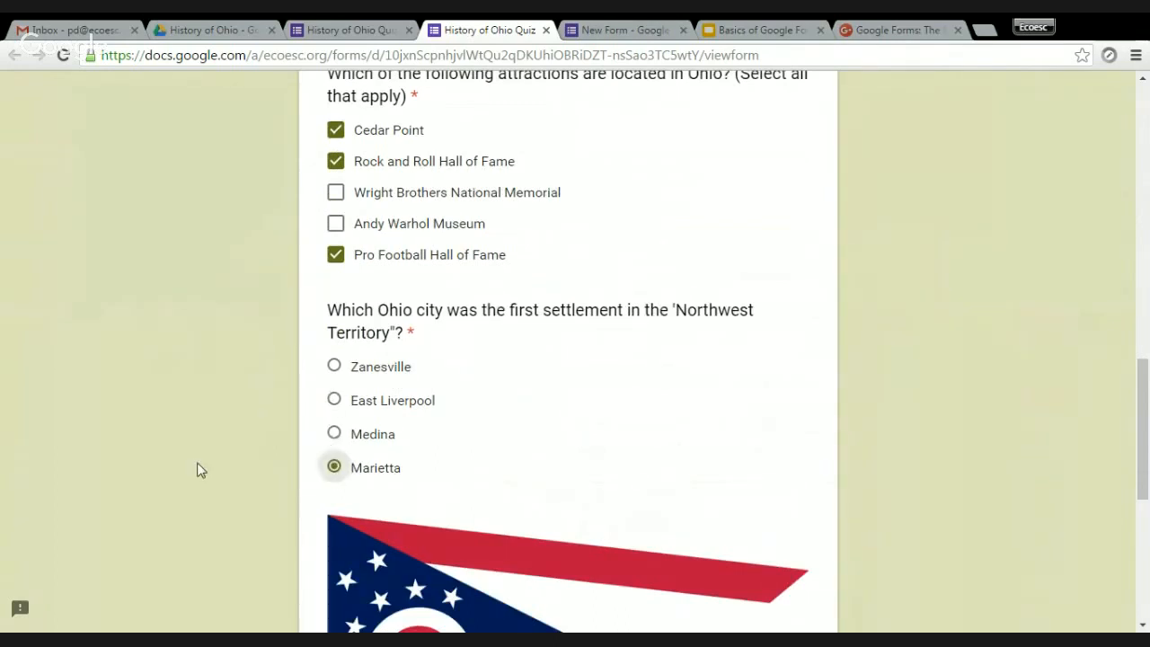
# Answer 7 for the U.S. Presidents question and True for both the "Hang on Sloopy" and Ice Cream capital questions.
pyautogui.scroll(5, 325, 461)
pyautogui.click(423, 435)
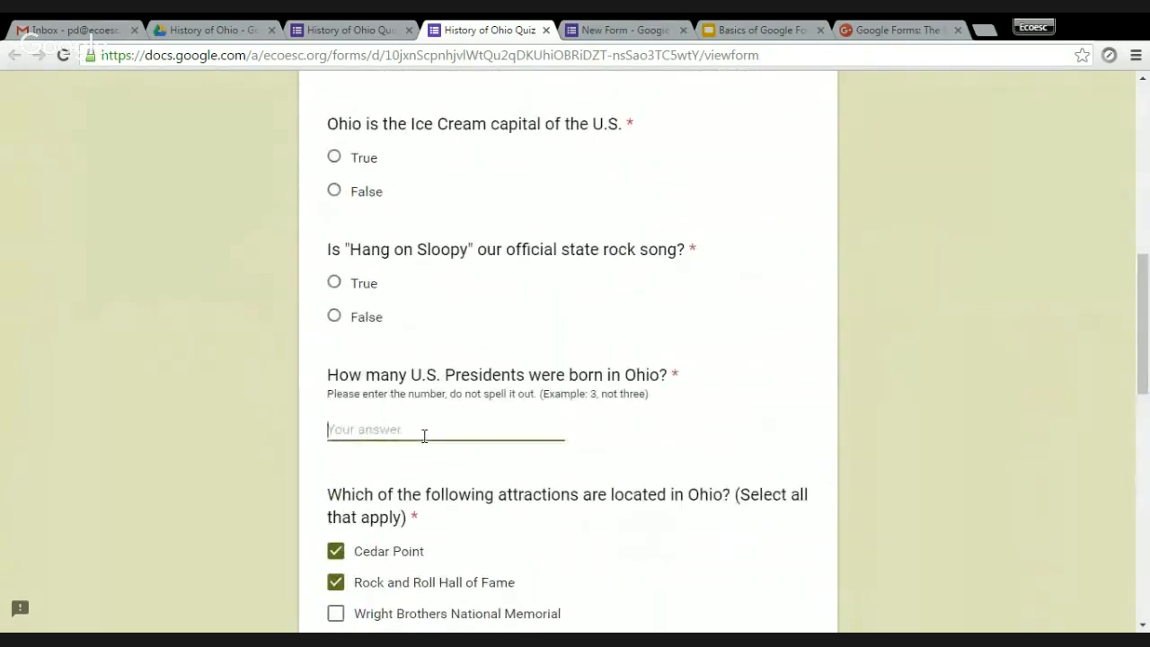
pyautogui.write('7')
pyautogui.click(334, 282)
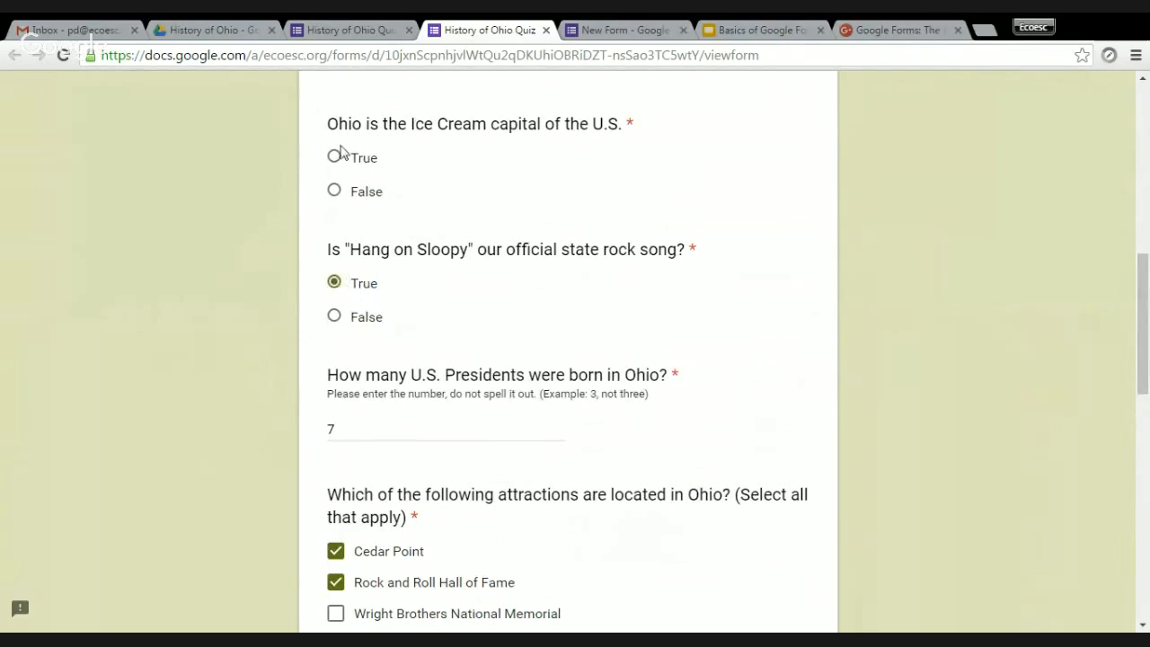
pyautogui.click(334, 158)
# Choose Cincinnati for the MLB icon question and Cleveland for the first traffic light question.
pyautogui.scroll(1, 335, 185)
pyautogui.scroll(3, 333, 186)
pyautogui.click(392, 410)
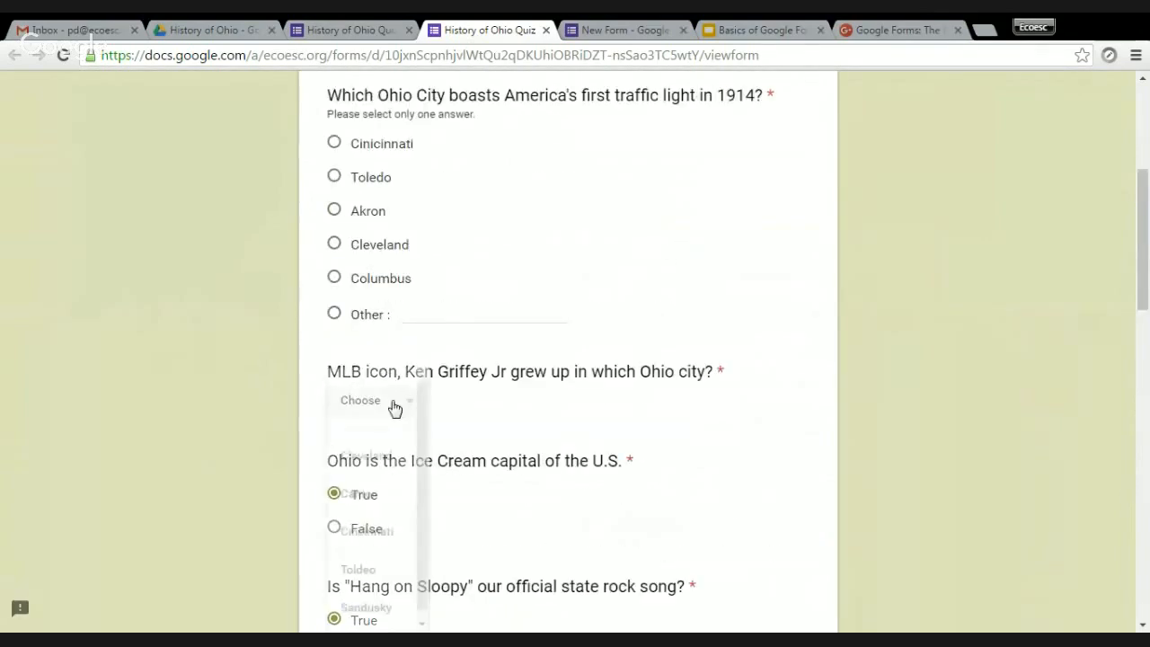
pyautogui.click(368, 532)
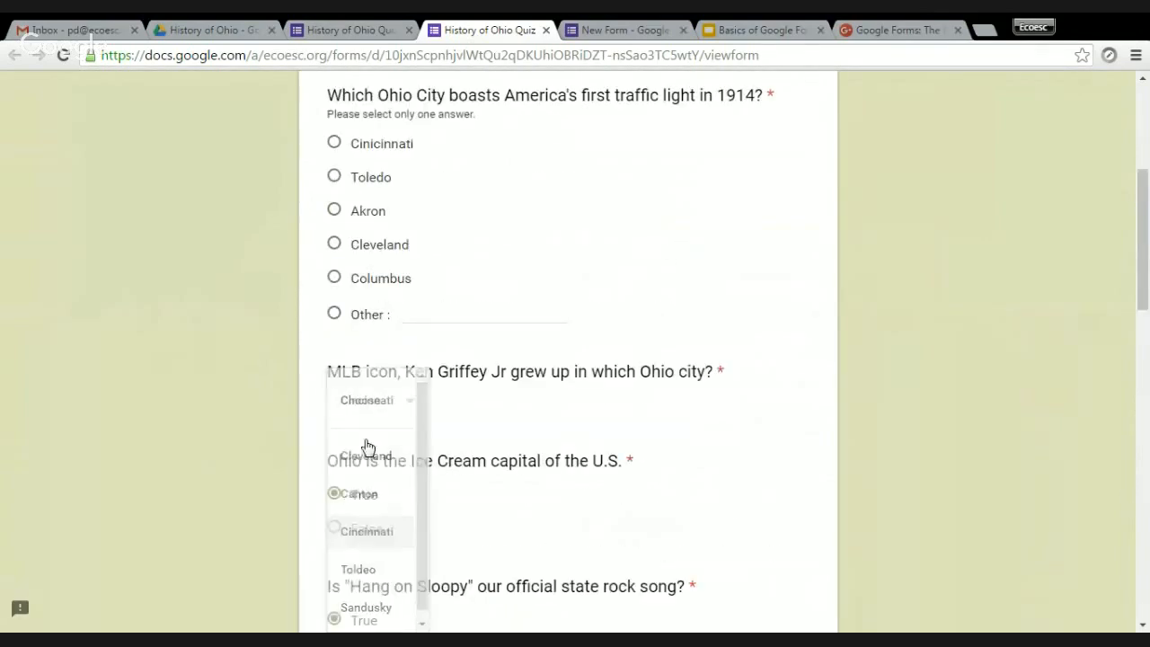
pyautogui.click(334, 243)
pyautogui.scroll(3, 228, 337)
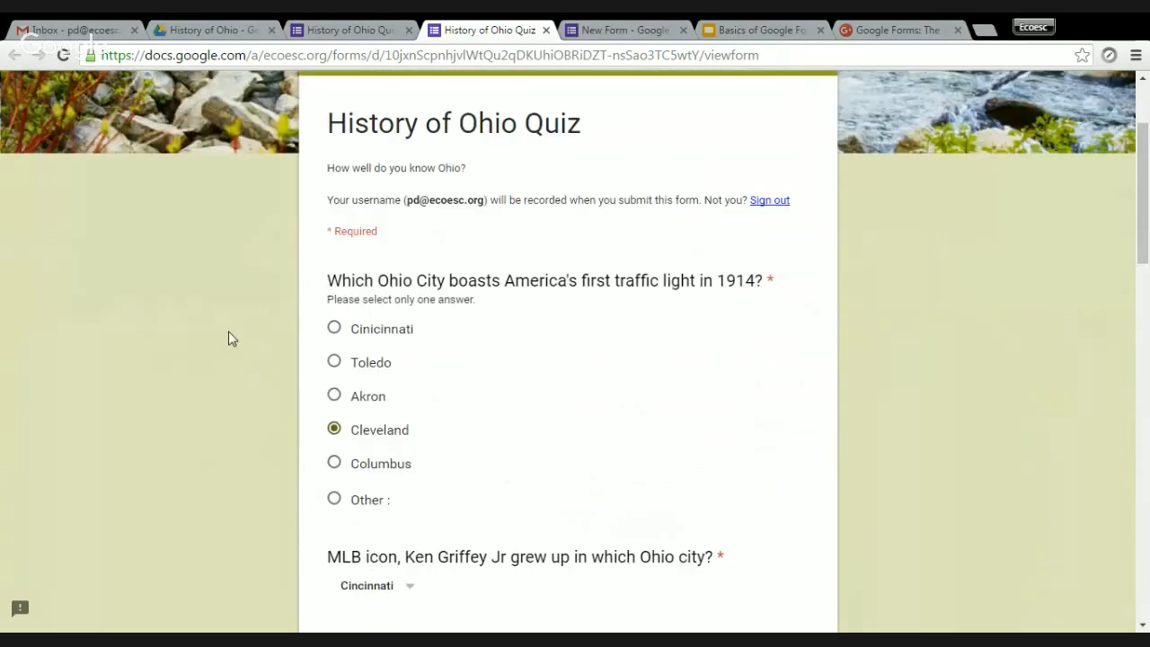
# Look over the completed answers and submit the quiz response.
pyautogui.scroll(-7, 251, 337)
pyautogui.scroll(4, 251, 337)
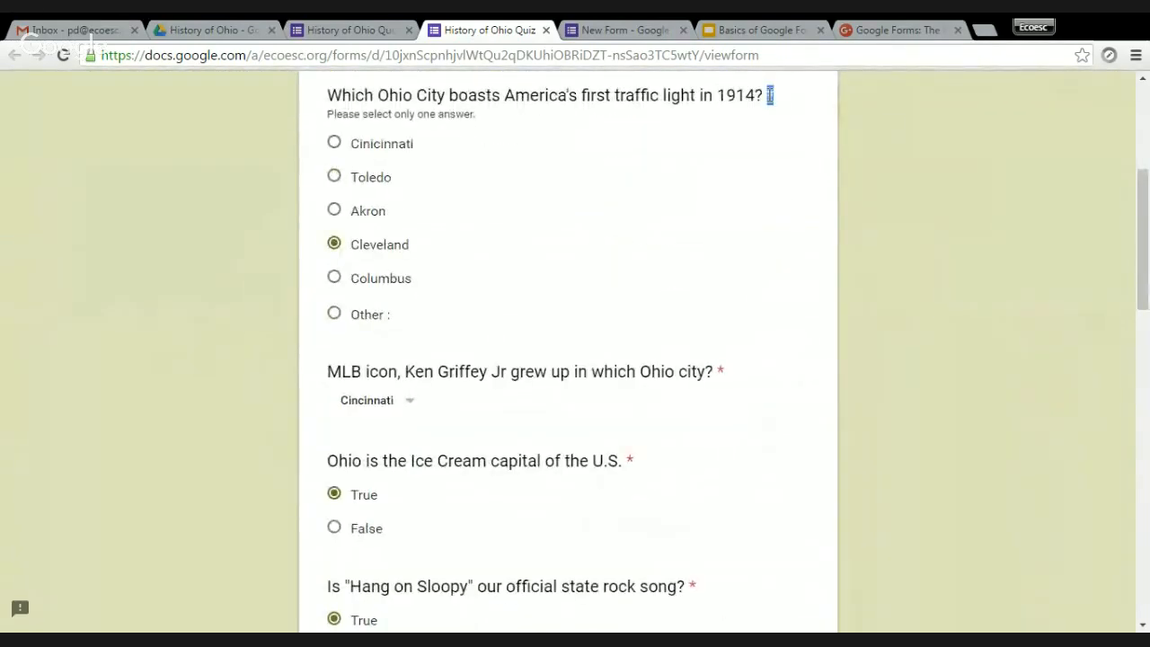
pyautogui.press('Down')
pyautogui.scroll(-9, 768, 294)
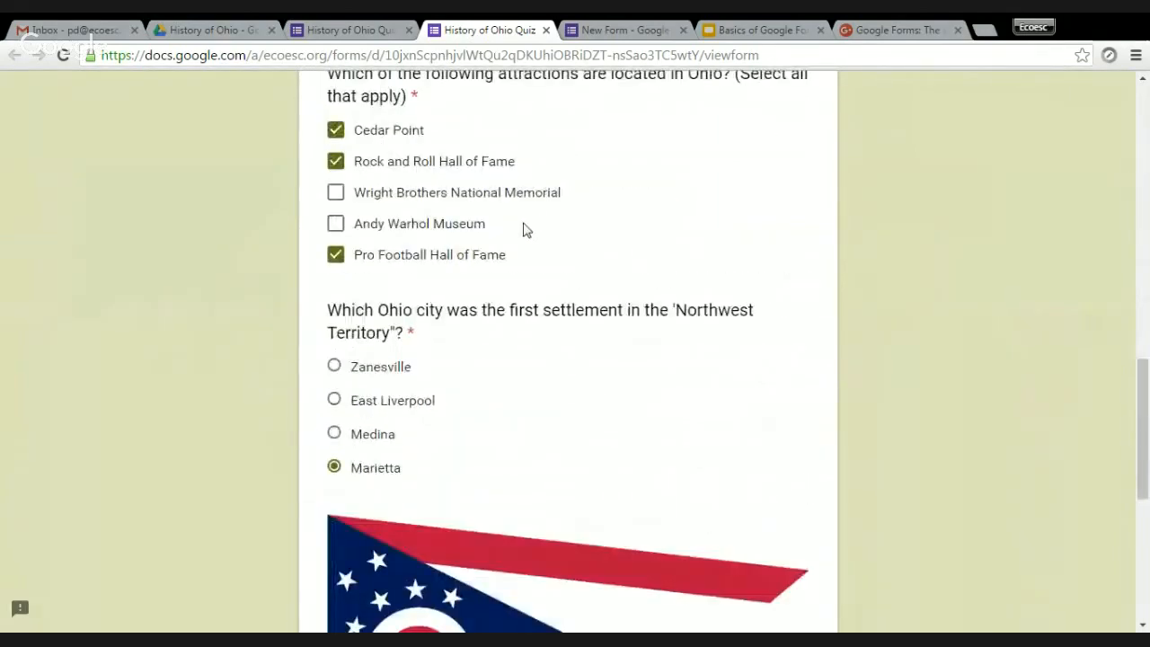
pyautogui.scroll(-5, 525, 229)
pyautogui.scroll(-1, 530, 261)
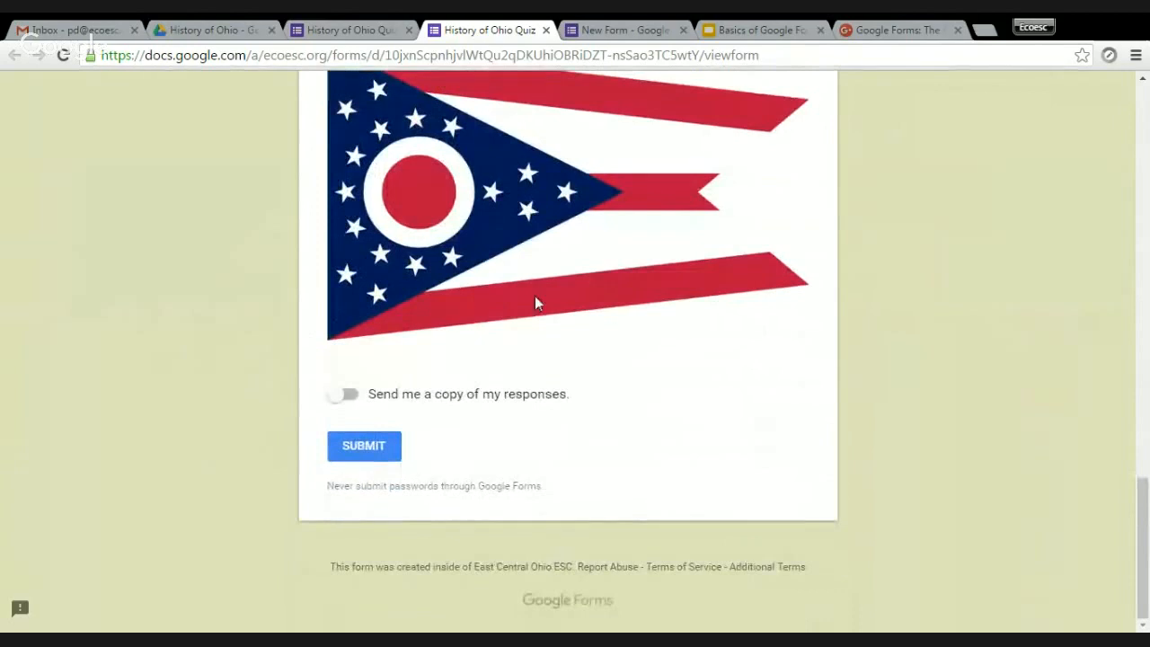
pyautogui.scroll(1, 521, 206)
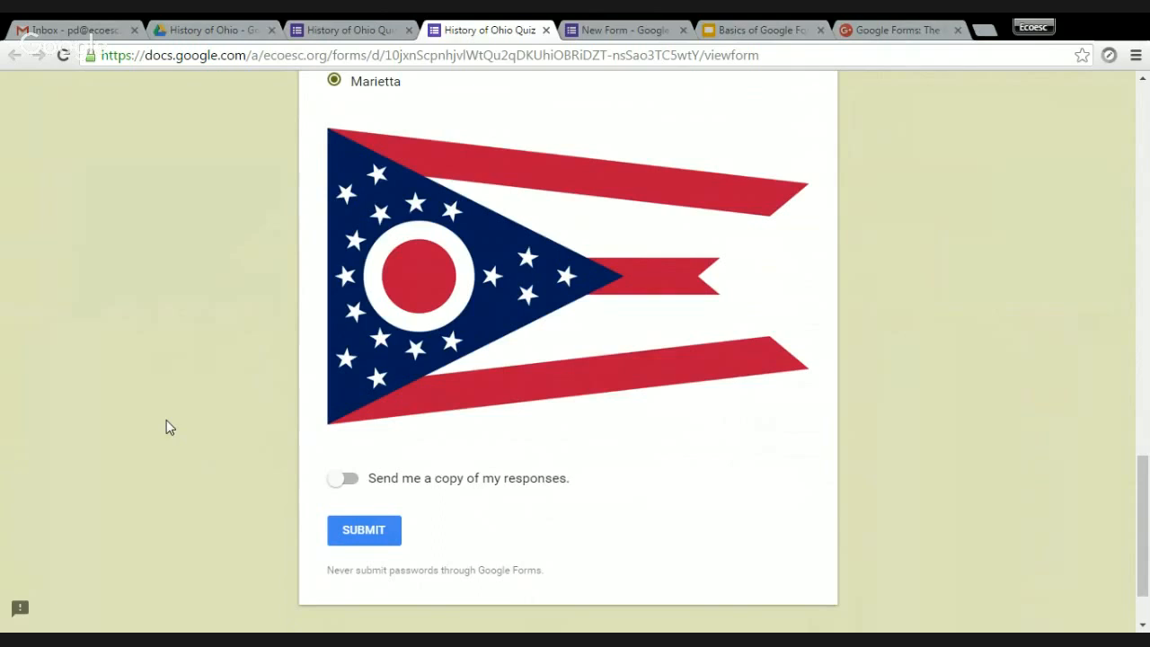
pyautogui.click(364, 532)
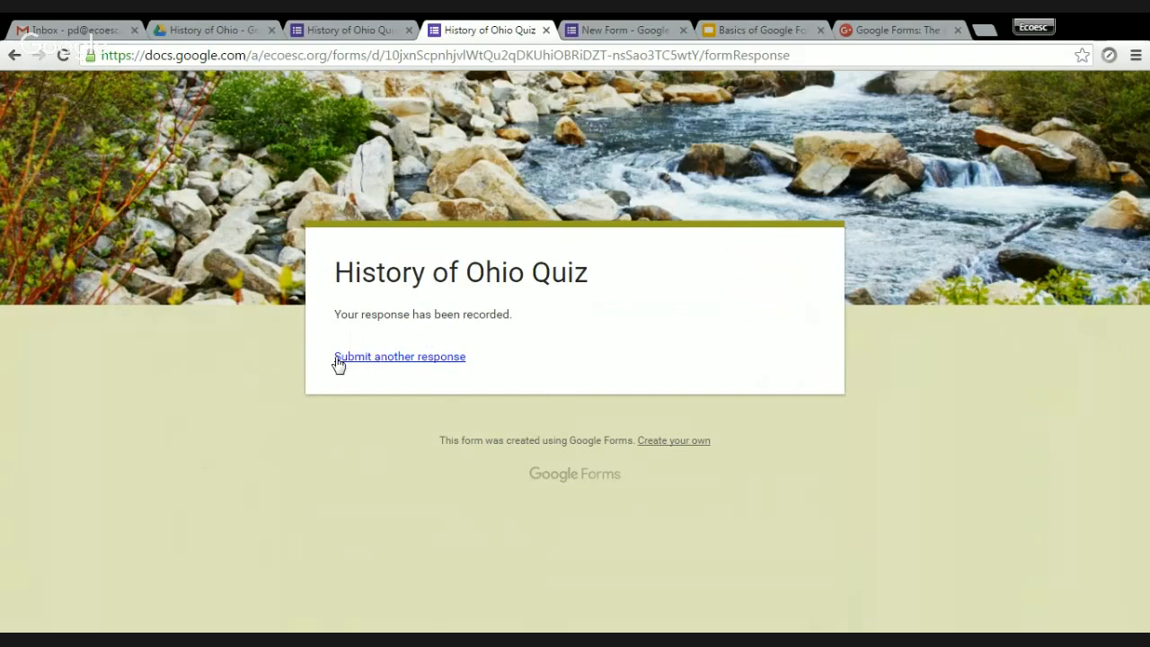
# In the quiz editor's settings, turn off the "Submit another response" link for respondents and save.
pyautogui.click(367, 32)
pyautogui.click(964, 99)
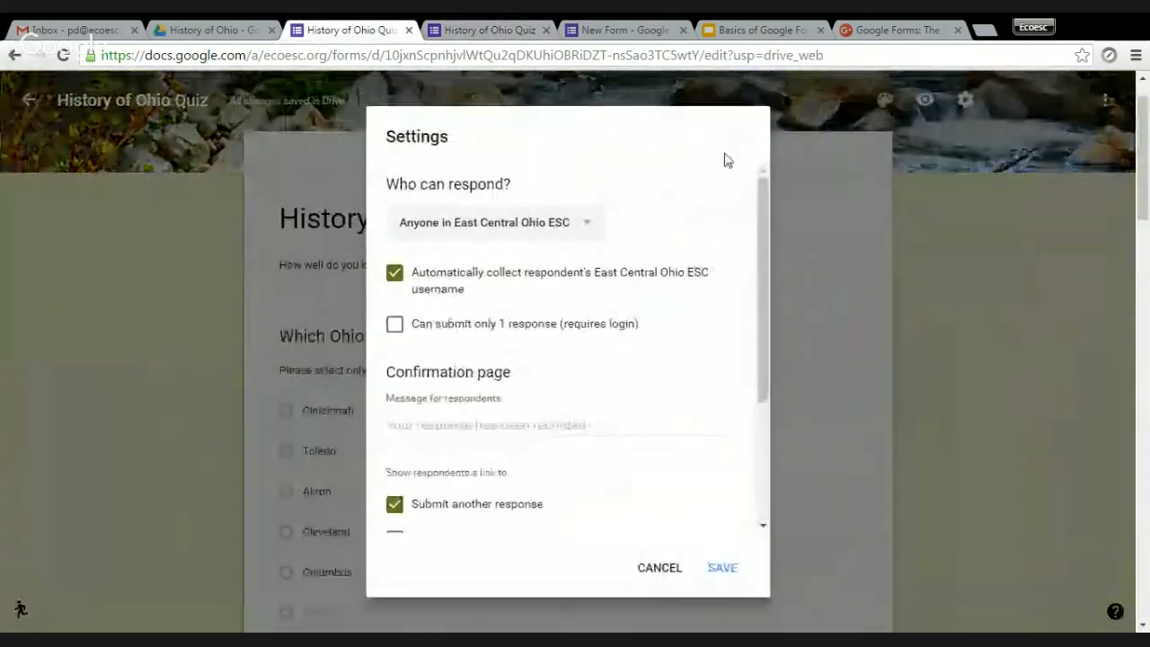
pyautogui.scroll(-2, 537, 311)
pyautogui.click(394, 335)
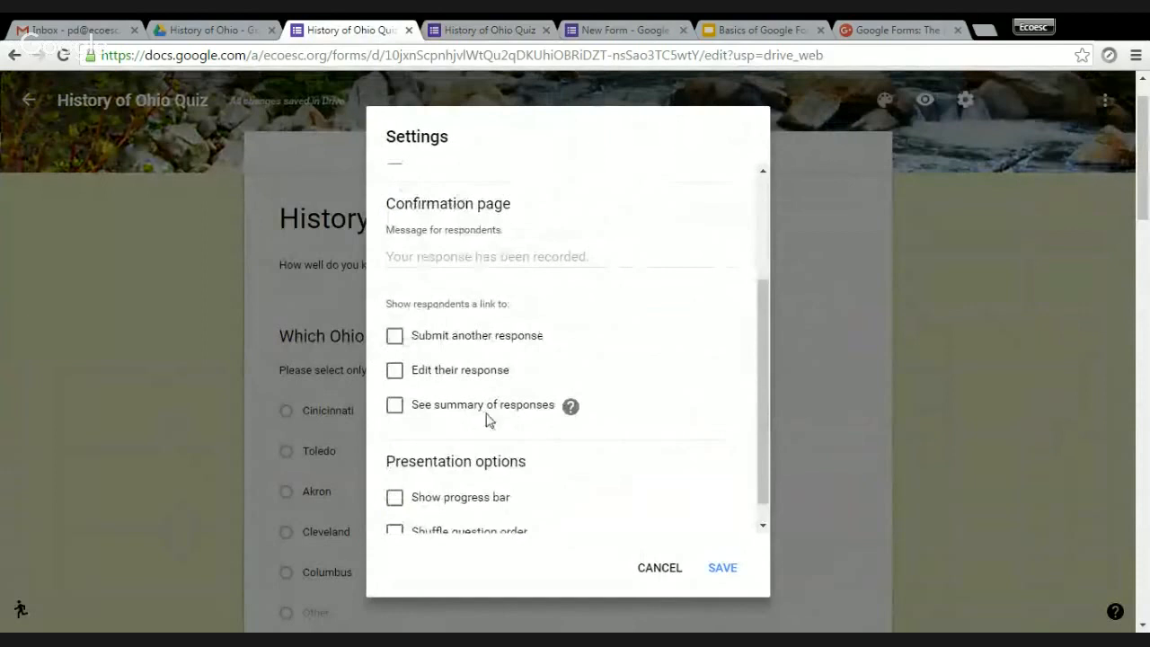
pyautogui.scroll(1, 487, 419)
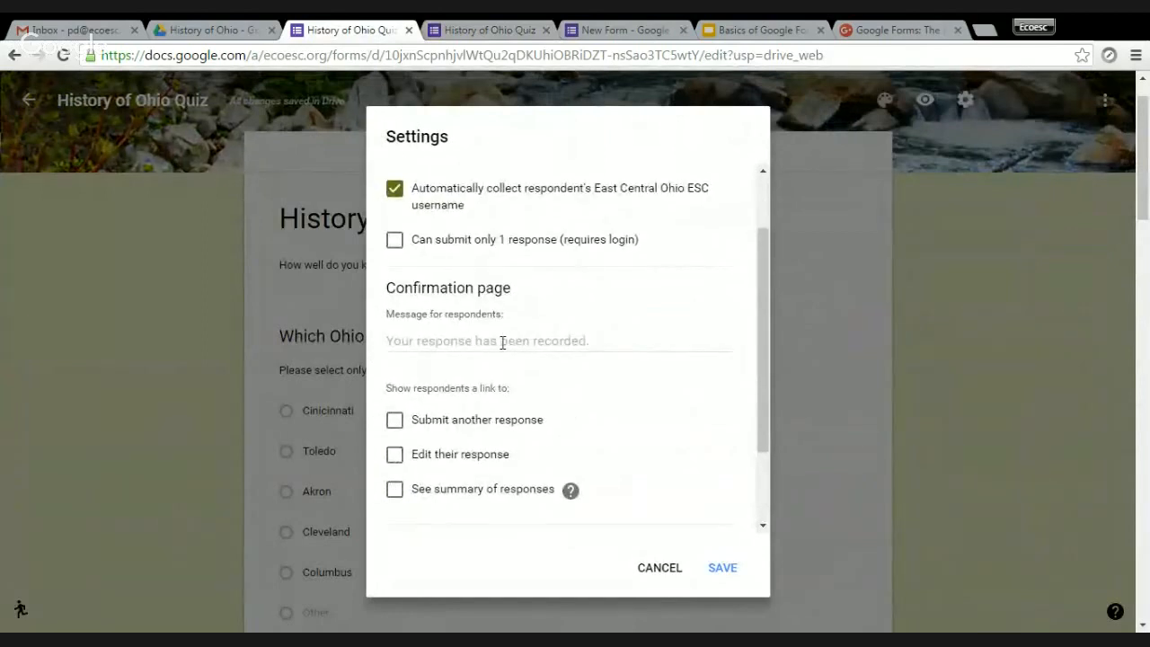
pyautogui.click(392, 345)
pyautogui.click(724, 569)
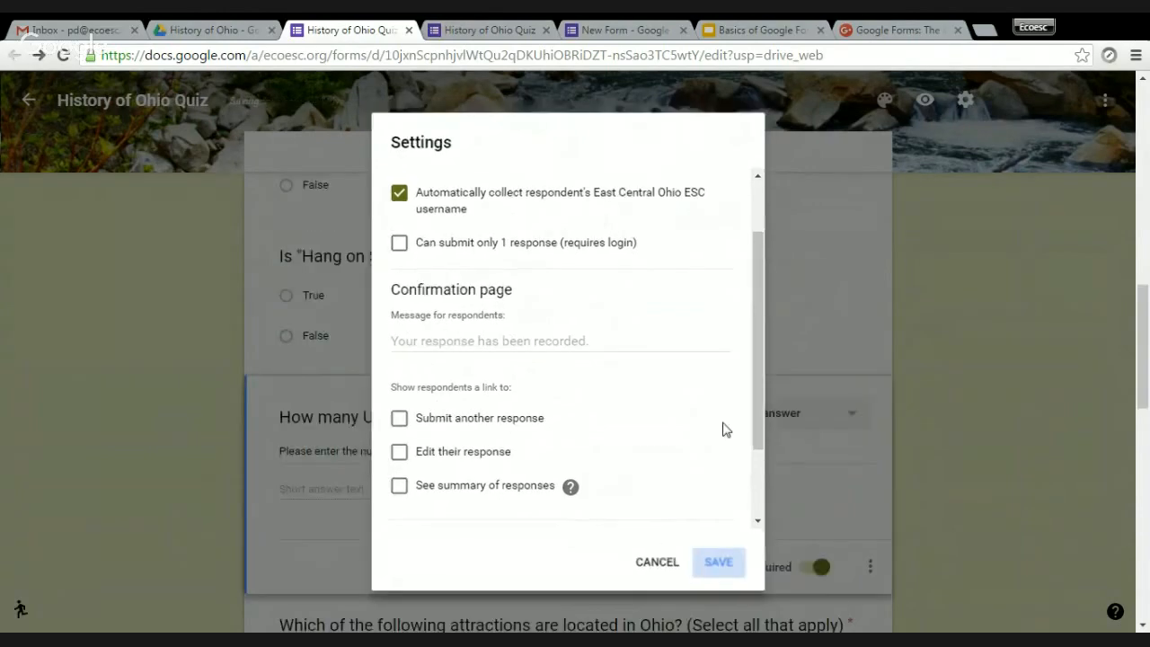
pyautogui.hotkey('ctrl', 'Tab')
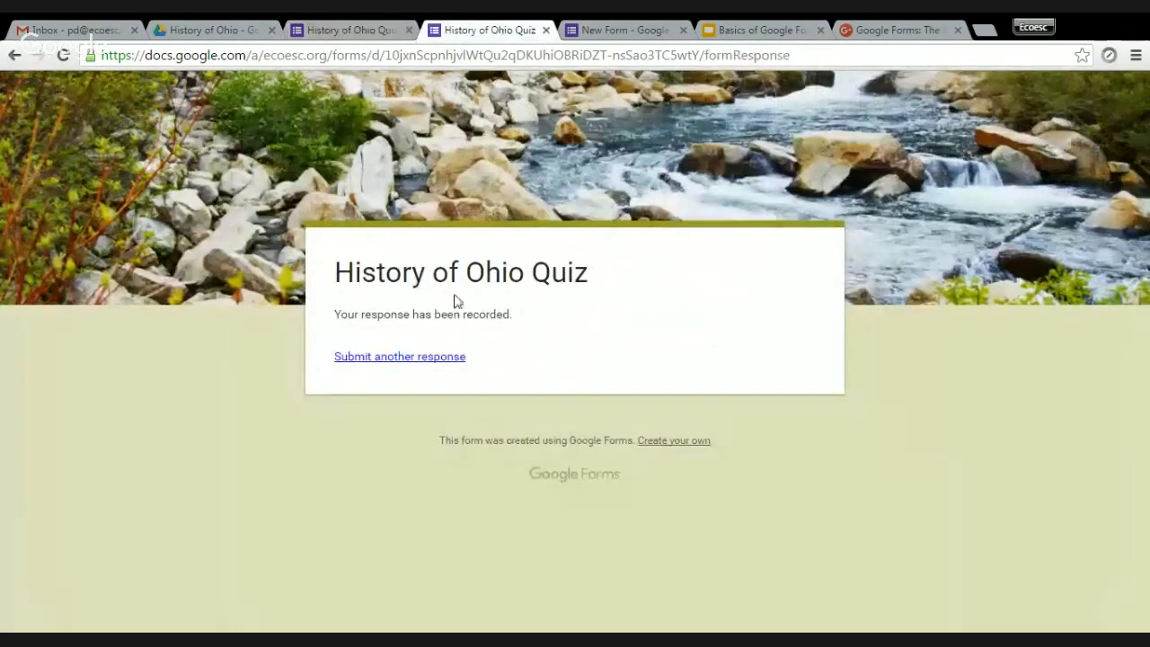
pyautogui.click(316, 33)
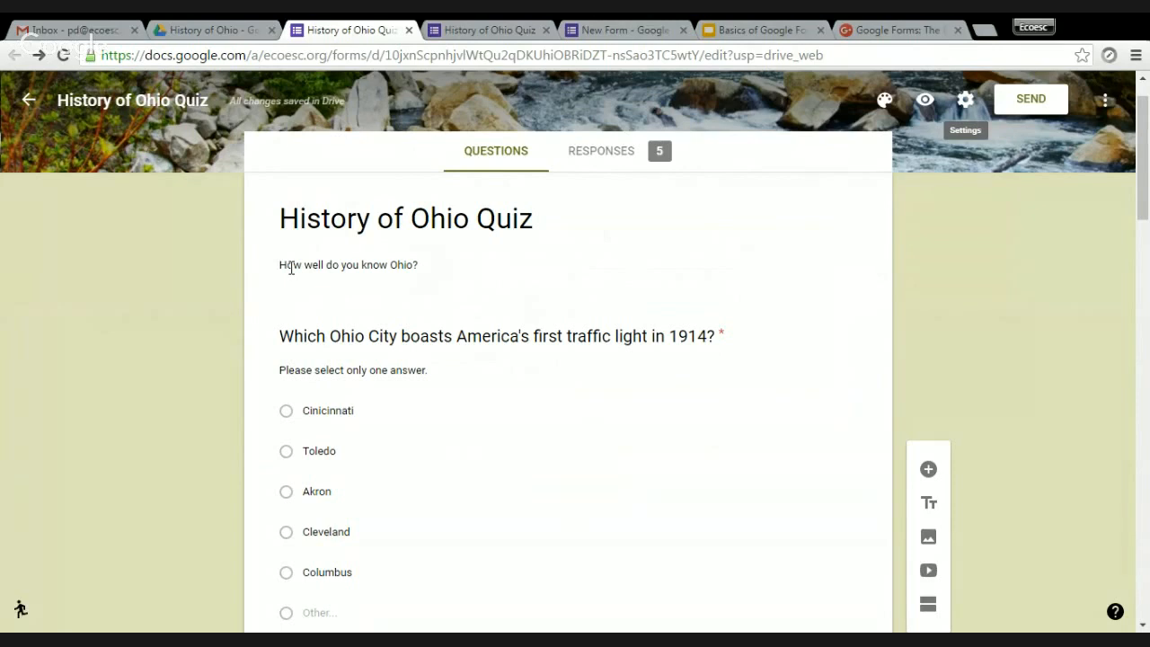
# Move the MLB icon question above the traffic light question and the "Hang on Sloopy" question below the U.S. Presidents question.
pyautogui.scroll(-3, 290, 268)
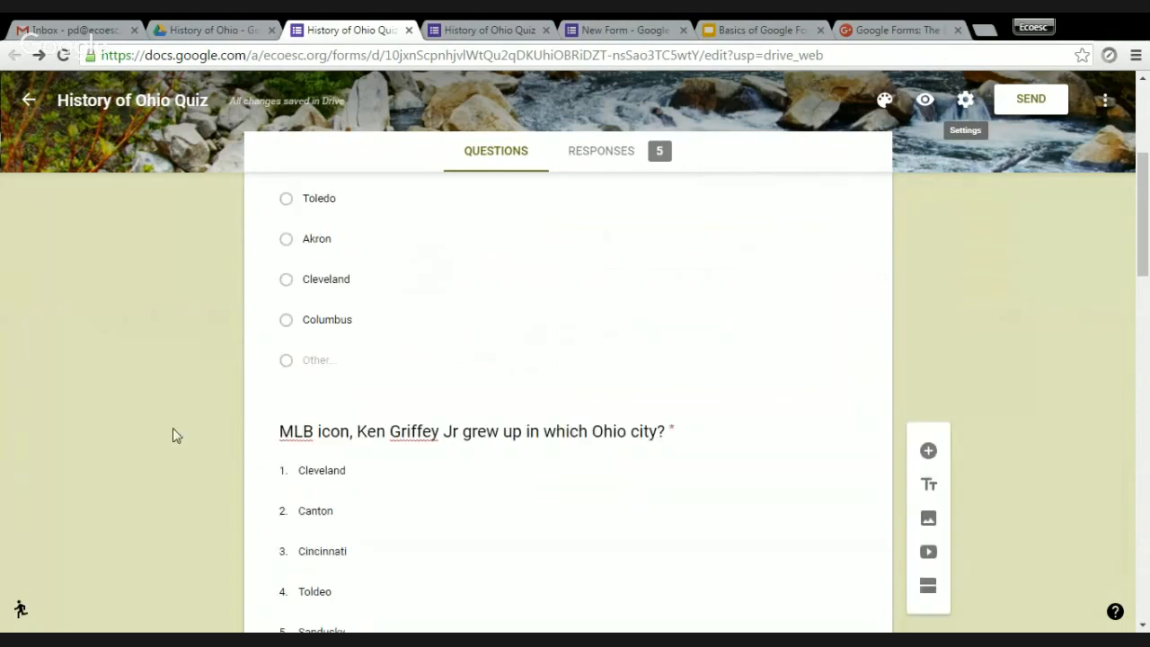
pyautogui.click(568, 412)
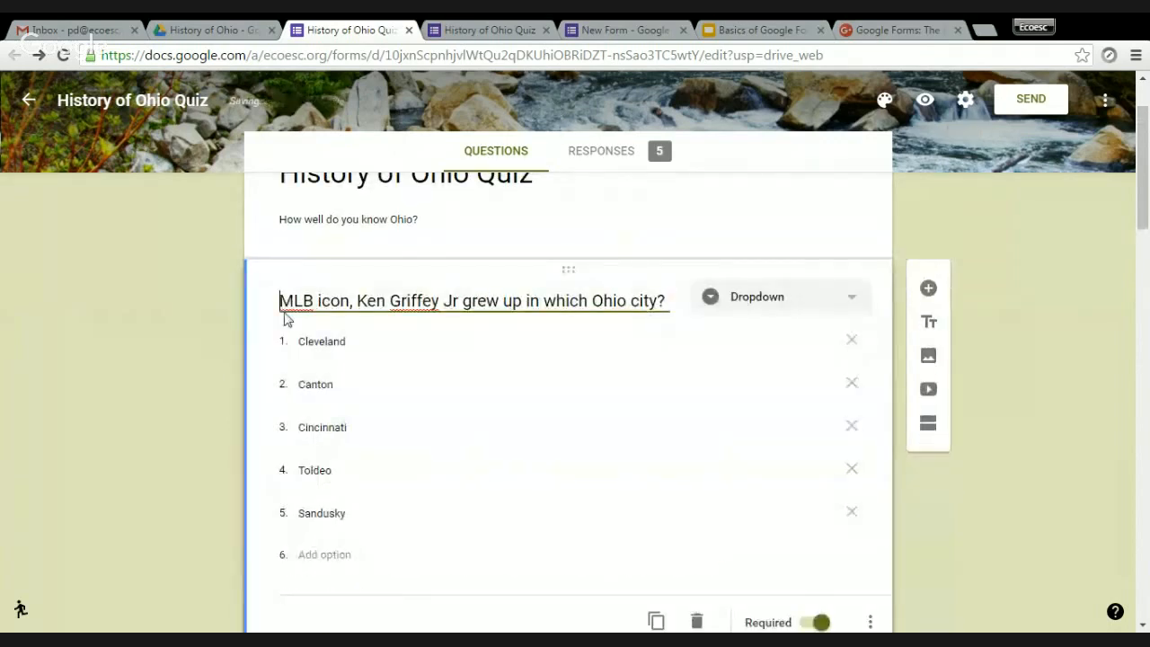
pyautogui.scroll(-3, 590, 297)
pyautogui.scroll(-5, 528, 502)
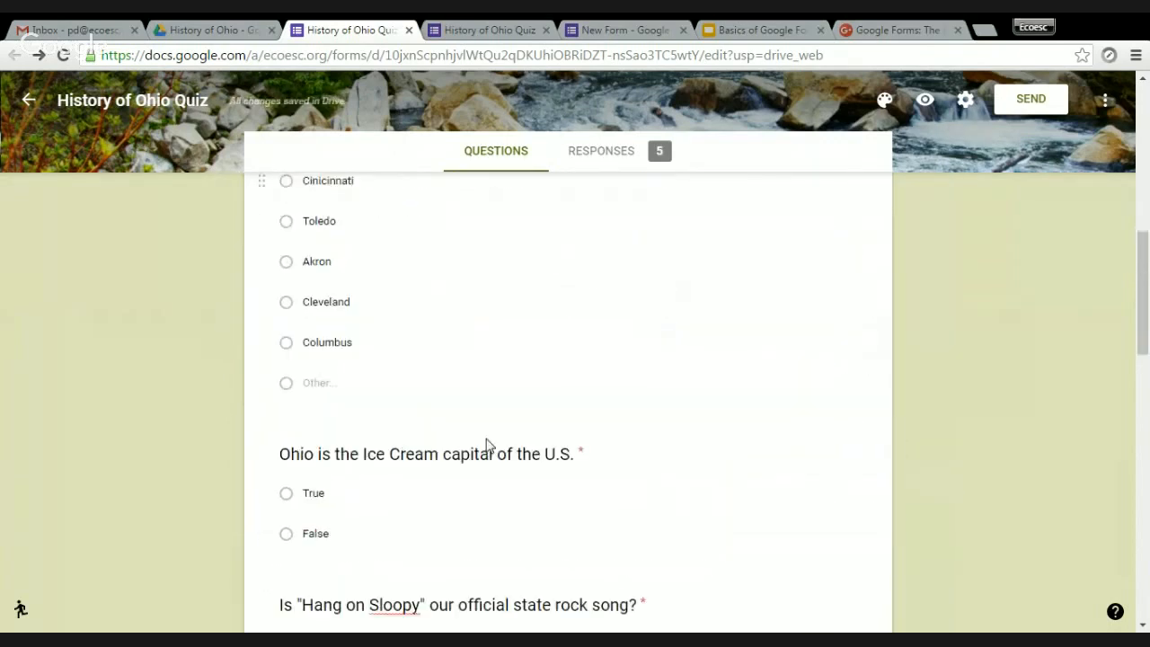
pyautogui.scroll(-2, 519, 495)
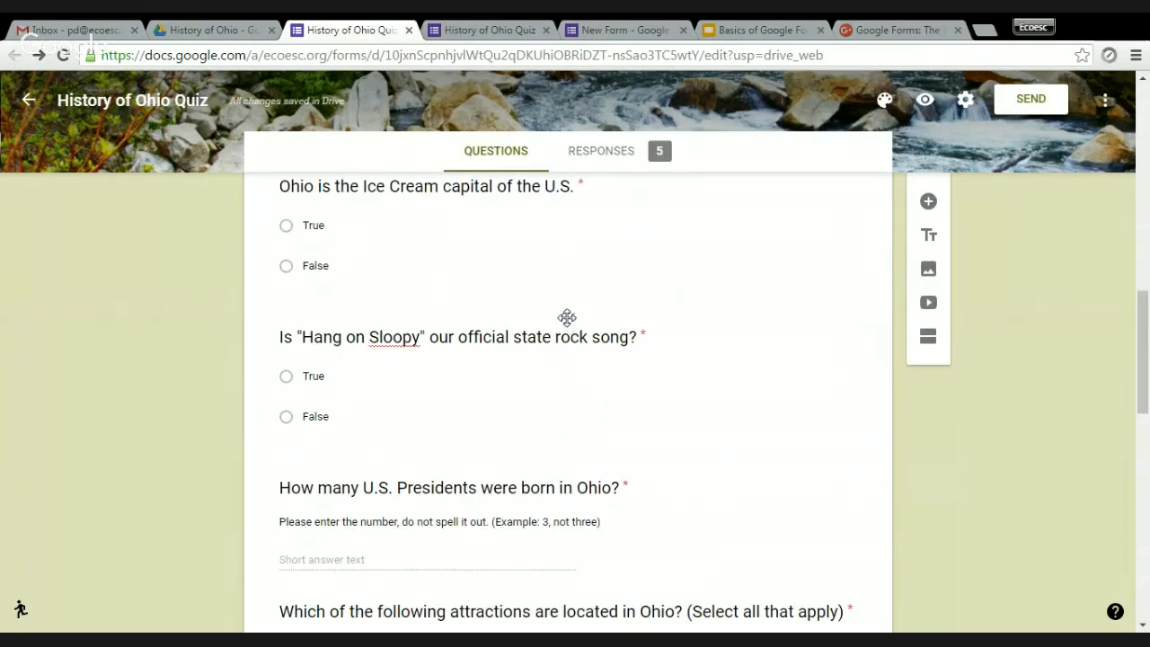
pyautogui.moveTo(568, 318); pyautogui.dragTo(564, 441)
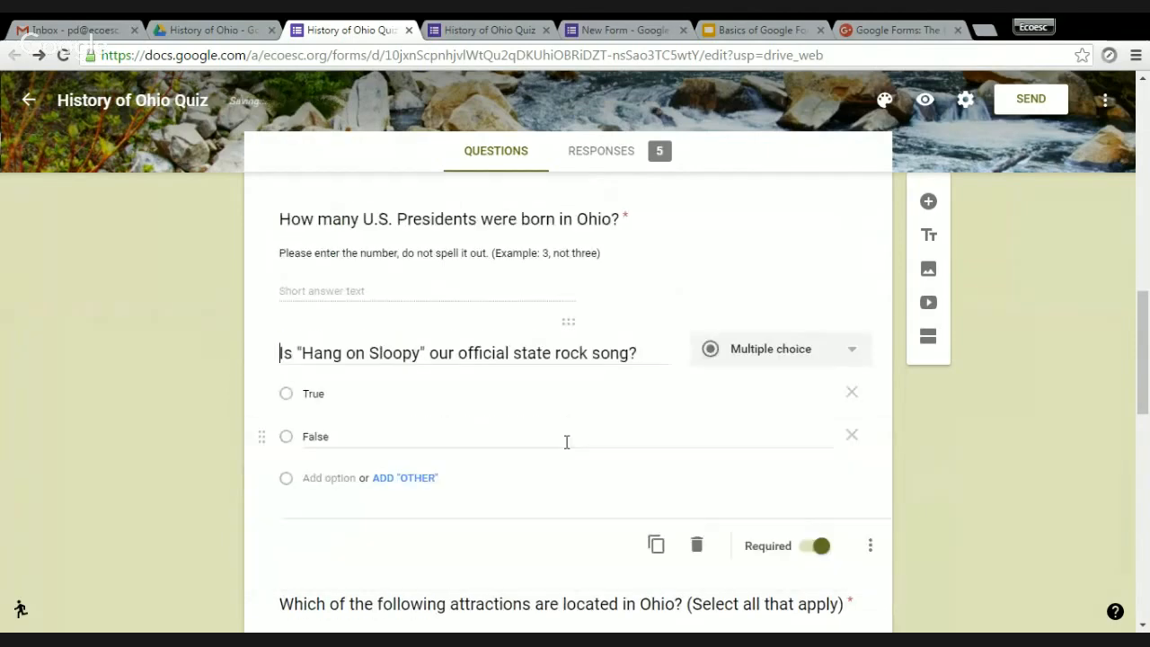
# Move the Ohio attractions question directly below the Ice Cream capital question, and the Ohio flag image to the start of the quiz.
pyautogui.scroll(-3, 103, 377)
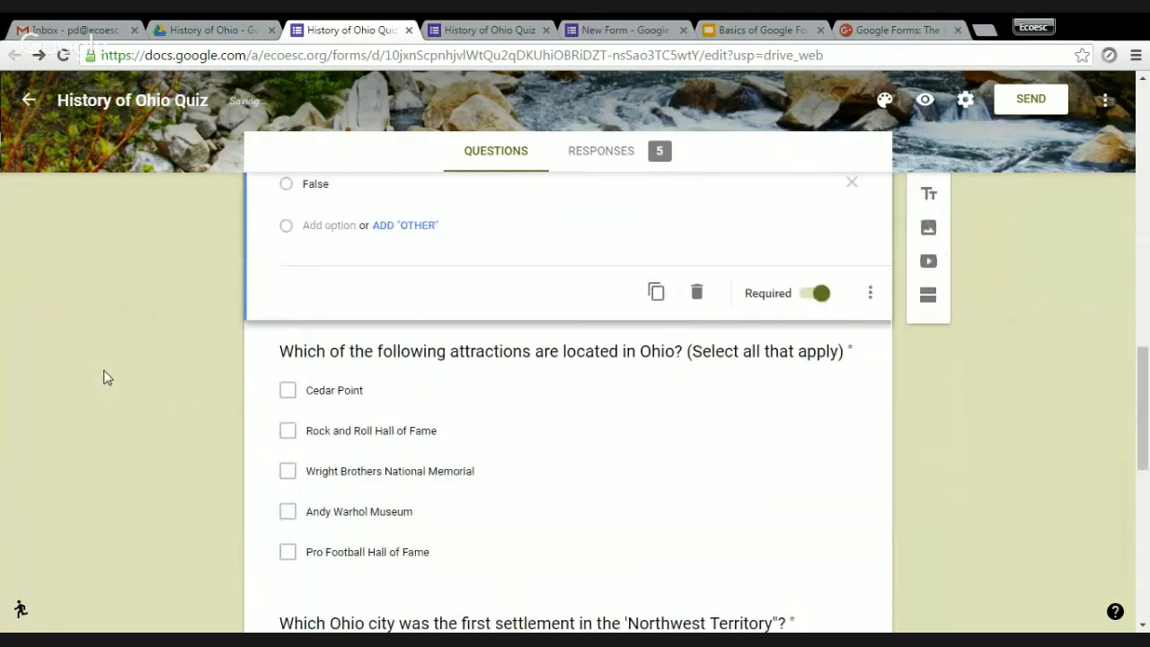
pyautogui.moveTo(568, 332)
pyautogui.mouseDown()
pyautogui.moveTo(560, 182)
pyautogui.moveTo(560, 380)
pyautogui.moveTo(554, 342)
pyautogui.mouseUp()
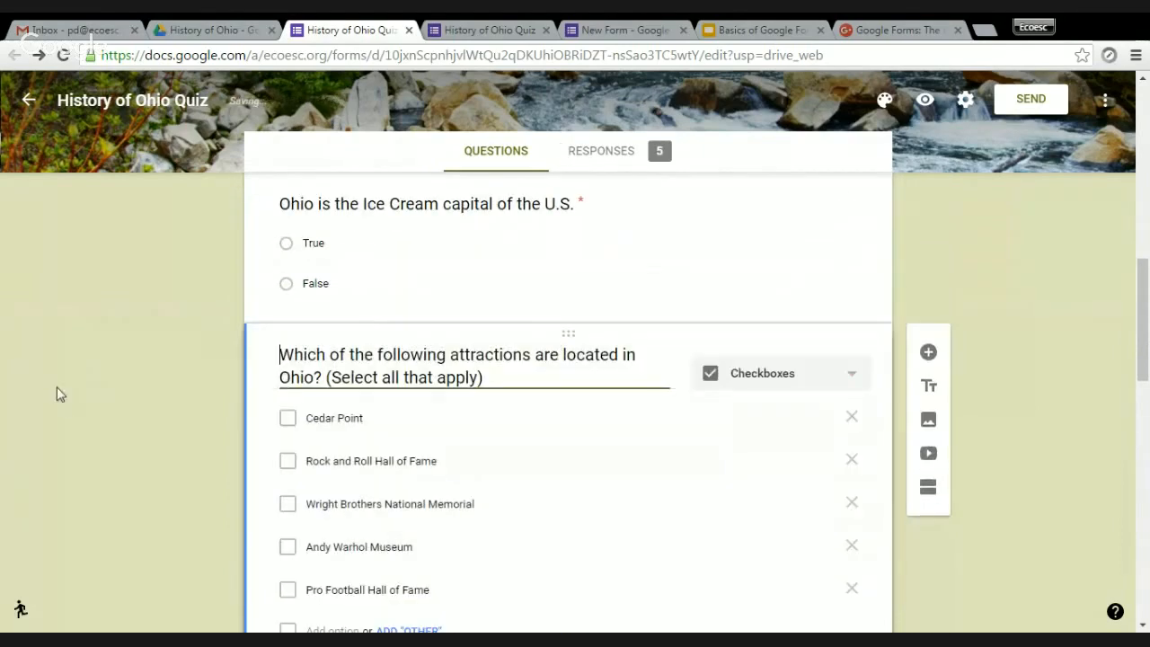
pyautogui.scroll(-10, 82, 430)
pyautogui.scroll(5, 145, 434)
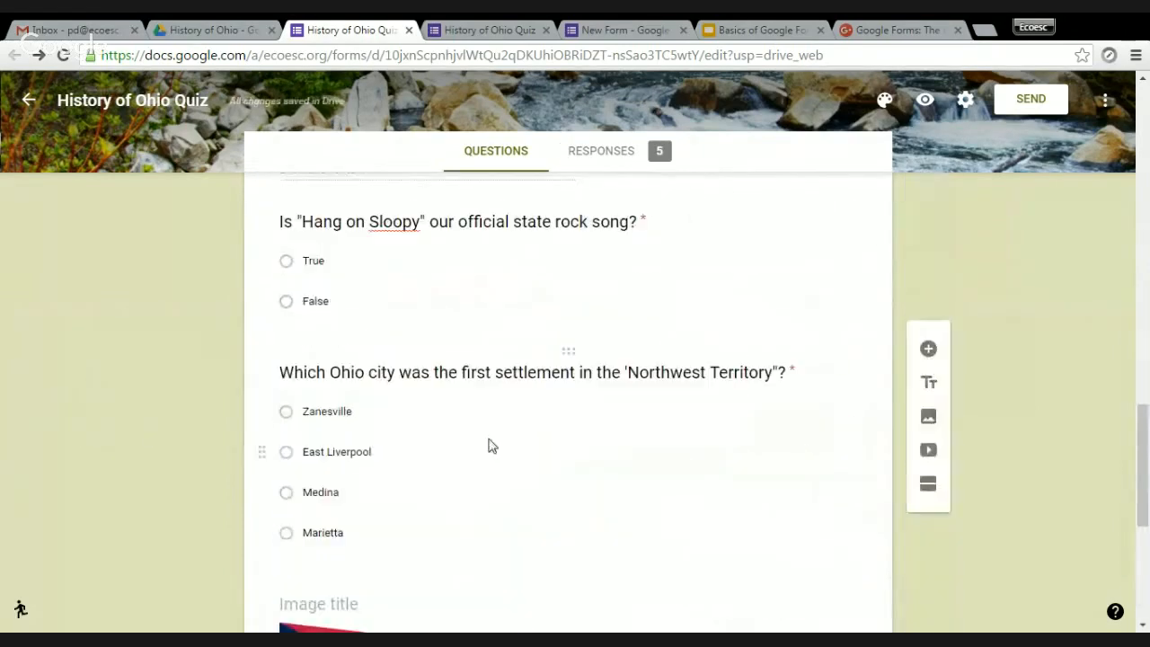
pyautogui.scroll(-3, 571, 416)
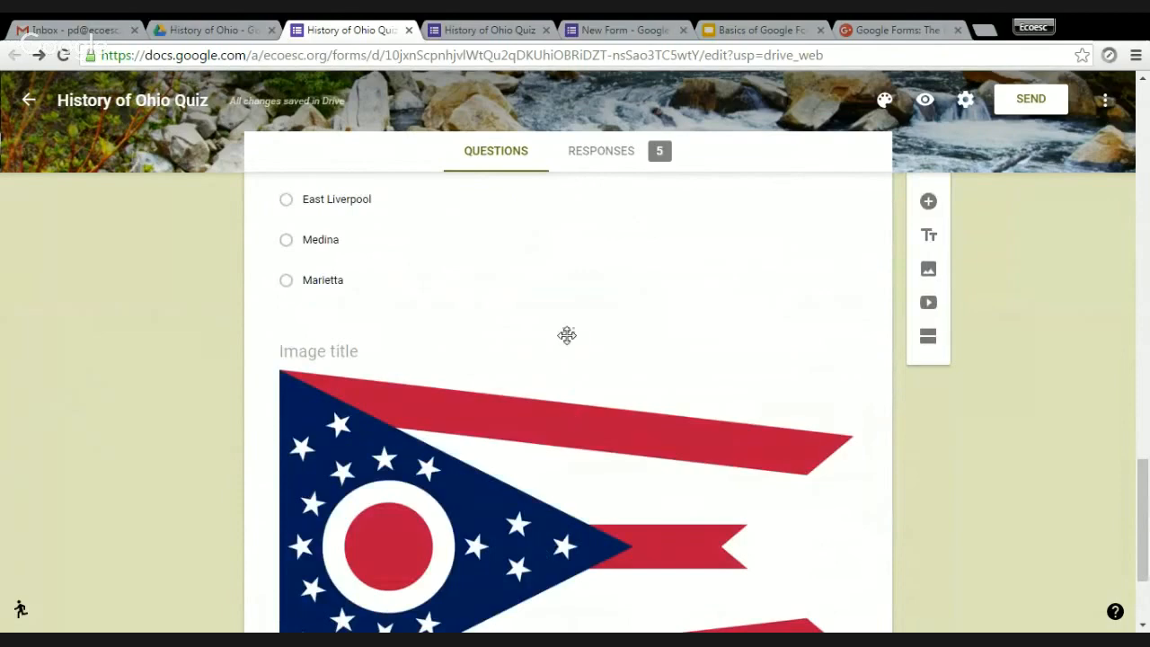
pyautogui.moveTo(567, 332); pyautogui.dragTo(574, 29)
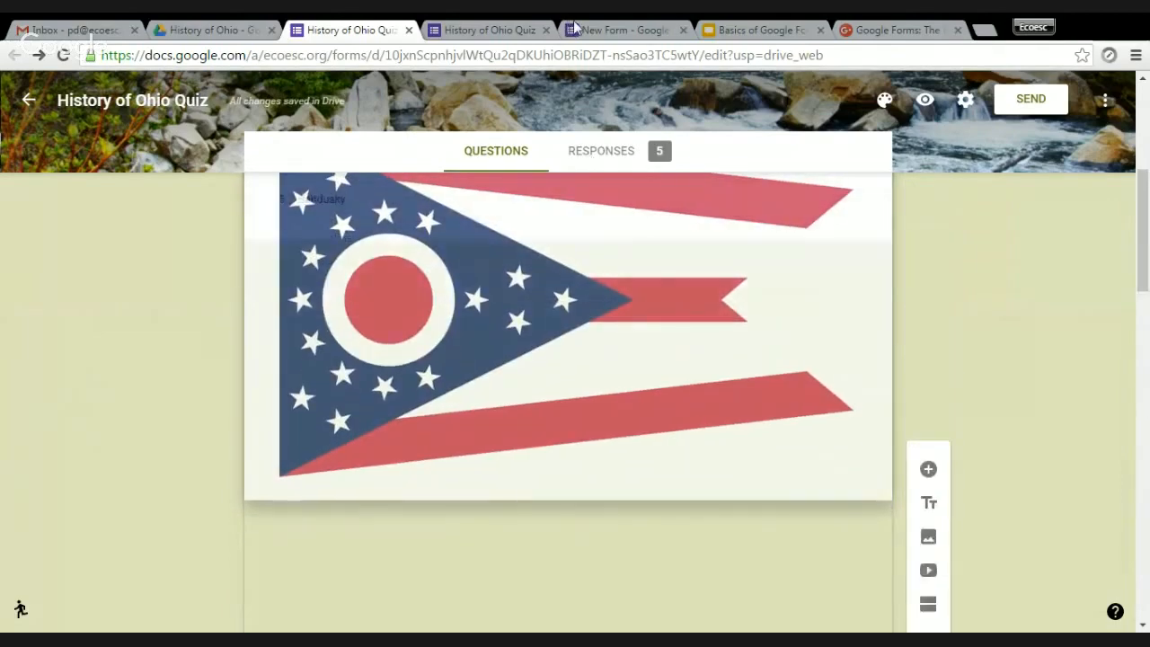
pyautogui.moveTo(557, 218); pyautogui.dragTo(558, 222)
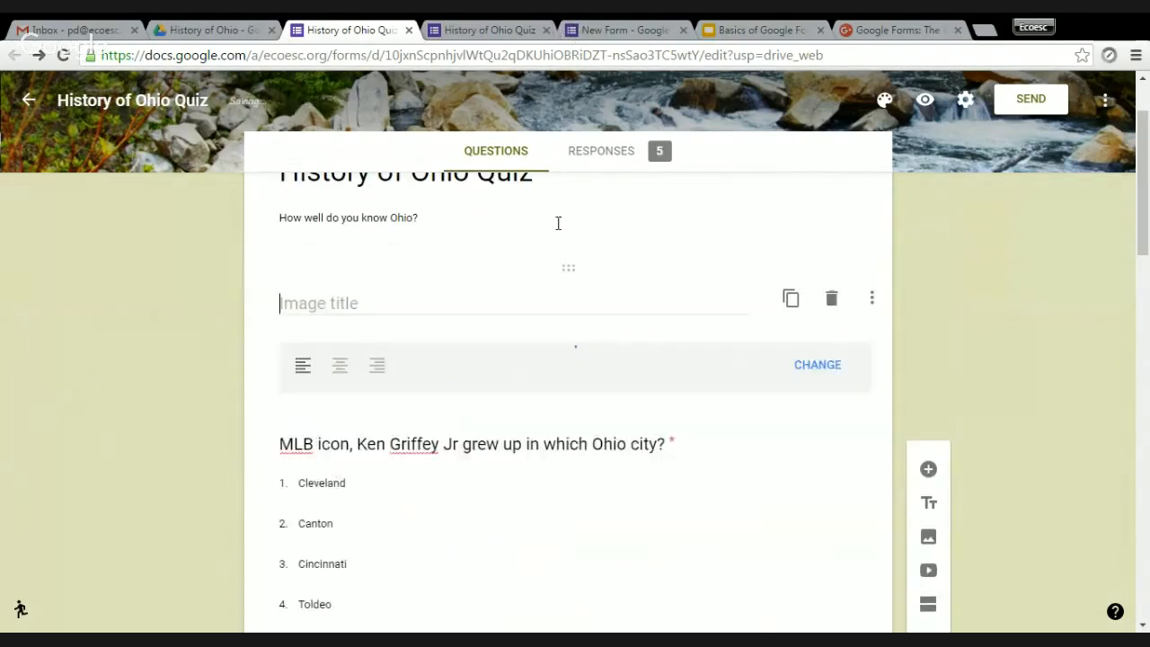
pyautogui.scroll(-2, 167, 339)
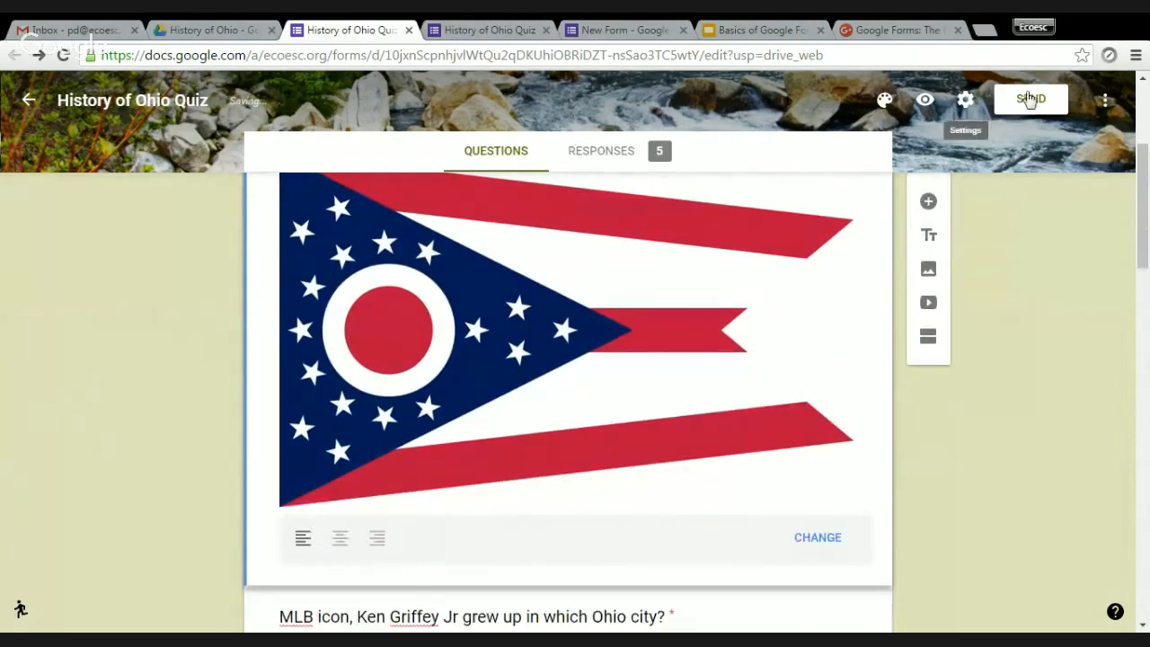
# Preview the quiz to check the flag image and question order, and close the open live form pages.
pyautogui.click(924, 99)
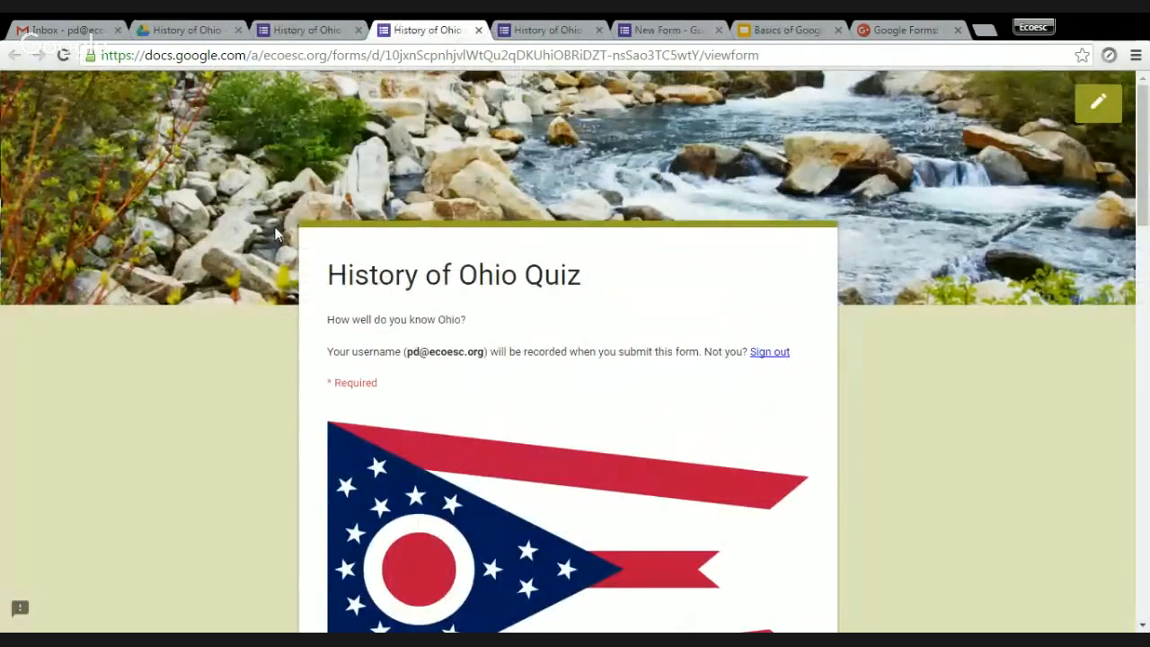
pyautogui.scroll(-2, 143, 270)
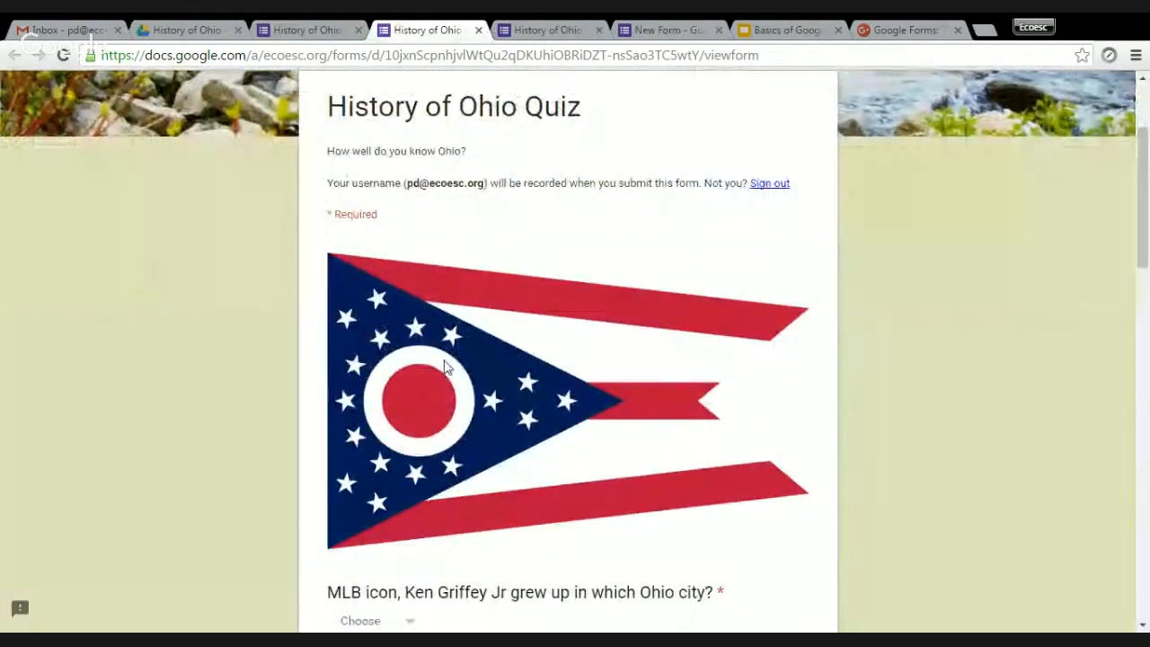
pyautogui.scroll(-4, 444, 369)
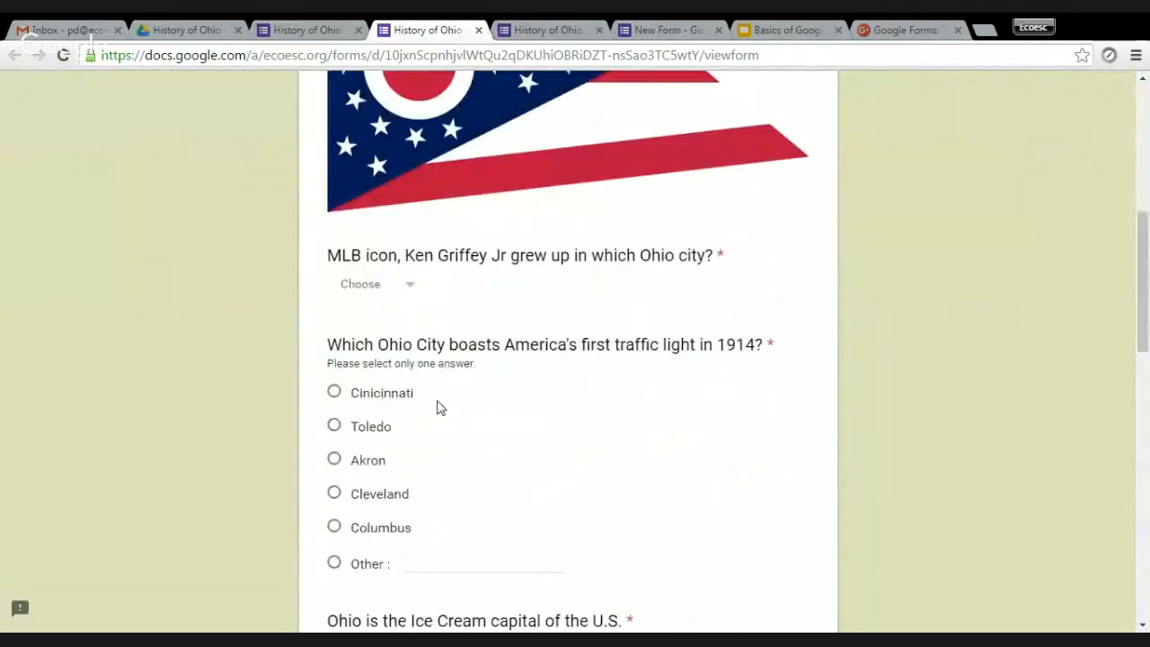
pyautogui.scroll(5, 440, 406)
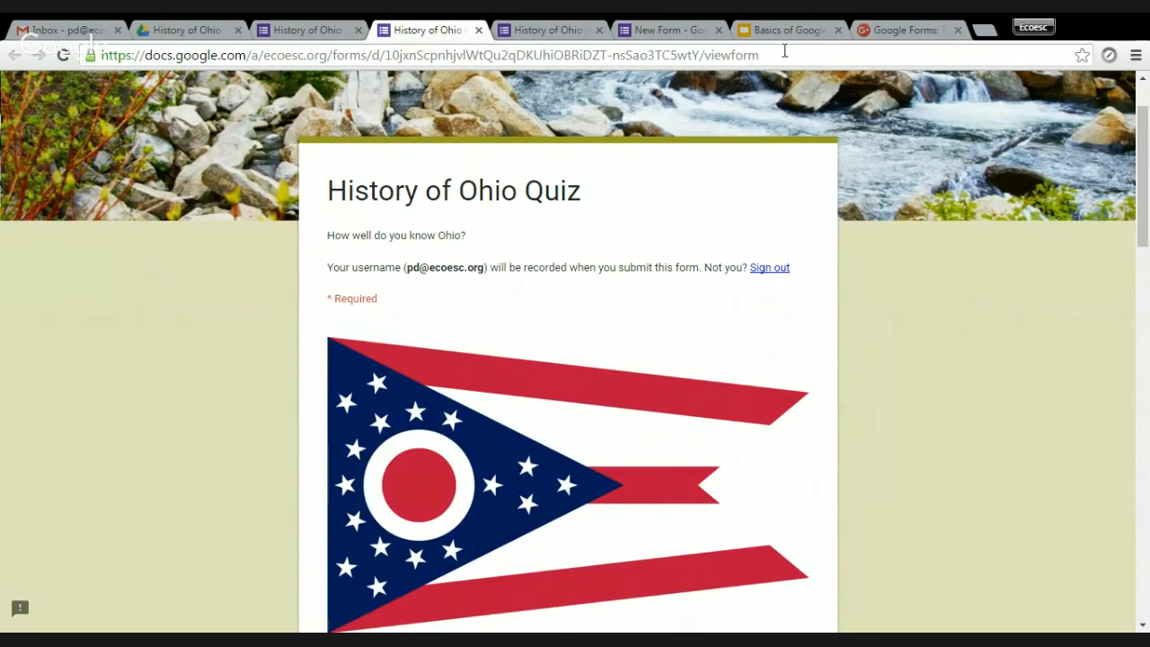
pyautogui.scroll(2, 685, 150)
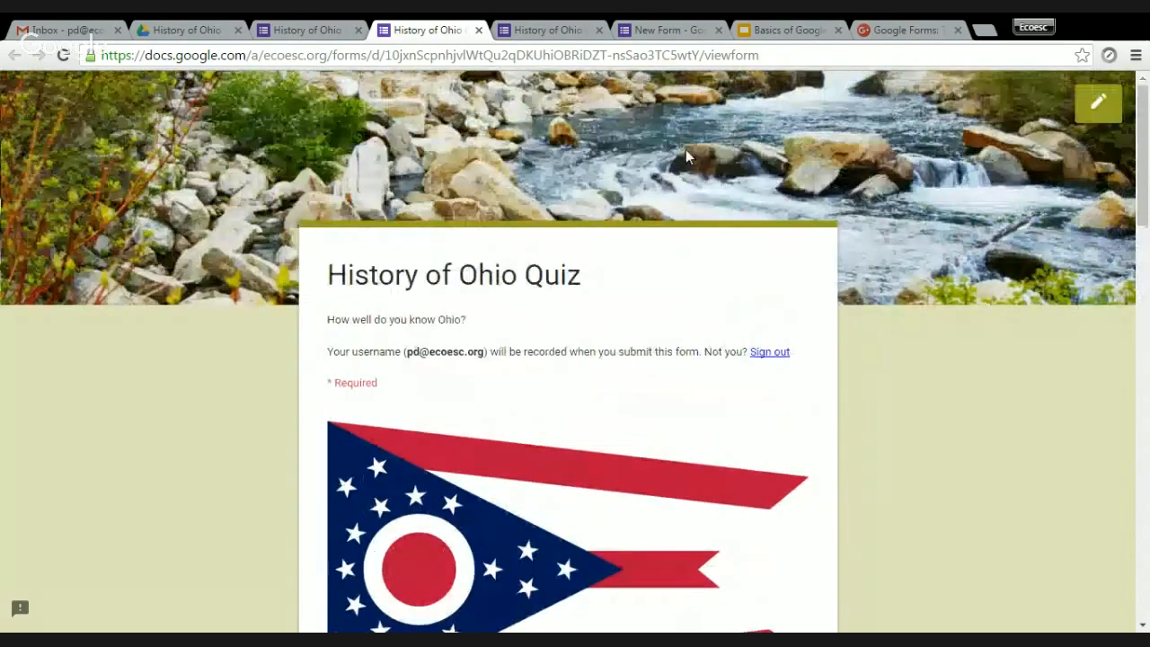
pyautogui.click(478, 30)
pyautogui.click(479, 30)
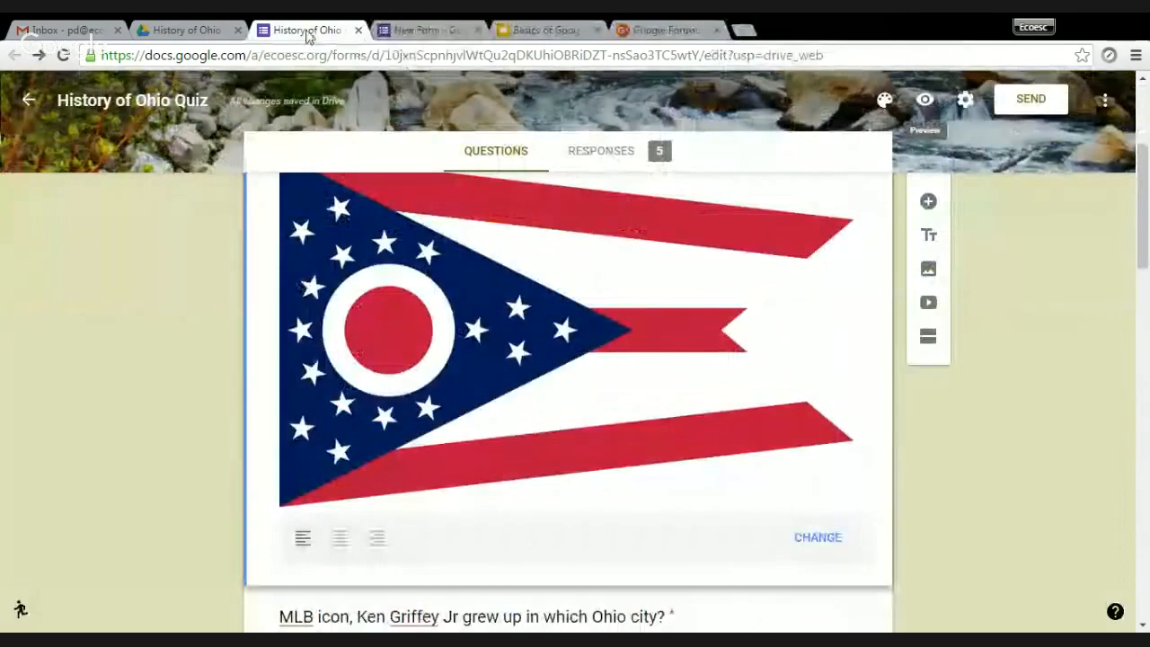
# Move the Ohio flag image down from the start of the quiz so the MLB icon question comes first.
pyautogui.scroll(-3, 667, 274)
pyautogui.scroll(6, 664, 268)
pyautogui.scroll(-2, 657, 271)
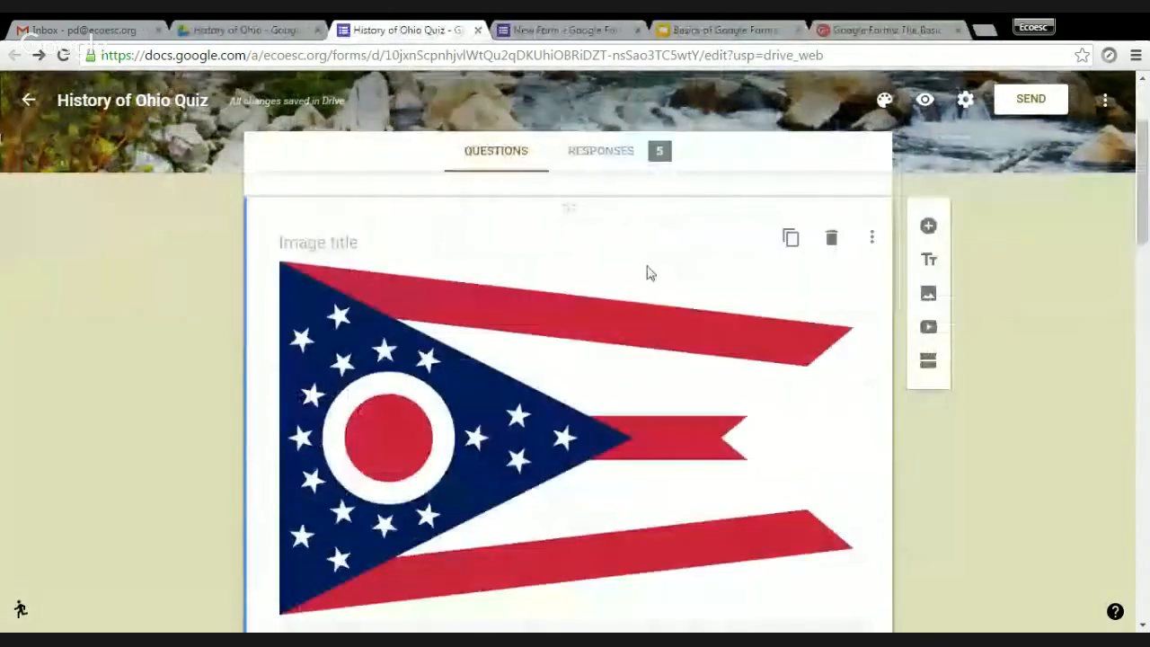
pyautogui.moveTo(570, 207); pyautogui.dragTo(354, 498)
pyautogui.scroll(10, 279, 477)
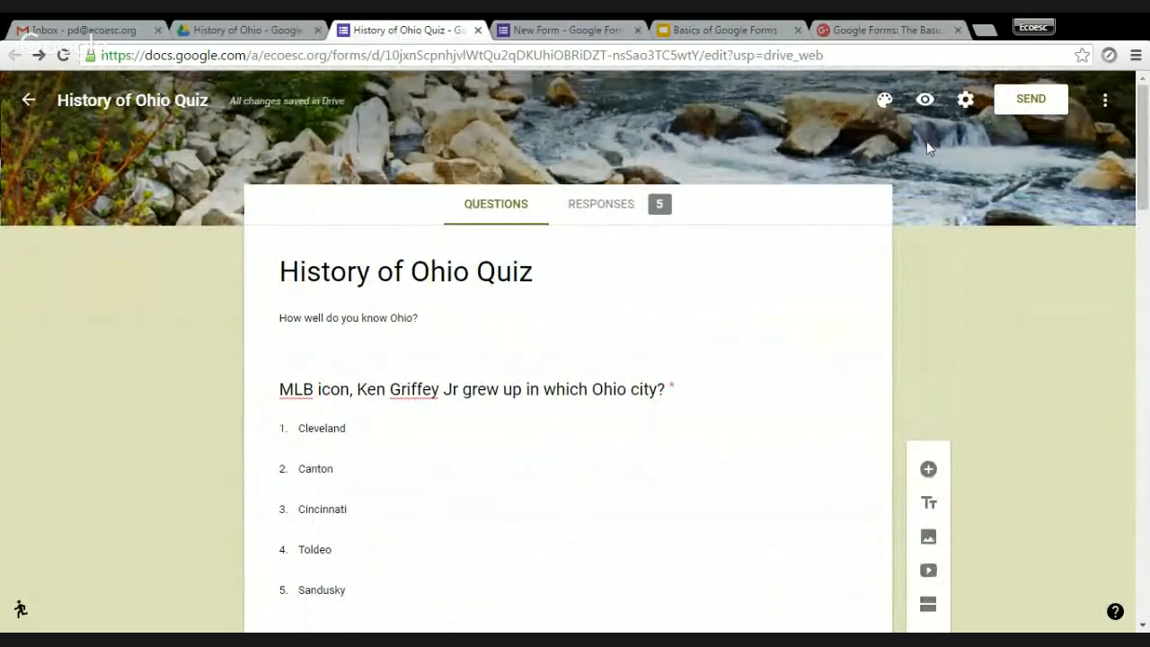
# Glance at the form settings without changing them, and open the sharing settings for adding collaborators to the quiz.
pyautogui.click(967, 102)
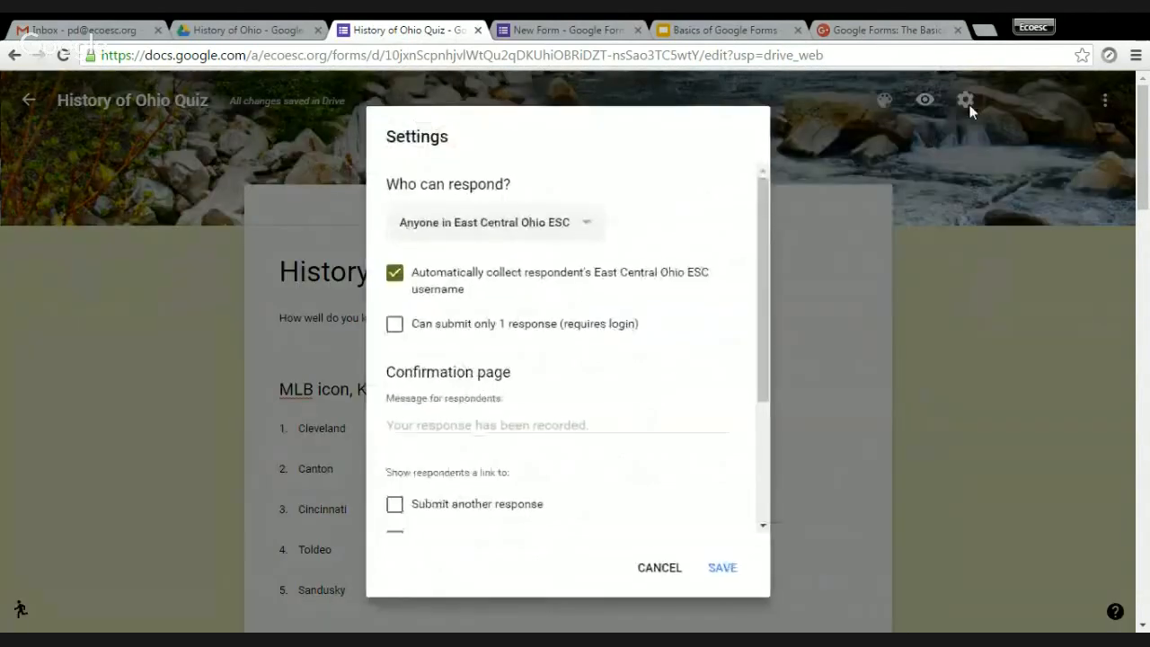
pyautogui.click(992, 343)
pyautogui.click(1105, 100)
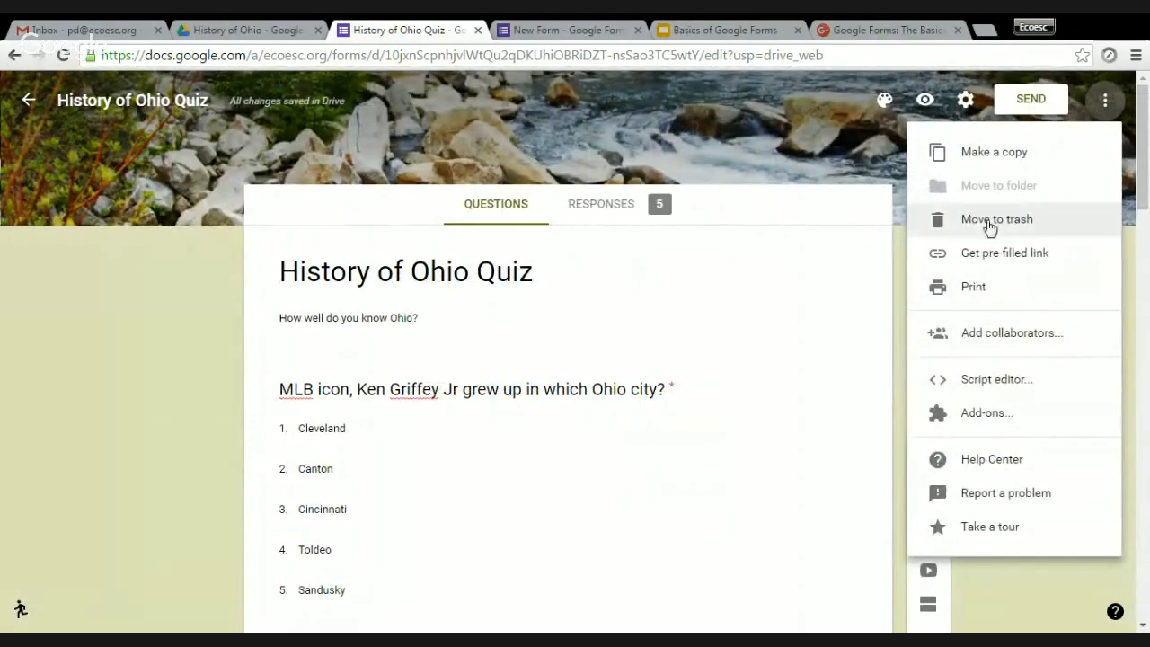
pyautogui.click(976, 336)
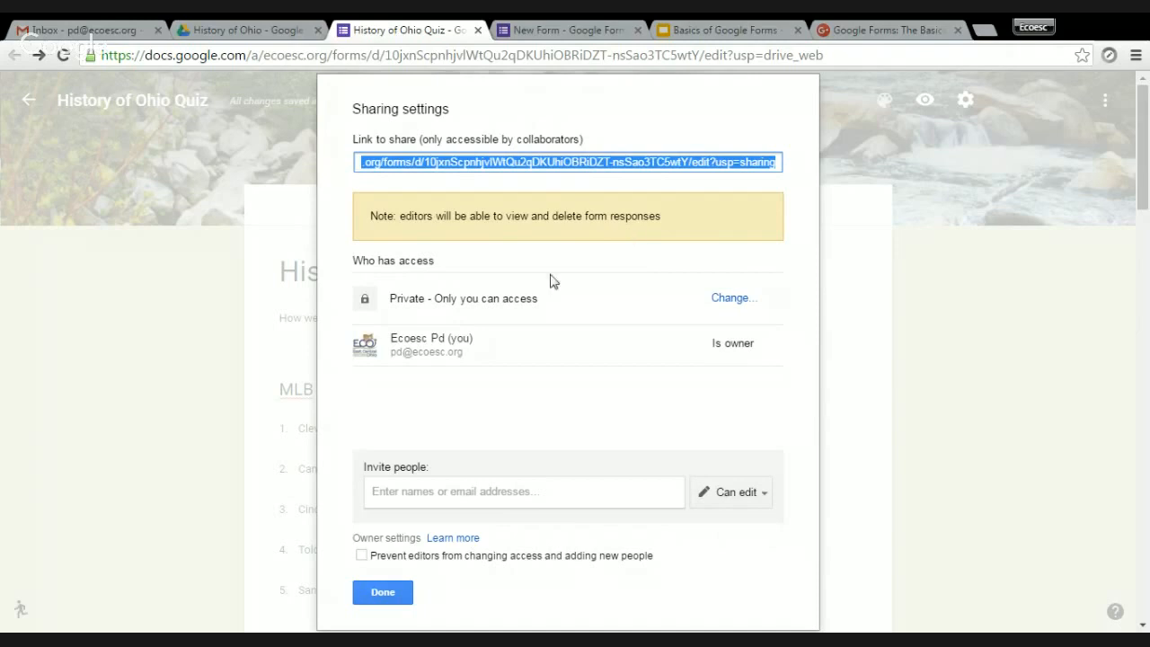
# Examine the permission levels available for people invited as collaborators in the sharing settings.
pyautogui.click(453, 492)
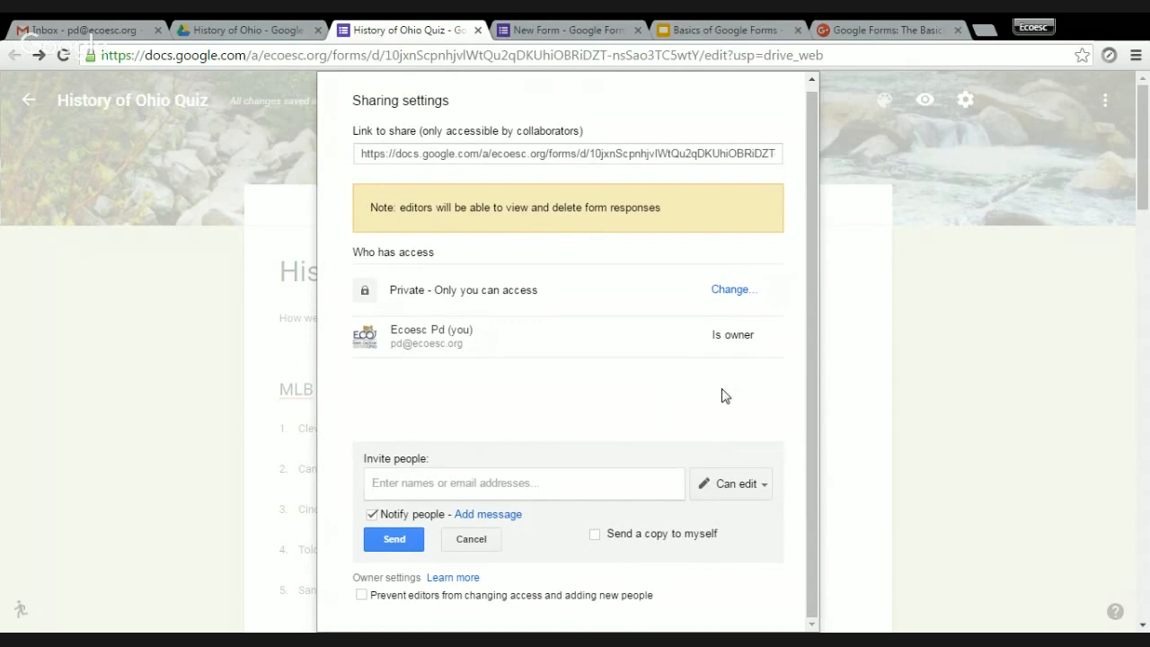
pyautogui.click(757, 486)
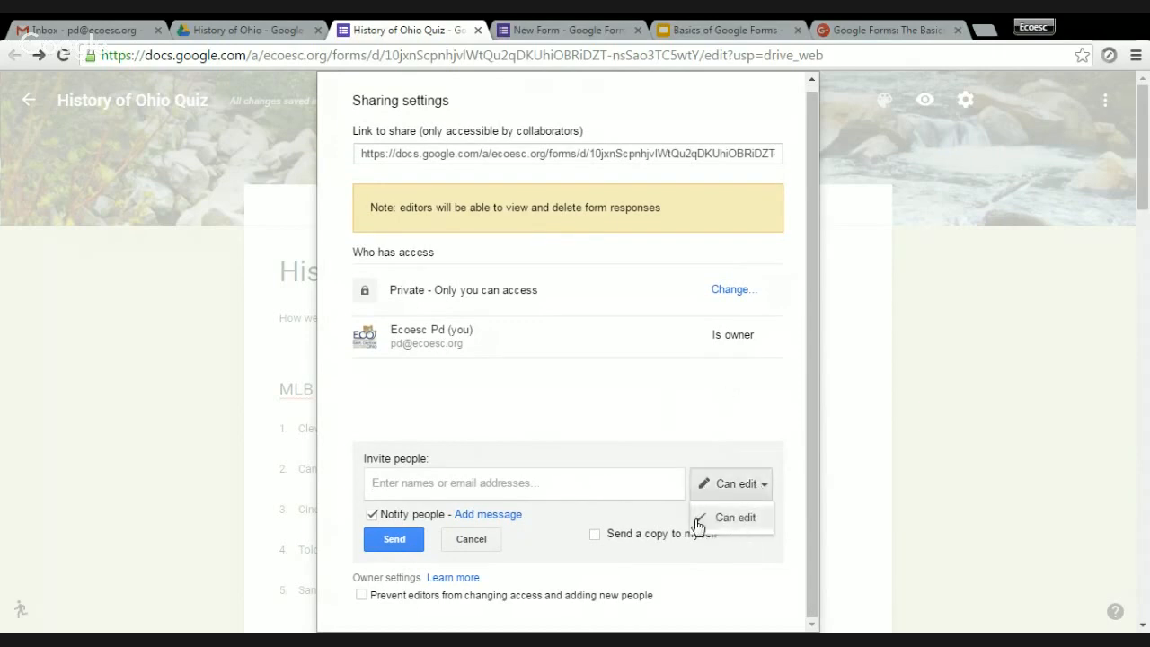
pyautogui.click(710, 521)
pyautogui.click(746, 488)
pyautogui.scroll(-1, 751, 385)
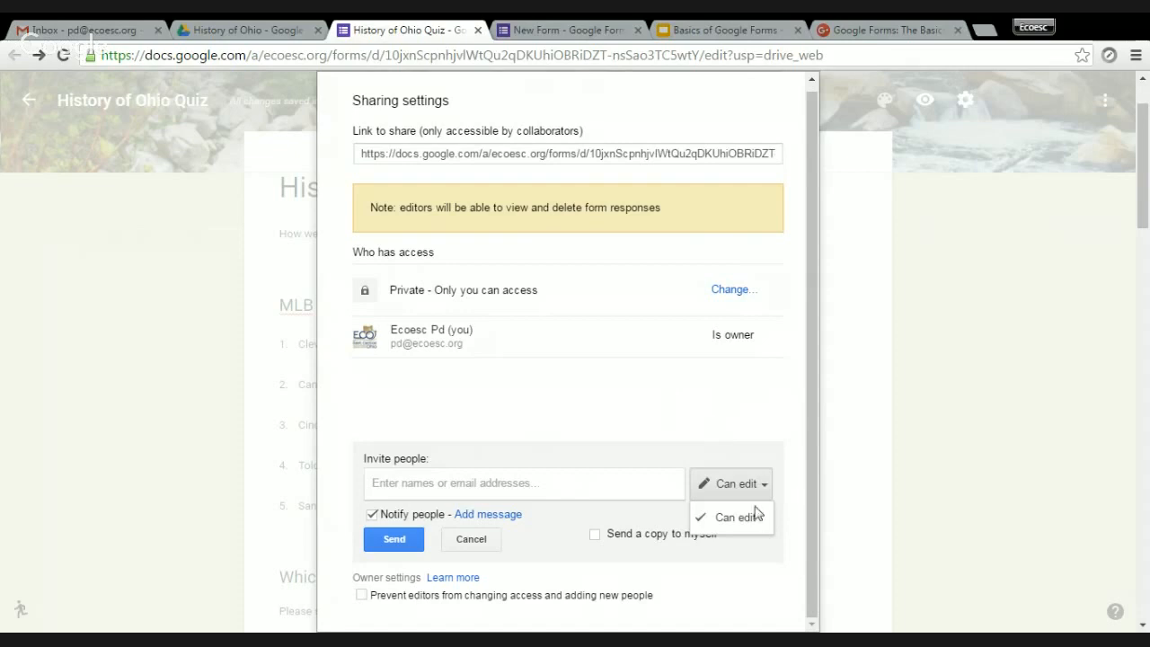
pyautogui.click(727, 450)
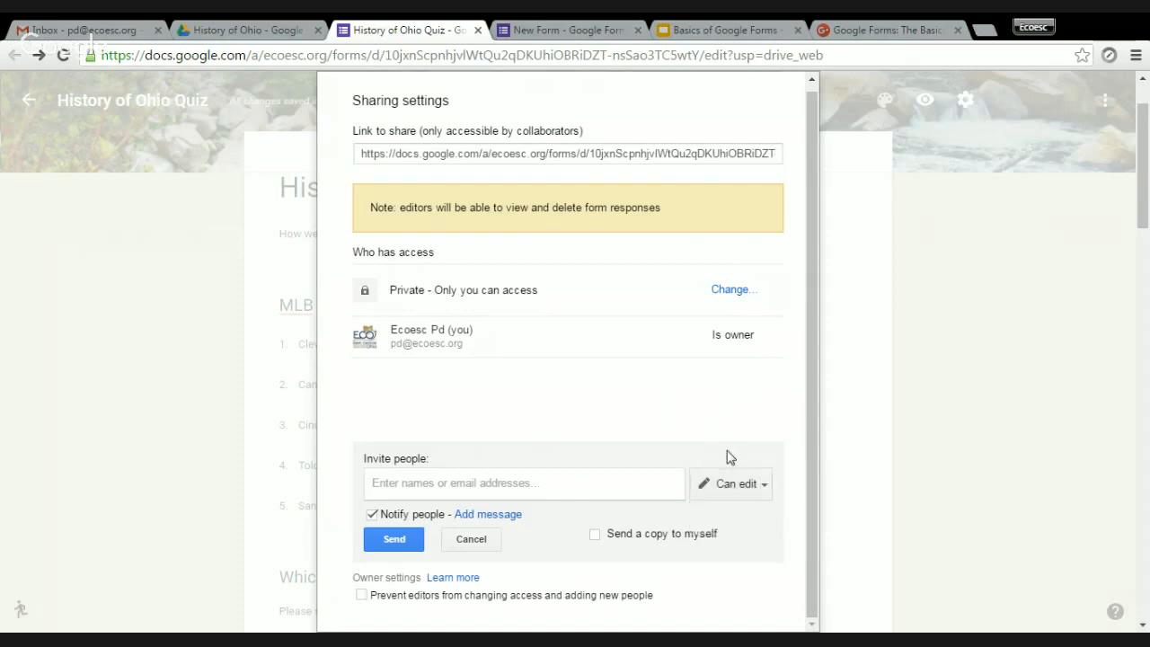
# Look over the collaborator invitation with its optional personal message, and close the sharing settings without inviting anyone.
pyautogui.click(521, 485)
pyautogui.click(478, 518)
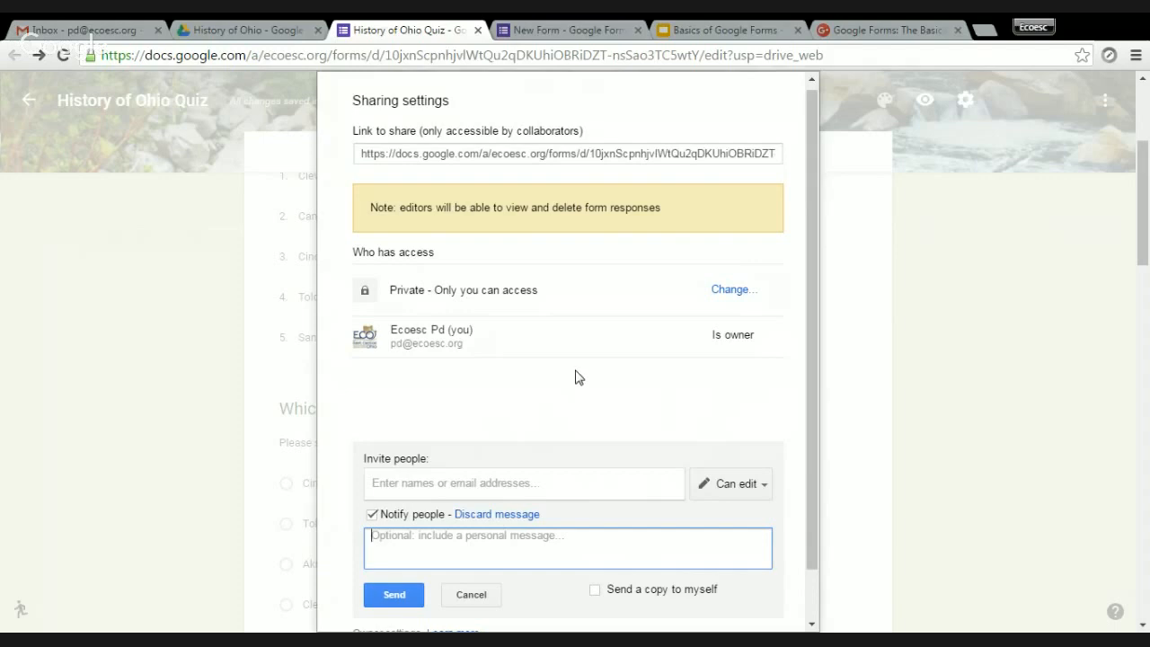
pyautogui.scroll(-1, 575, 373)
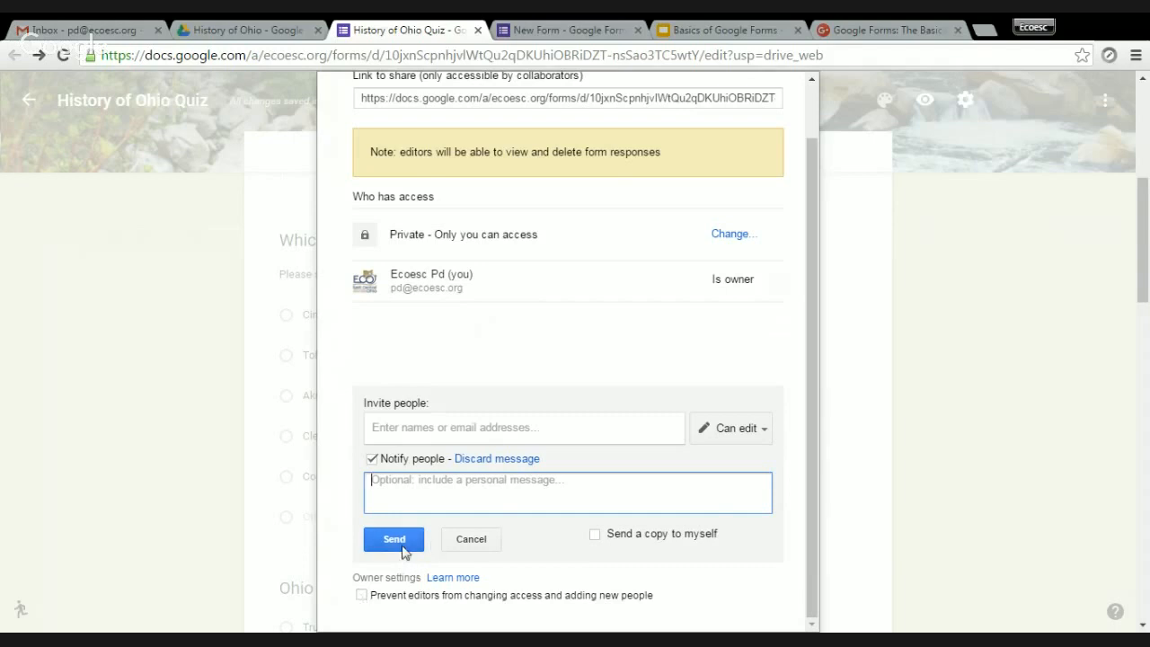
pyautogui.scroll(2, 715, 202)
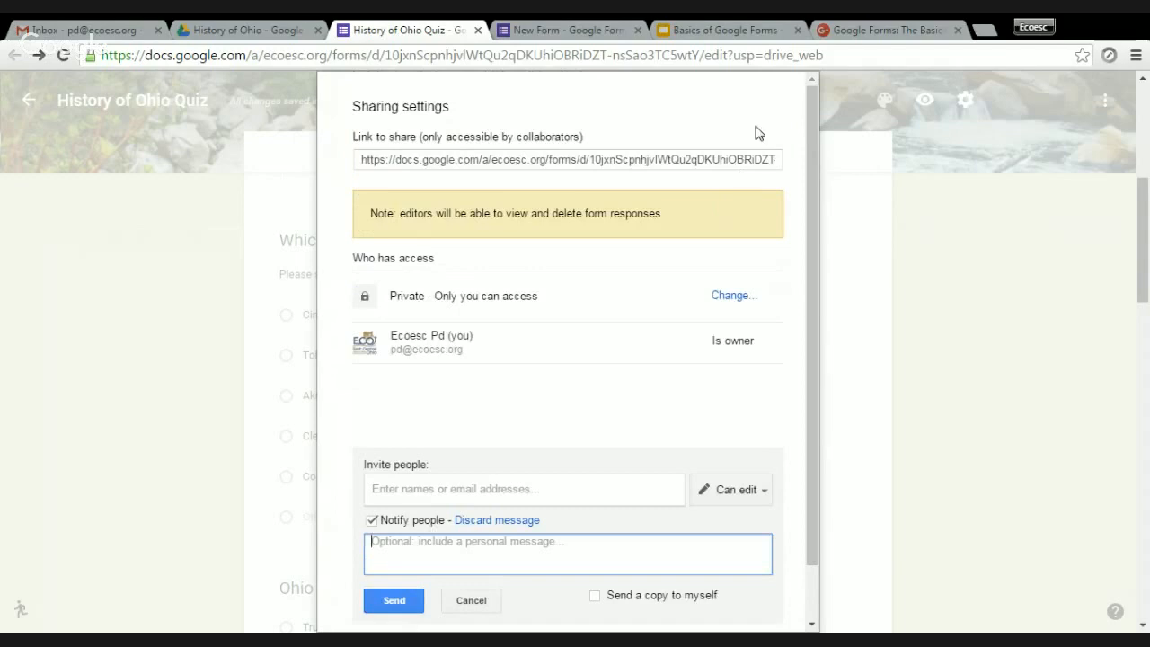
pyautogui.scroll(1, 767, 117)
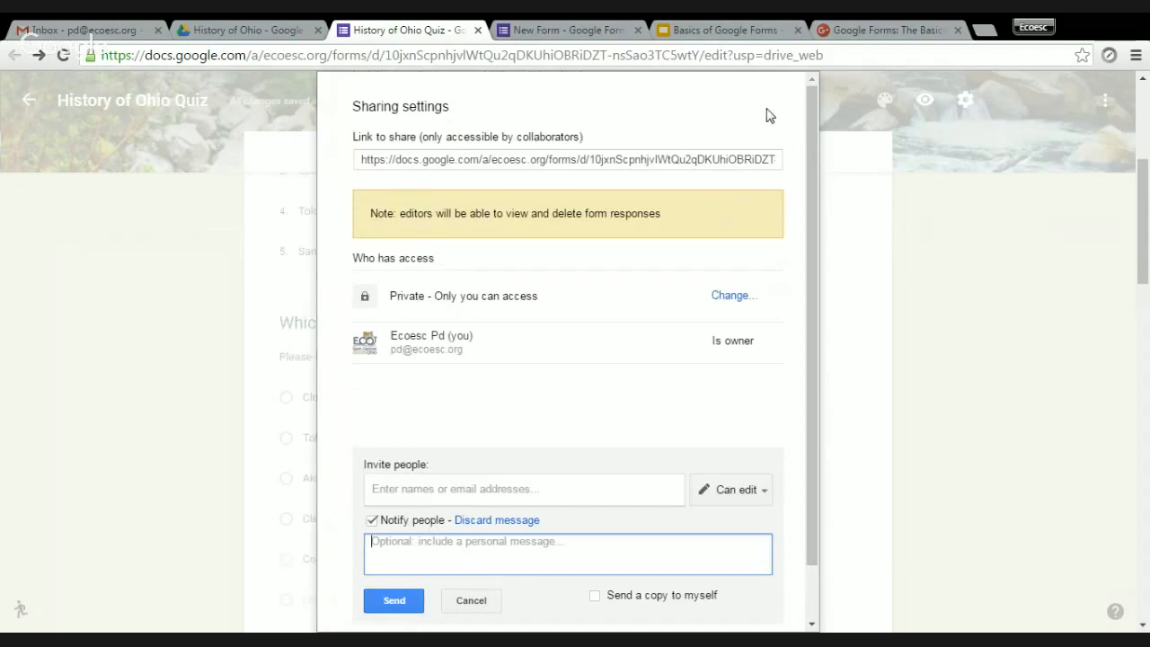
pyautogui.scroll(4, 918, 159)
pyautogui.click(909, 163)
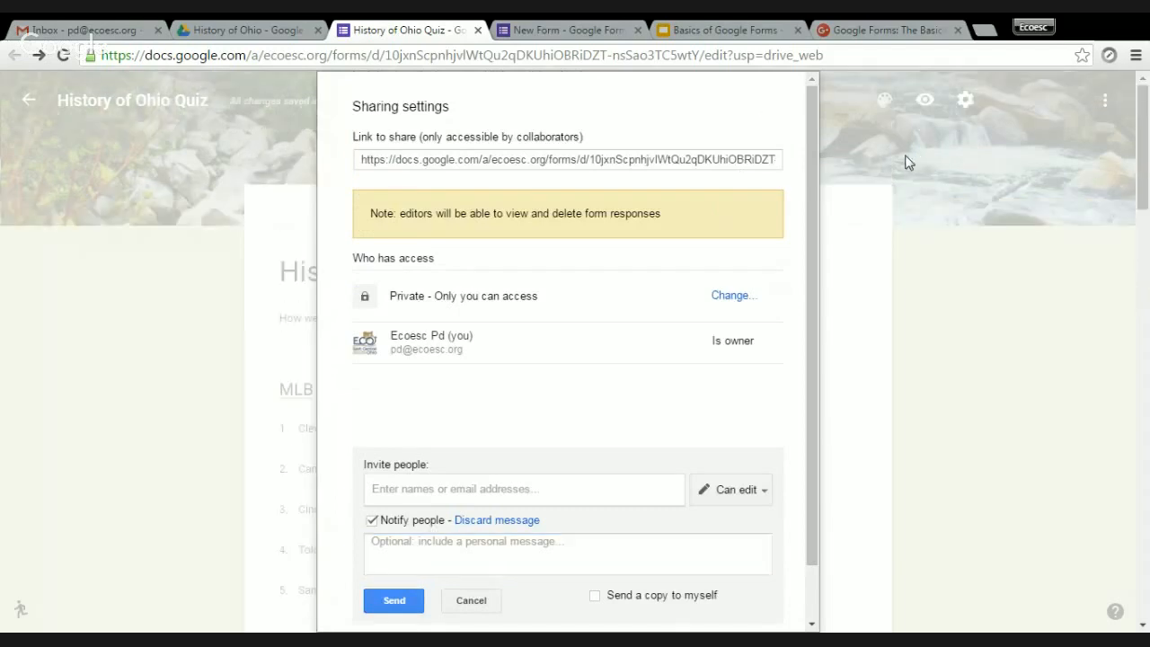
pyautogui.click(473, 602)
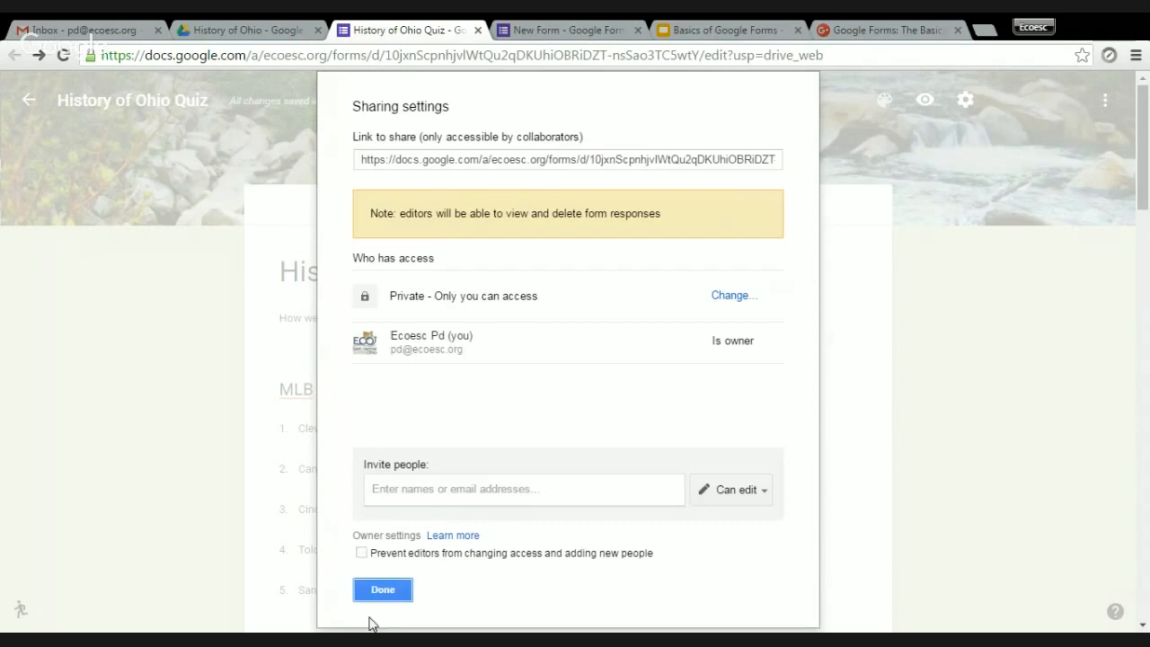
pyautogui.click(383, 591)
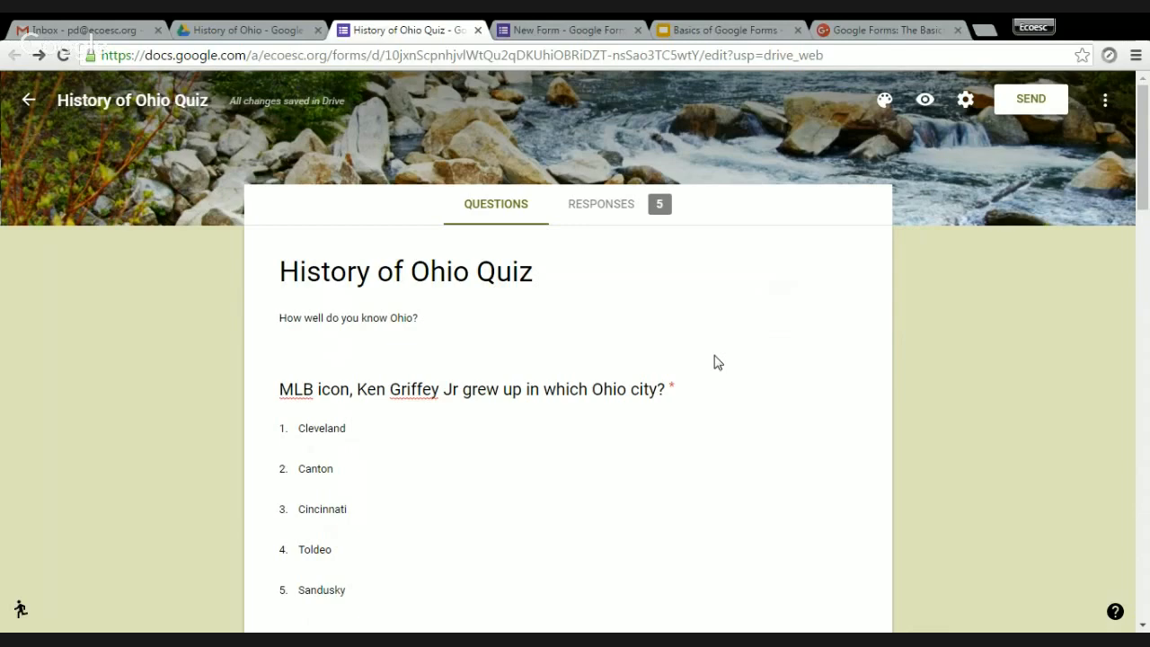
# Examine the link and HTML embed options for sending the quiz, trying the shortened URL on and off.
pyautogui.click(1024, 101)
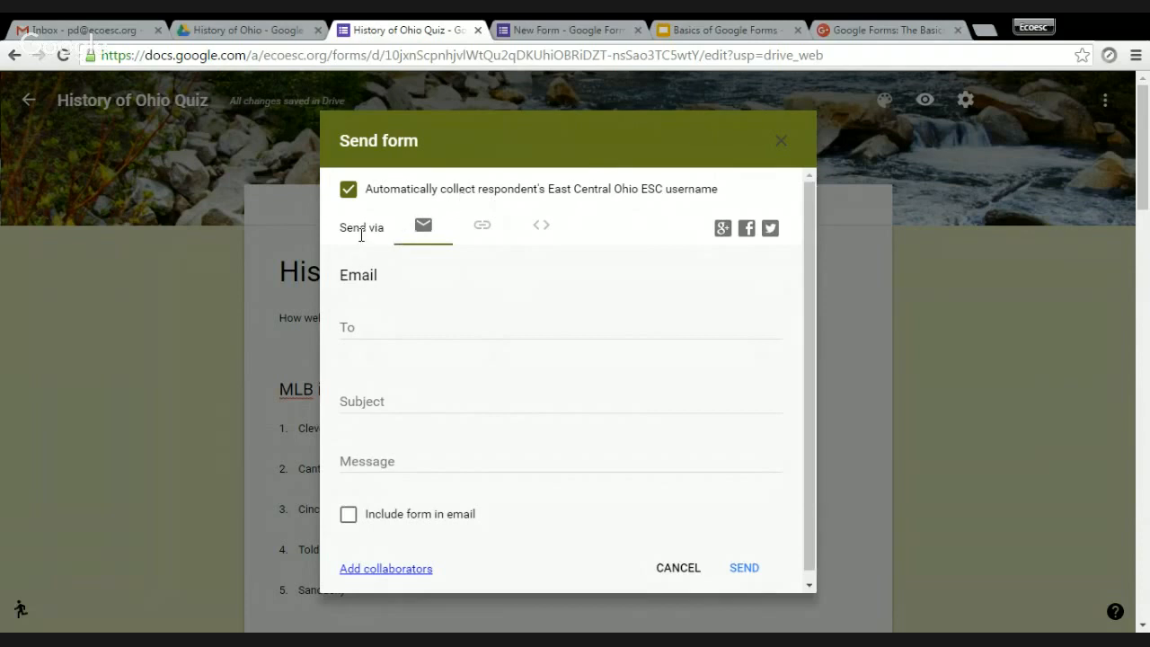
pyautogui.click(483, 229)
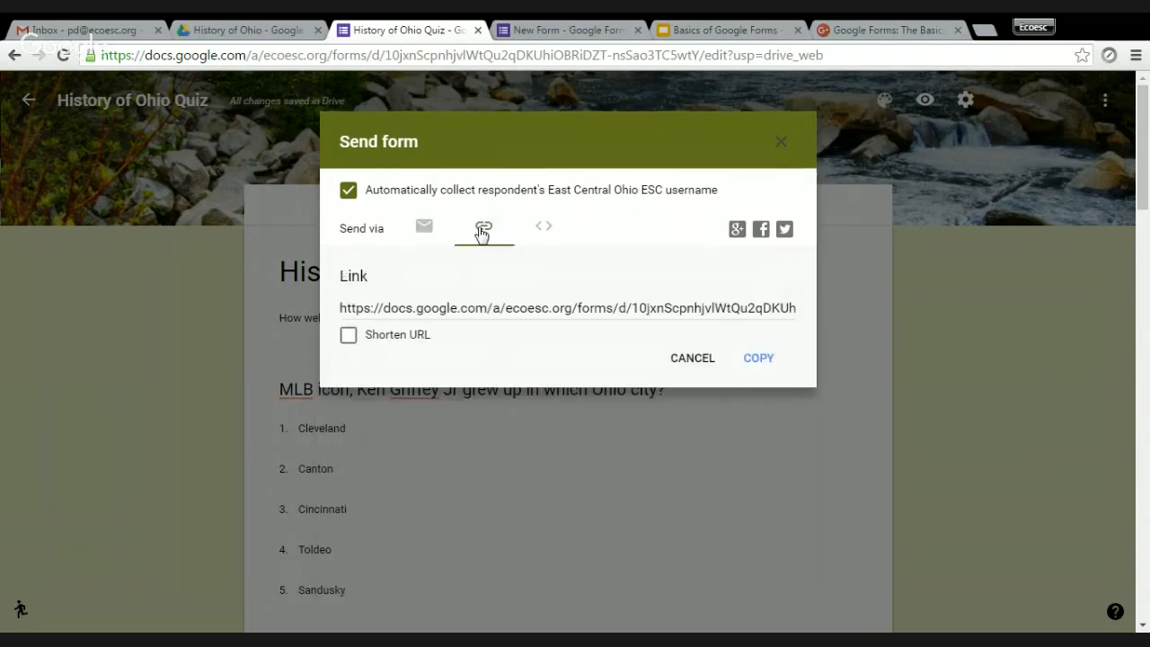
pyautogui.click(359, 331)
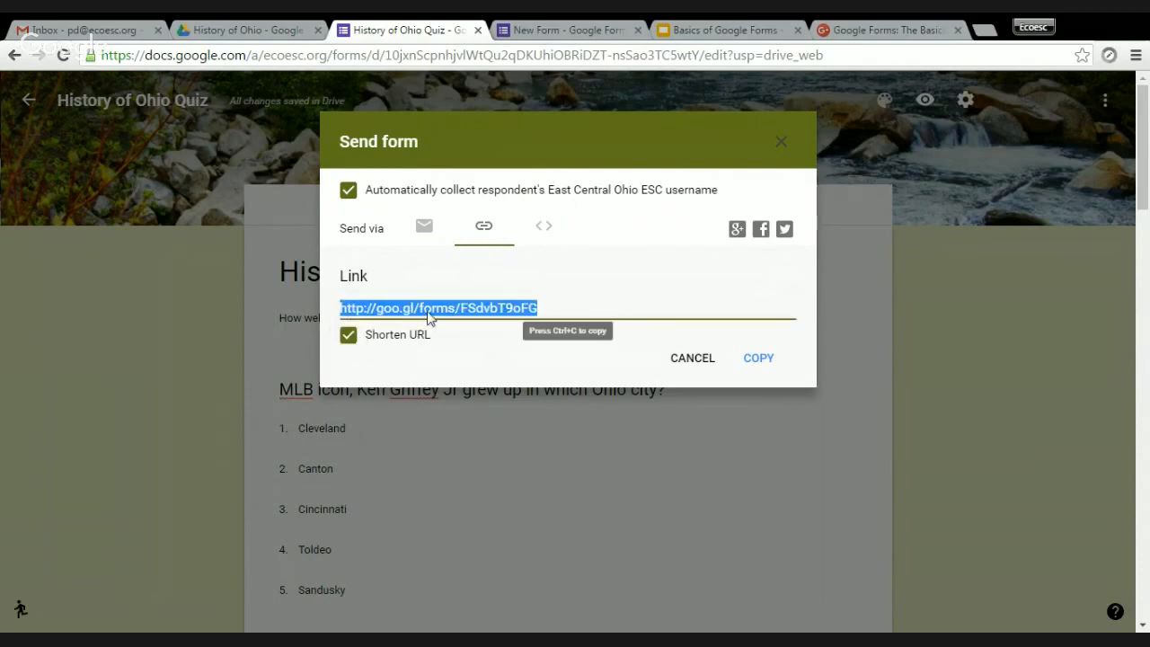
pyautogui.click(370, 334)
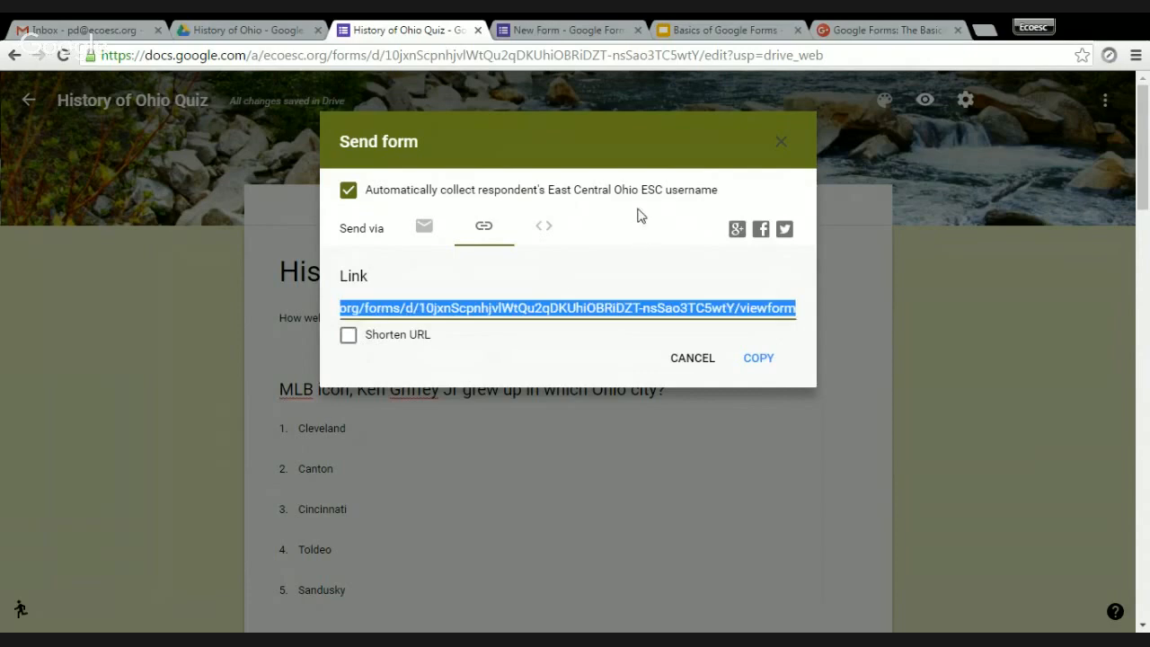
pyautogui.click(544, 235)
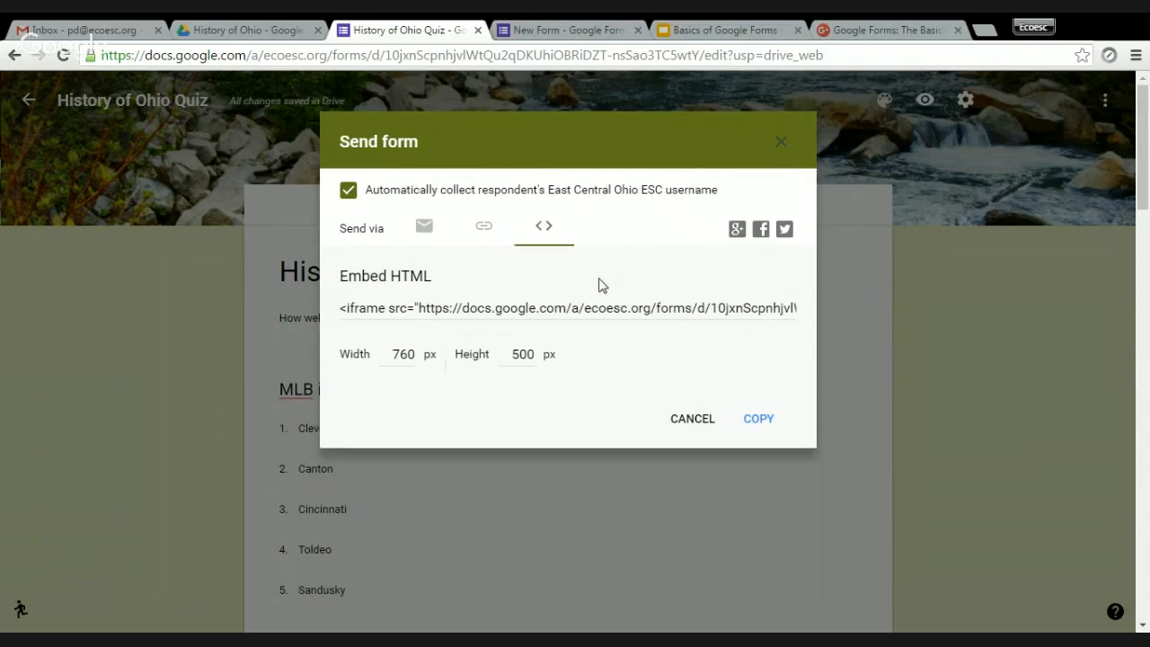
pyautogui.click(486, 227)
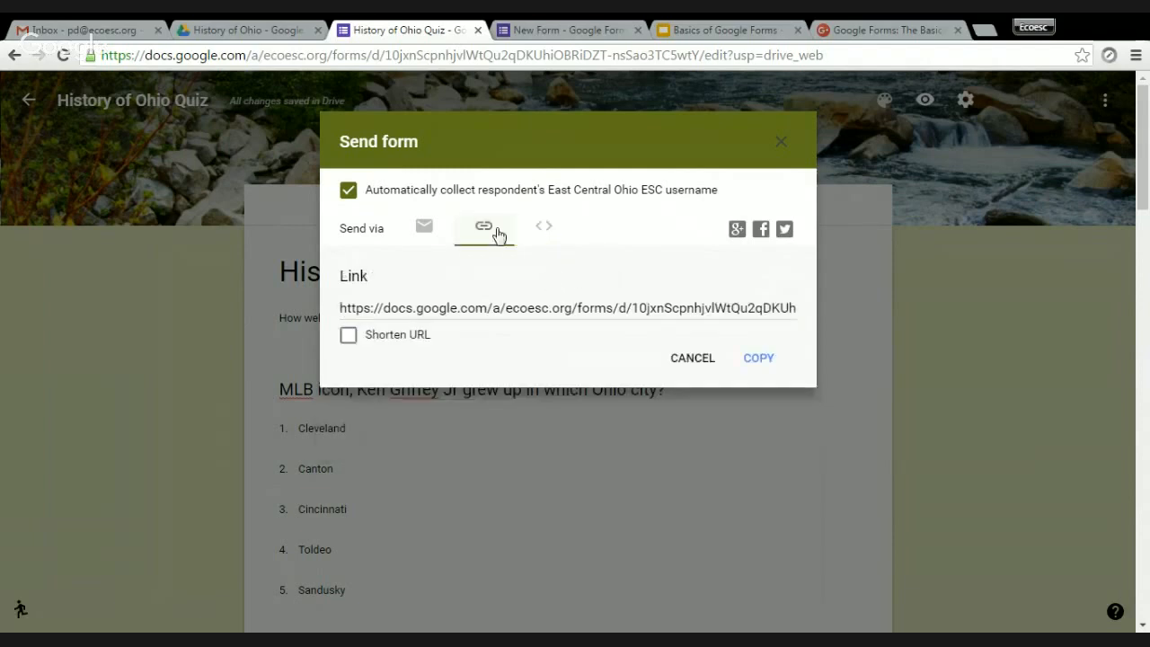
pyautogui.click(543, 228)
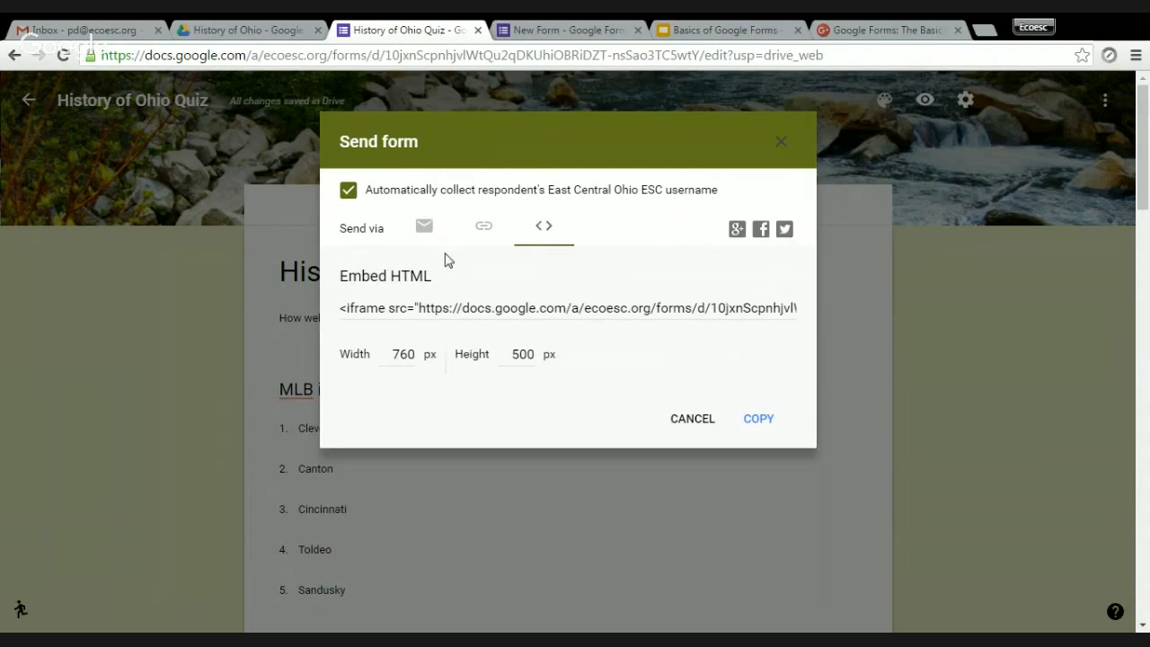
# Prepare an email invitation to the quiz, filling in the recipient's email and the subject "History of Ohio Quiz".
pyautogui.click(422, 232)
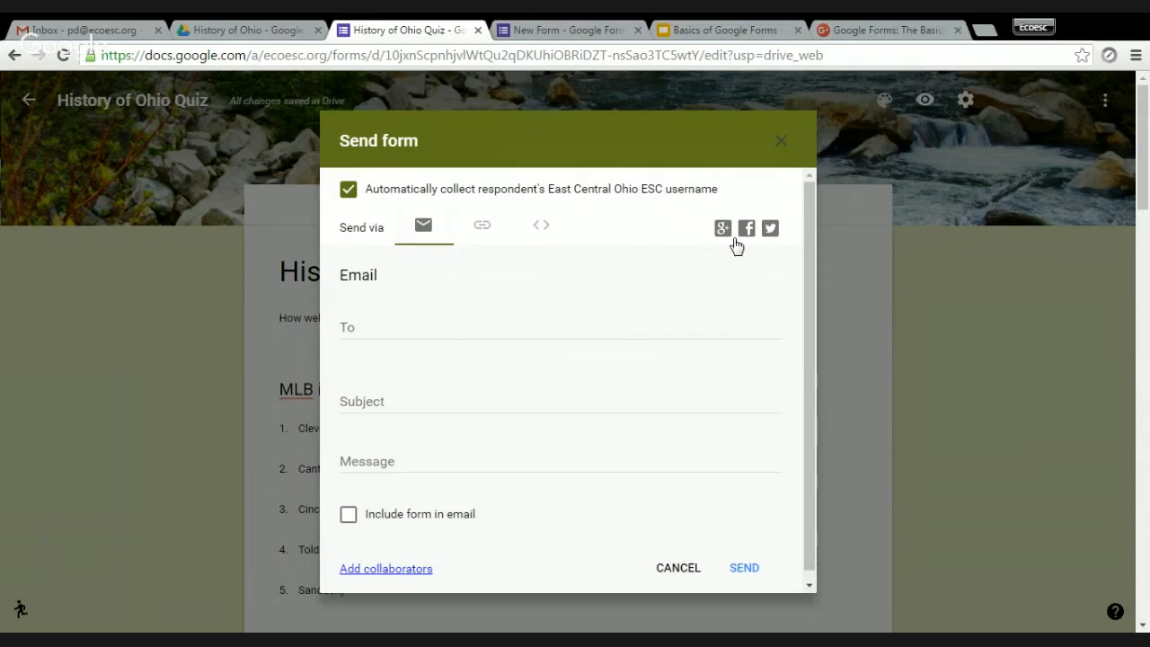
pyautogui.click(402, 323)
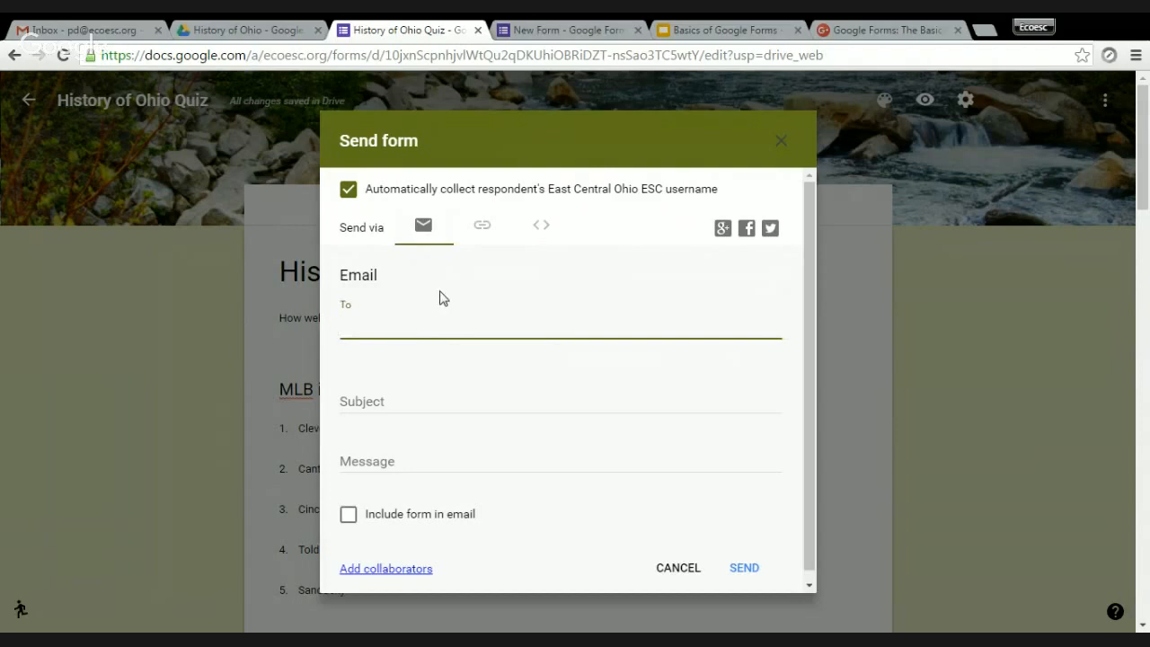
pyautogui.write('pd')
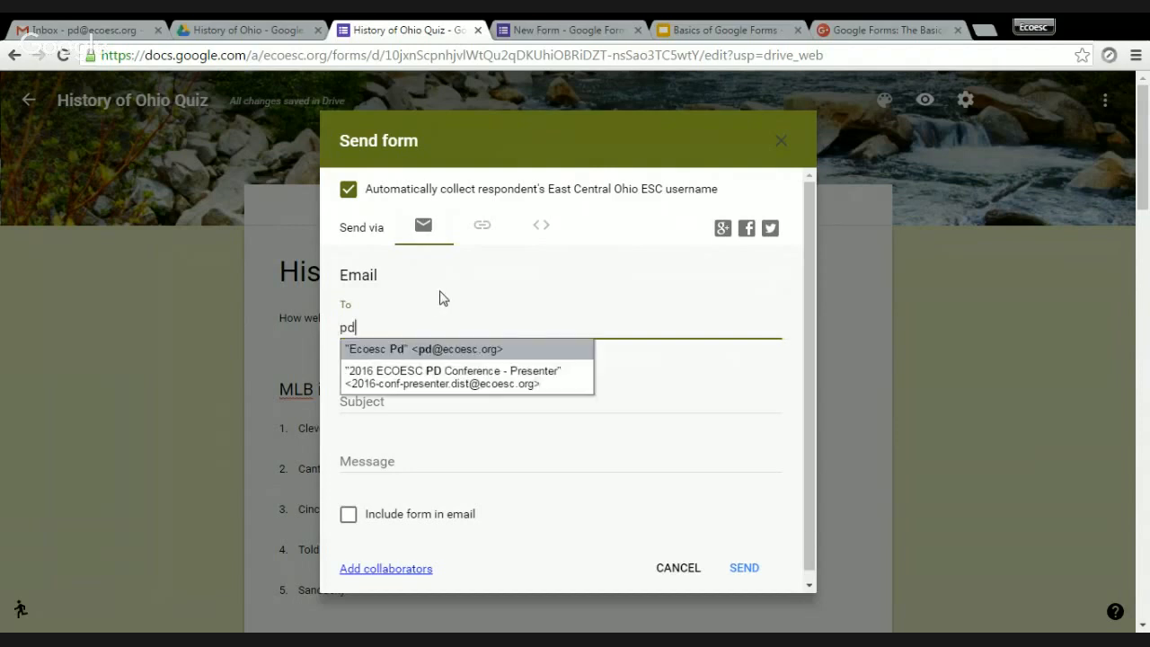
pyautogui.click(439, 351)
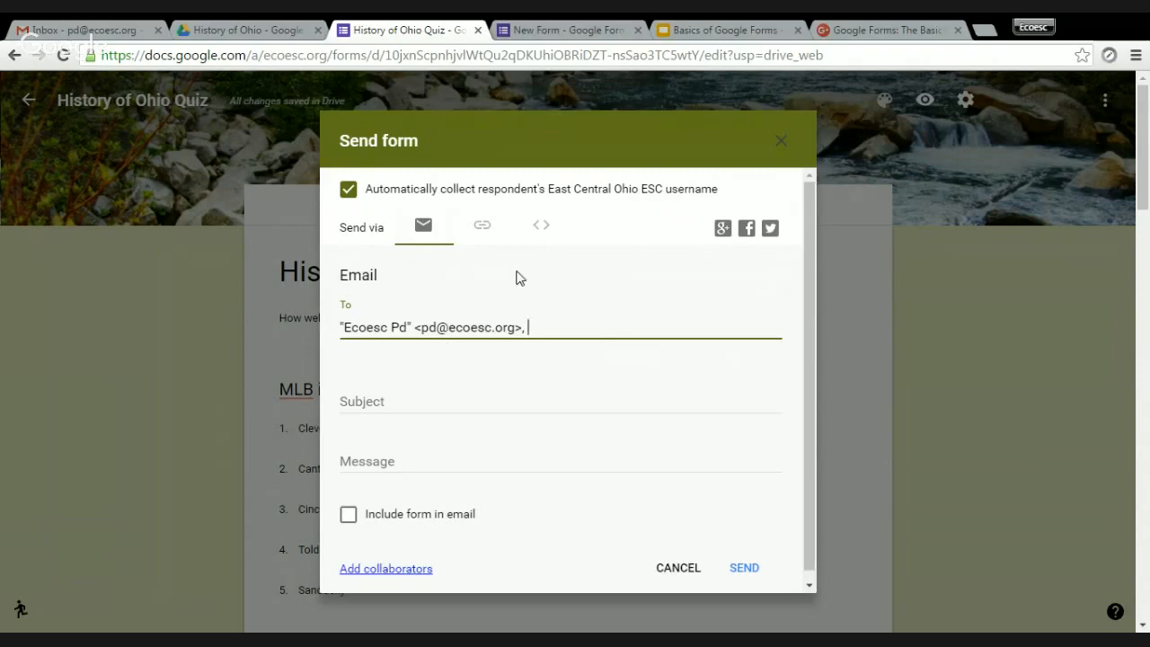
pyautogui.click(370, 402)
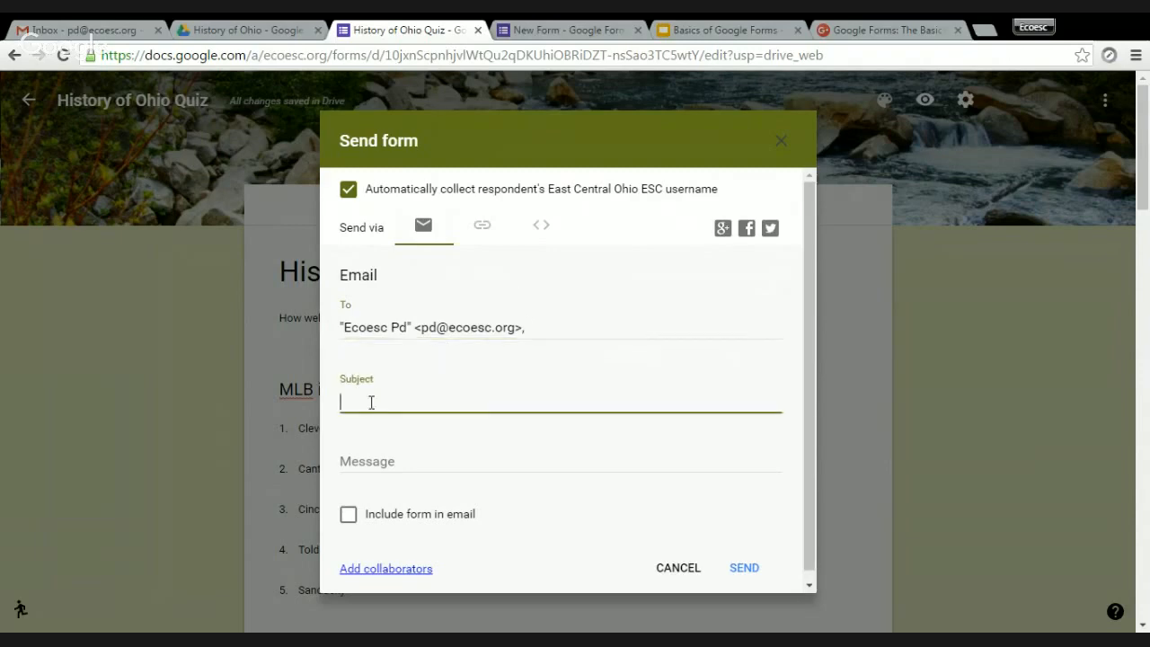
pyautogui.write('History of Ohio Qui')
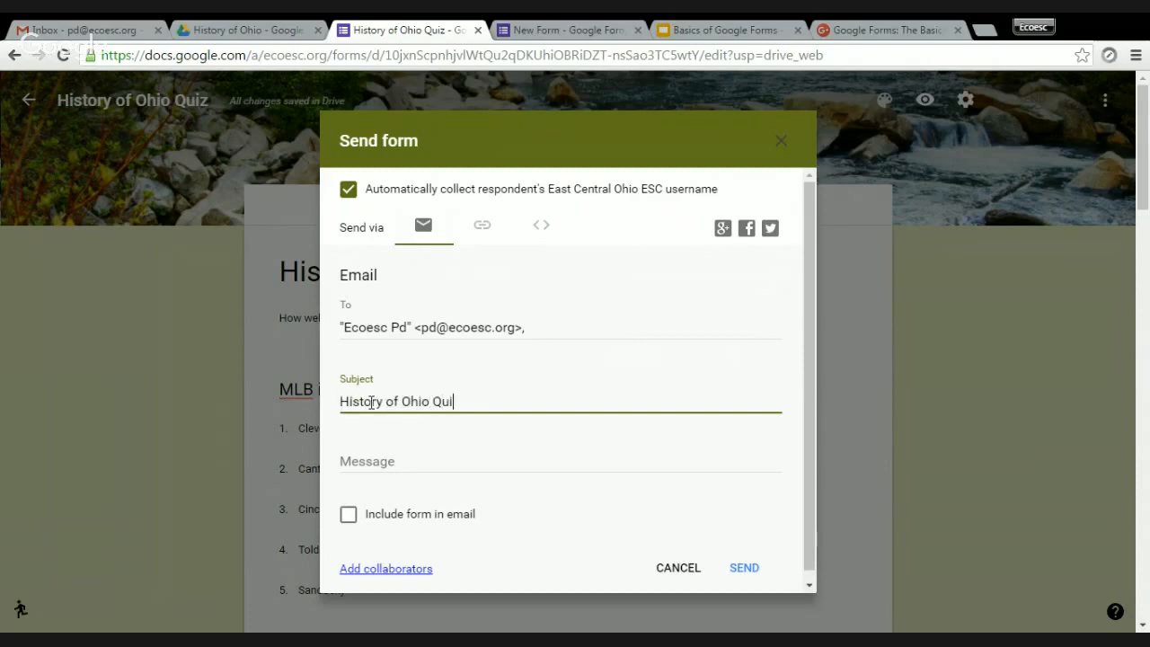
pyautogui.write('z')
# Begin the invitation message with "Please fill out this quiz and click submit when done.".
pyautogui.click(380, 476)
pyautogui.write('P')
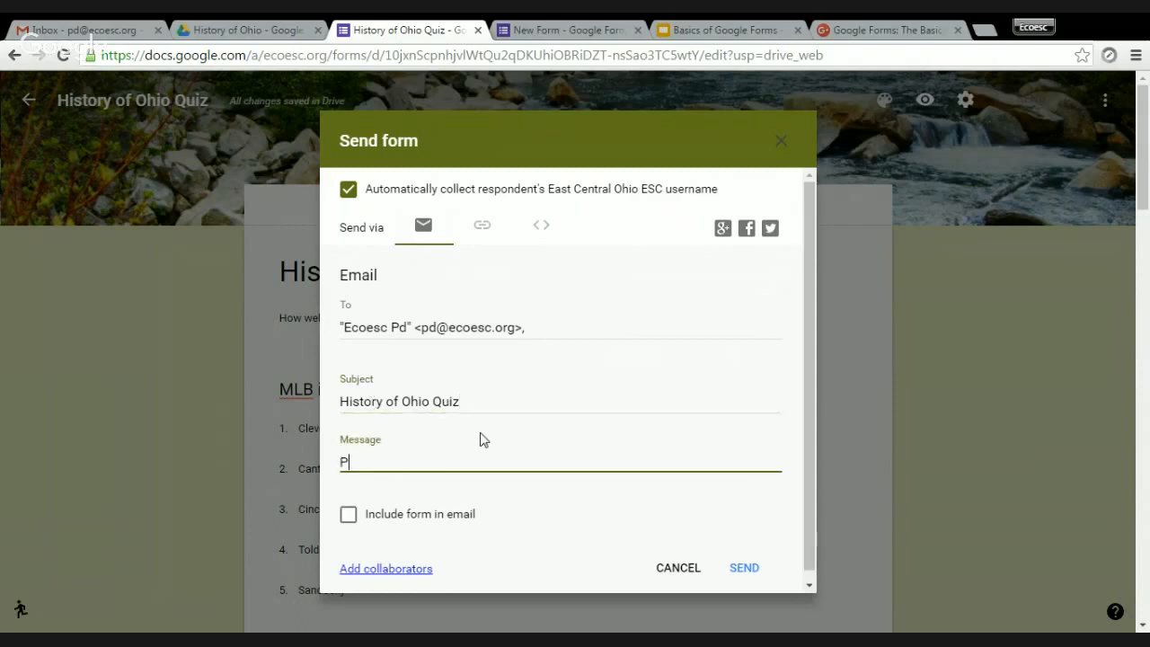
pyautogui.write('lease fill out this form')
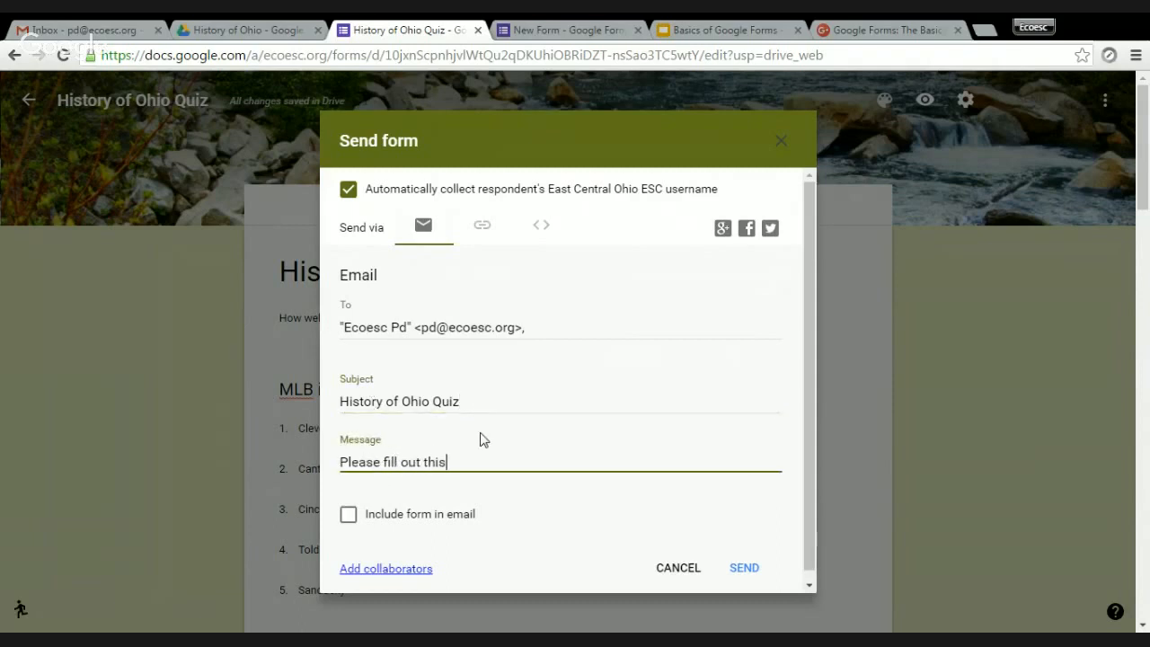
pyautogui.press('BackSpace')
pyautogui.press('BackSpace')
pyautogui.press('BackSpace')
pyautogui.press('BackSpace')
pyautogui.write('quiz and click submit.  when')
pyautogui.press('BackSpace')
pyautogui.press('BackSpace')
pyautogui.press('BackSpace')
pyautogui.press('BackSpace')
pyautogui.press('BackSpace')
pyautogui.write('W')
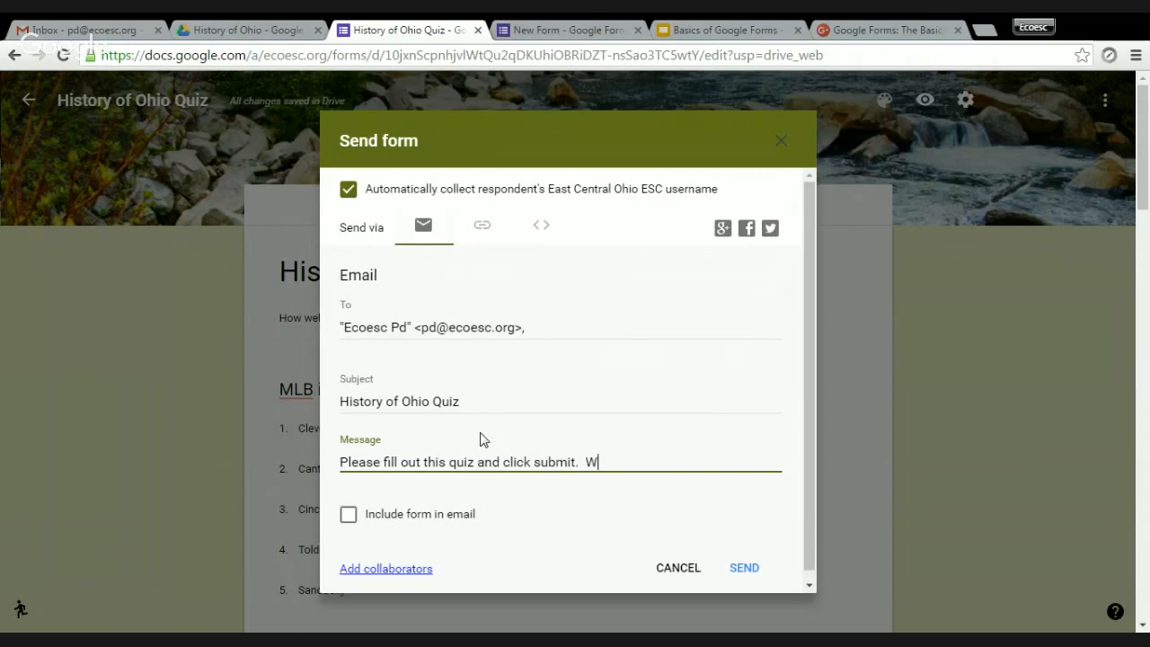
pyautogui.press('BackSpace')
pyautogui.press('BackSpace')
pyautogui.press('BackSpace')
pyautogui.press('BackSpace')
pyautogui.write('when done.  AFte')
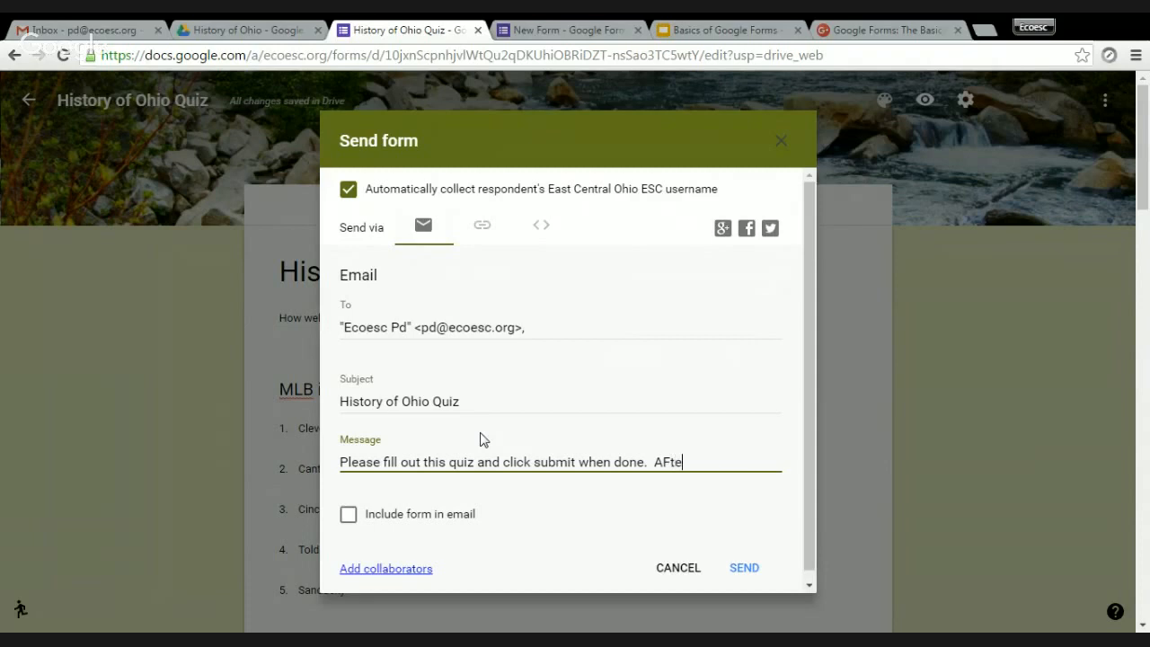
# Finish the invitation message with "After you are finished taking this quiz, please read a book.".
pyautogui.press('BackSpace')
pyautogui.press('BackSpace')
pyautogui.press('BackSpace')
pyautogui.write('fter you are finished take')
pyautogui.press('BackSpace')
pyautogui.write('ing th')
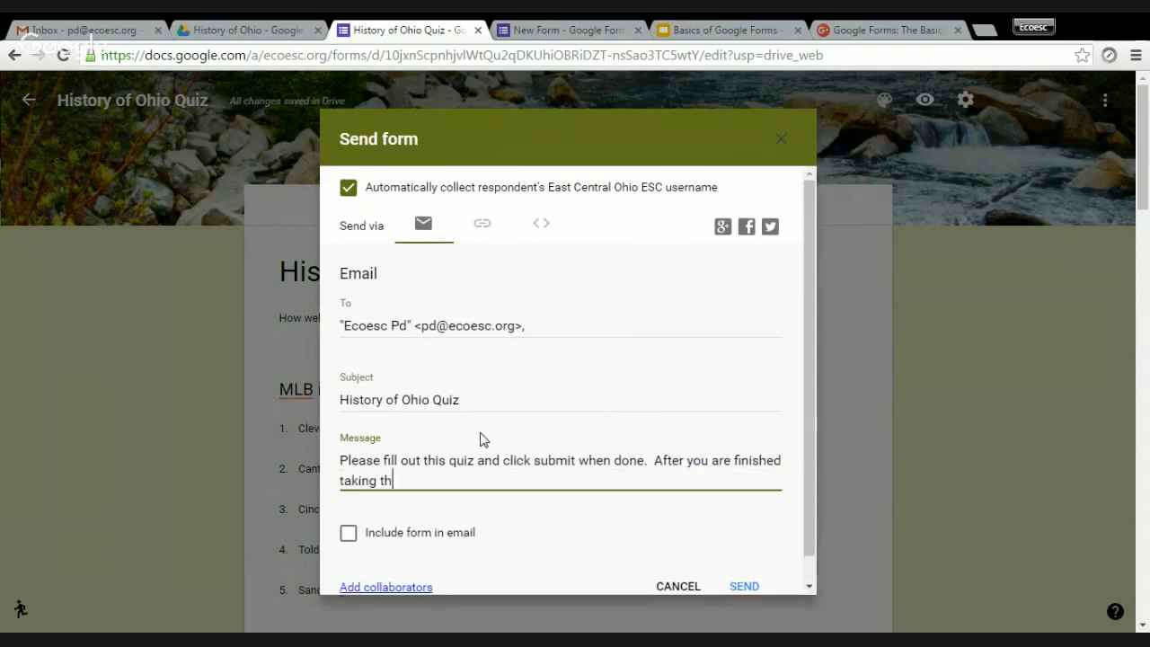
pyautogui.write('is quiz, please read a book.')
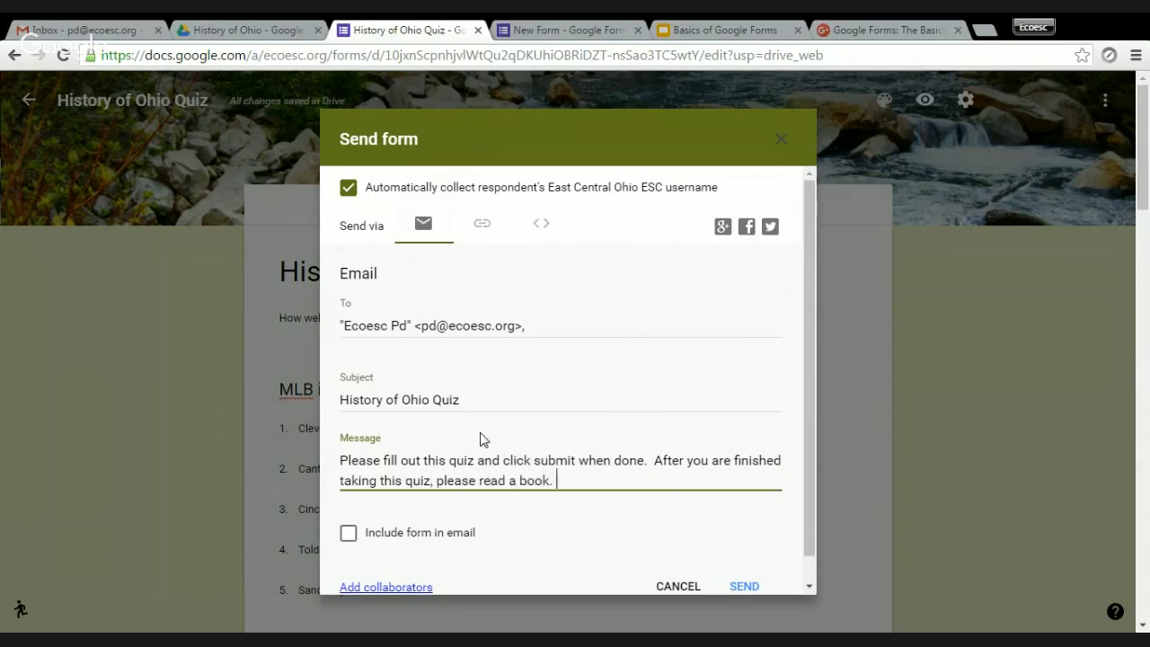
# Send the quiz invitation email, and glance at a blank send form before cancelling it.
pyautogui.scroll(-1, 480, 439)
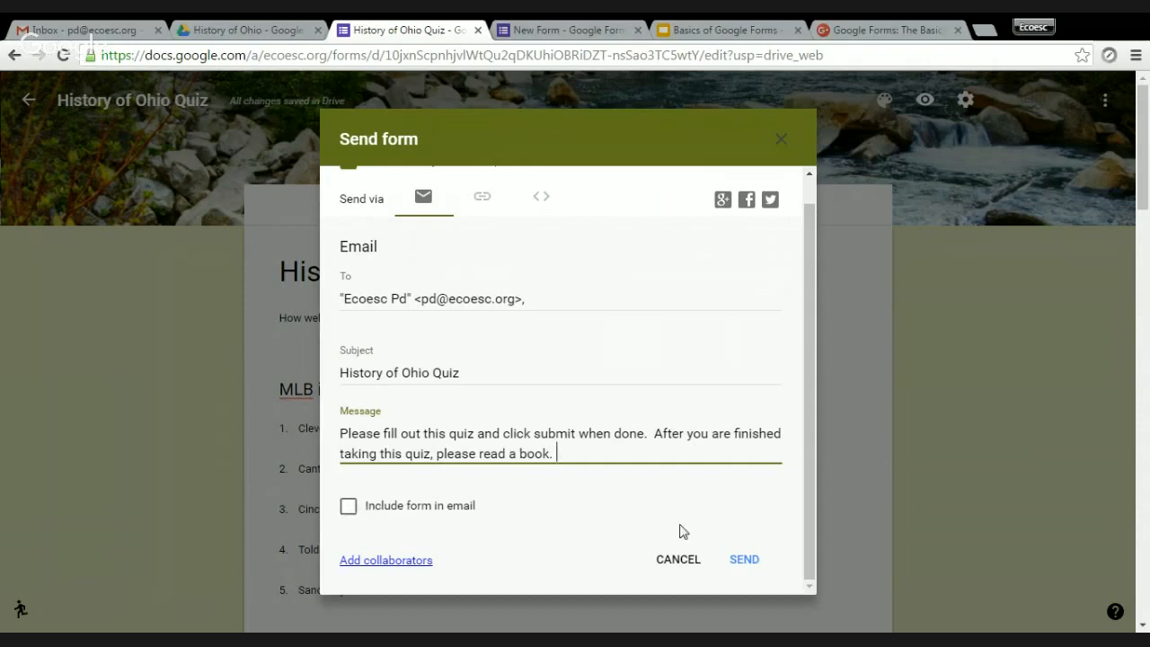
pyautogui.click(736, 560)
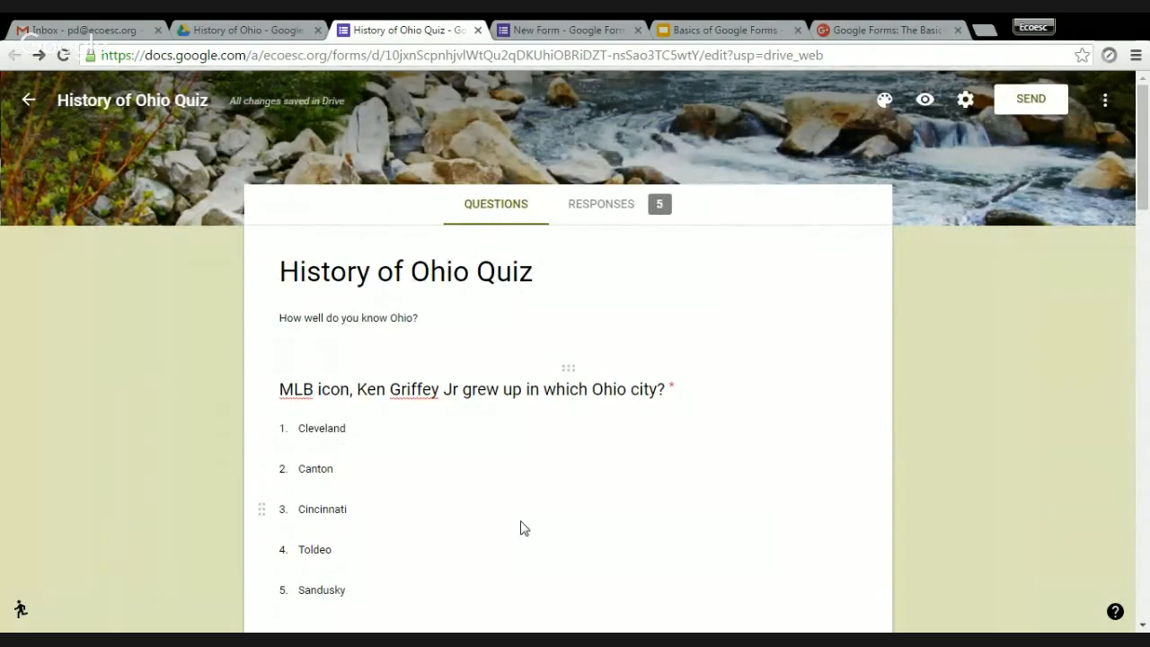
pyautogui.click(1028, 101)
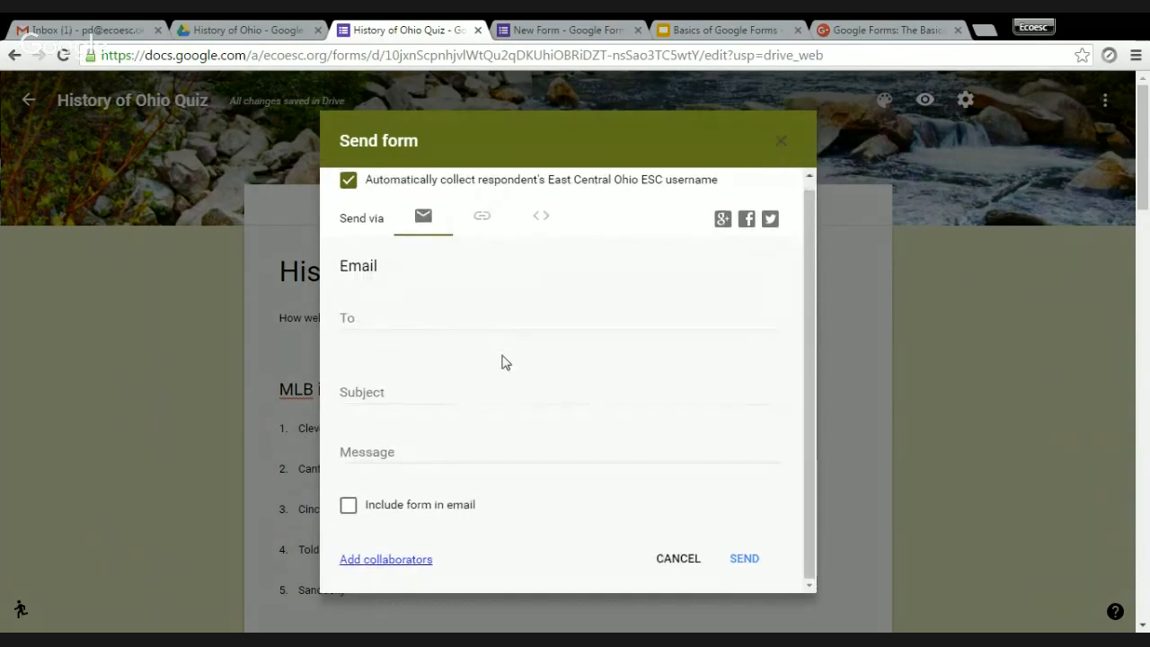
pyautogui.click(682, 564)
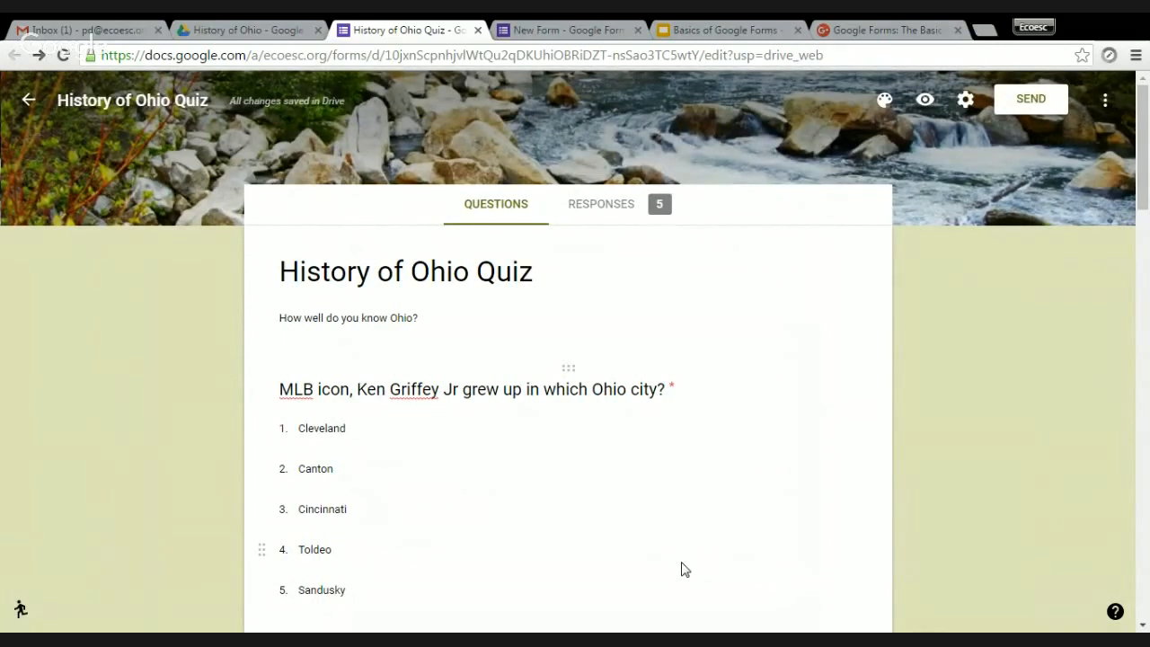
# Switch to the Gmail inbox, open the History of Ohio Quiz invitation, and follow its link to look over the live quiz.
pyautogui.click(37, 29)
pyautogui.click(477, 175)
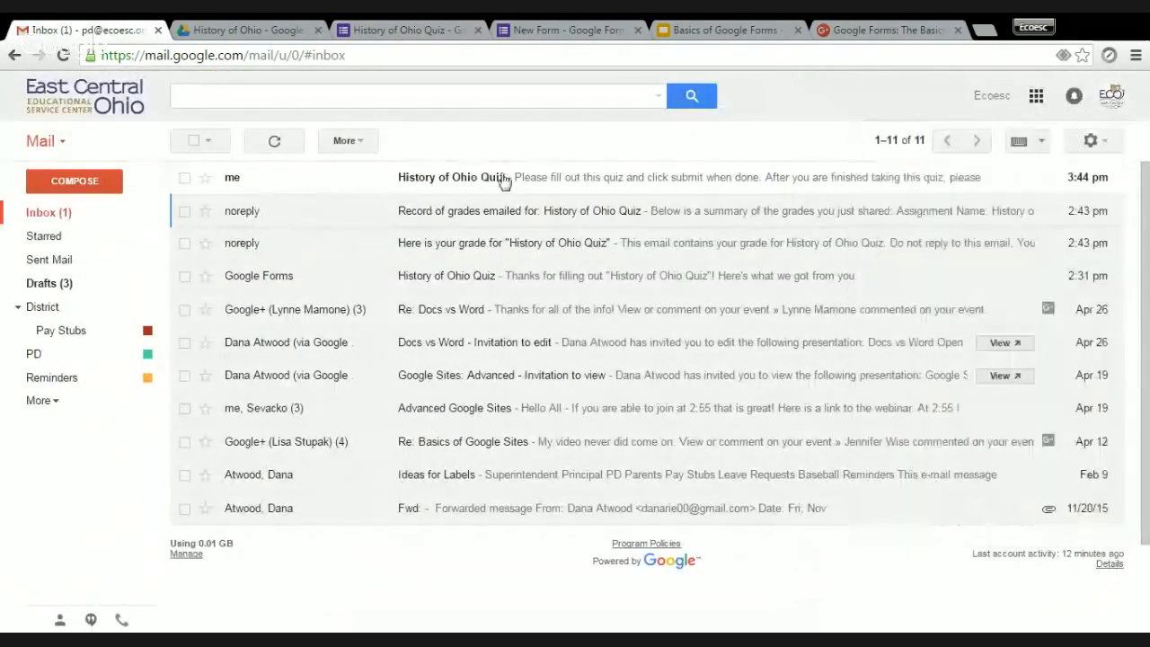
pyautogui.click(465, 176)
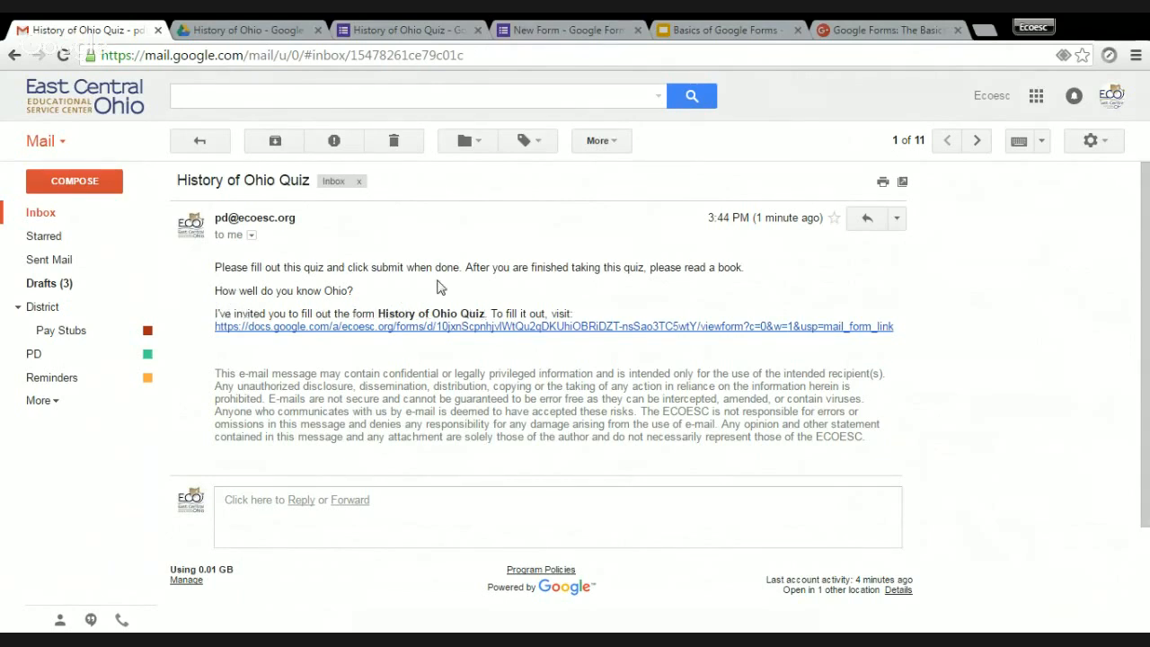
pyautogui.click(533, 327)
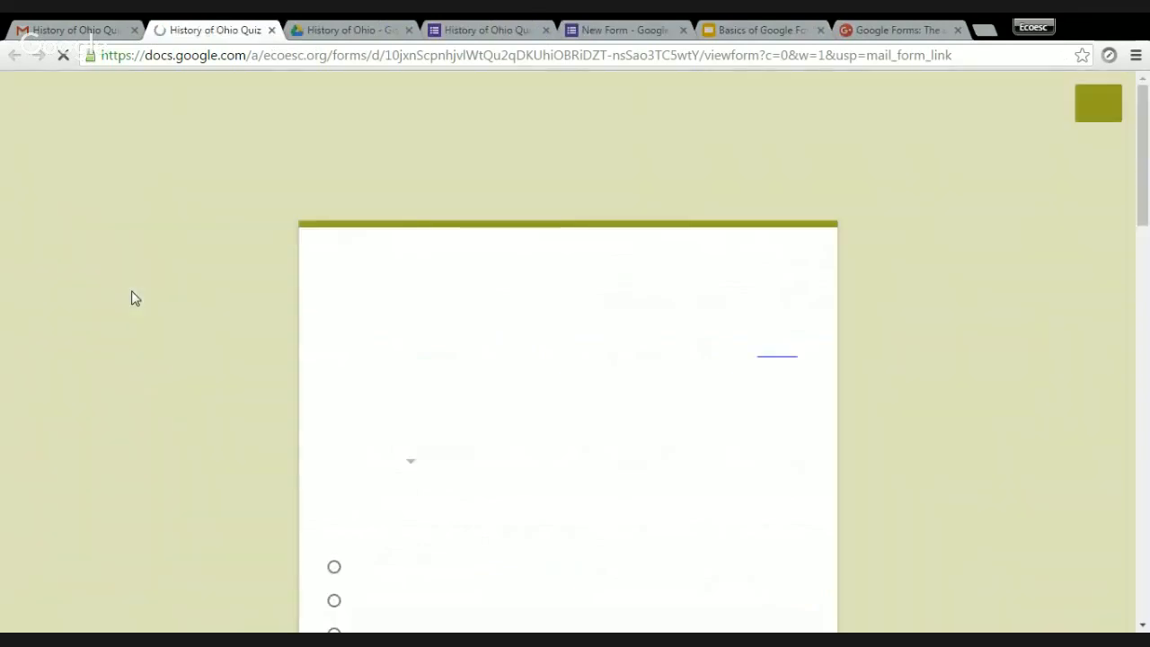
pyautogui.scroll(-8, 211, 342)
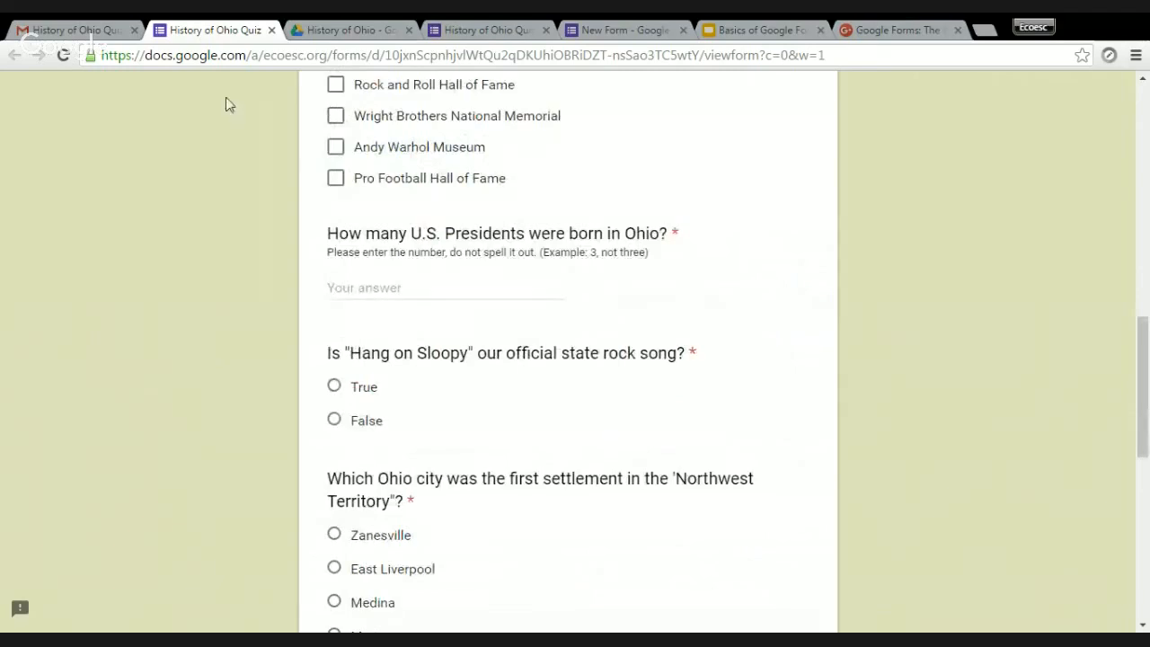
# Close the live quiz and the unused New Form, and return to editing the History of Ohio Quiz.
pyautogui.click(272, 30)
pyautogui.click(340, 31)
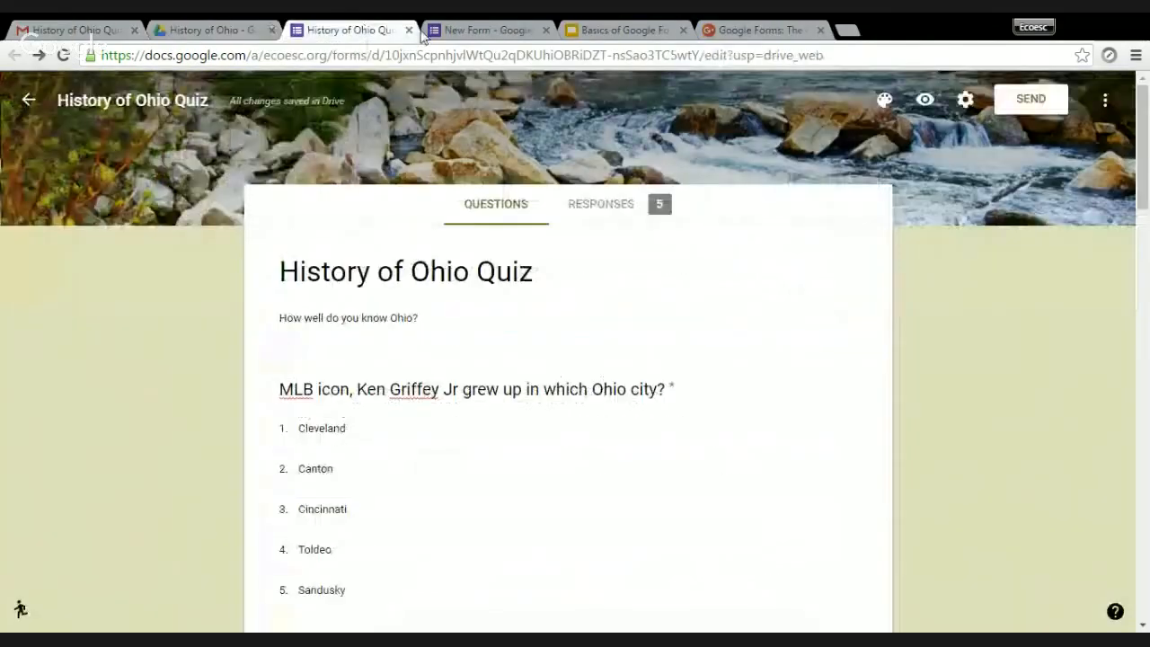
pyautogui.click(489, 31)
pyautogui.click(546, 31)
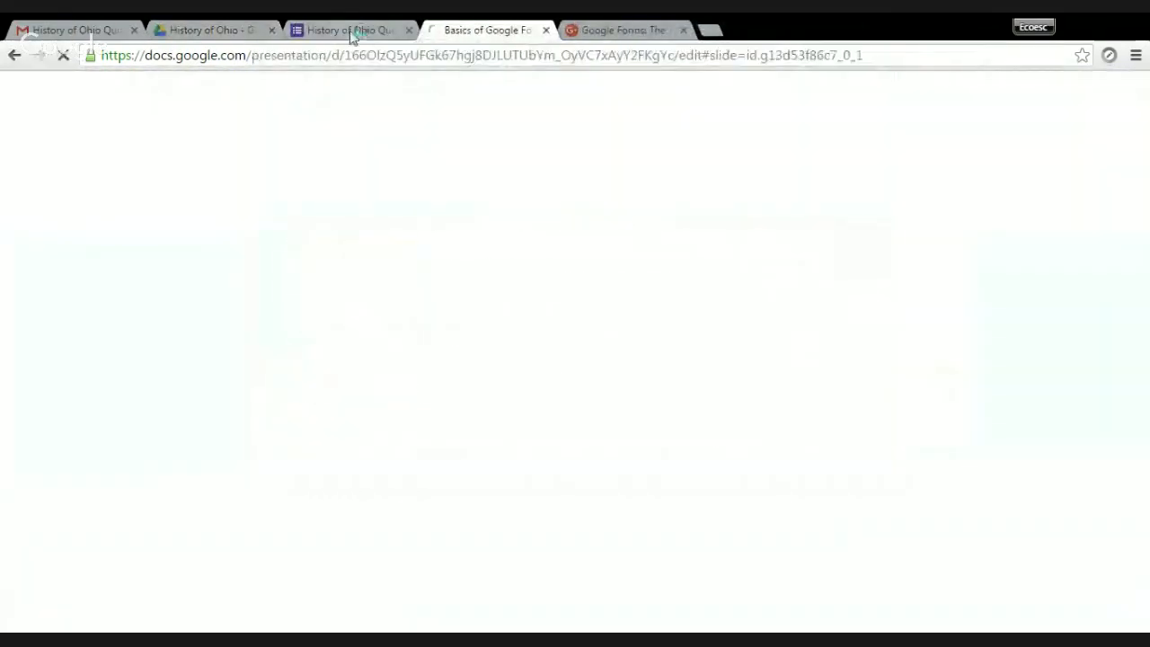
pyautogui.click(395, 32)
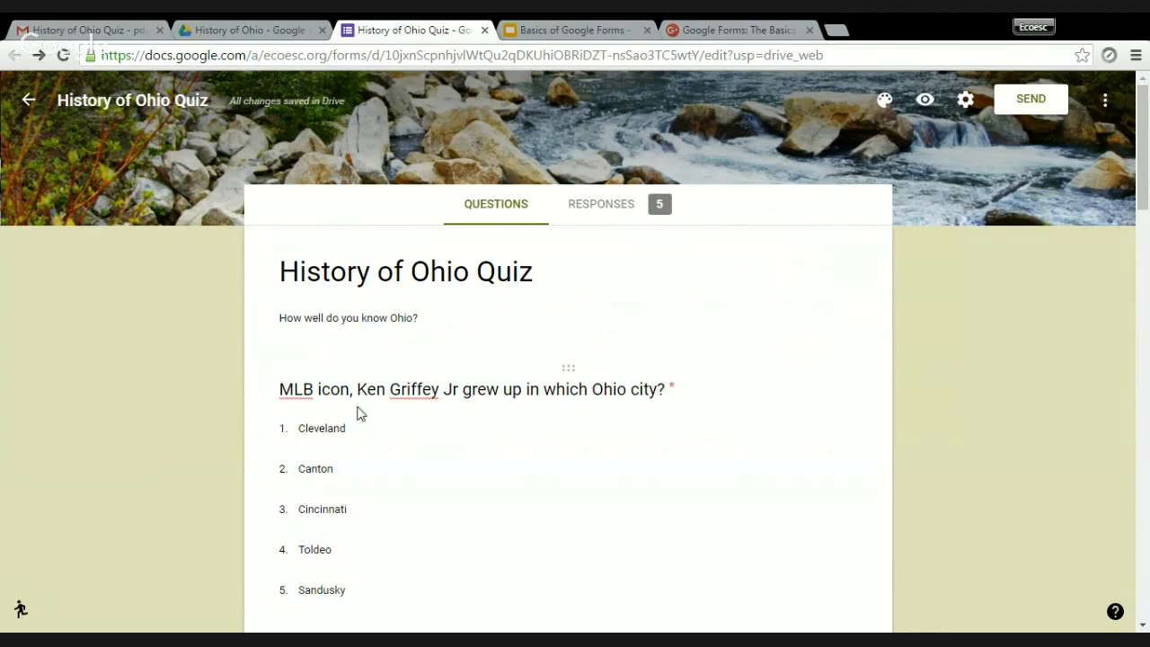
# Review the summary of the quiz responses, including who has responded, and look over the first individual response.
pyautogui.click(605, 209)
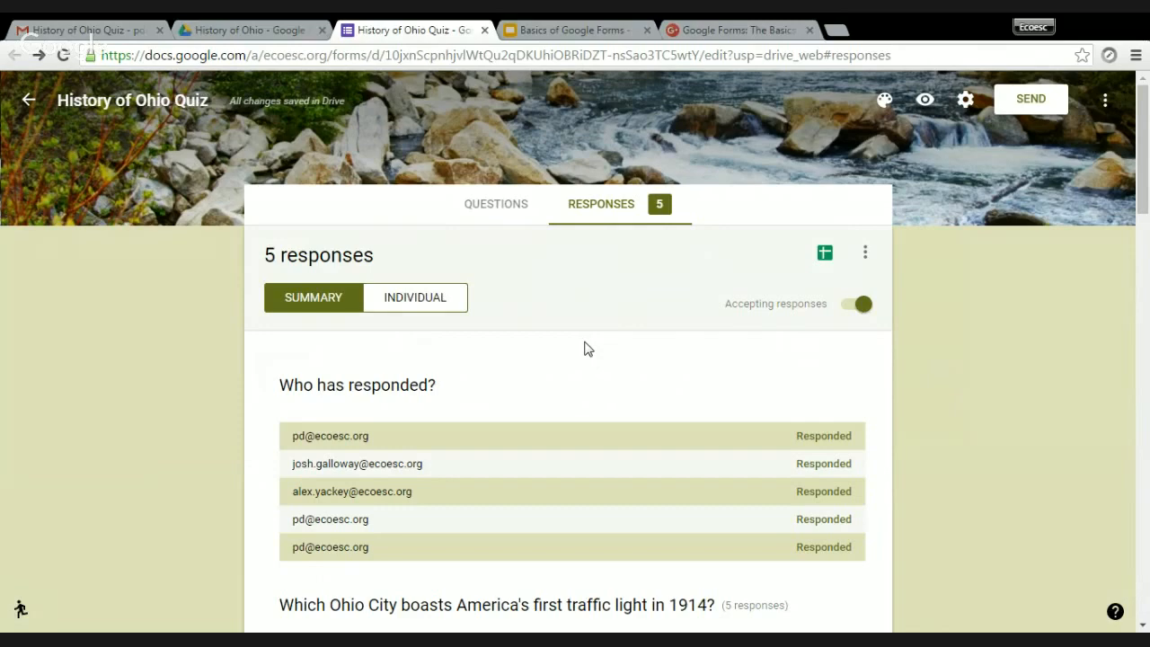
pyautogui.scroll(-2, 584, 349)
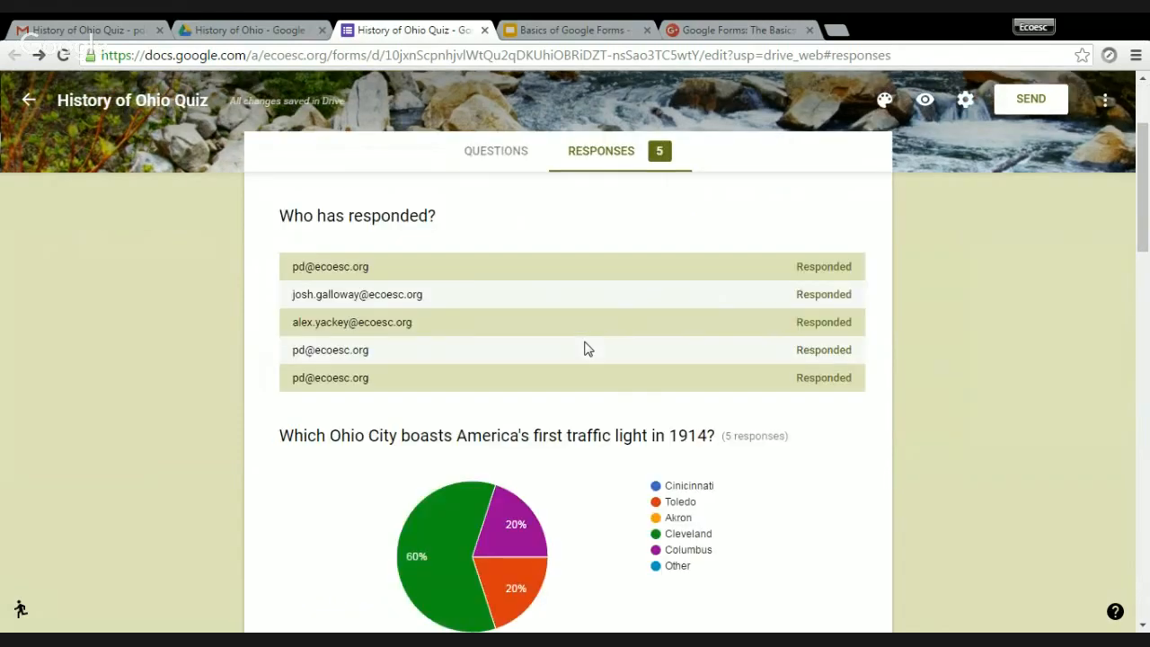
pyautogui.scroll(2, 584, 348)
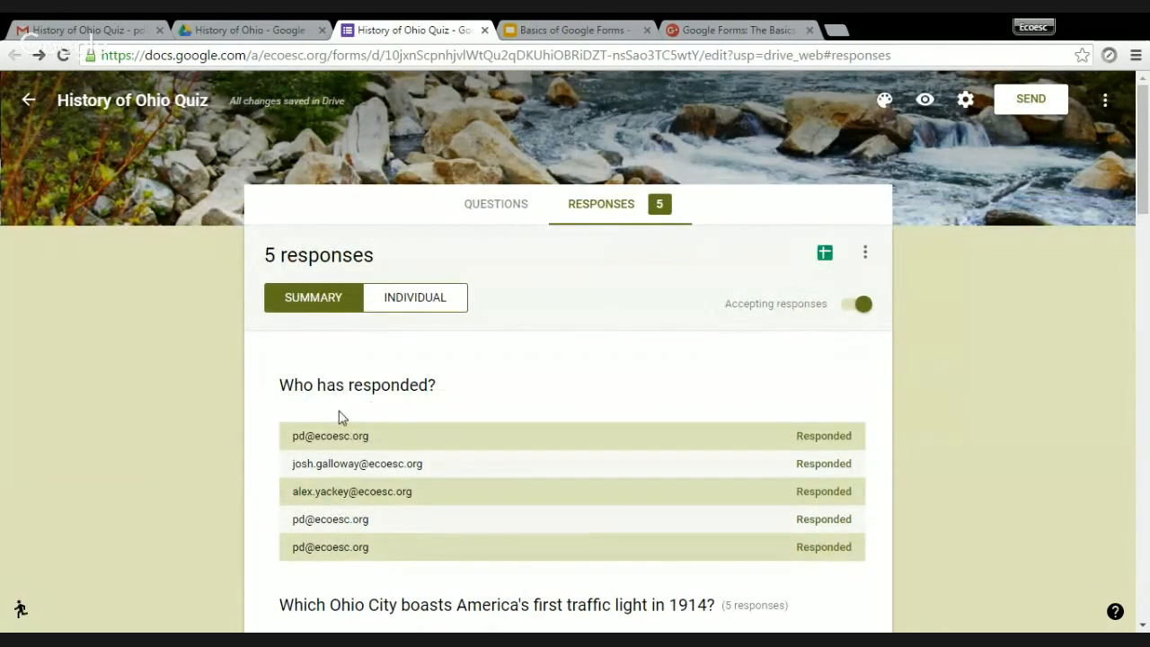
pyautogui.click(406, 303)
pyautogui.scroll(-2, 228, 387)
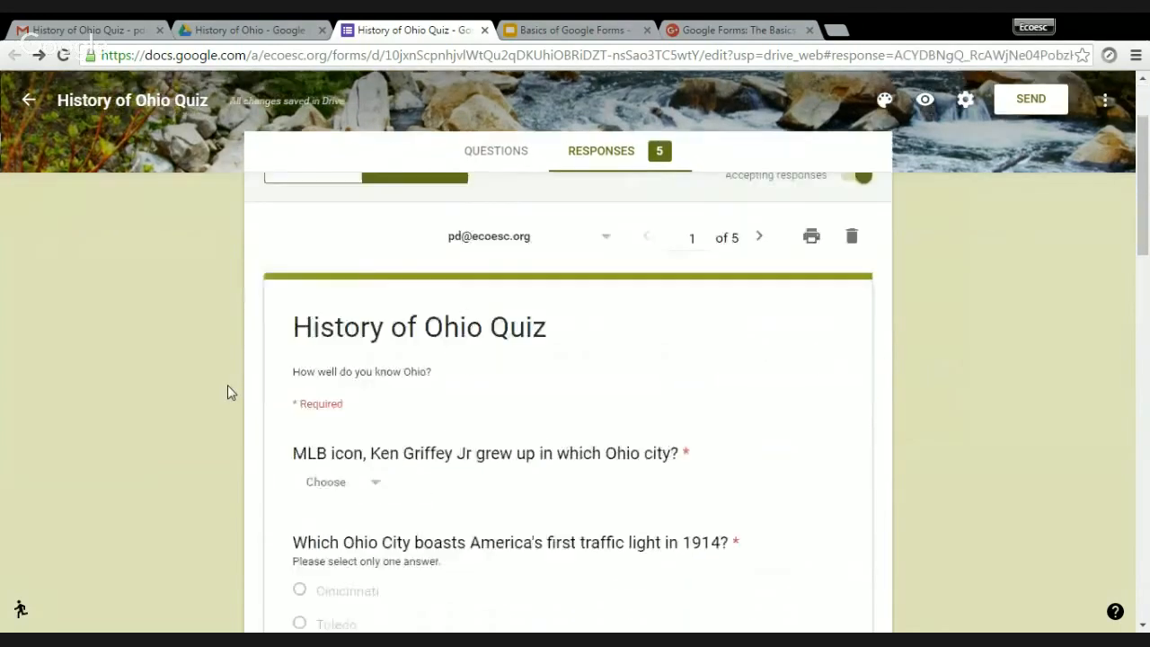
pyautogui.scroll(-1, 228, 385)
pyautogui.scroll(3, 227, 388)
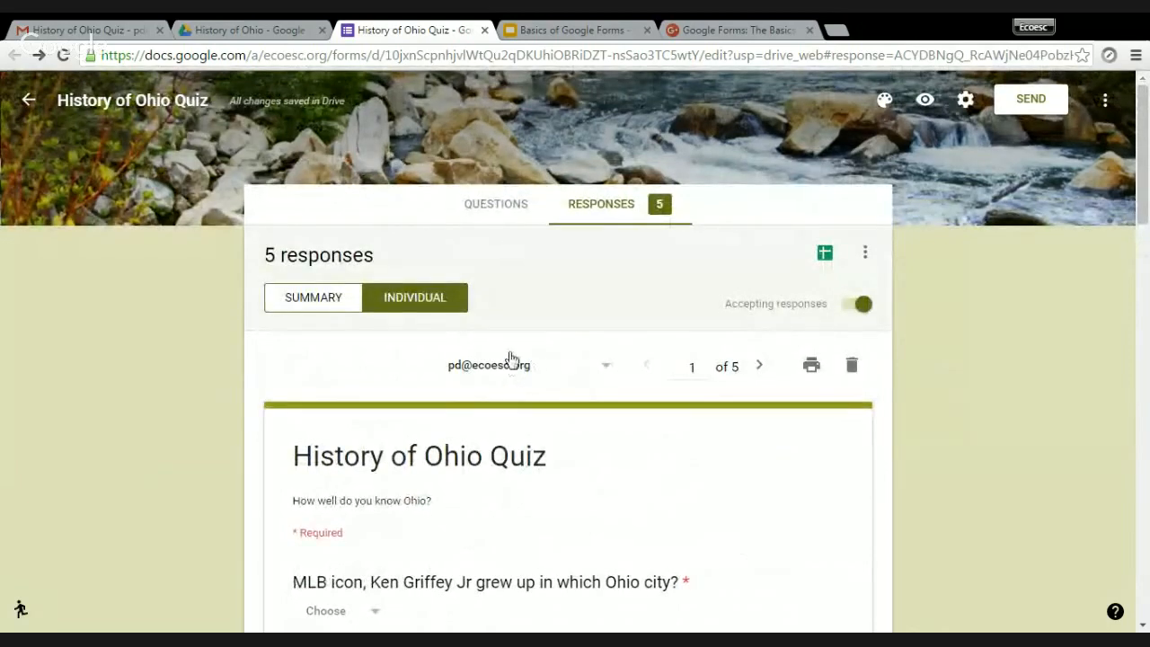
# Step to the second individual response and back to the first, and look over the first respondent's answers.
pyautogui.click(760, 374)
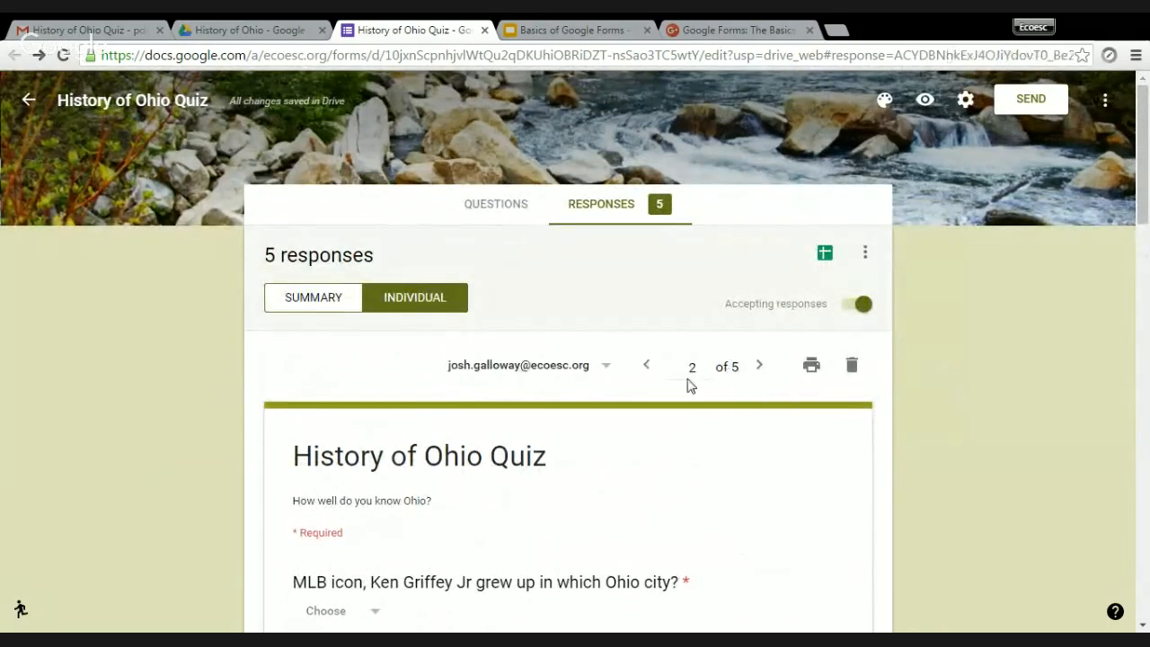
pyautogui.click(650, 369)
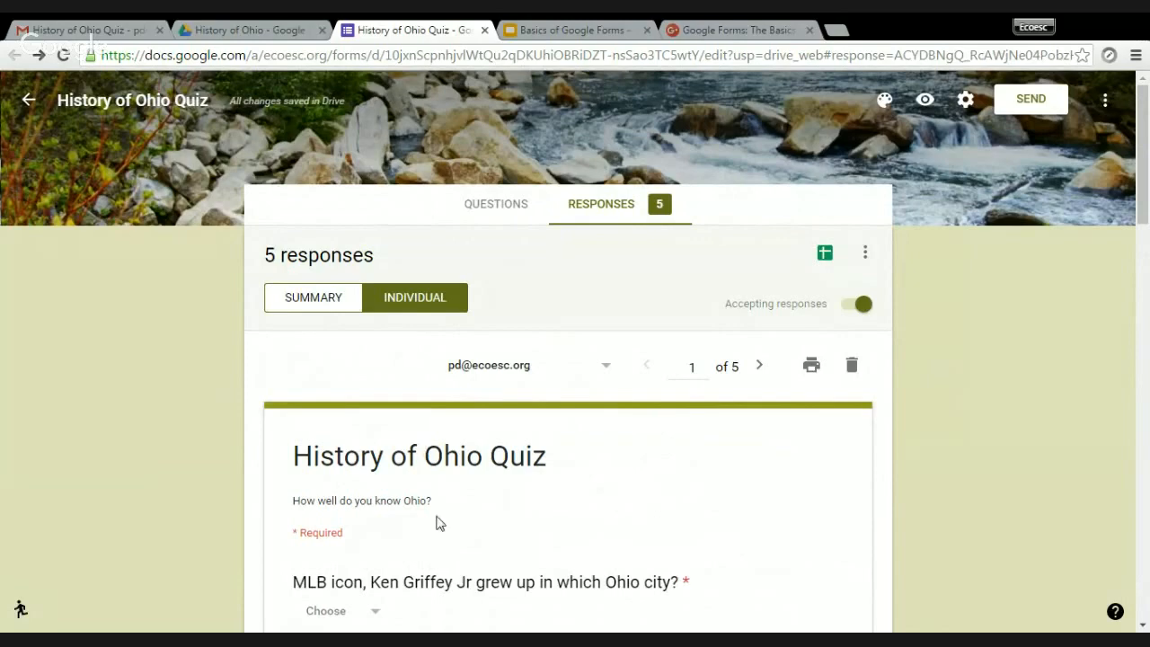
pyautogui.scroll(-2, 437, 521)
pyautogui.scroll(2, 510, 436)
# Return to the summary of all responses and look over the additional actions available for the collected responses.
pyautogui.click(313, 300)
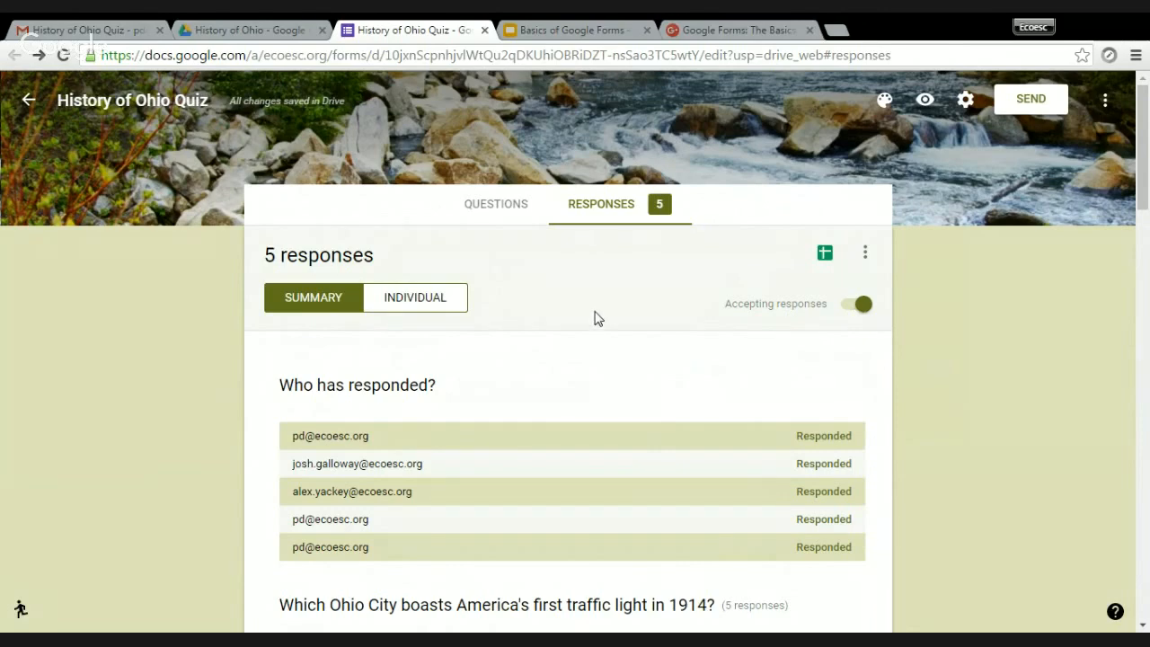
pyautogui.scroll(-2, 595, 318)
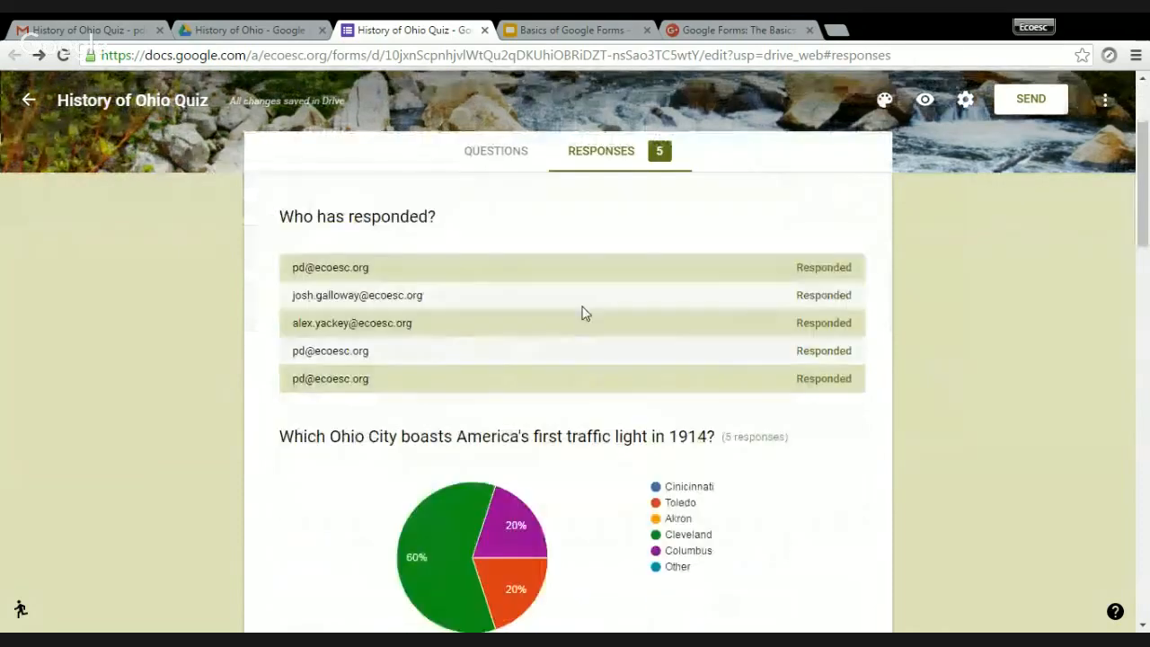
pyautogui.scroll(2, 585, 313)
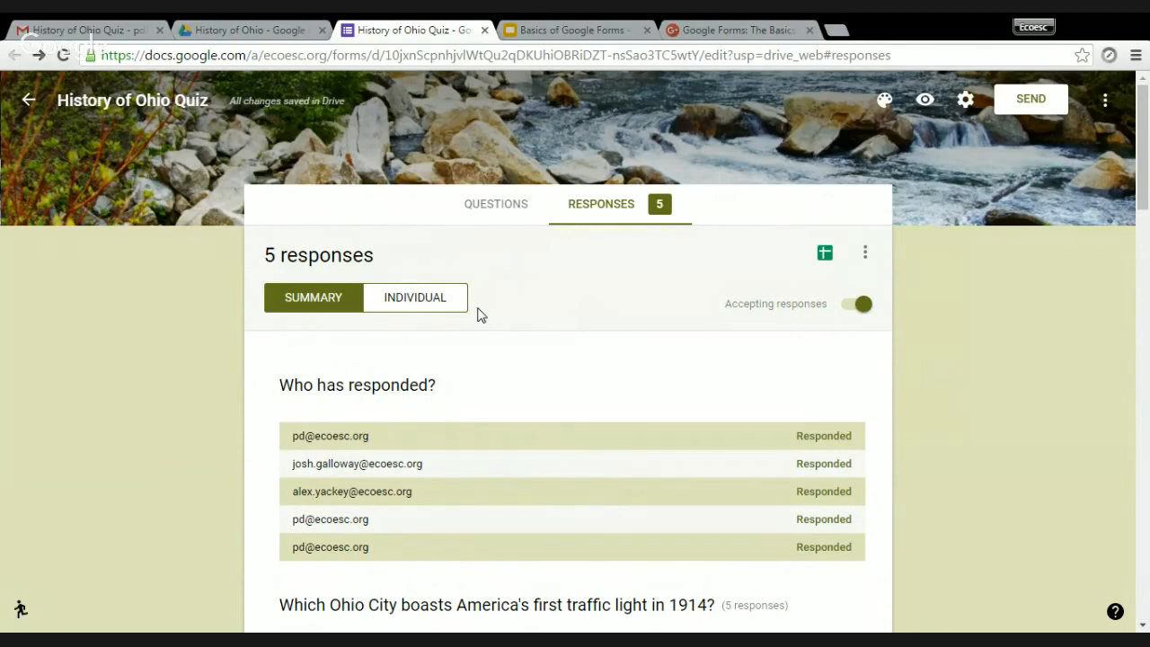
pyautogui.click(865, 252)
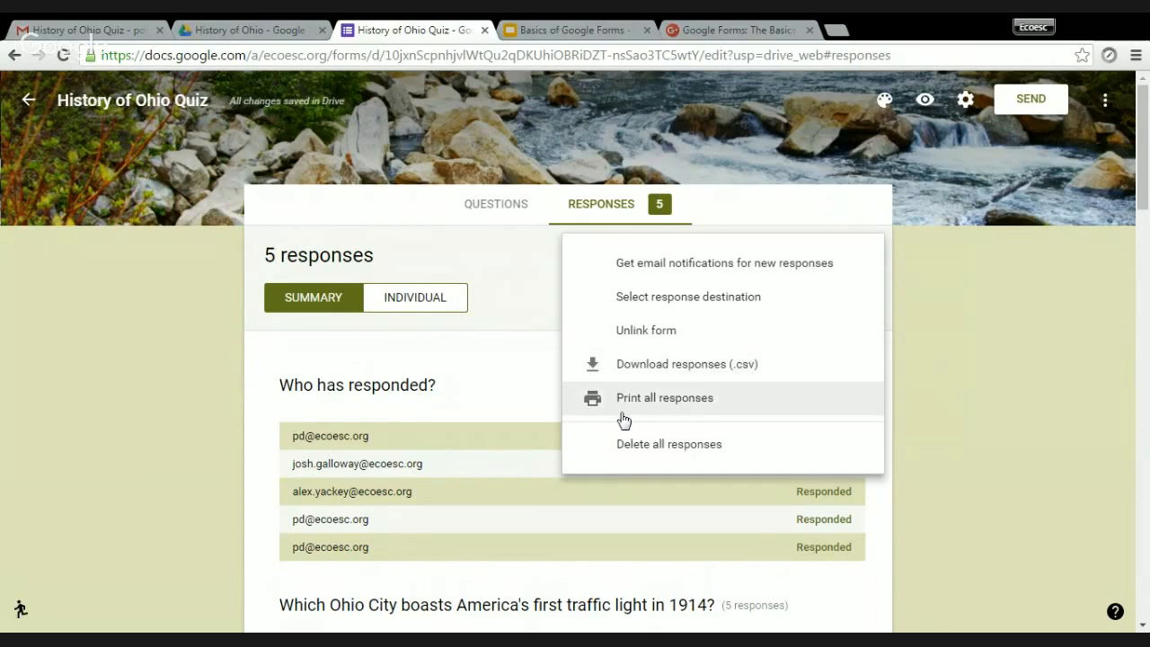
pyautogui.click(506, 328)
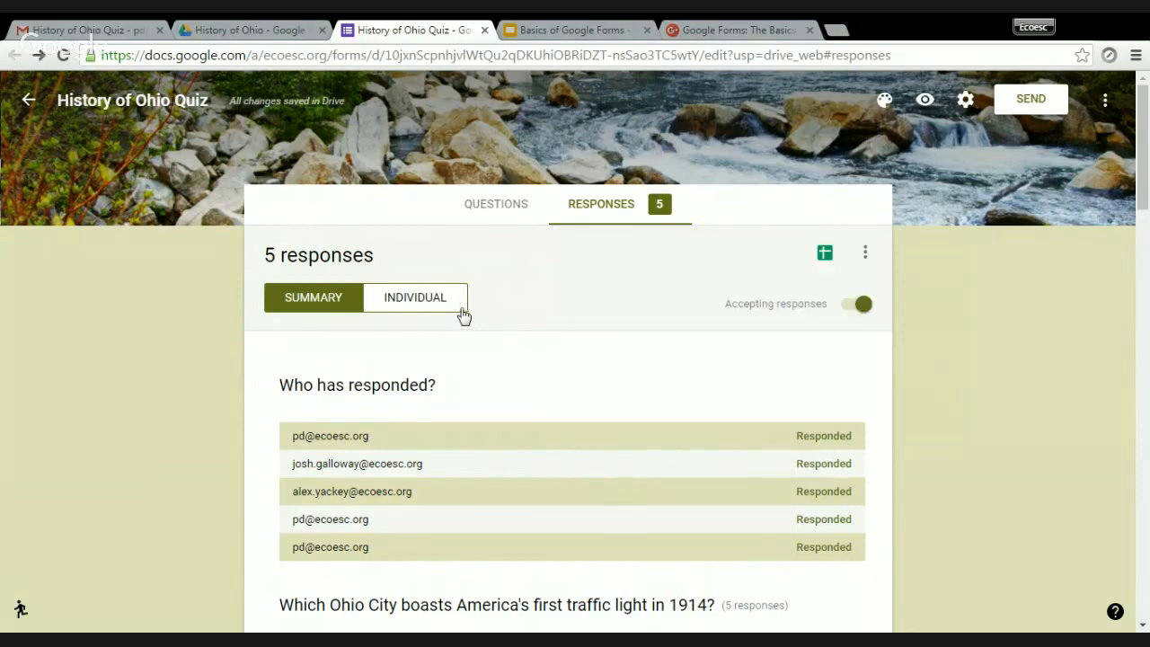
# Examine the list of respondents and the answer chart for the question about America's first traffic light.
pyautogui.scroll(-3, 506, 303)
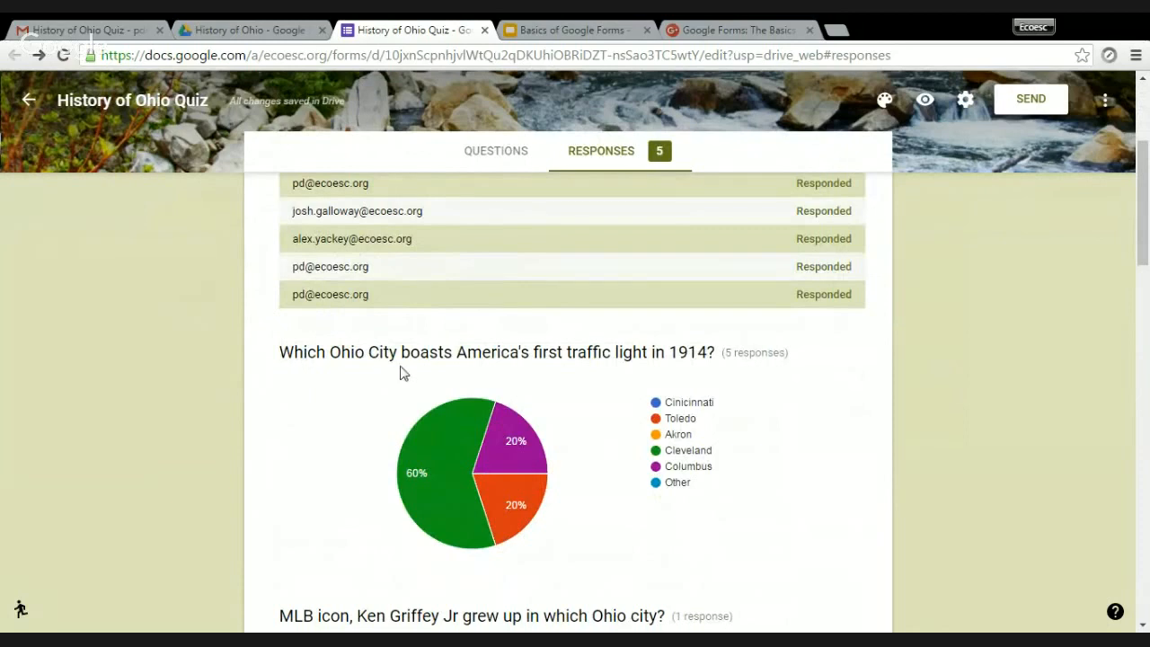
pyautogui.scroll(1, 731, 307)
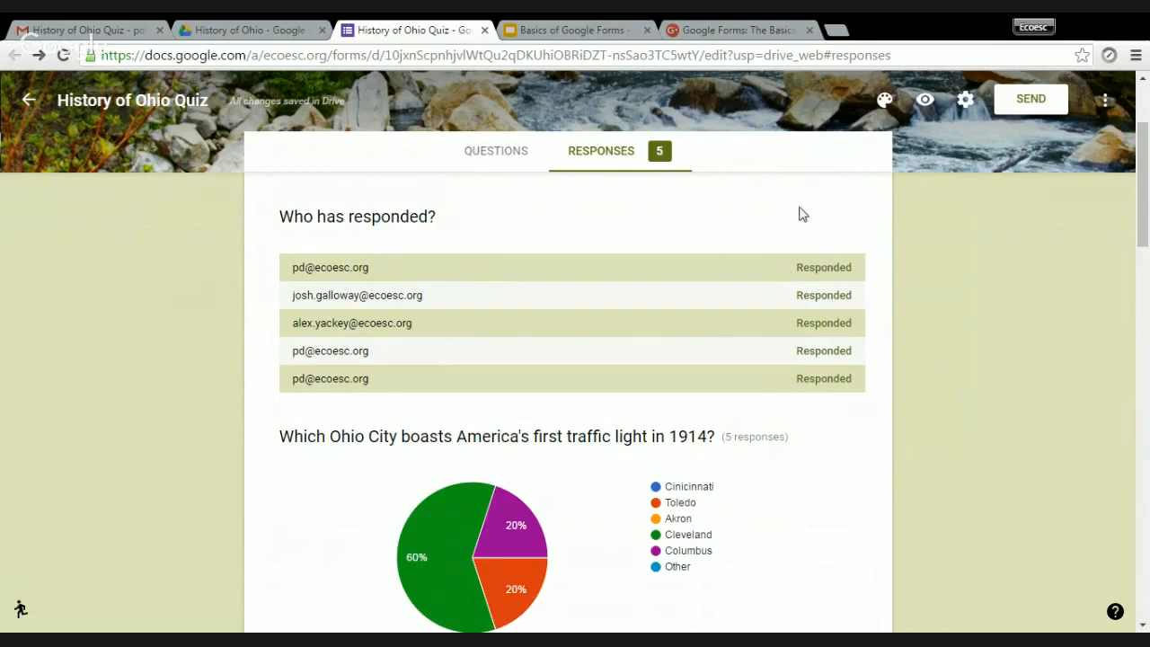
pyautogui.scroll(-2, 847, 357)
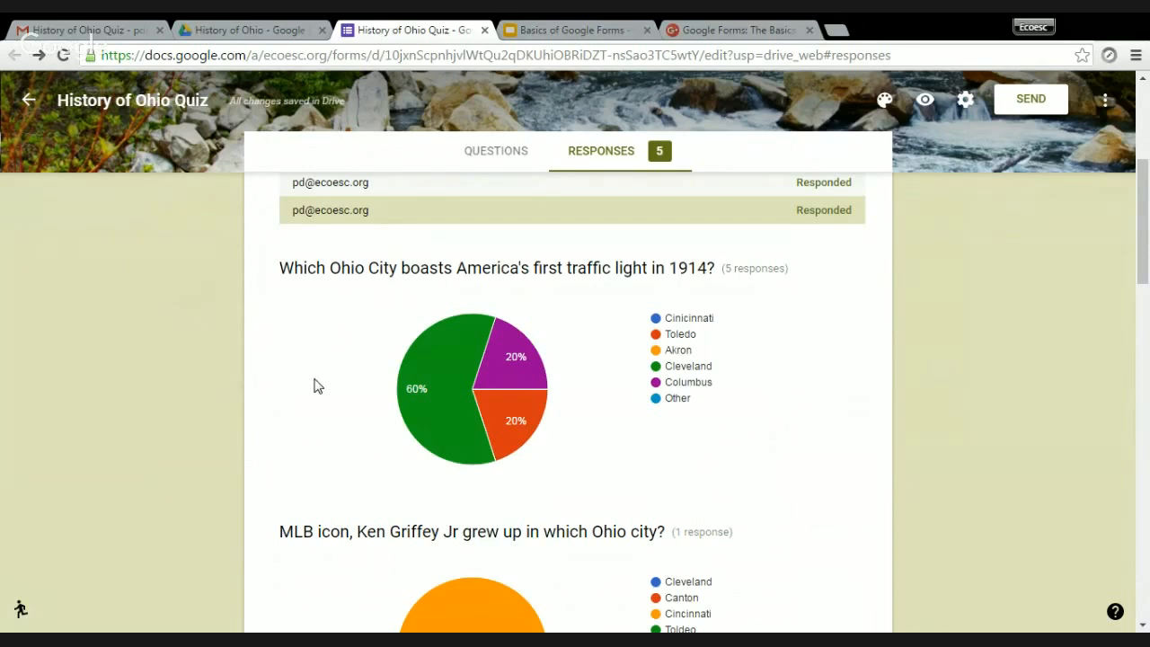
pyautogui.moveTo(462, 404)
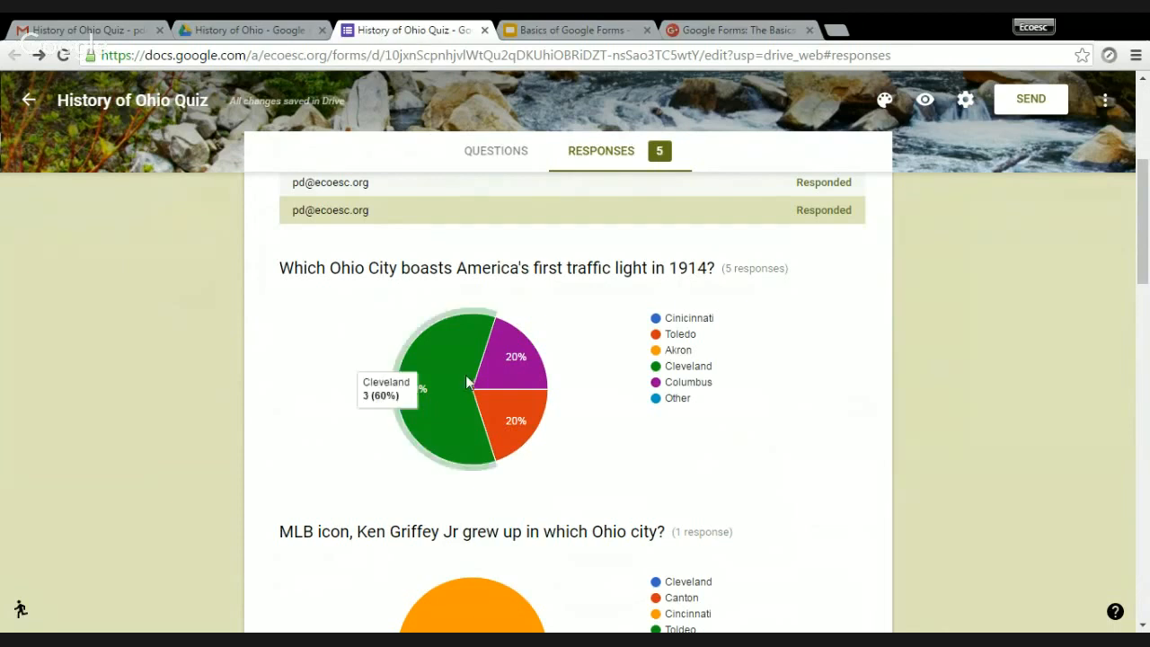
pyautogui.scroll(3, 321, 369)
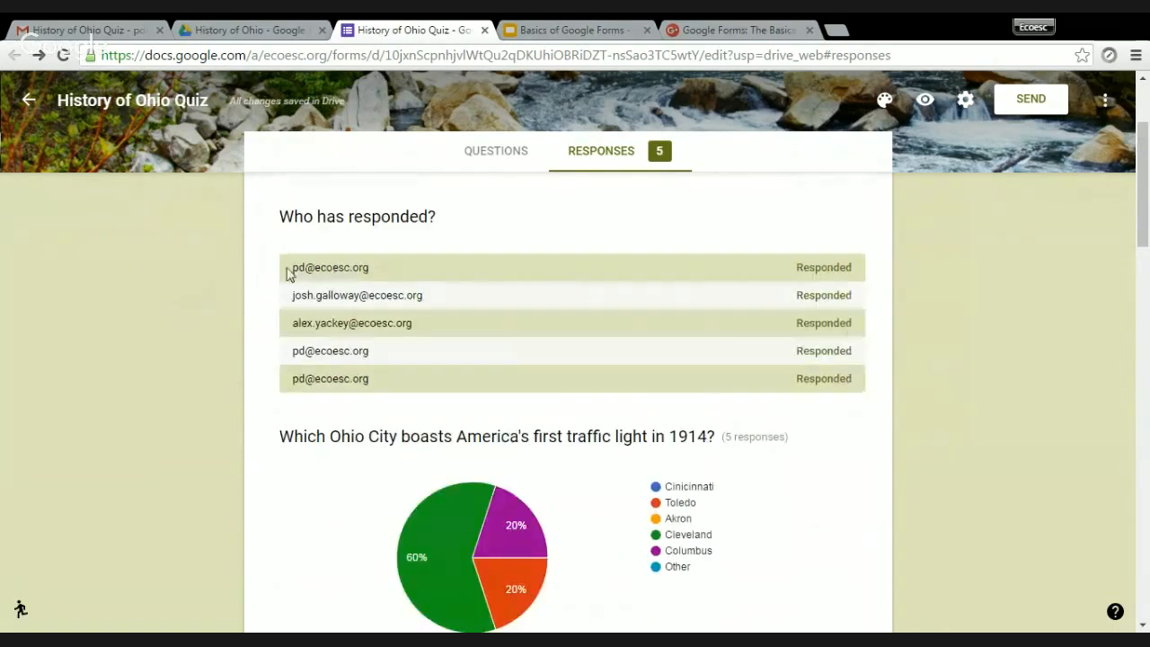
pyautogui.scroll(-3, 254, 341)
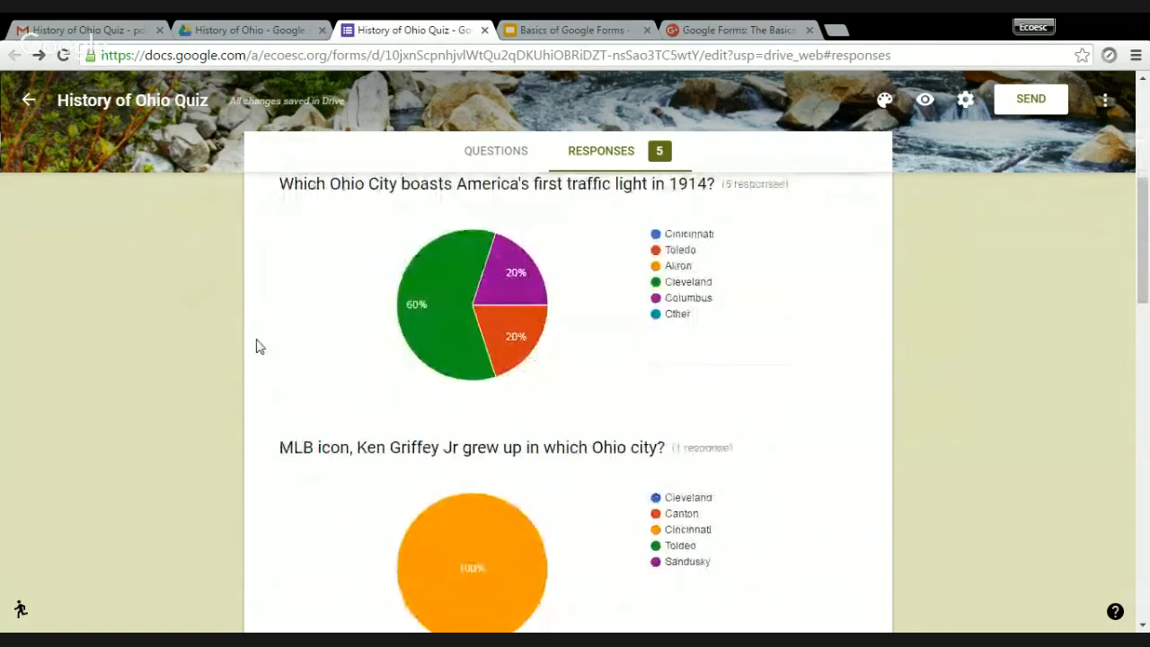
# Review the answer charts of the remaining questions, singling out the Merietta answer in the Northwest Territory chart, and return to the start of the summary.
pyautogui.scroll(-3, 685, 267)
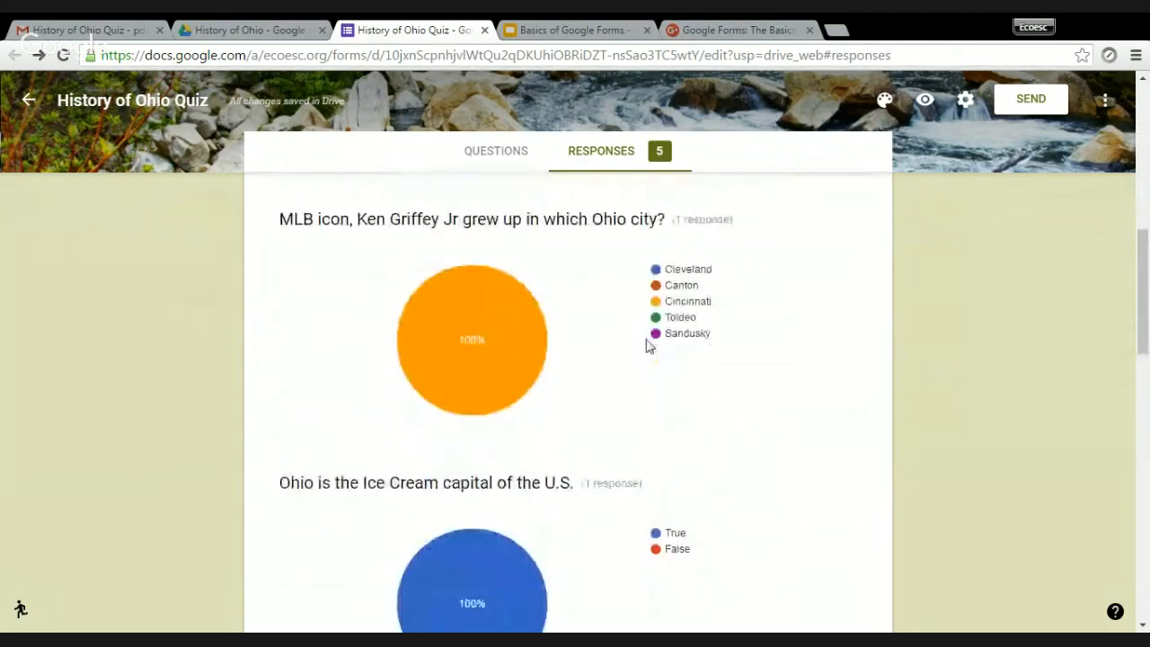
pyautogui.scroll(-3, 646, 346)
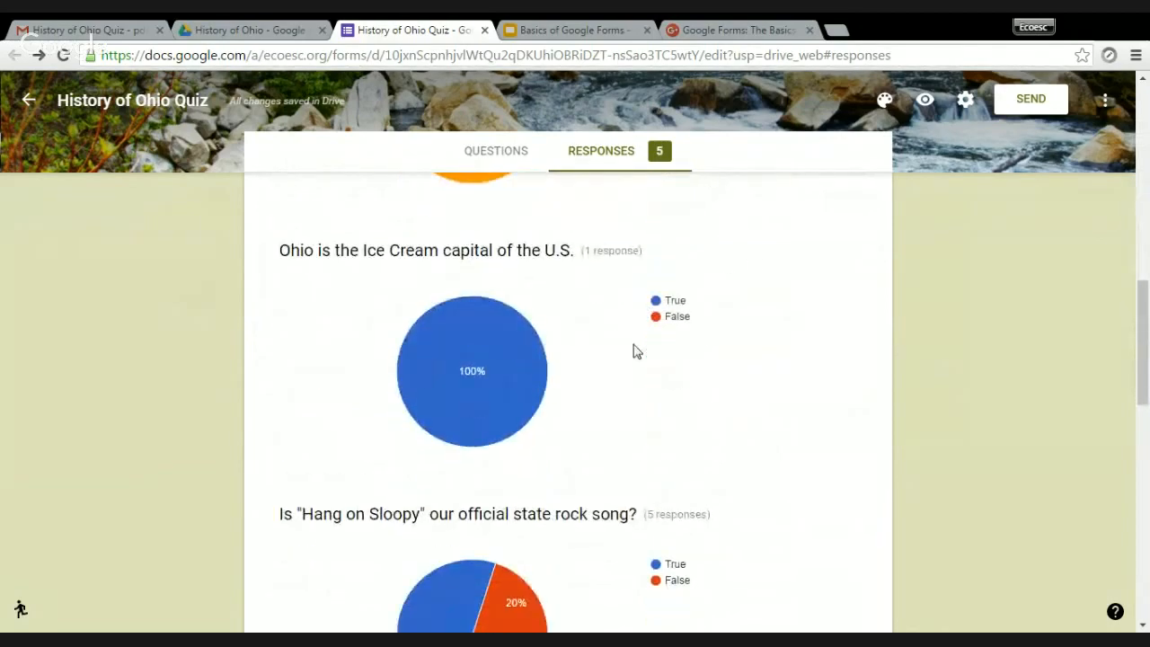
pyautogui.scroll(-4, 633, 350)
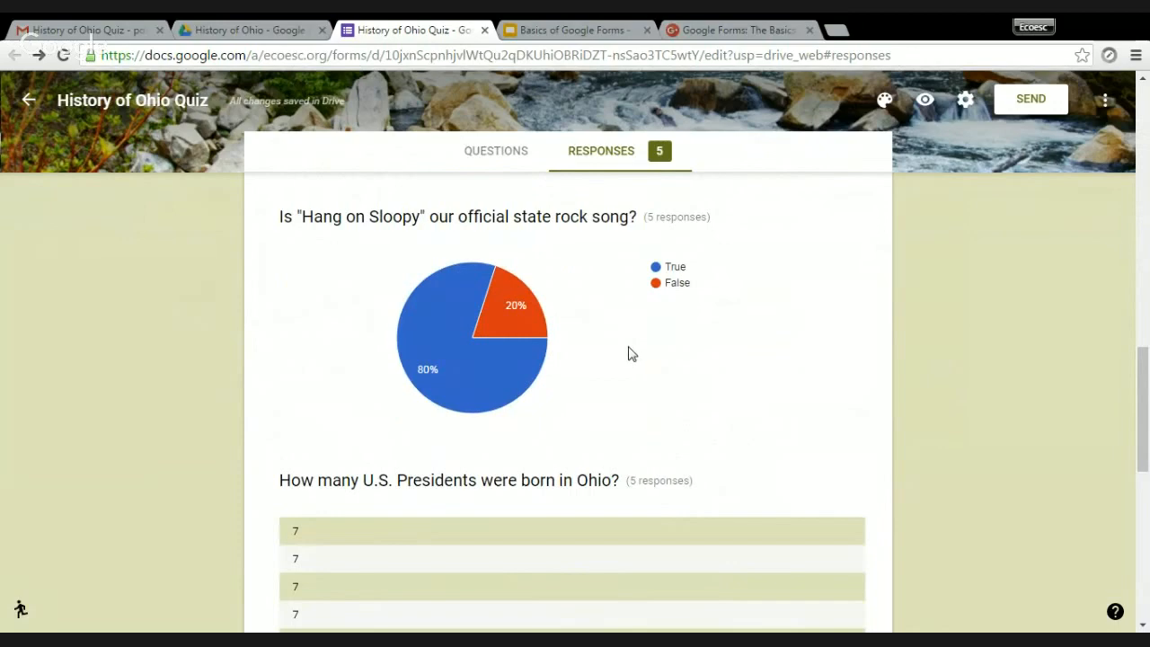
pyautogui.scroll(-2, 629, 353)
pyautogui.scroll(-4, 628, 353)
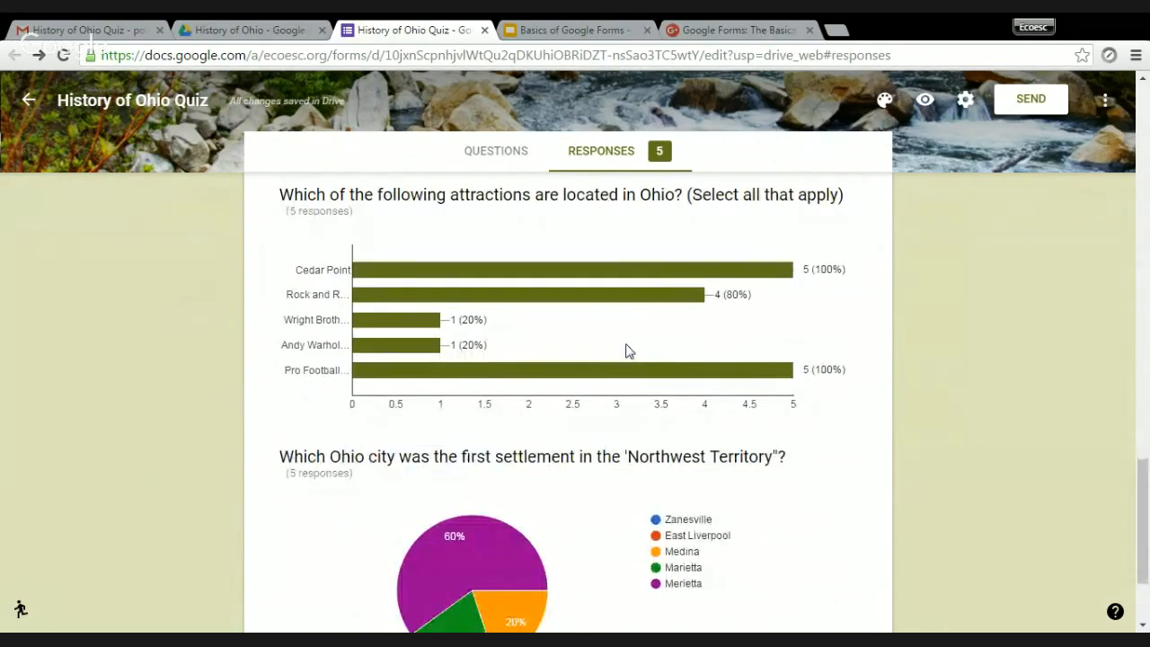
pyautogui.scroll(-2, 627, 352)
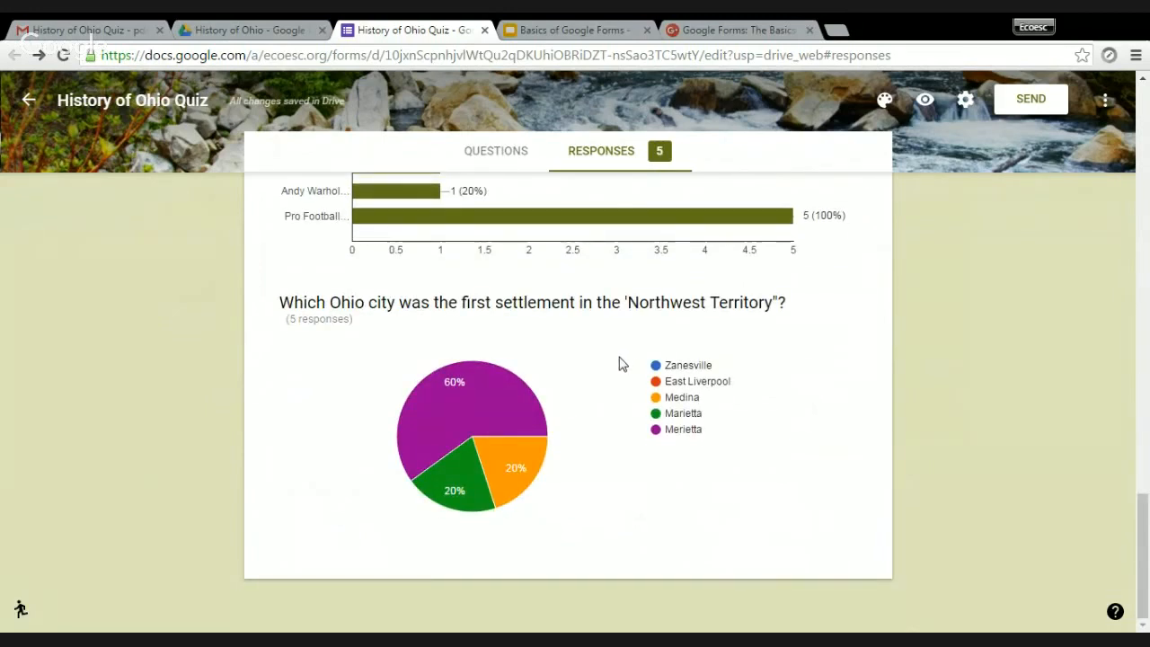
pyautogui.moveTo(710, 437); pyautogui.dragTo(655, 432)
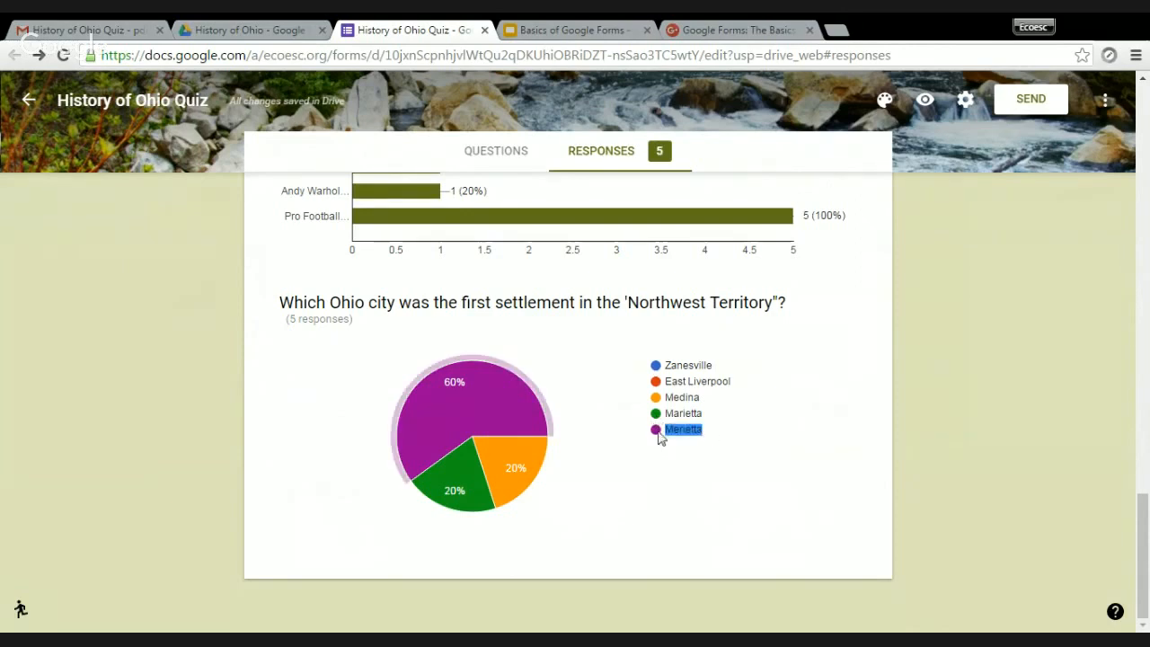
pyautogui.click(627, 433)
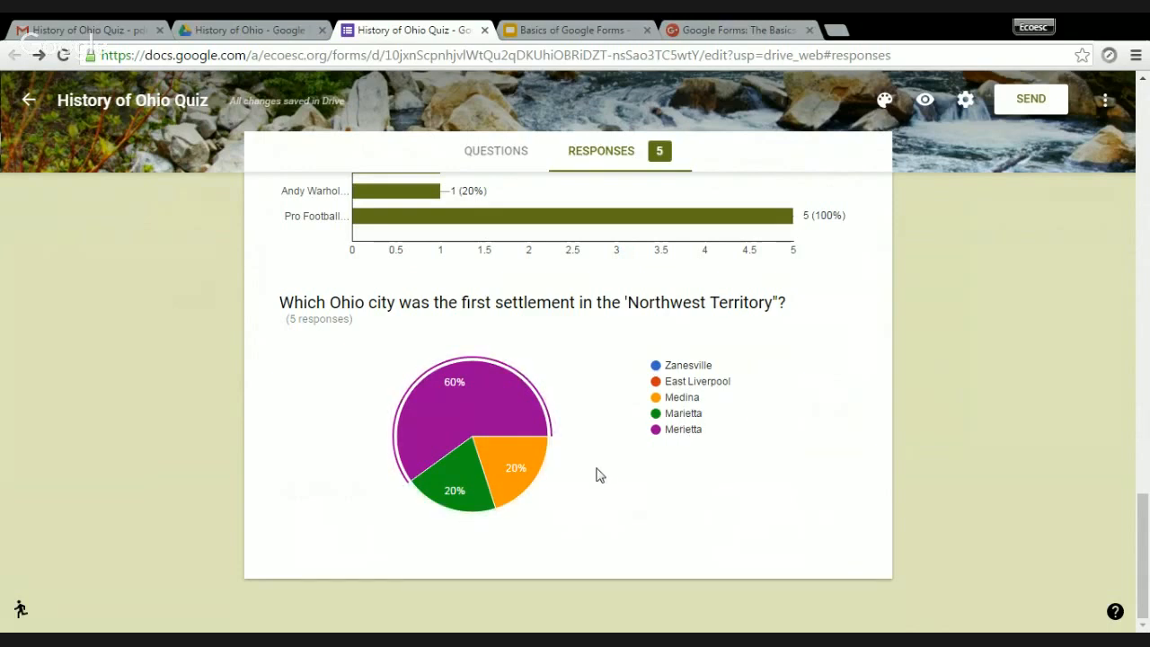
pyautogui.scroll(5, 597, 475)
pyautogui.scroll(10, 599, 474)
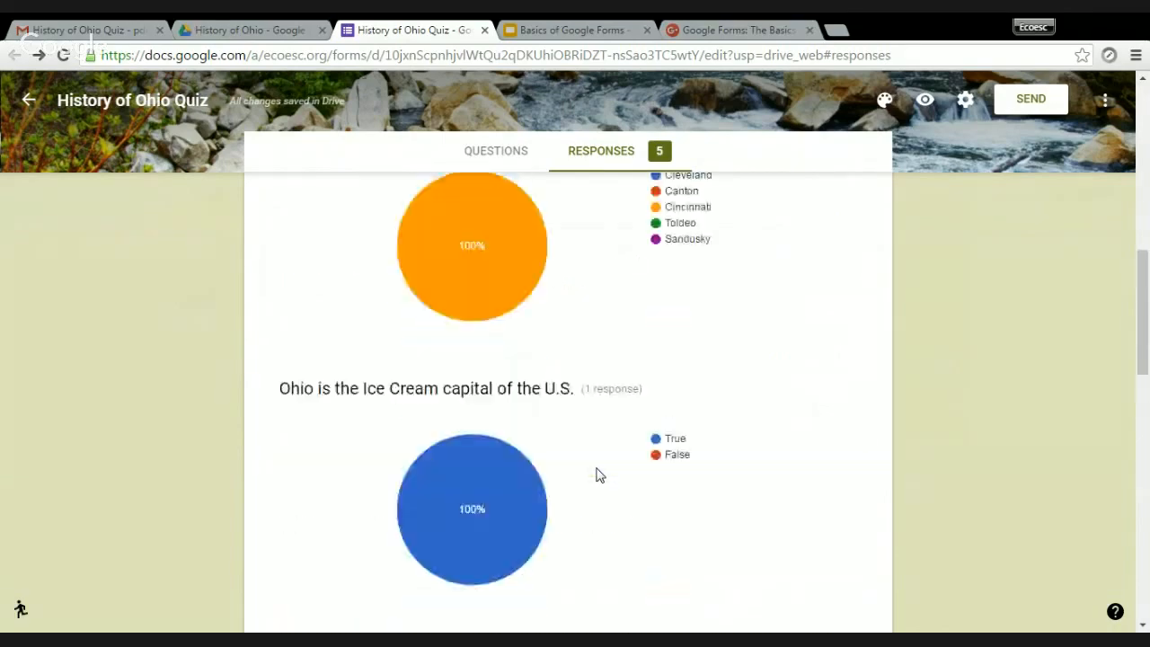
pyautogui.scroll(3, 591, 184)
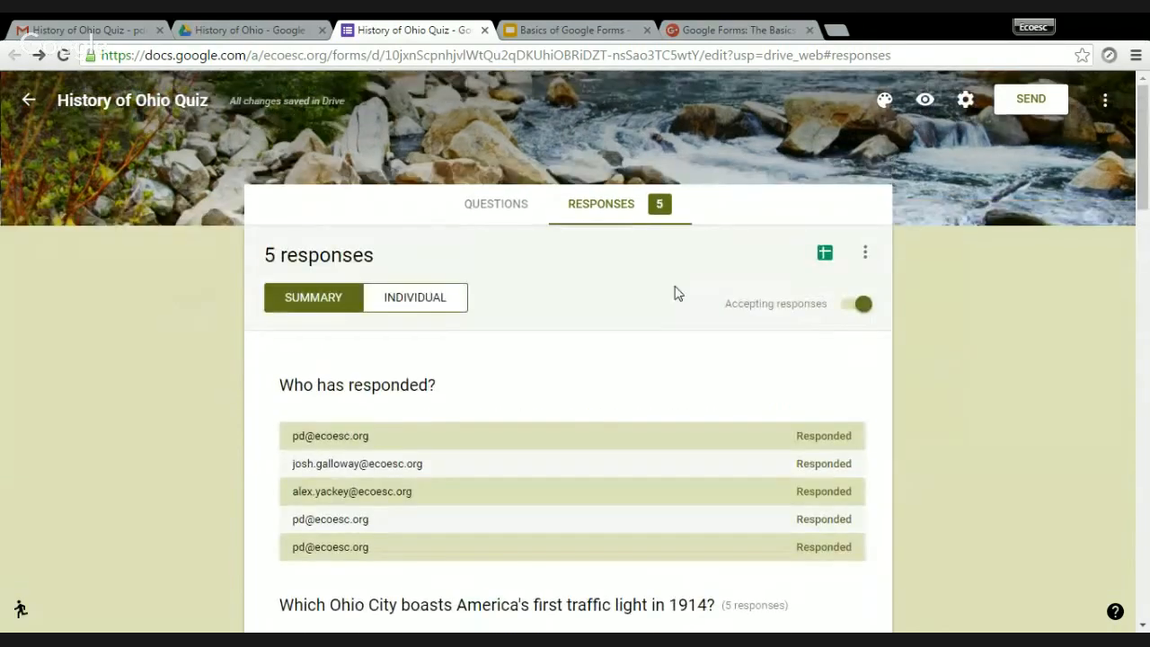
# Open the quiz's linked responses spreadsheet, check where it is stored in the History of Ohio Drive folder, and return to the spreadsheet.
pyautogui.click(824, 256)
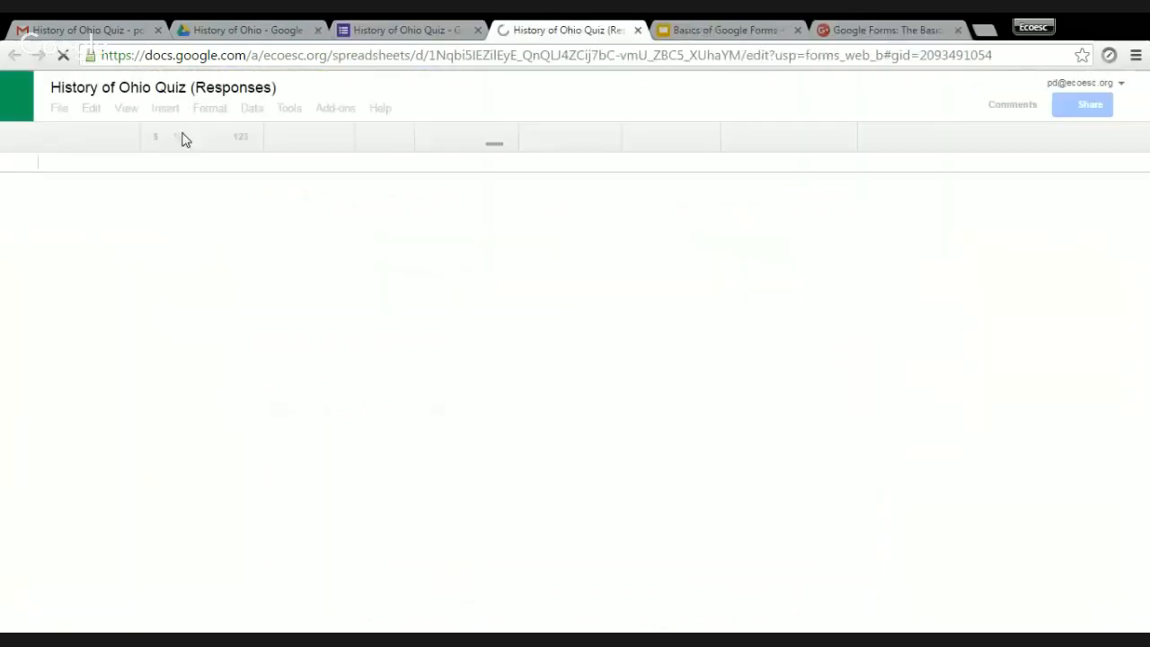
pyautogui.click(247, 30)
pyautogui.click(295, 371)
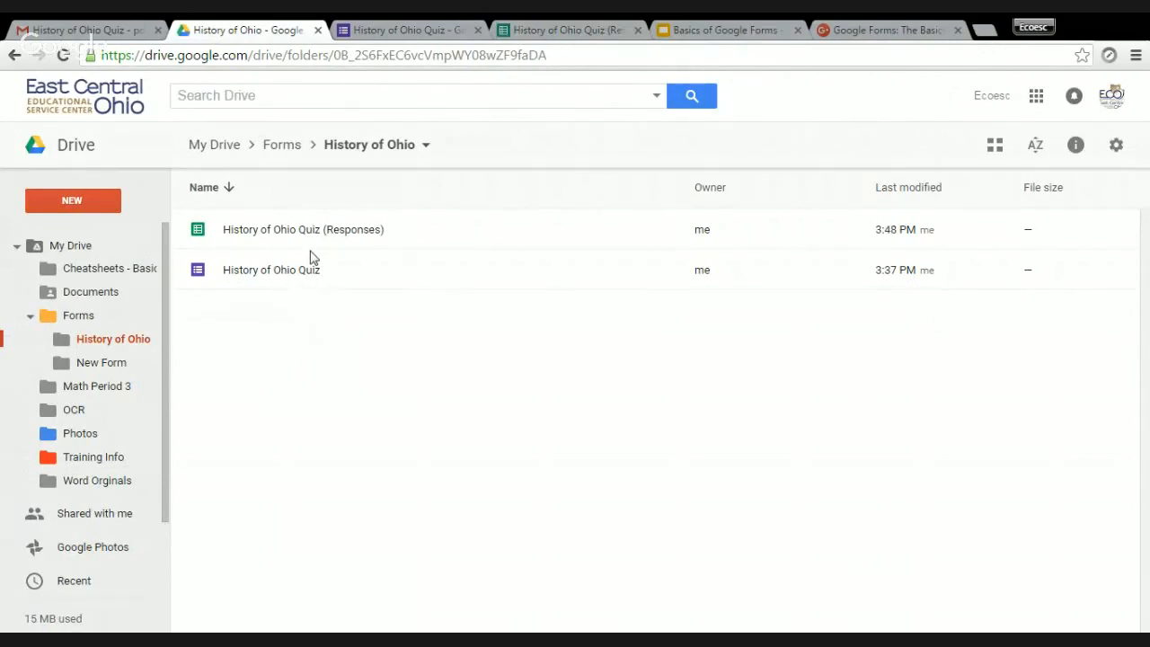
pyautogui.click(354, 33)
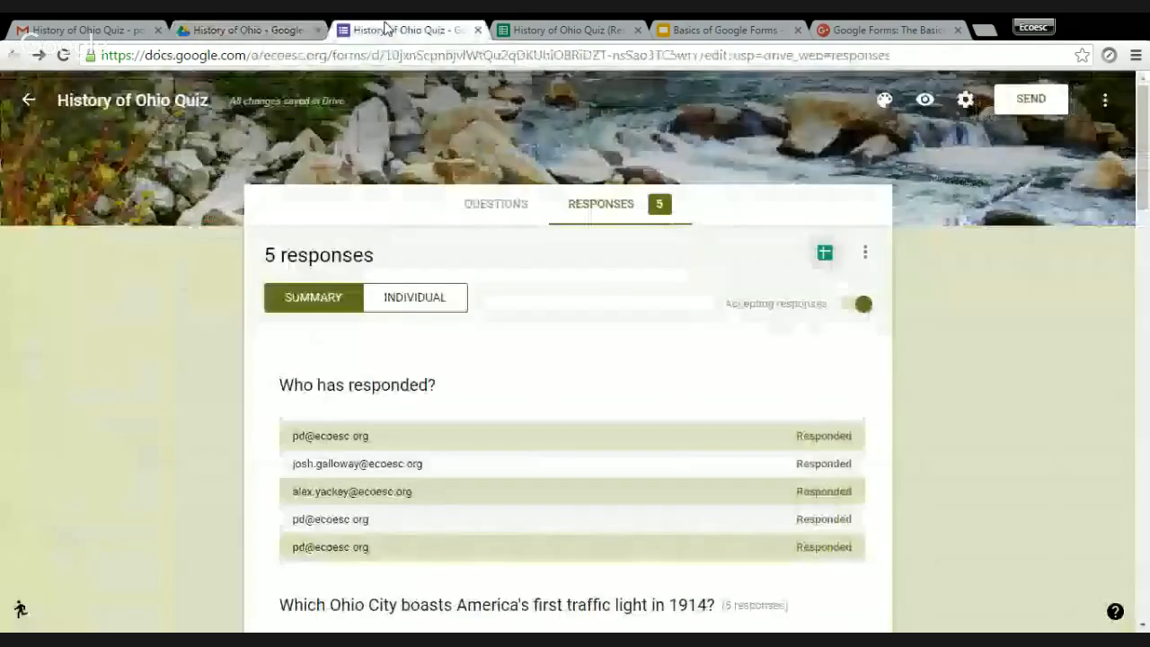
pyautogui.click(562, 30)
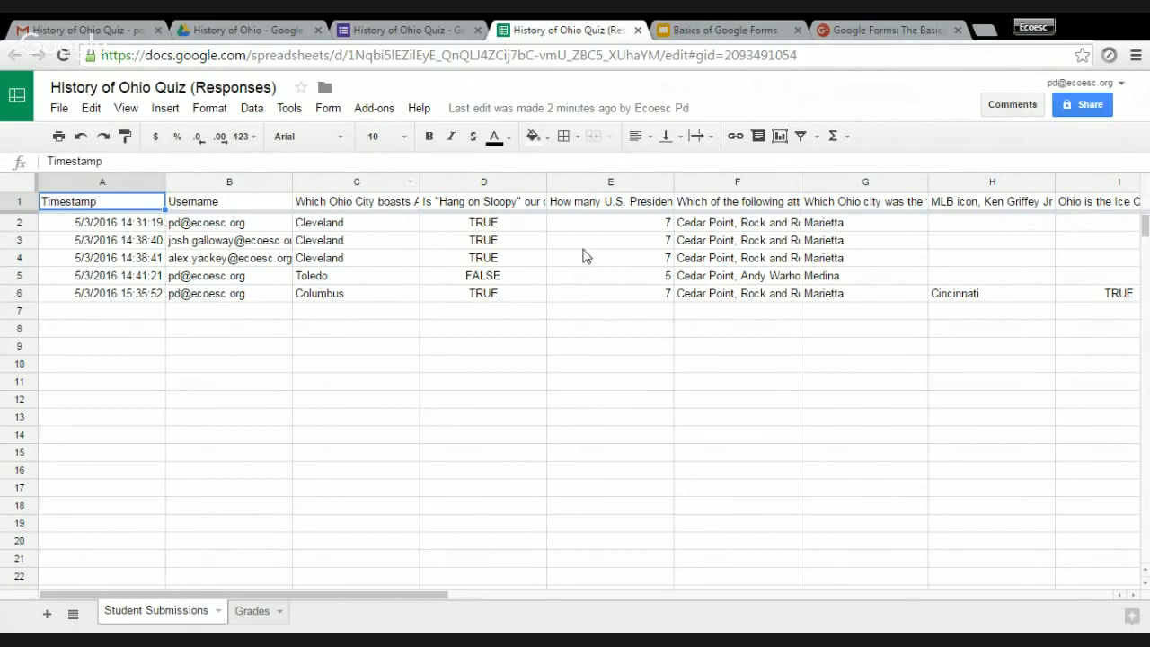
# Fit column F of the Student Submissions sheet to its contents, then narrow it slightly so the full attraction answers stay readable.
pyautogui.moveTo(322, 600); pyautogui.dragTo(436, 589)
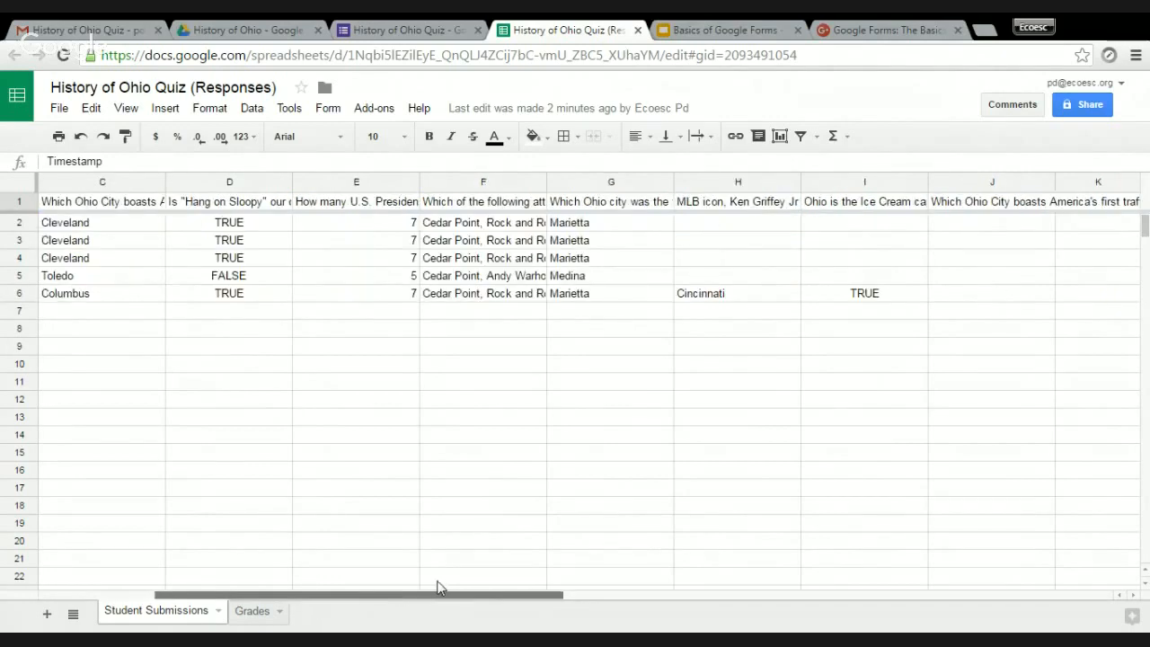
pyautogui.click(489, 295)
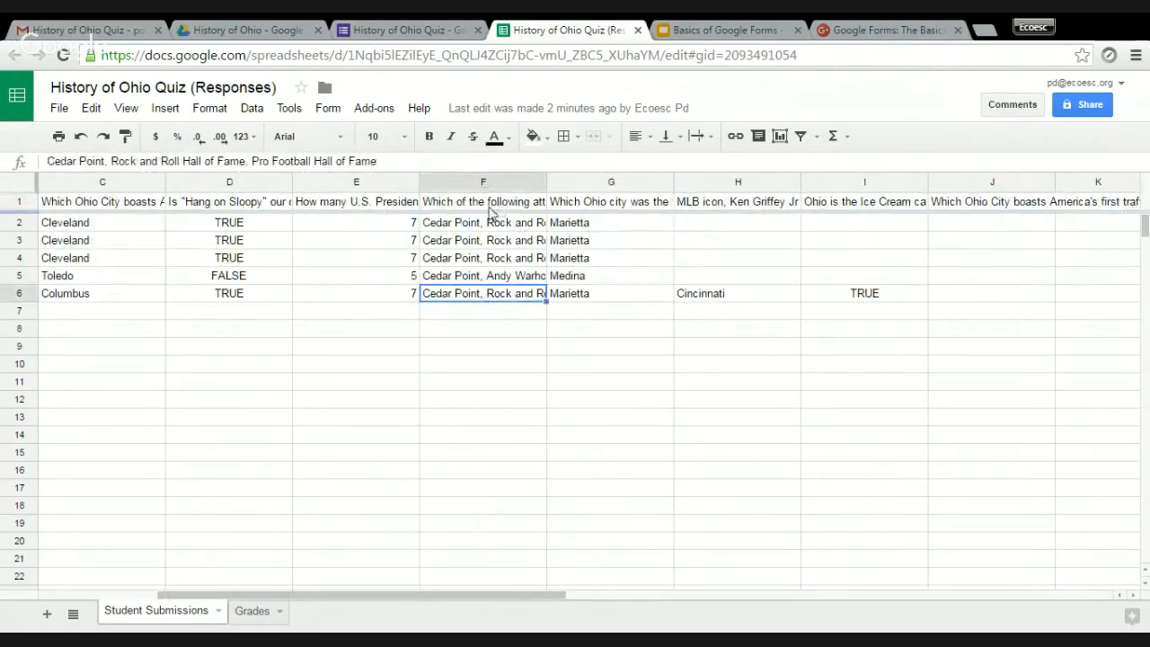
pyautogui.doubleClick(546, 180)
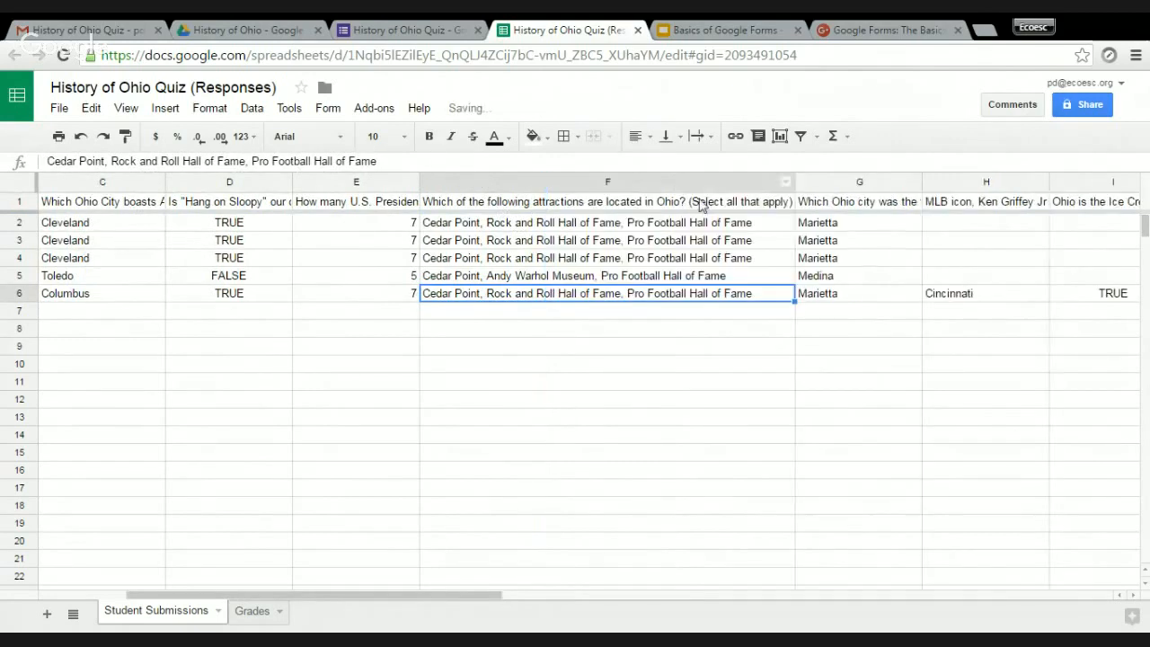
pyautogui.moveTo(795, 184); pyautogui.dragTo(780, 181)
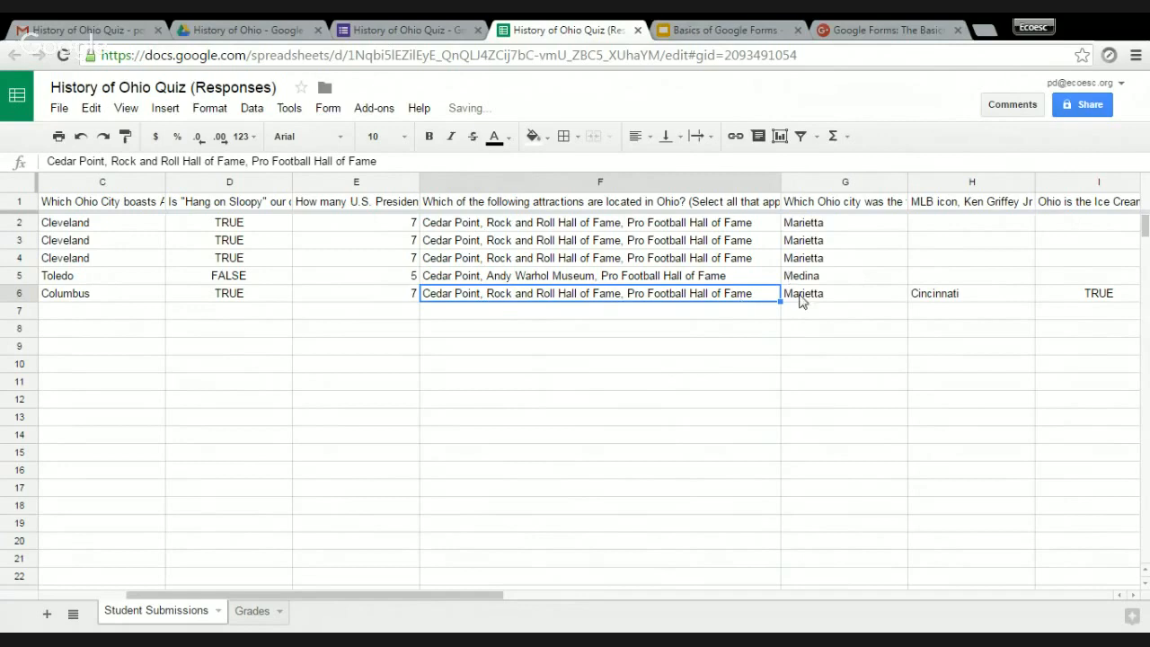
# Look across all response columns and compare the traffic light question heading in C1 with the one in J1.
pyautogui.moveTo(353, 595); pyautogui.dragTo(517, 586)
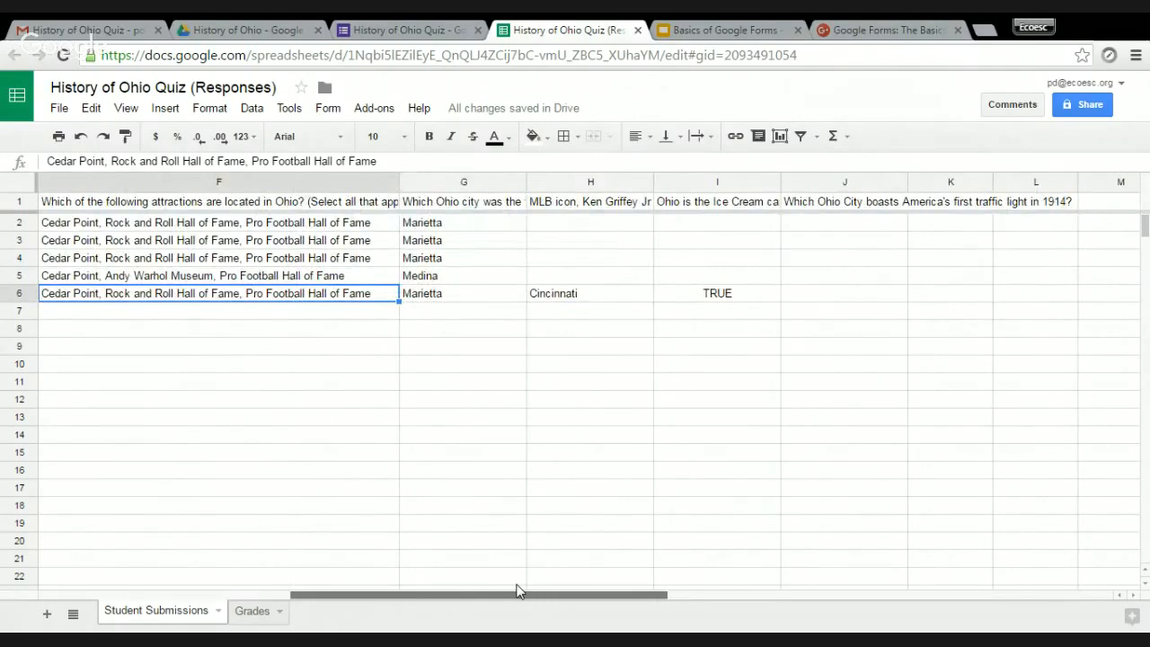
pyautogui.moveTo(517, 591); pyautogui.dragTo(229, 592)
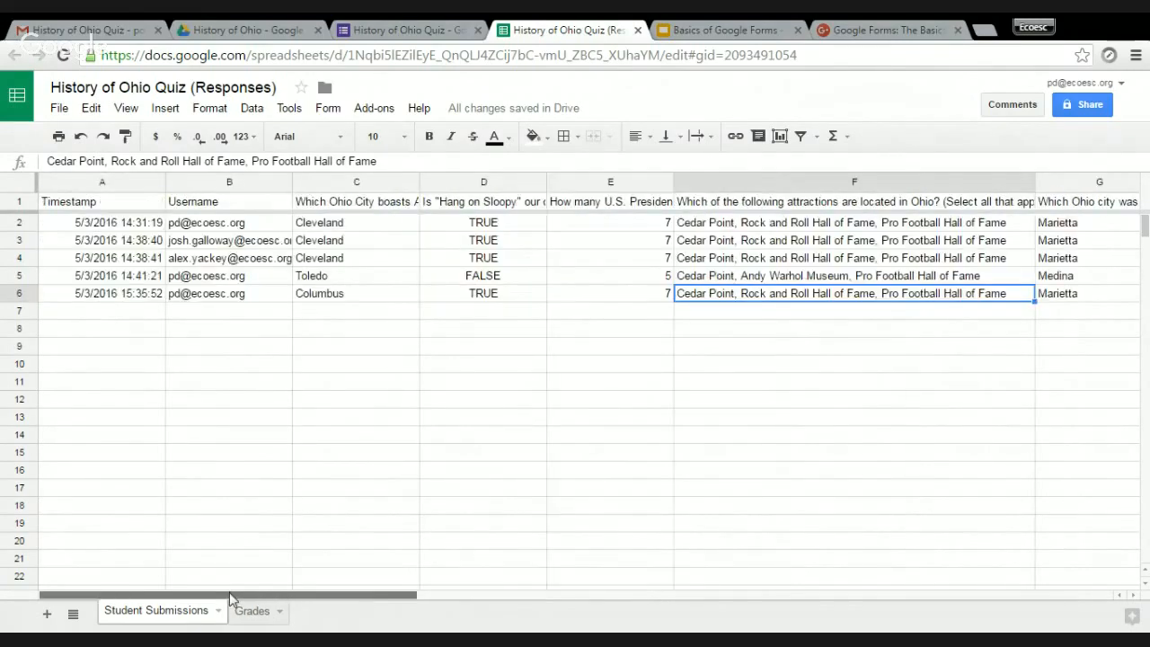
pyautogui.click(338, 201)
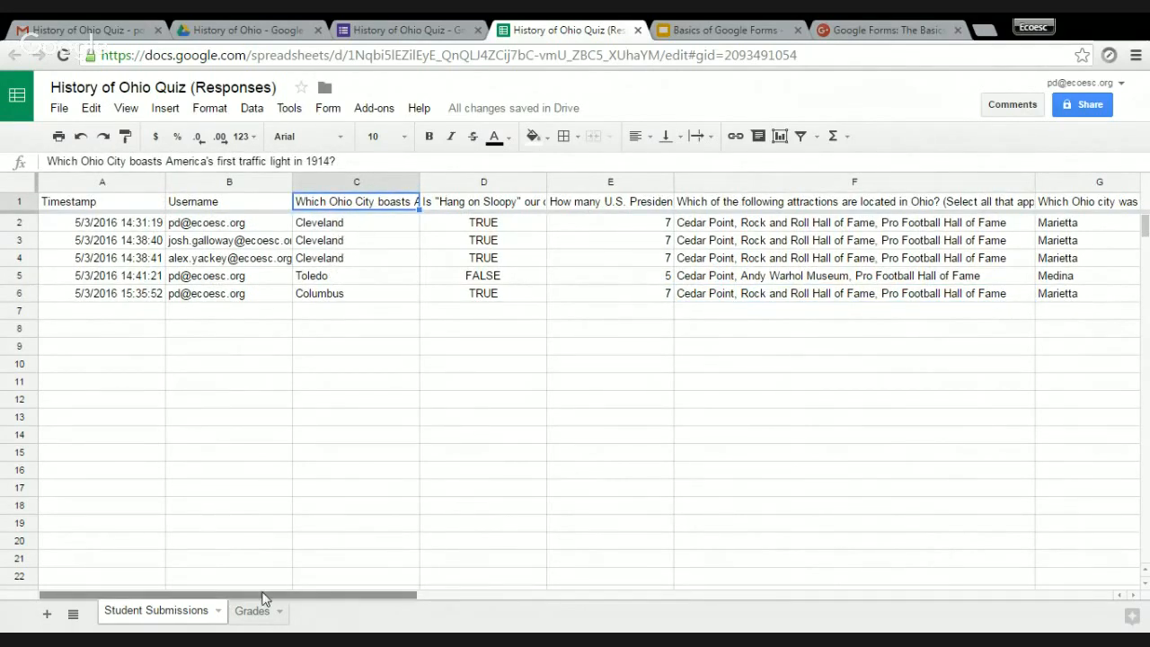
pyautogui.moveTo(265, 597); pyautogui.dragTo(516, 567)
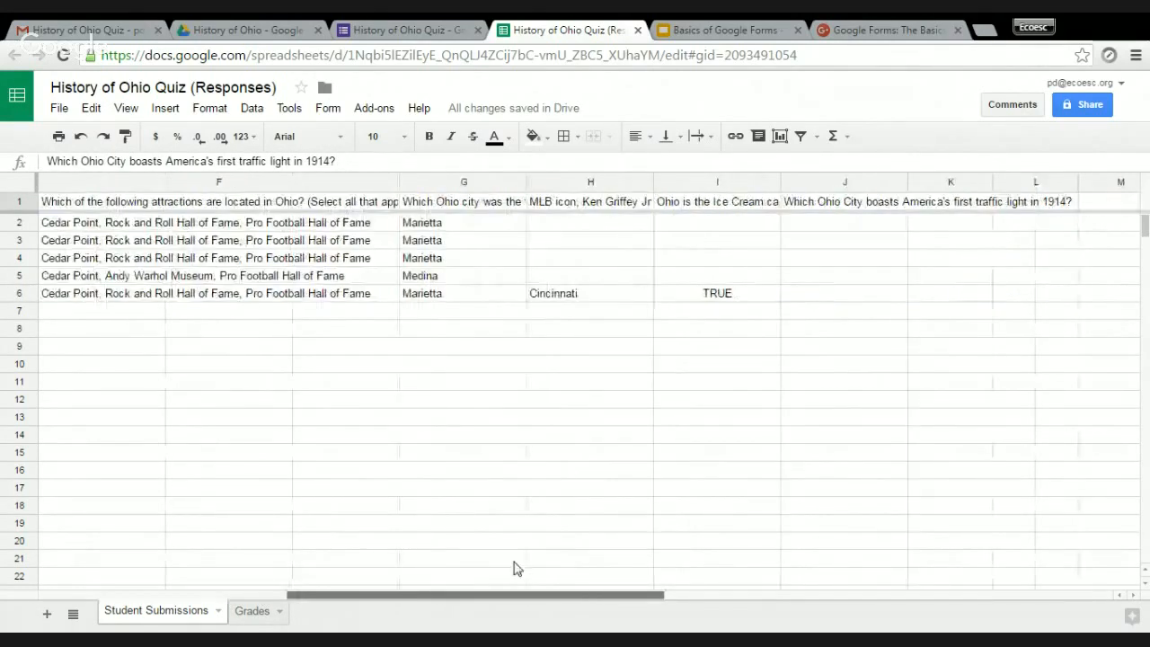
pyautogui.click(824, 207)
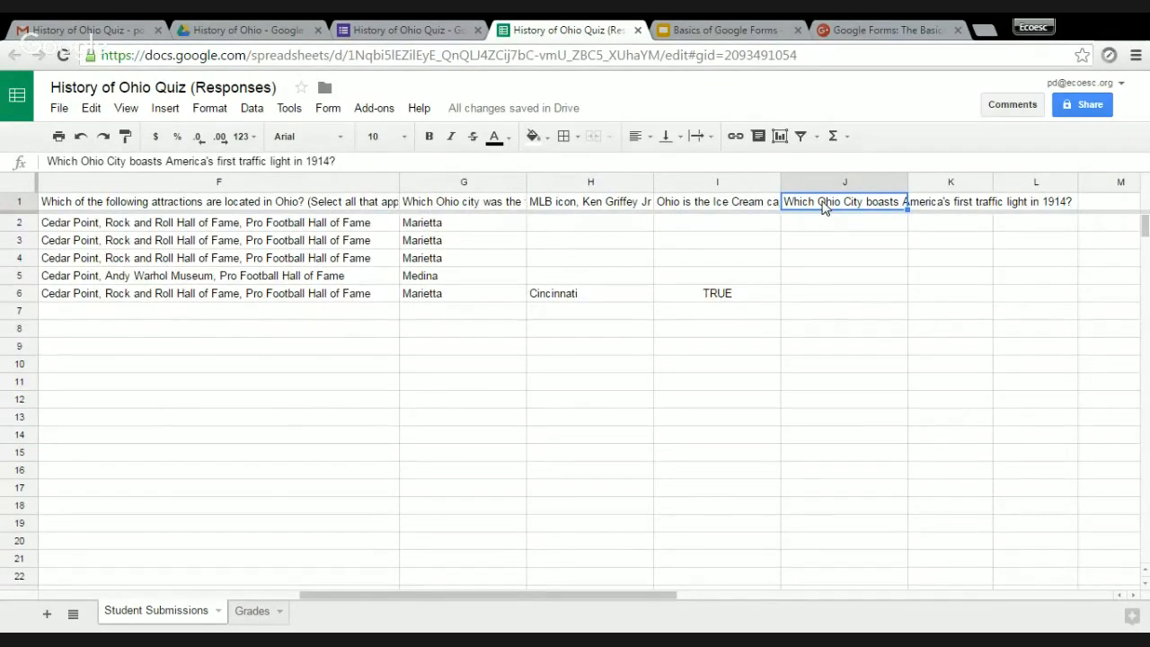
# Delete column J with the duplicate traffic light question from the Student Submissions sheet.
pyautogui.rightClick(824, 206)
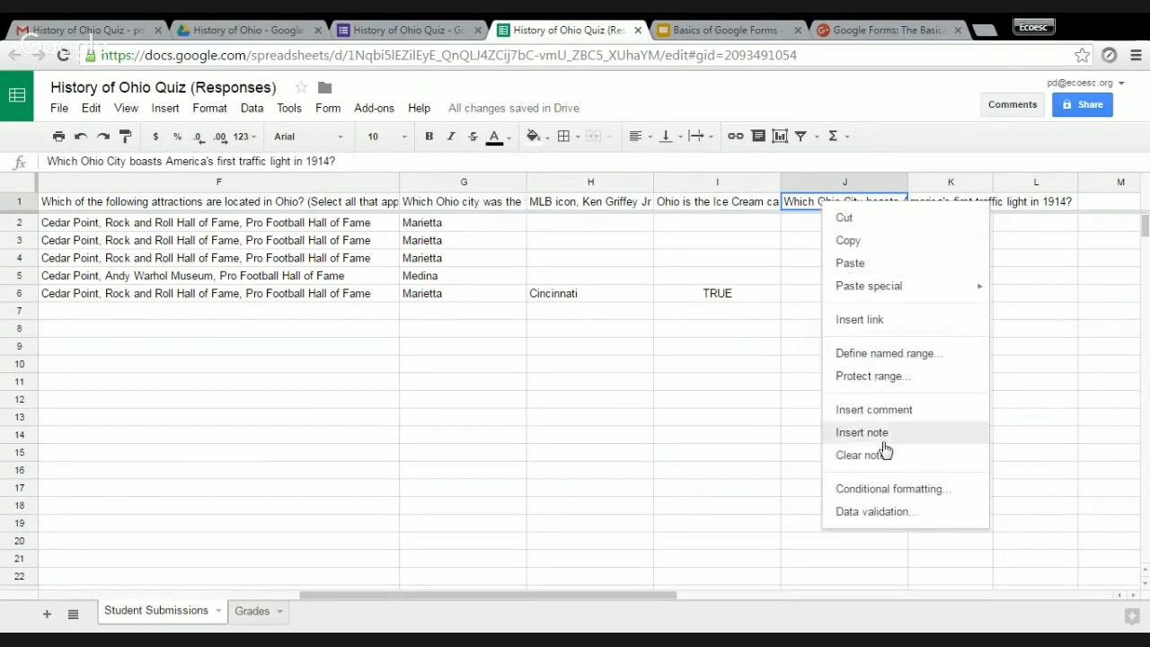
pyautogui.click(826, 181)
pyautogui.rightClick(826, 182)
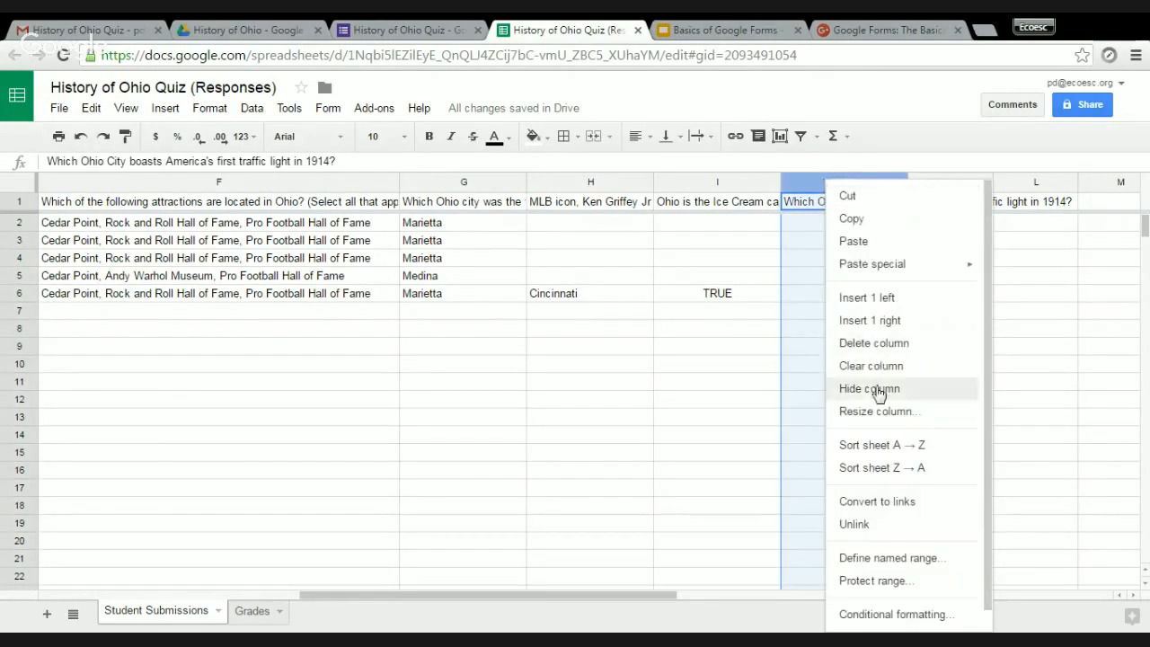
pyautogui.click(877, 352)
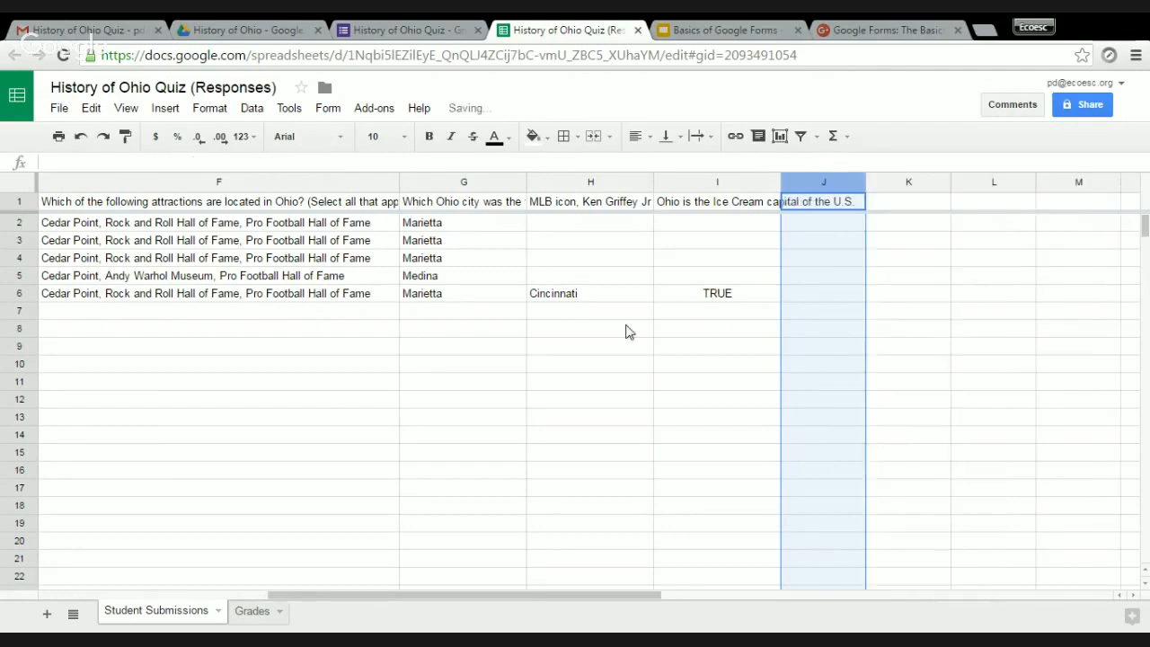
pyautogui.click(492, 348)
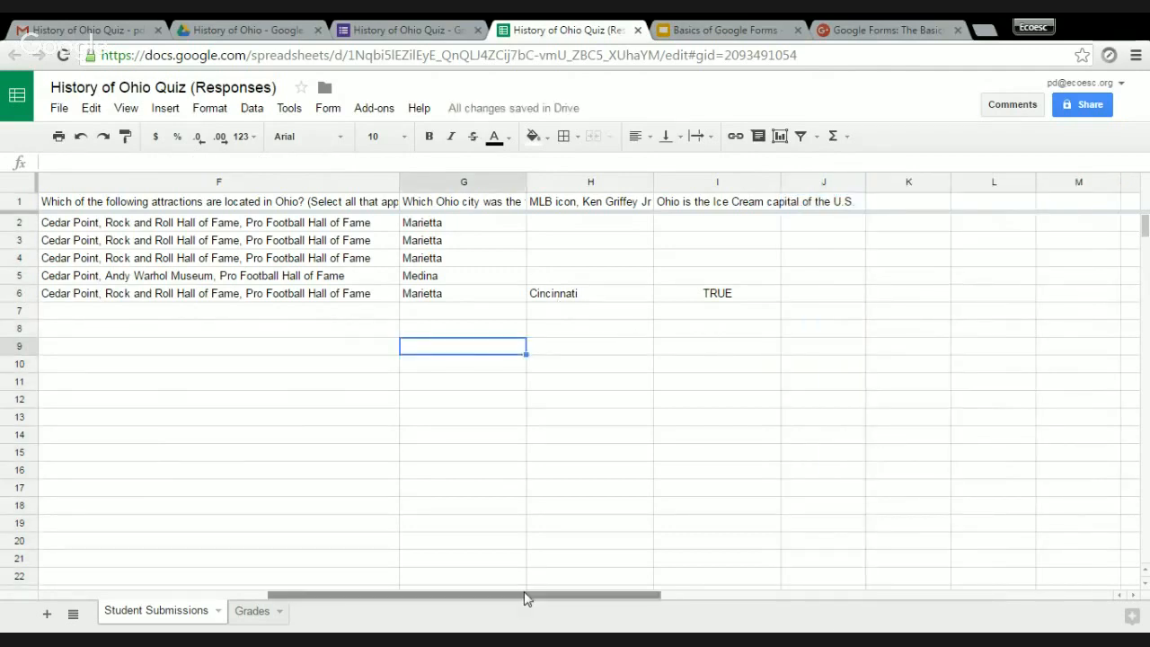
# Open the form's summary of responses from the spreadsheet, look through all its charts down to the daily responses, and close it.
pyautogui.moveTo(526, 598); pyautogui.dragTo(298, 599)
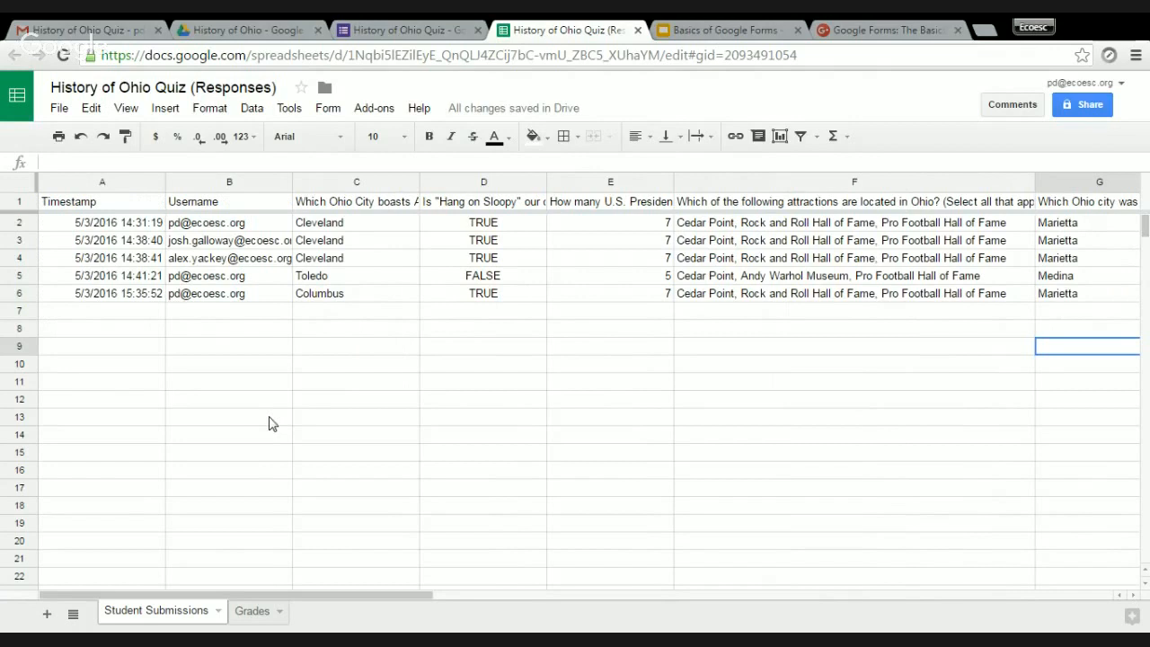
pyautogui.click(326, 111)
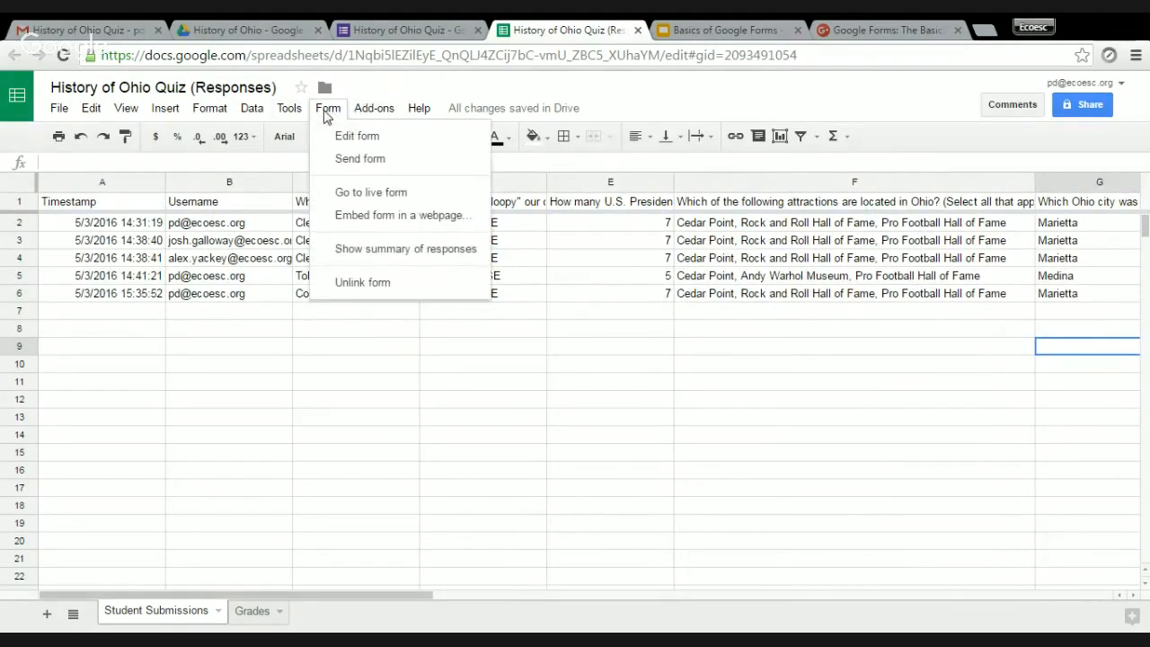
pyautogui.click(348, 249)
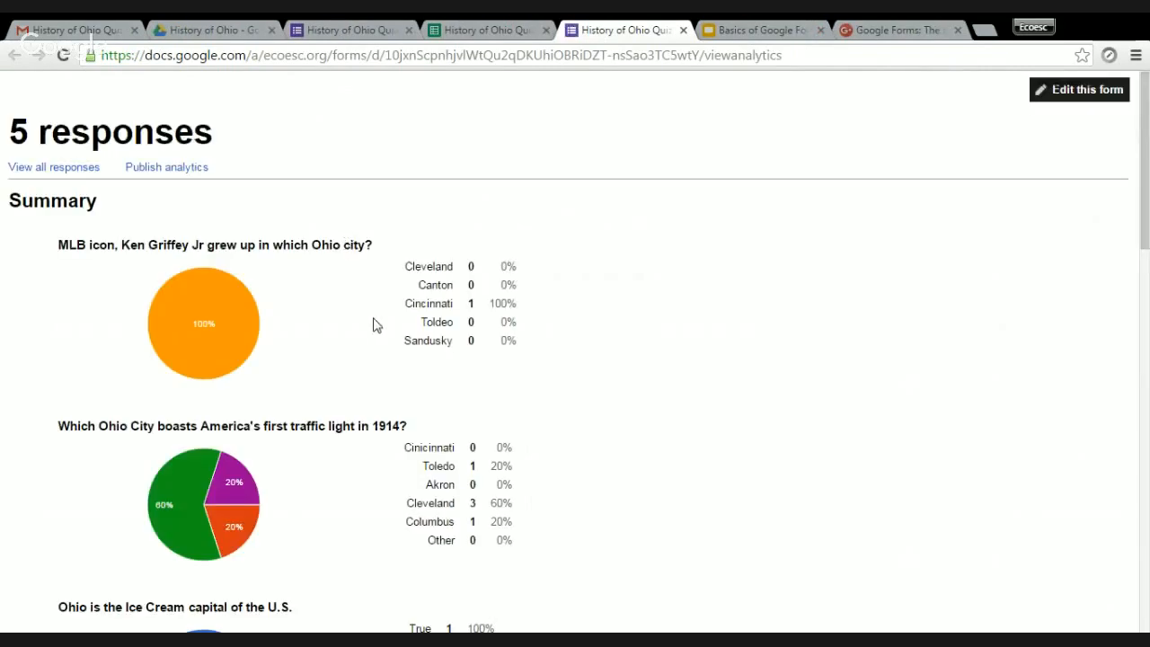
pyautogui.scroll(-7, 375, 323)
pyautogui.scroll(-2, 375, 325)
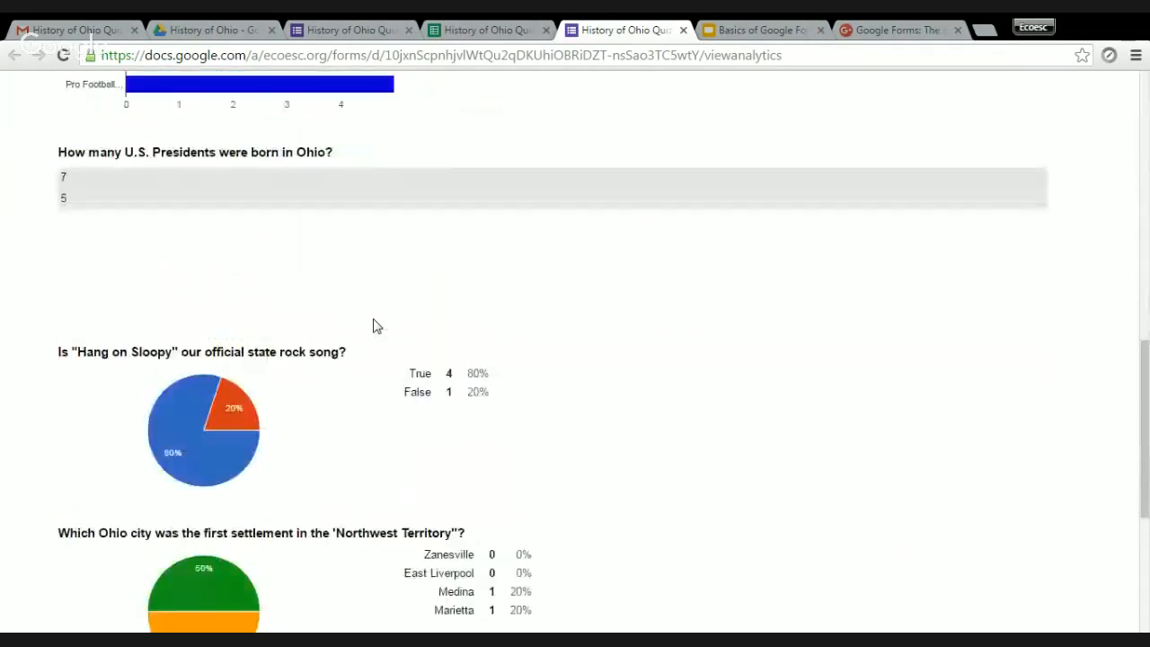
pyautogui.scroll(-4, 375, 326)
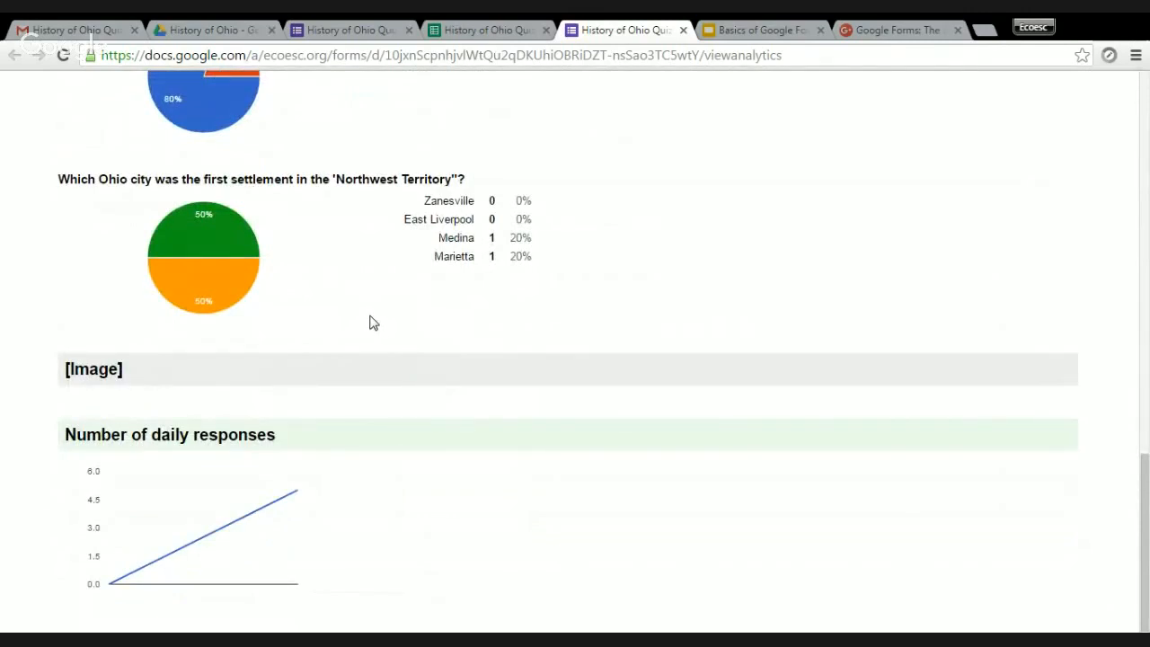
pyautogui.scroll(12, 368, 316)
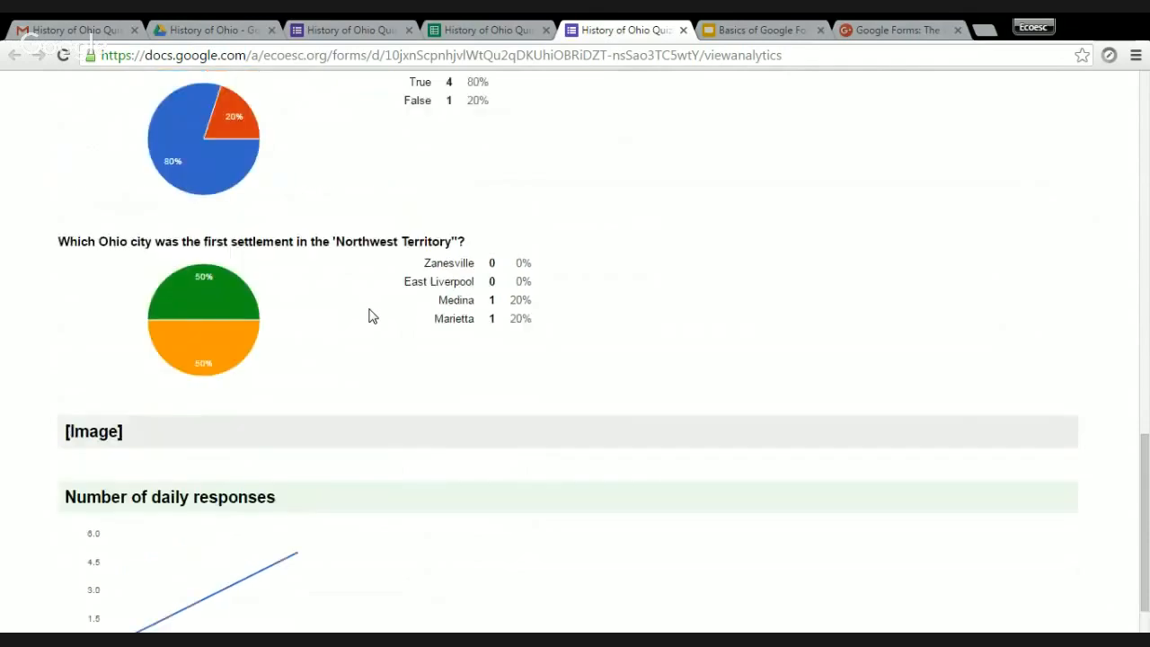
pyautogui.click(683, 30)
# Compare the form's response summary, including the traffic light chart, with the submissions in the linked spreadsheet, and return to the summary's start.
pyautogui.click(351, 30)
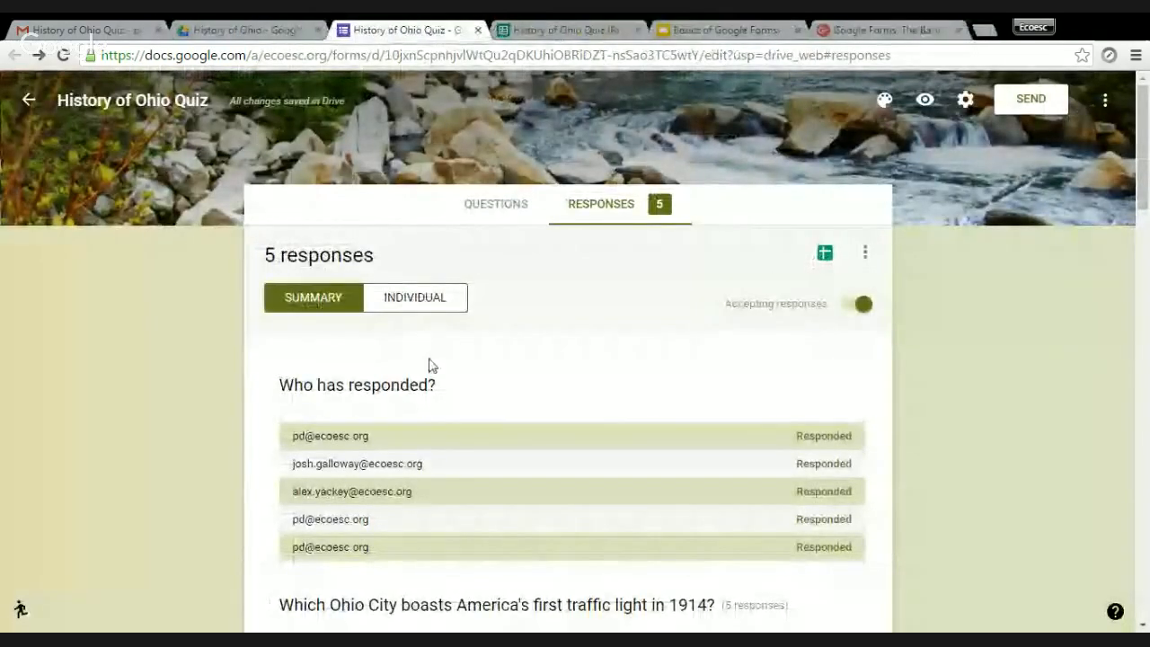
pyautogui.scroll(-5, 467, 377)
pyautogui.click(534, 33)
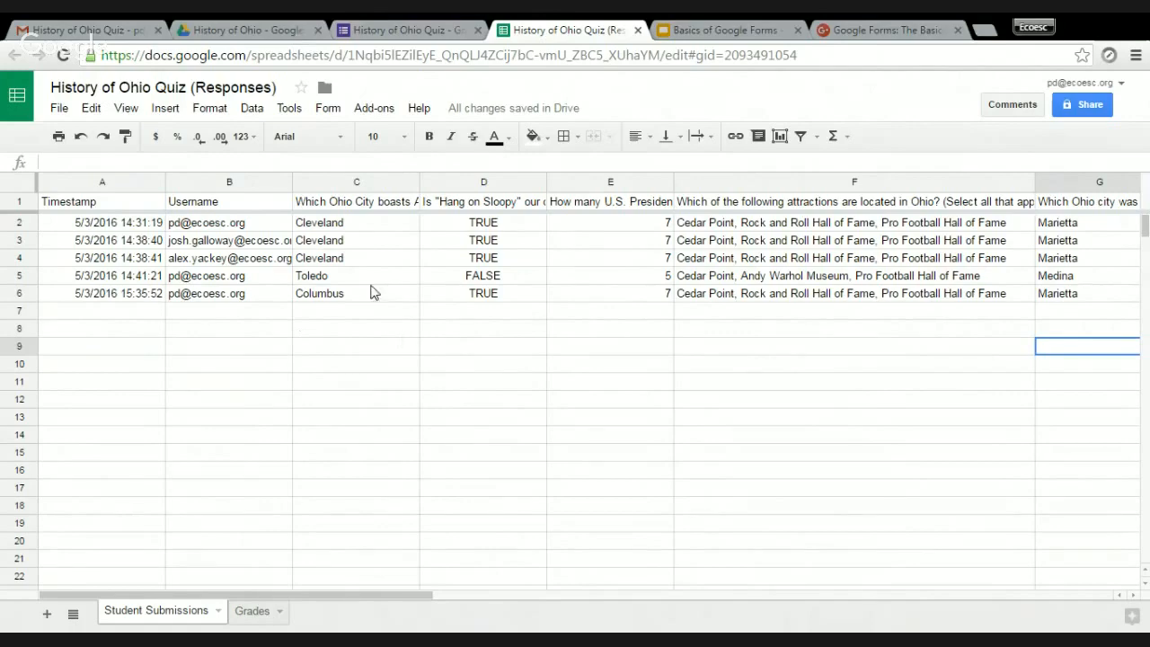
pyautogui.click(391, 22)
pyautogui.scroll(1, 401, 477)
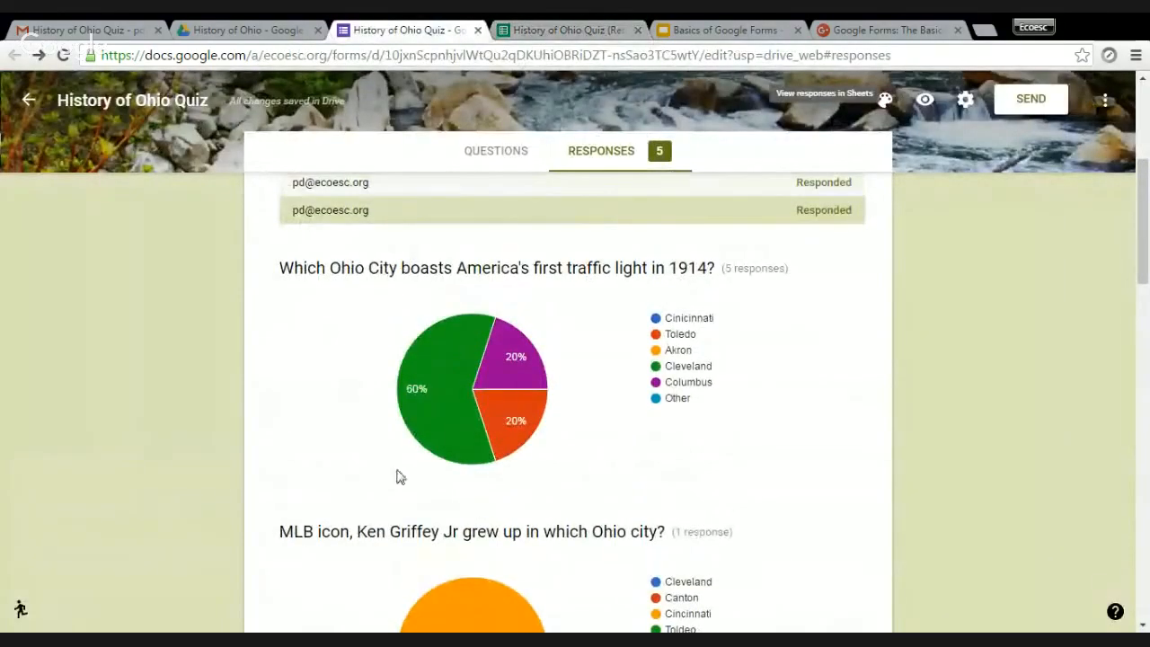
pyautogui.click(505, 29)
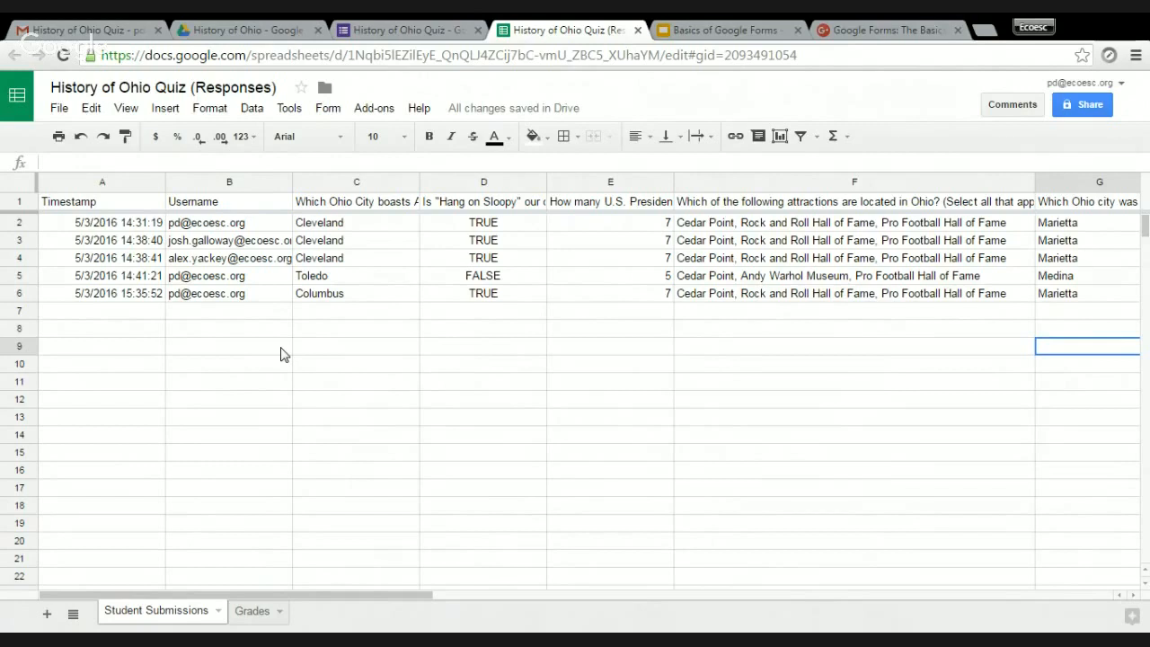
pyautogui.click(403, 30)
pyautogui.scroll(4, 847, 352)
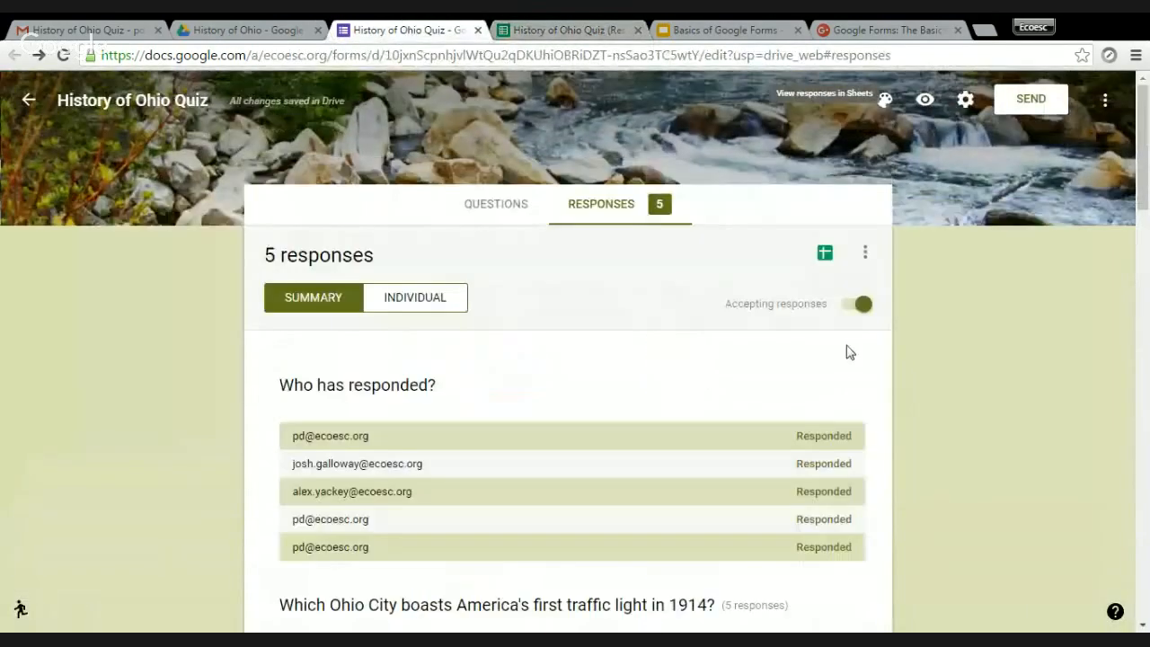
# Check the quiz's response settings without changing them, and look over the answer charts in the response summary.
pyautogui.click(964, 99)
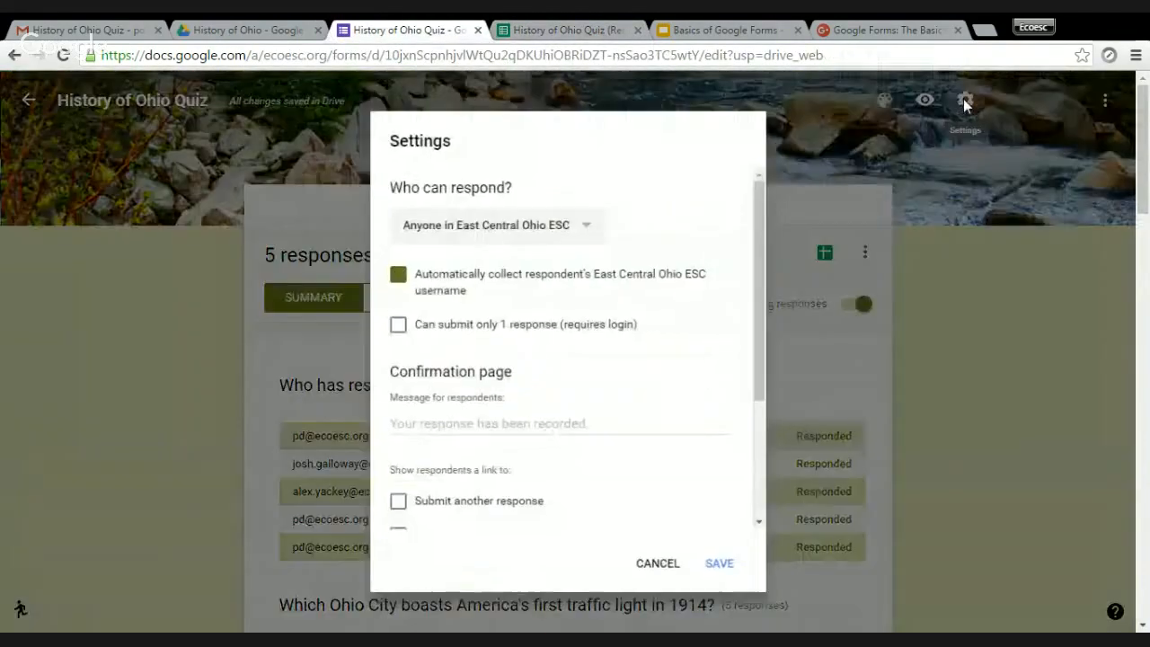
pyautogui.click(670, 568)
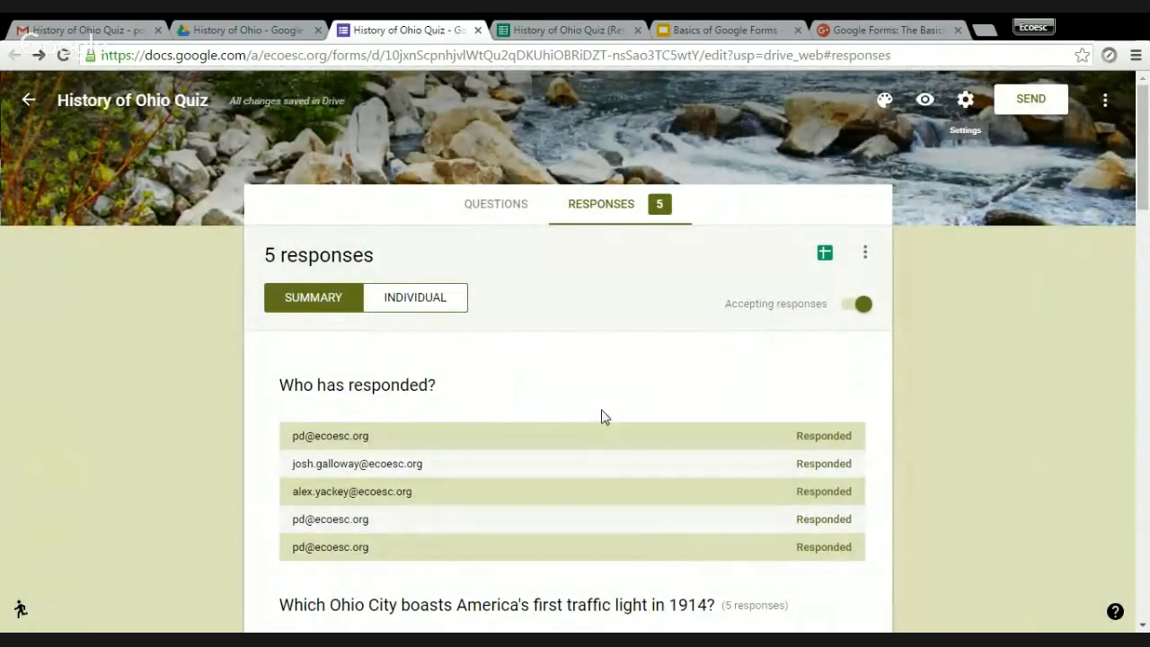
pyautogui.scroll(-20, 602, 416)
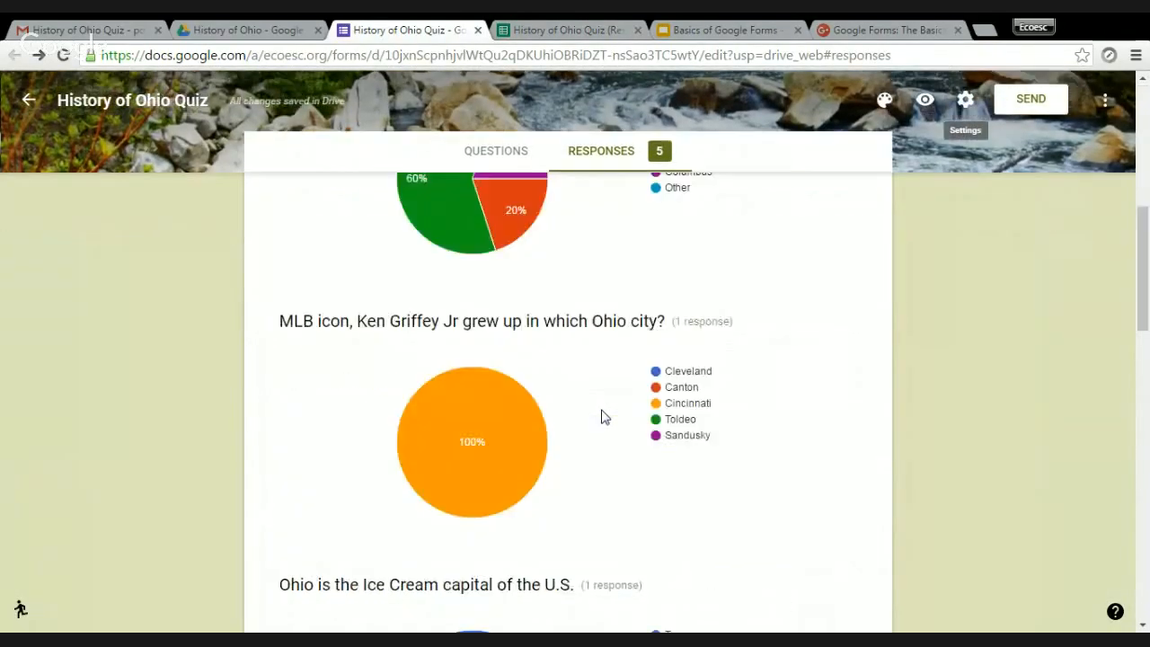
pyautogui.scroll(20, 604, 416)
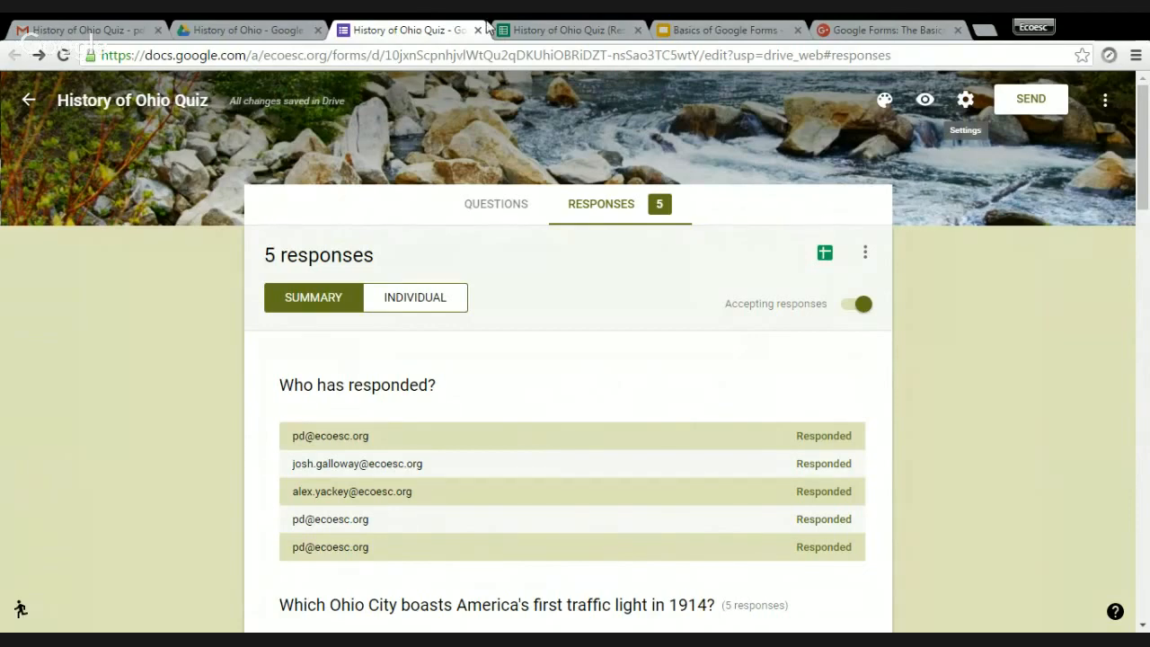
# Examine the quiz form and its responses spreadsheet in the History of Ohio Drive folder, and return to the spreadsheet.
pyautogui.click(518, 28)
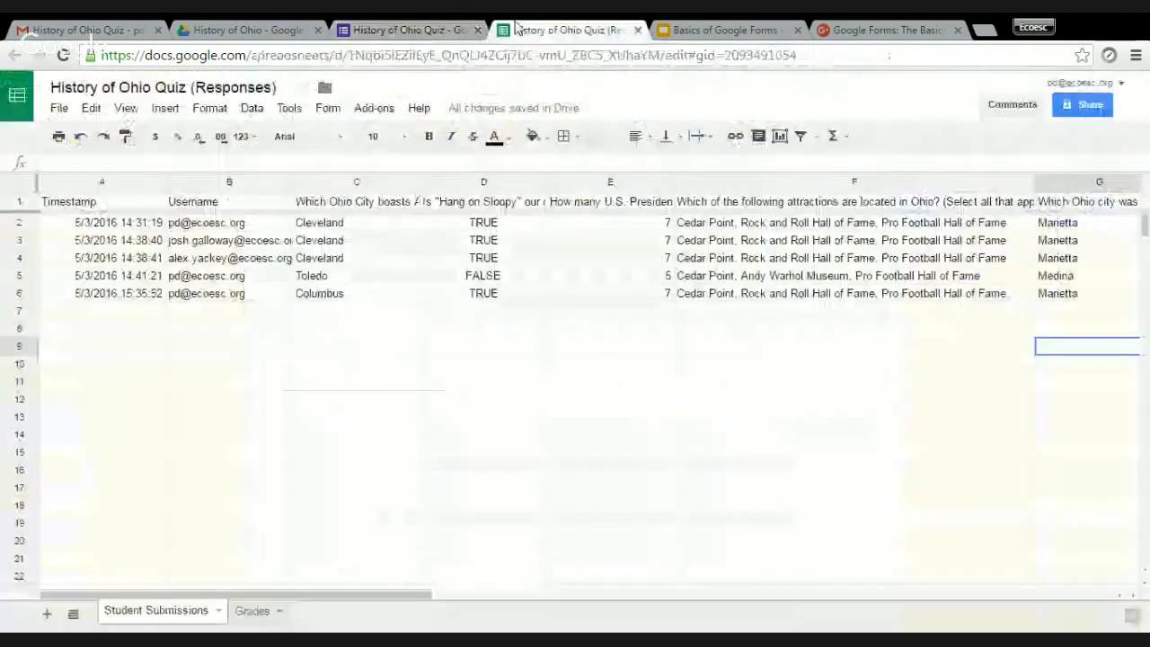
pyautogui.click(267, 30)
pyautogui.click(268, 236)
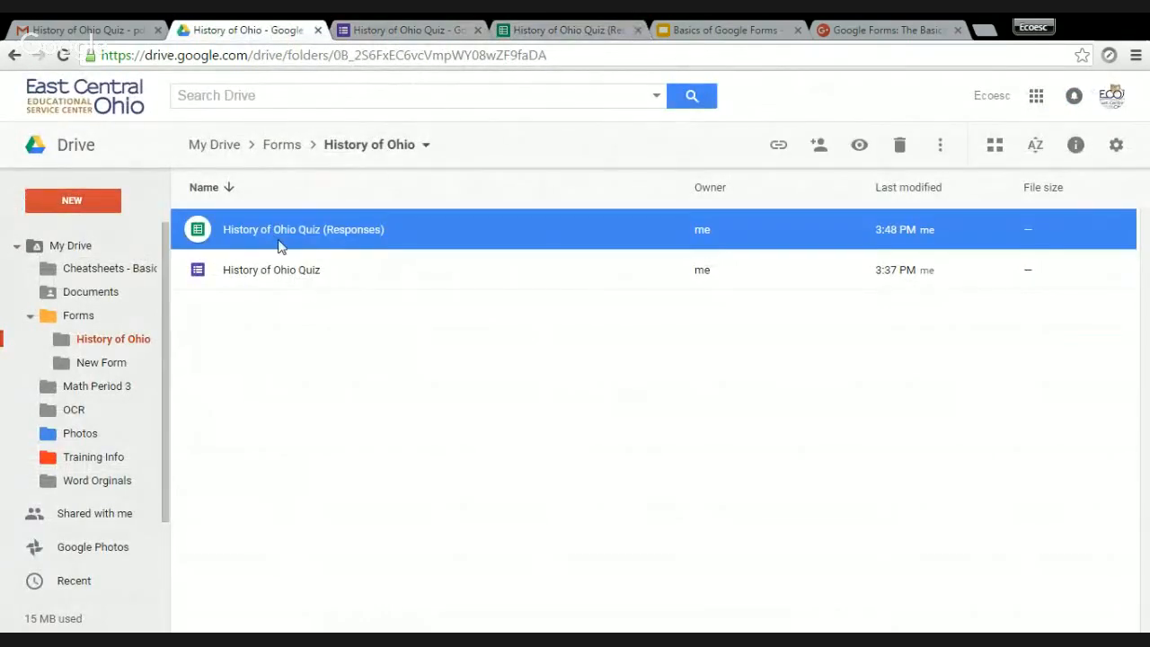
pyautogui.click(261, 275)
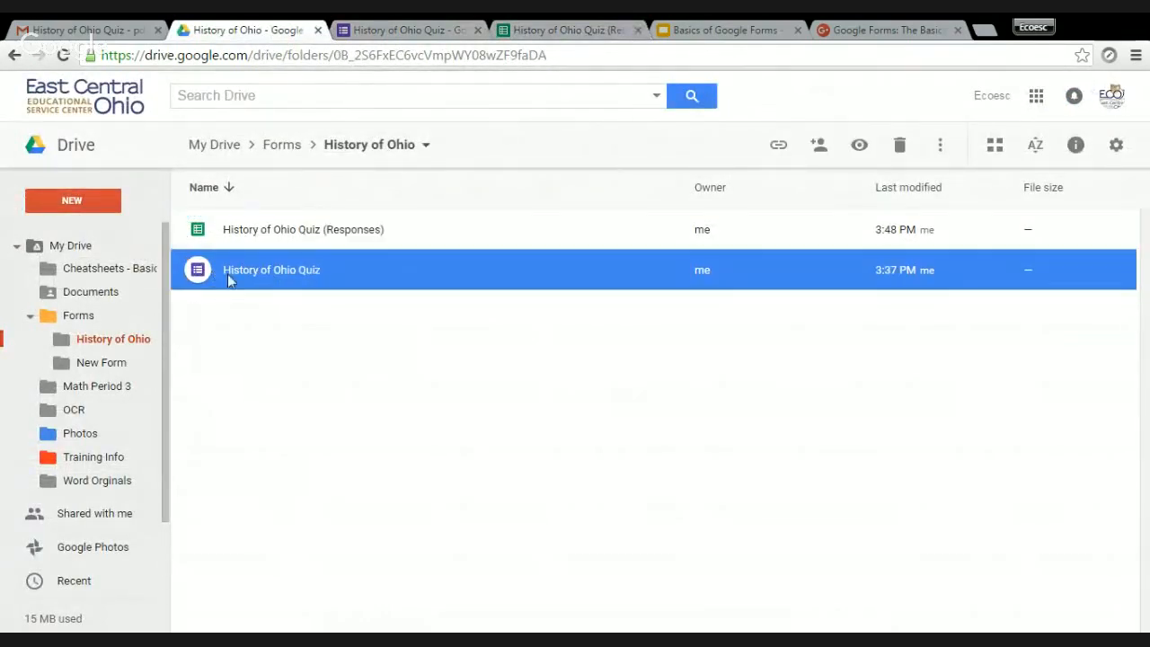
pyautogui.click(287, 224)
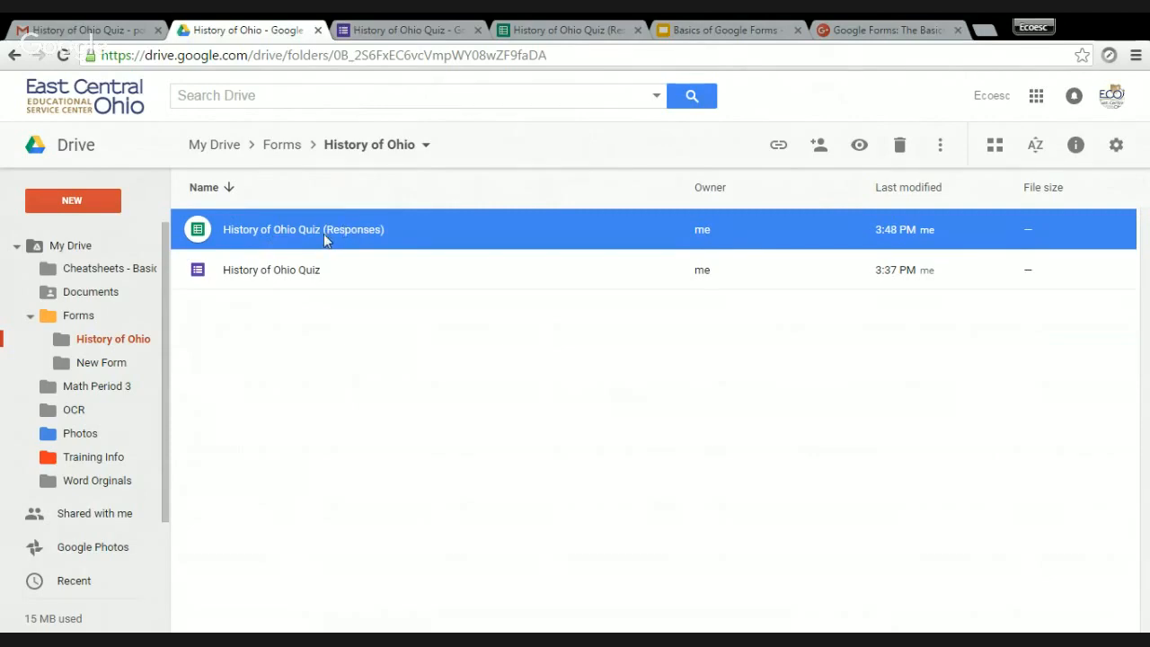
pyautogui.click(554, 29)
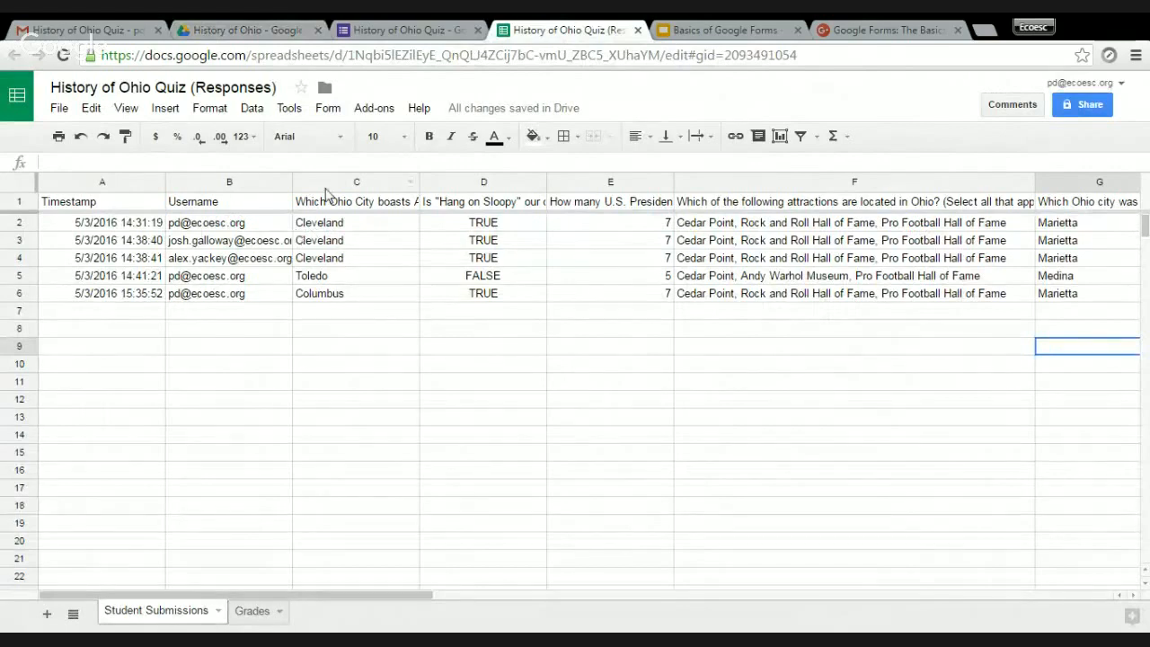
# Find Flubaroo among the available spreadsheet add-ons, read its overview, and close the add-on store.
pyautogui.click(359, 115)
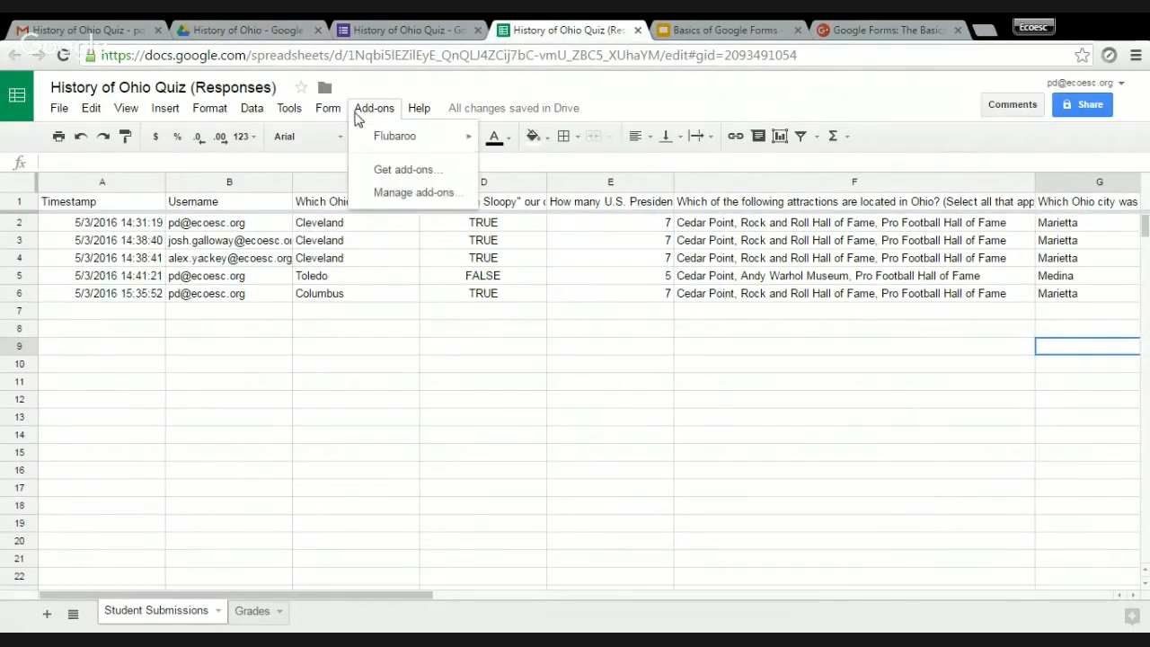
pyautogui.click(392, 173)
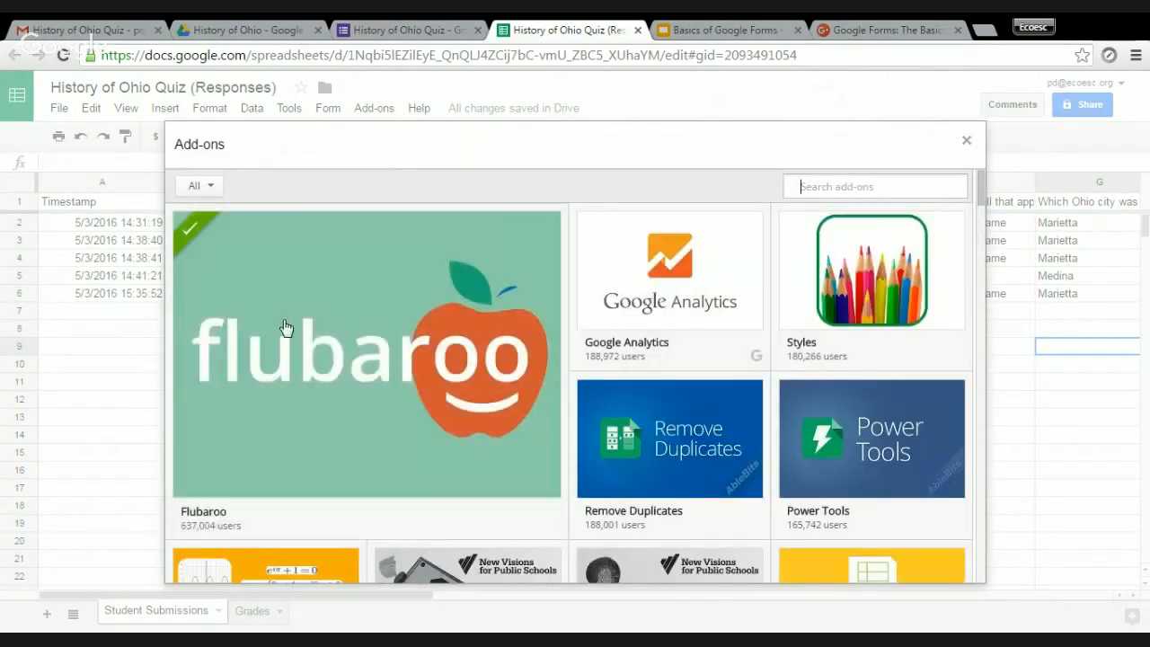
pyautogui.click(286, 332)
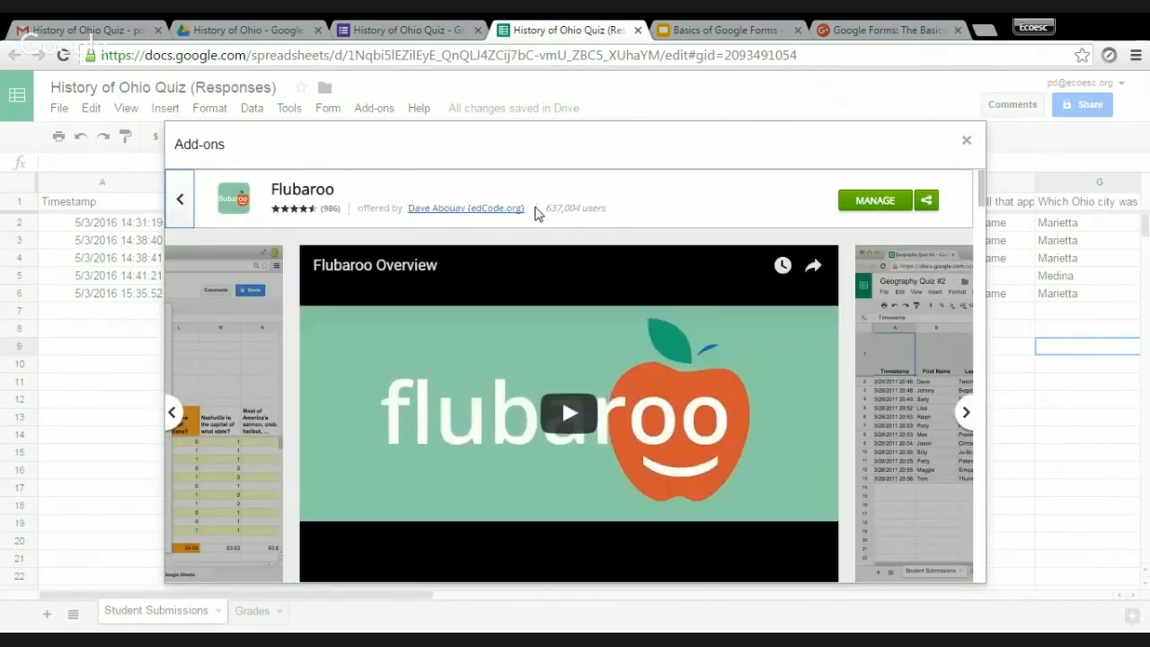
pyautogui.scroll(-5, 534, 269)
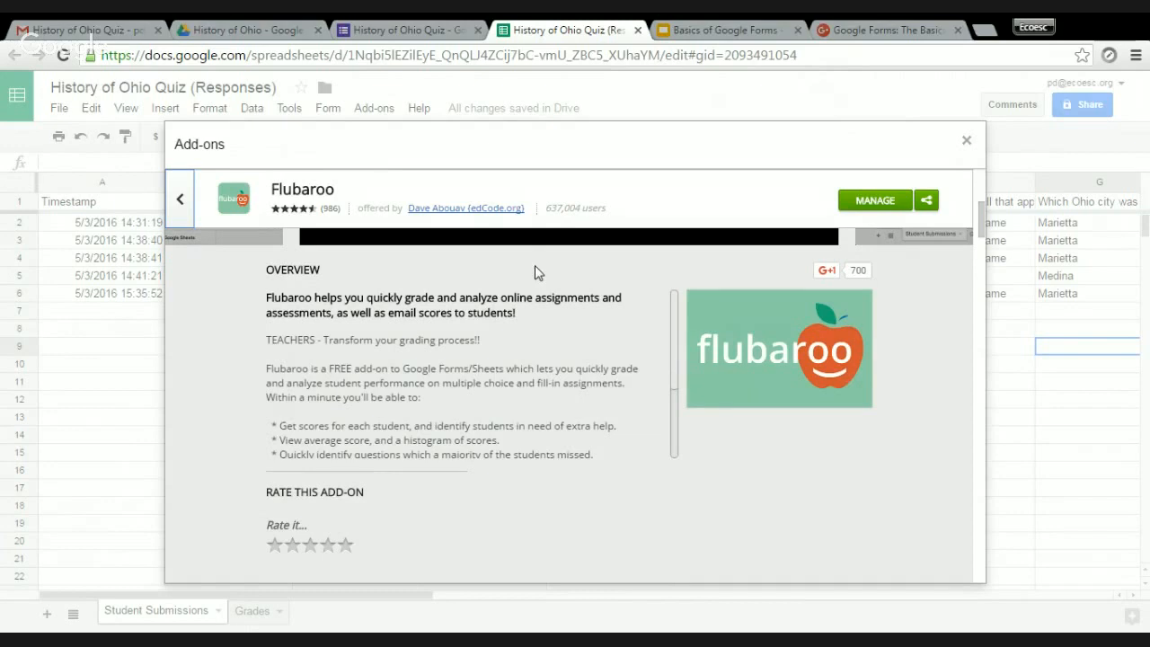
pyautogui.scroll(-1, 535, 273)
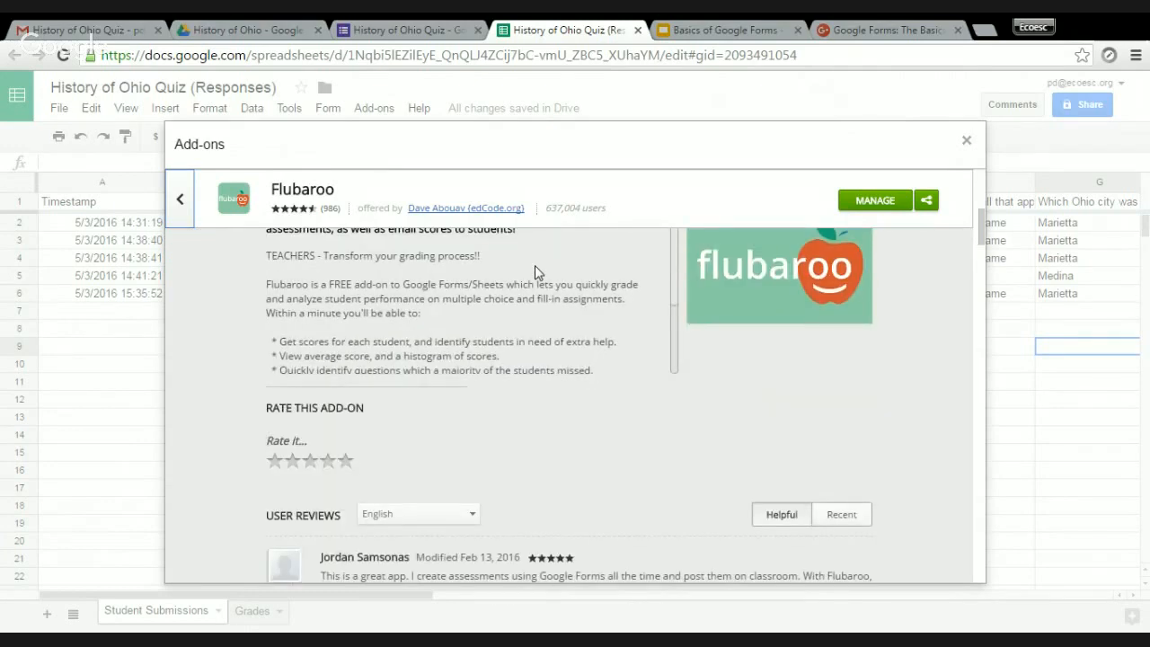
pyautogui.scroll(1, 533, 284)
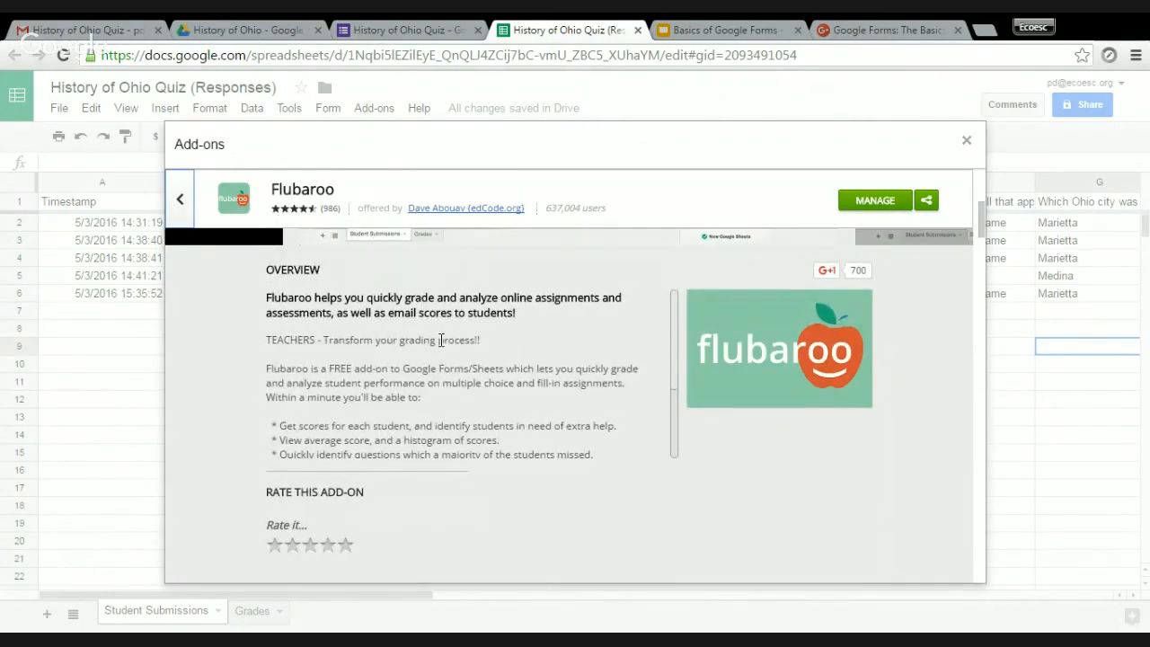
pyautogui.scroll(3, 441, 340)
pyautogui.click(967, 140)
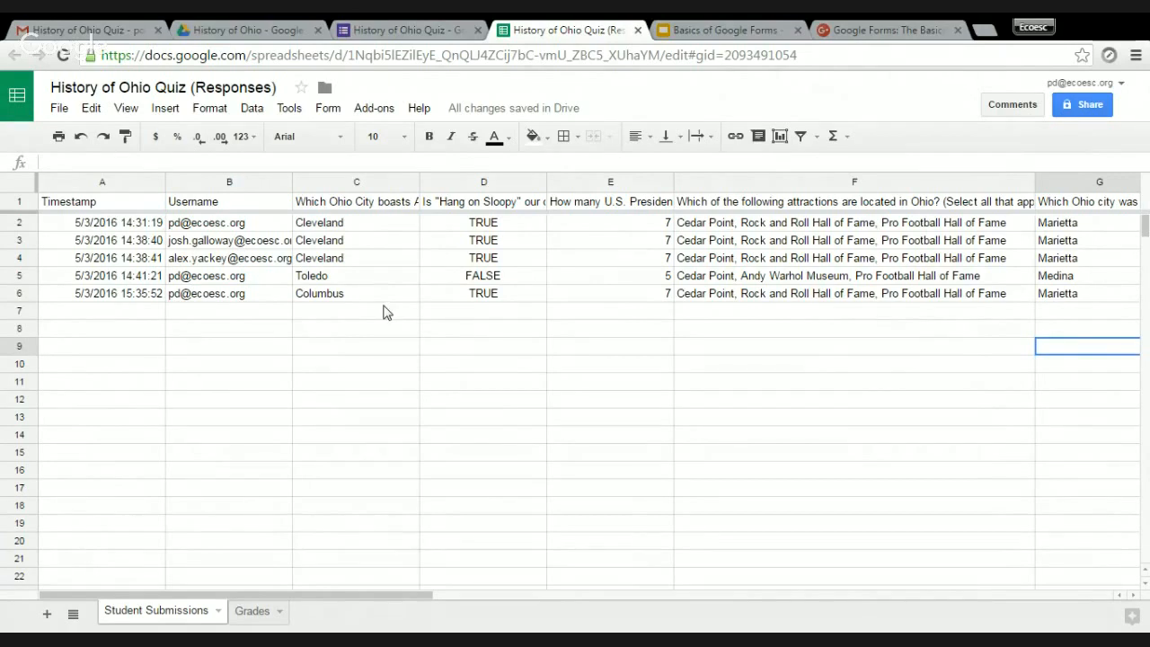
# Start regrading the quiz with Flubaroo and agree to replace the existing grades.
pyautogui.click(375, 110)
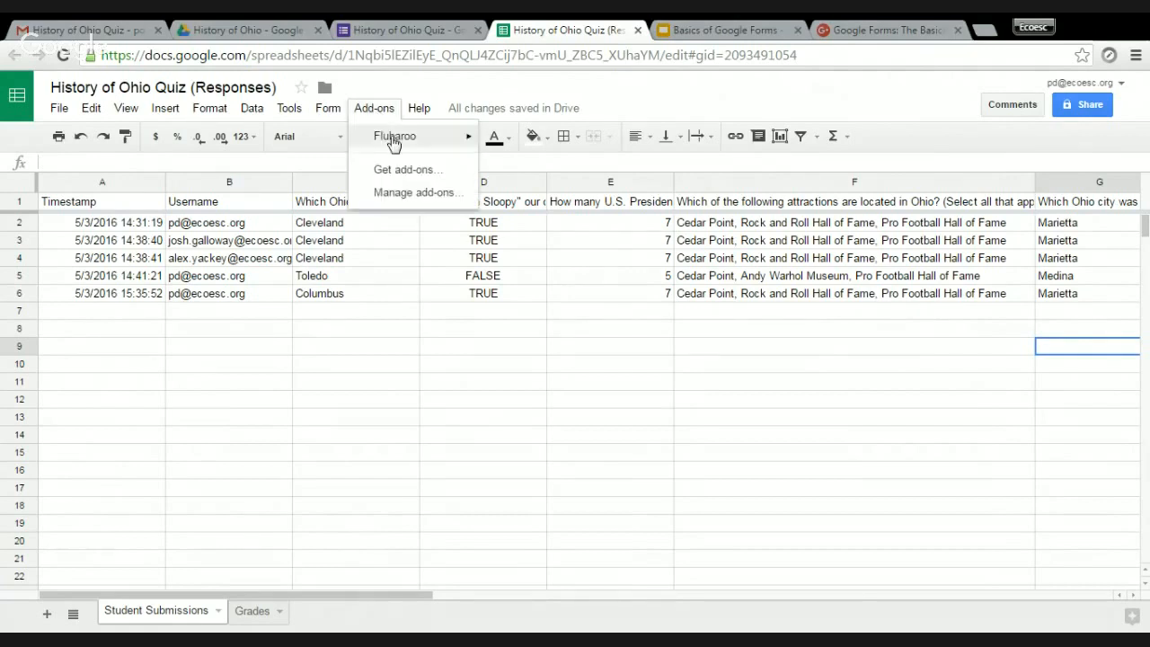
pyautogui.moveTo(392, 144)
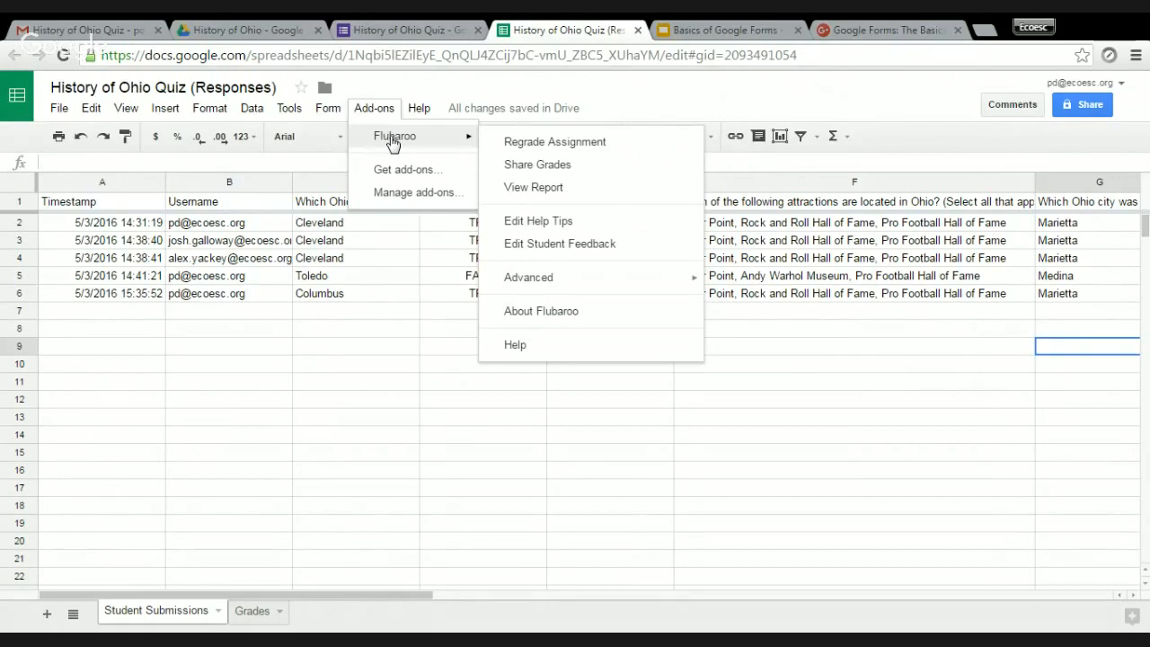
pyautogui.click(522, 147)
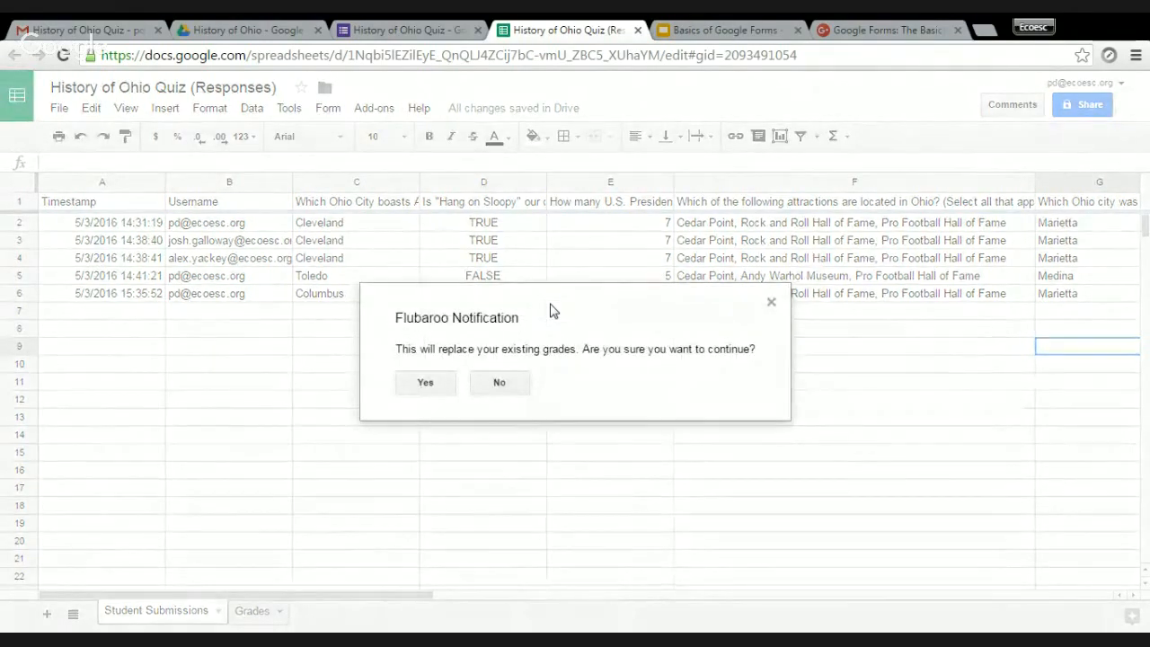
pyautogui.click(431, 389)
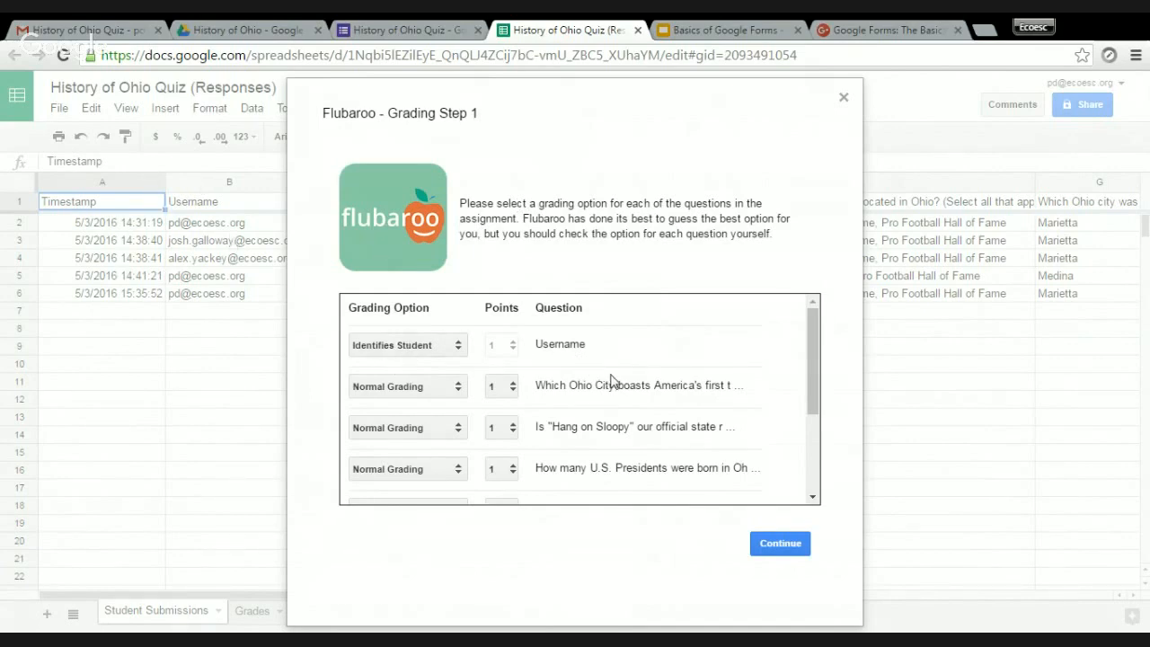
# Review the grading option and points for every quiz question, and accept Normal Grading at 1 point each with Username identifying the student.
pyautogui.scroll(-2, 627, 373)
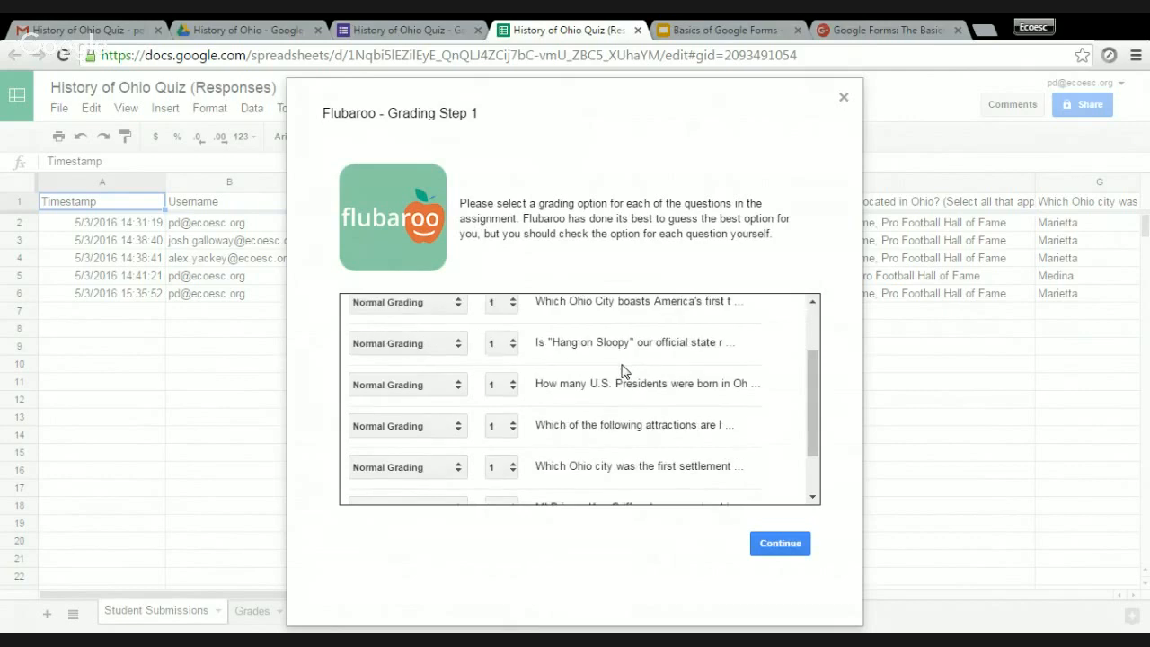
pyautogui.scroll(-2, 618, 361)
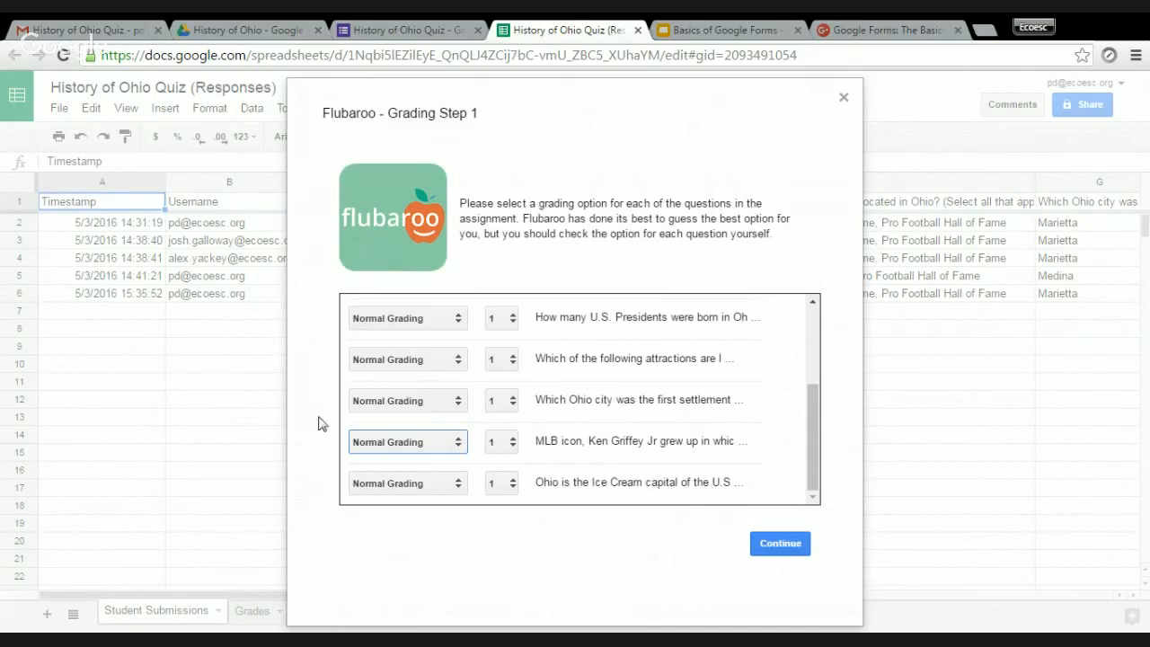
pyautogui.click(347, 419)
pyautogui.click(511, 445)
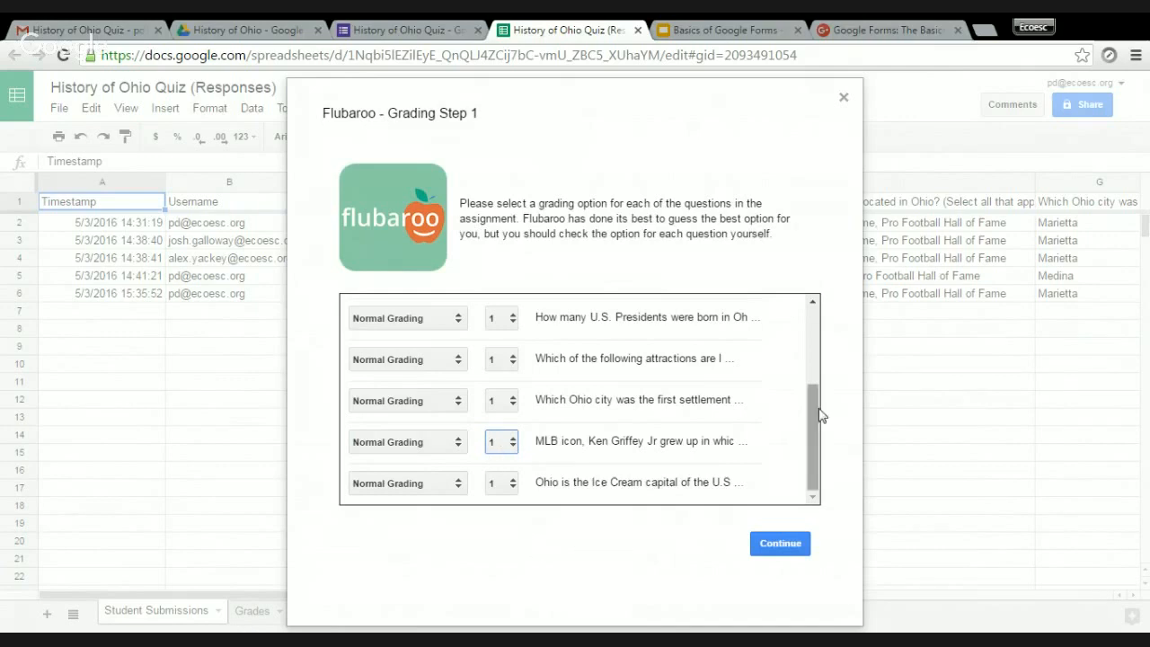
pyautogui.click(655, 539)
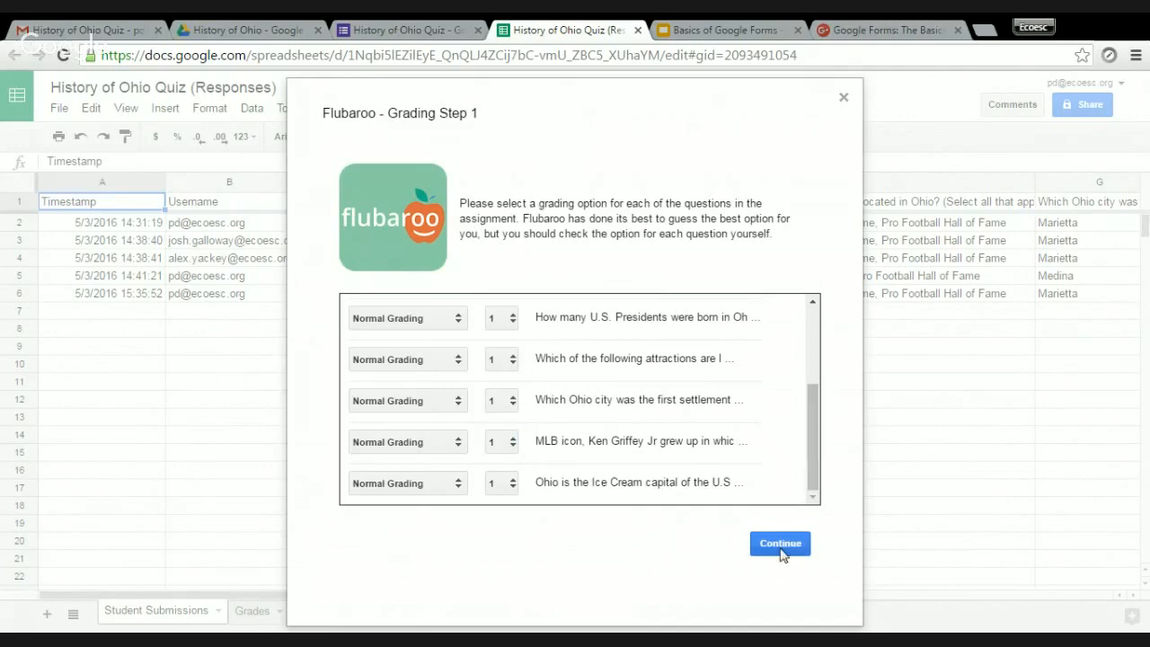
pyautogui.scroll(3, 593, 363)
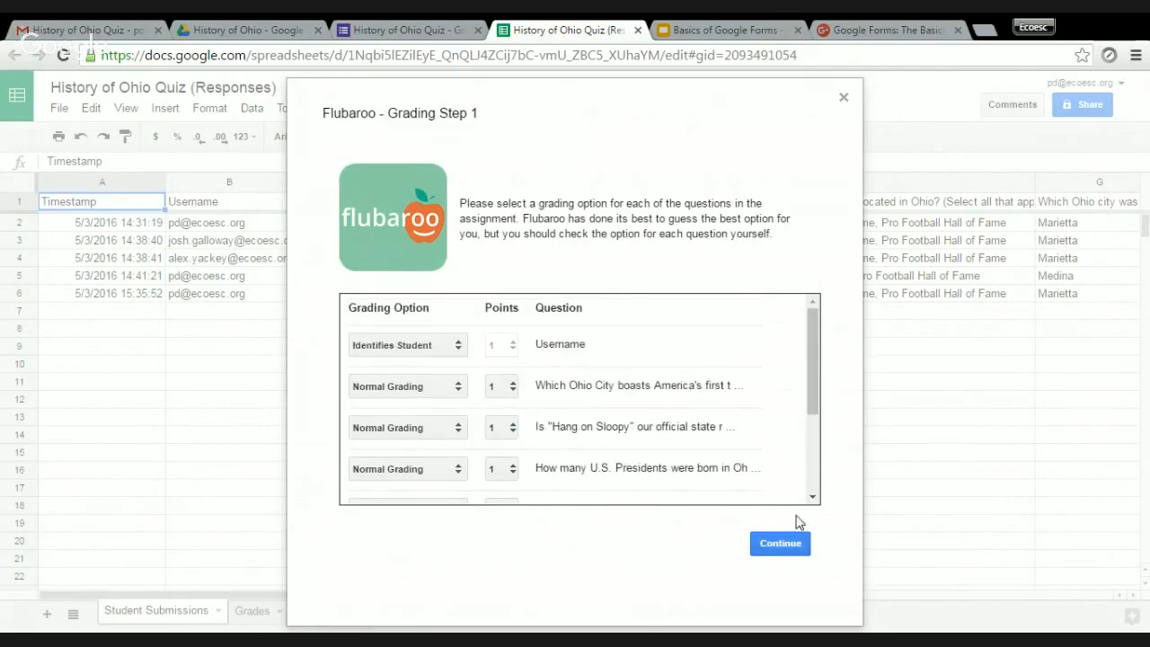
pyautogui.click(778, 545)
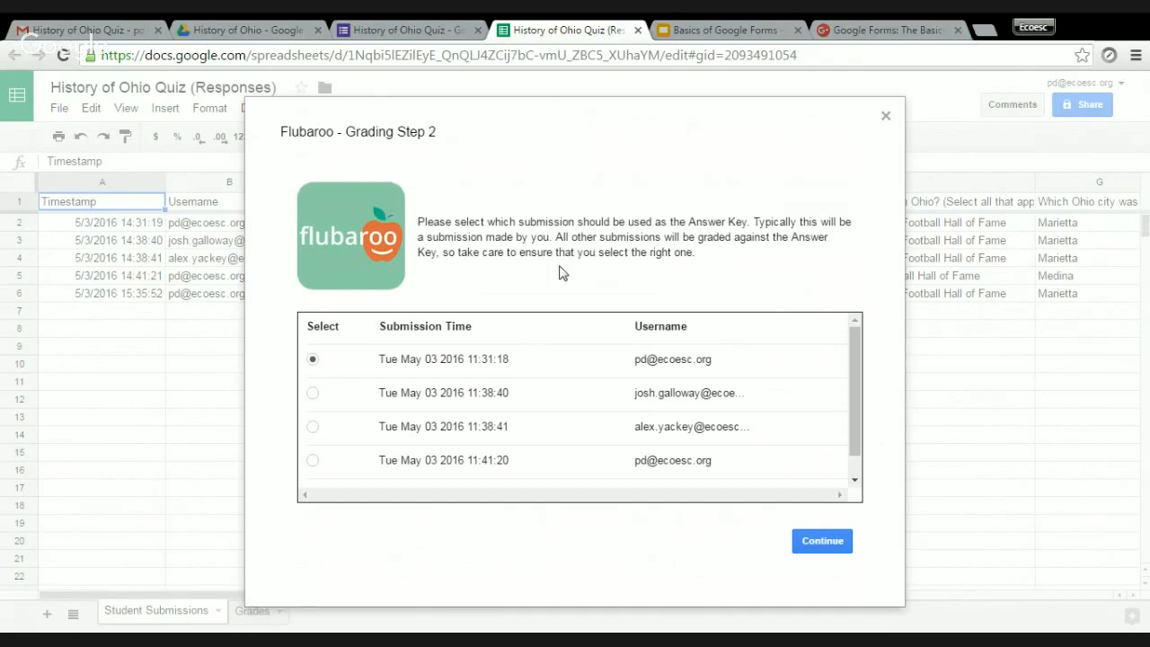
# Use the submission from Tue May 03 2016 12:35:51 as the answer key, grade the quiz, and dismiss the completion notice.
pyautogui.scroll(-1, 501, 387)
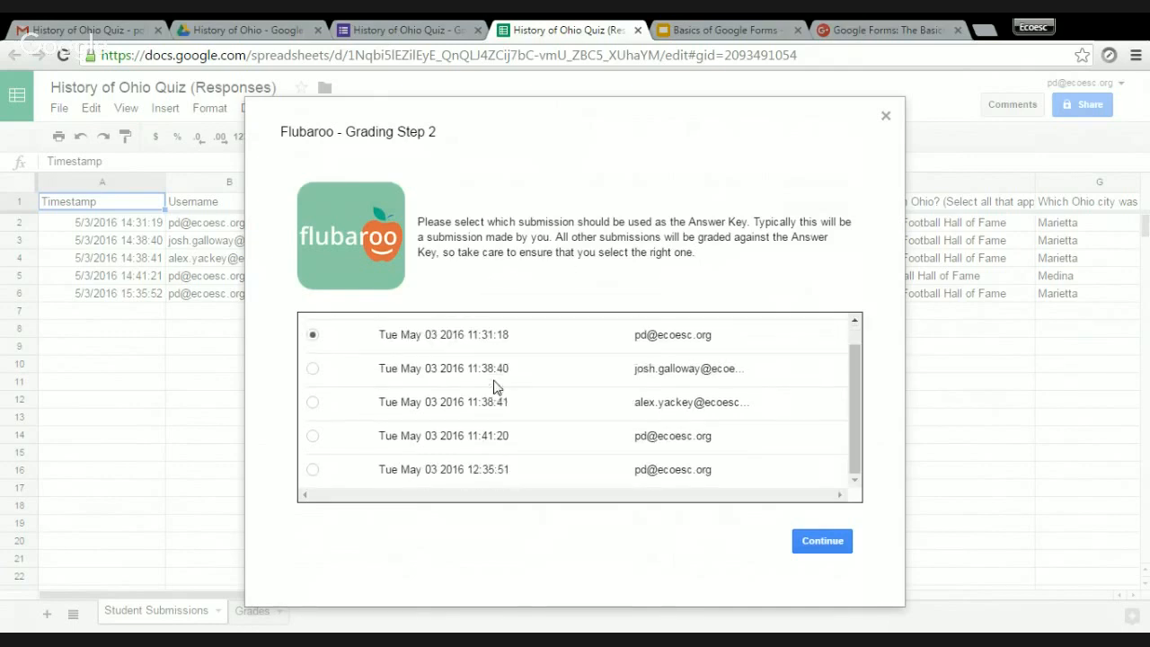
pyautogui.click(313, 470)
pyautogui.click(818, 543)
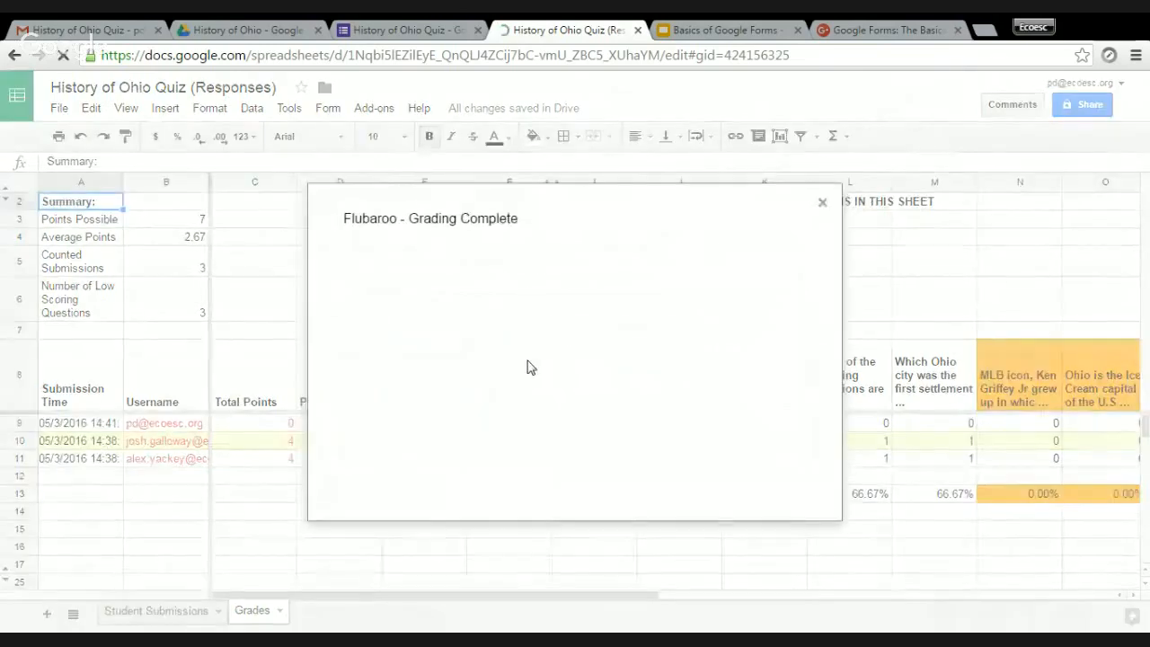
pyautogui.click(821, 205)
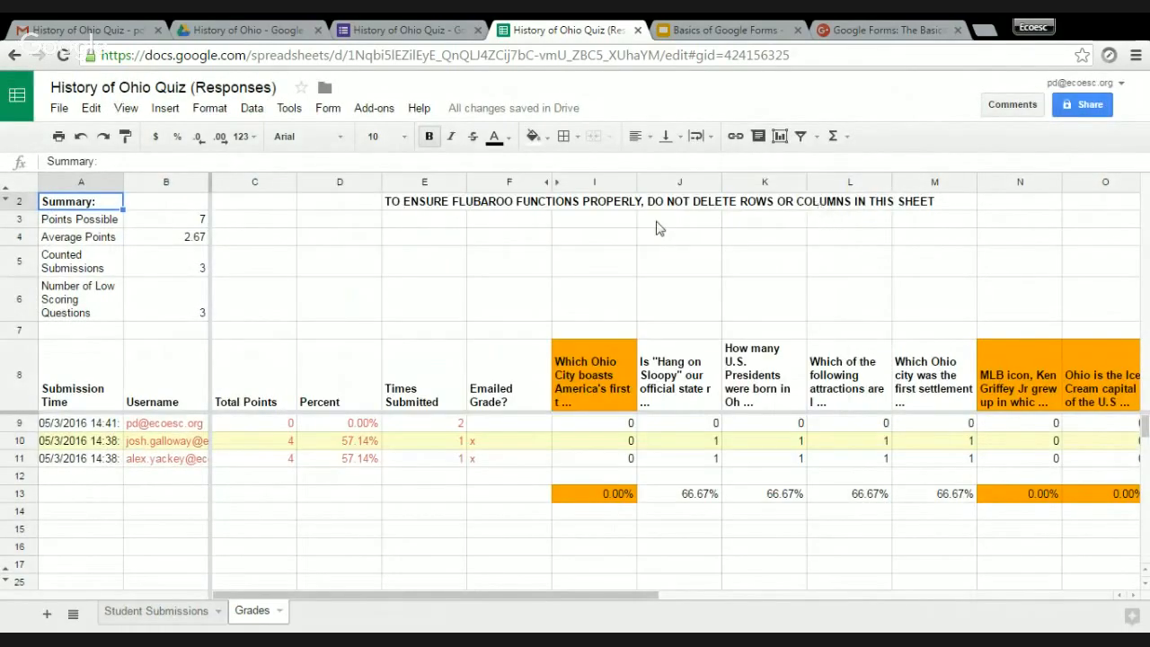
# Compare the Student Submissions and Grades sheets, examining the times submitted and the per-question scores in the grades.
pyautogui.click(150, 610)
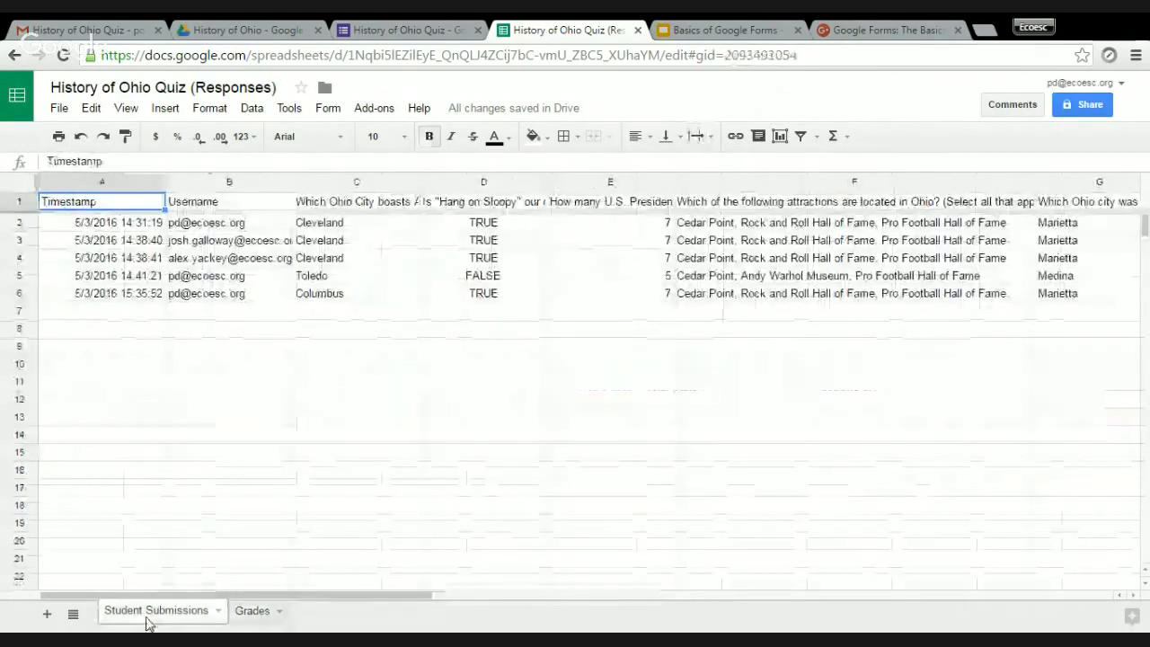
pyautogui.click(242, 615)
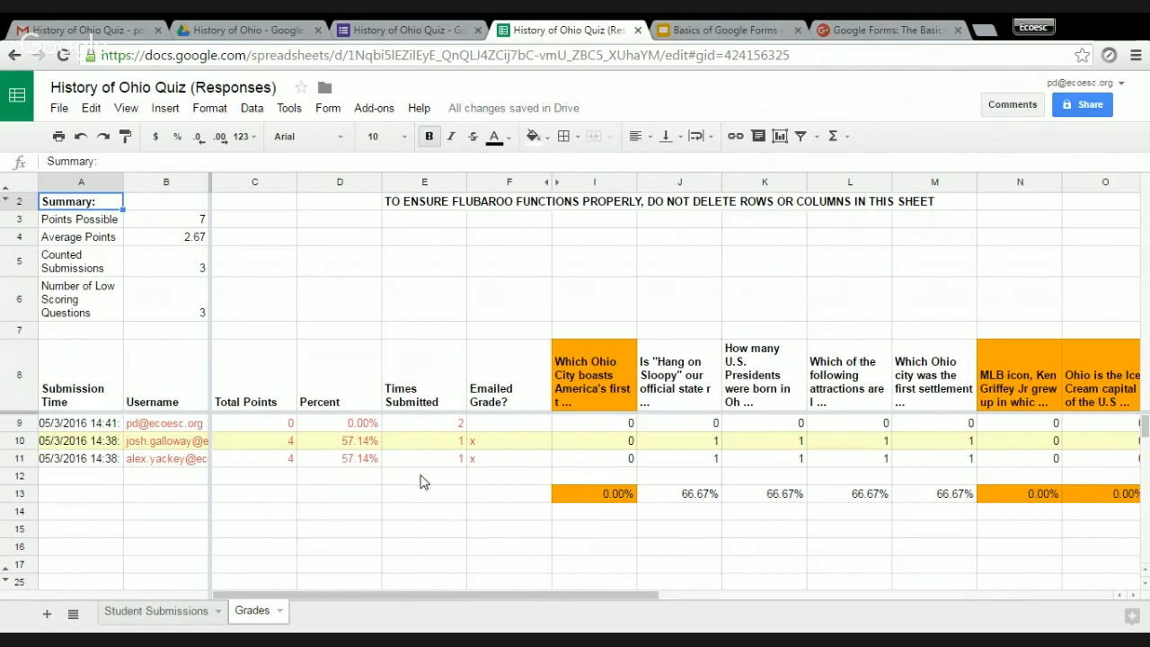
pyautogui.click(435, 423)
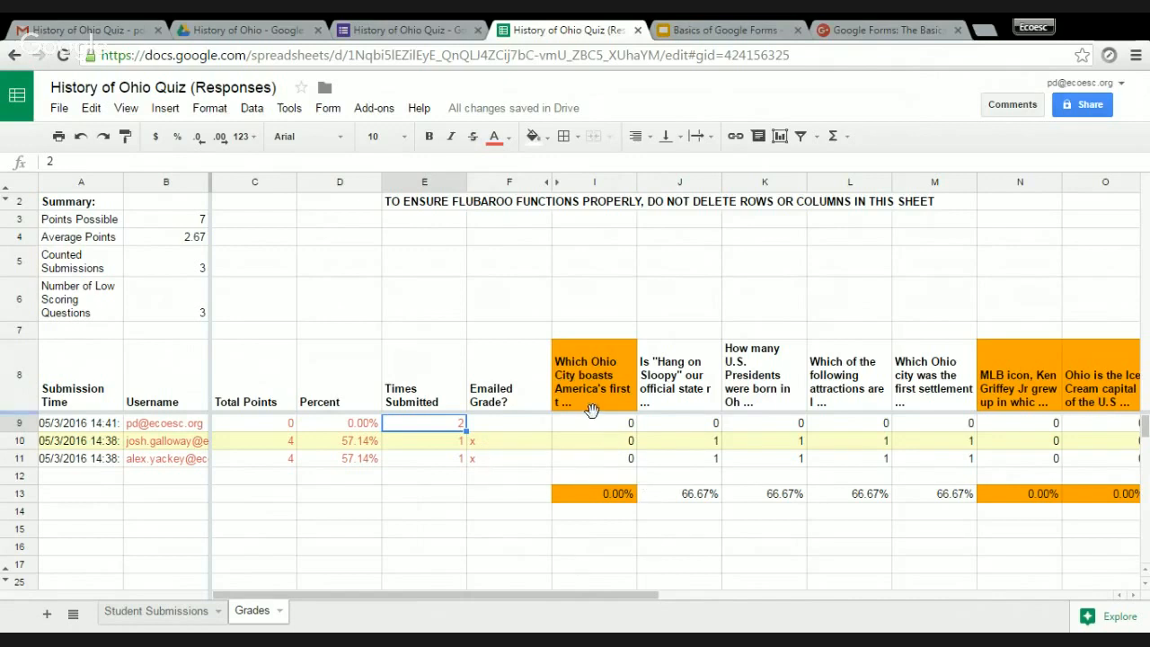
pyautogui.moveTo(626, 599); pyautogui.dragTo(718, 600)
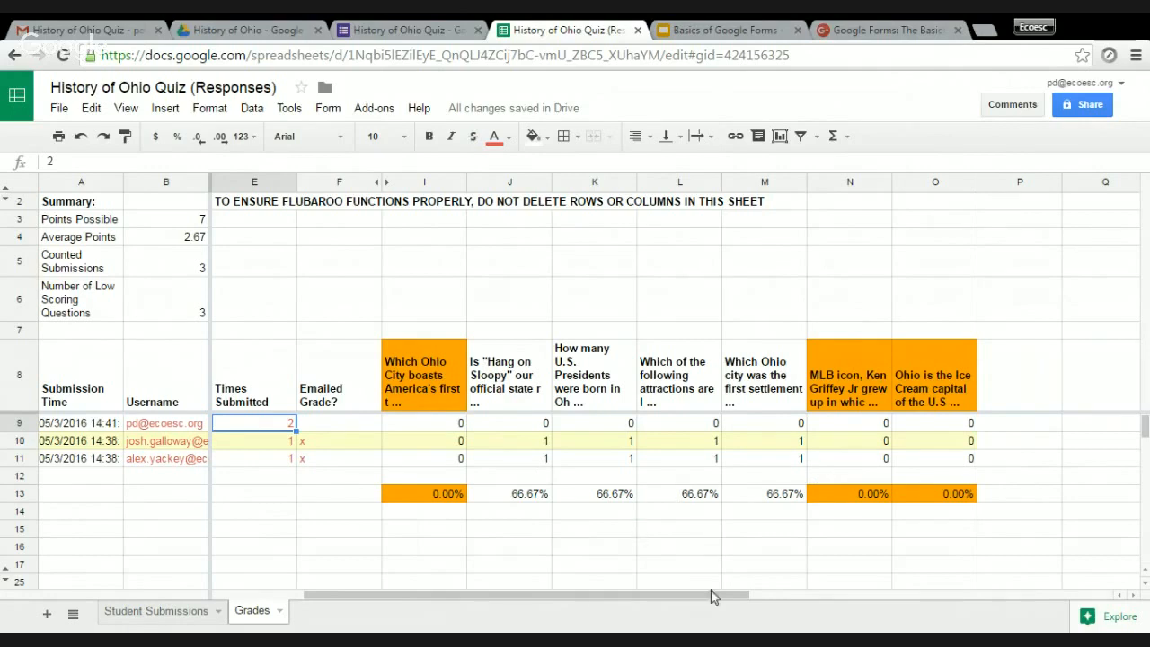
pyautogui.moveTo(719, 600); pyautogui.dragTo(525, 622)
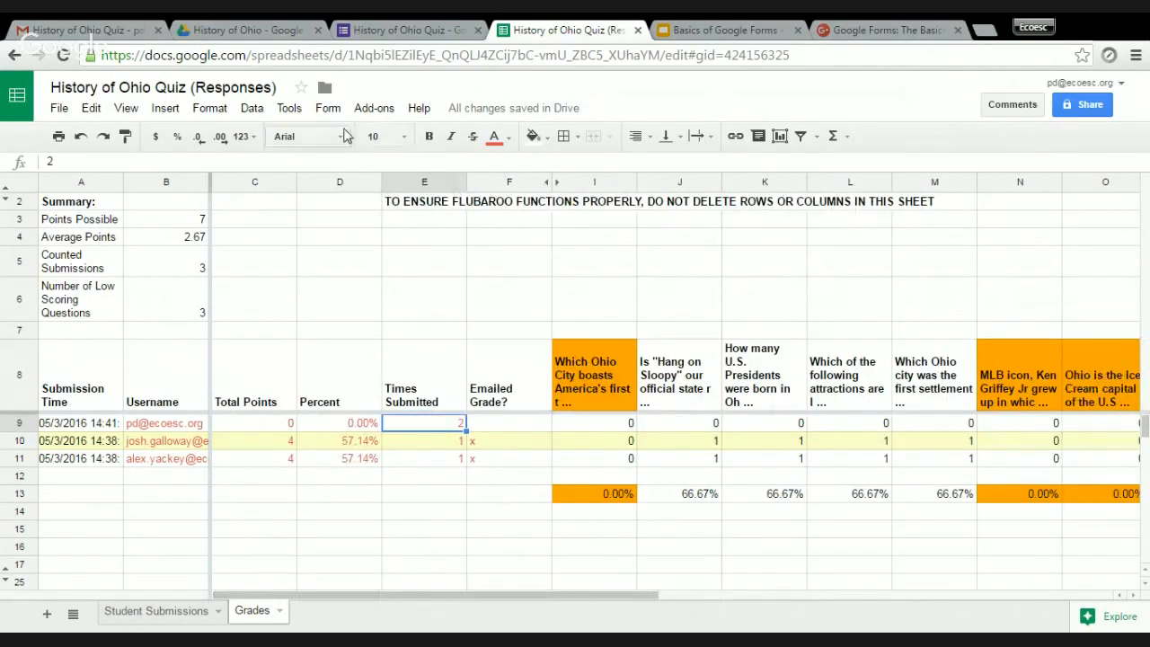
# View Flubaroo's grading report with its histogram of grades, and close it.
pyautogui.click(329, 111)
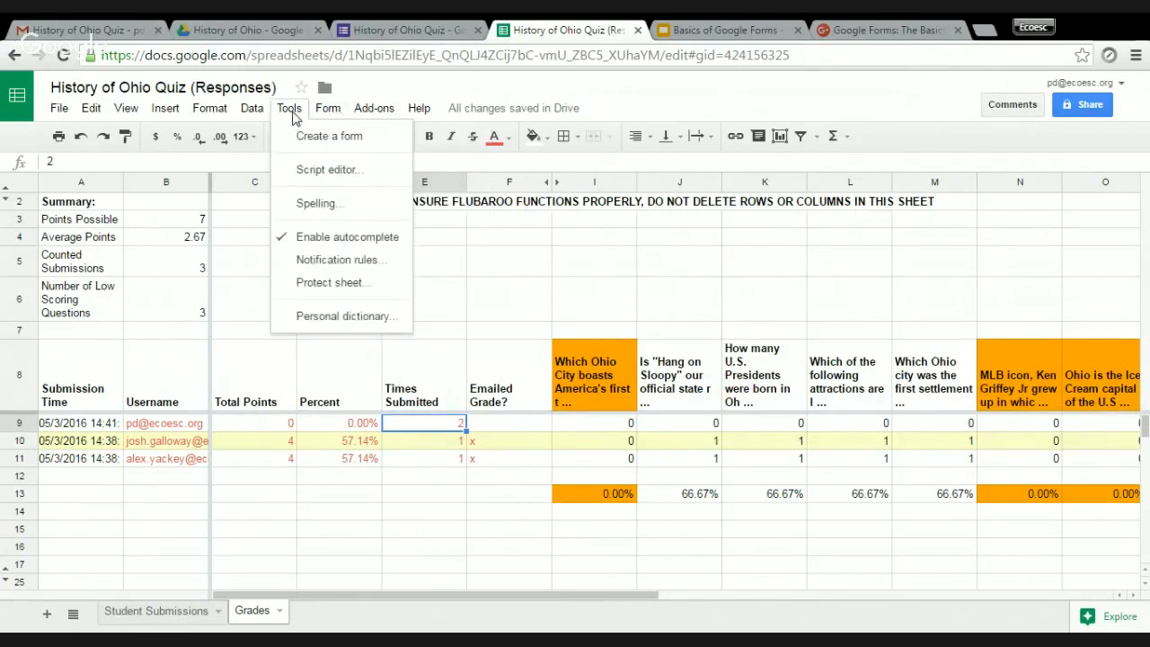
pyautogui.moveTo(361, 114)
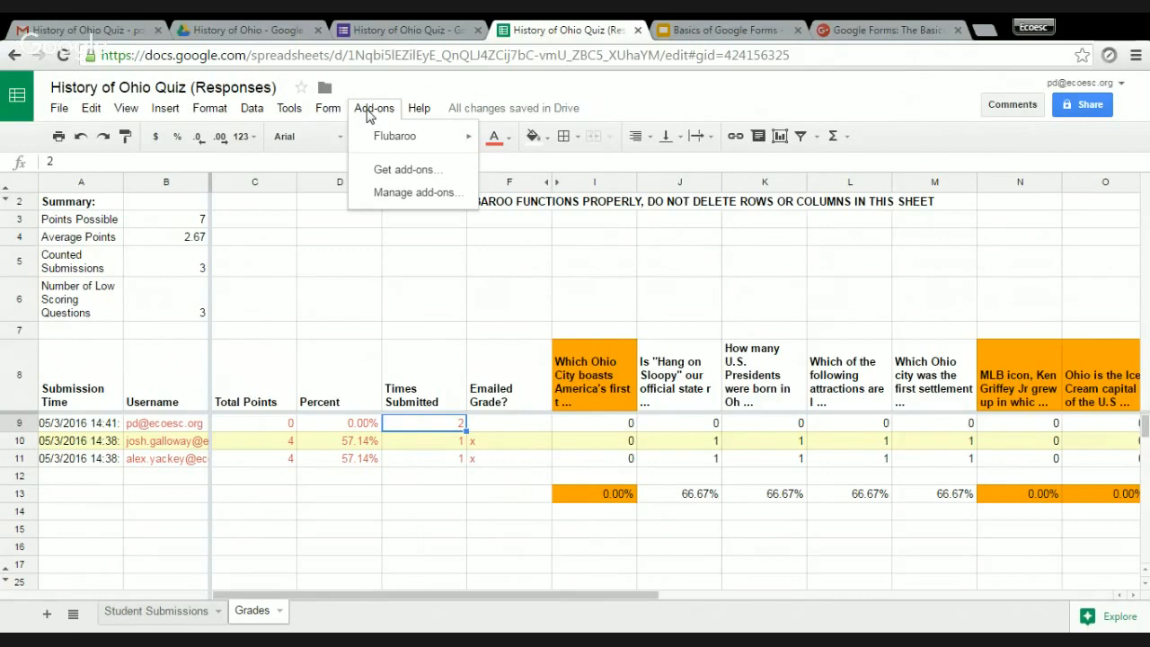
pyautogui.moveTo(391, 149)
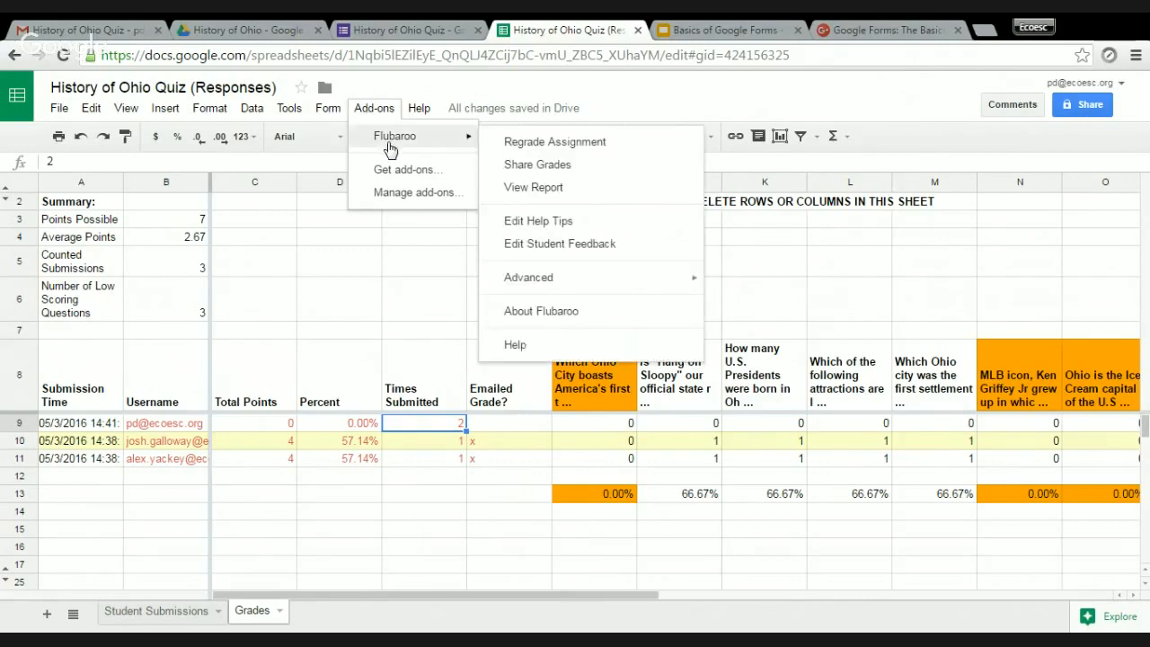
pyautogui.click(532, 187)
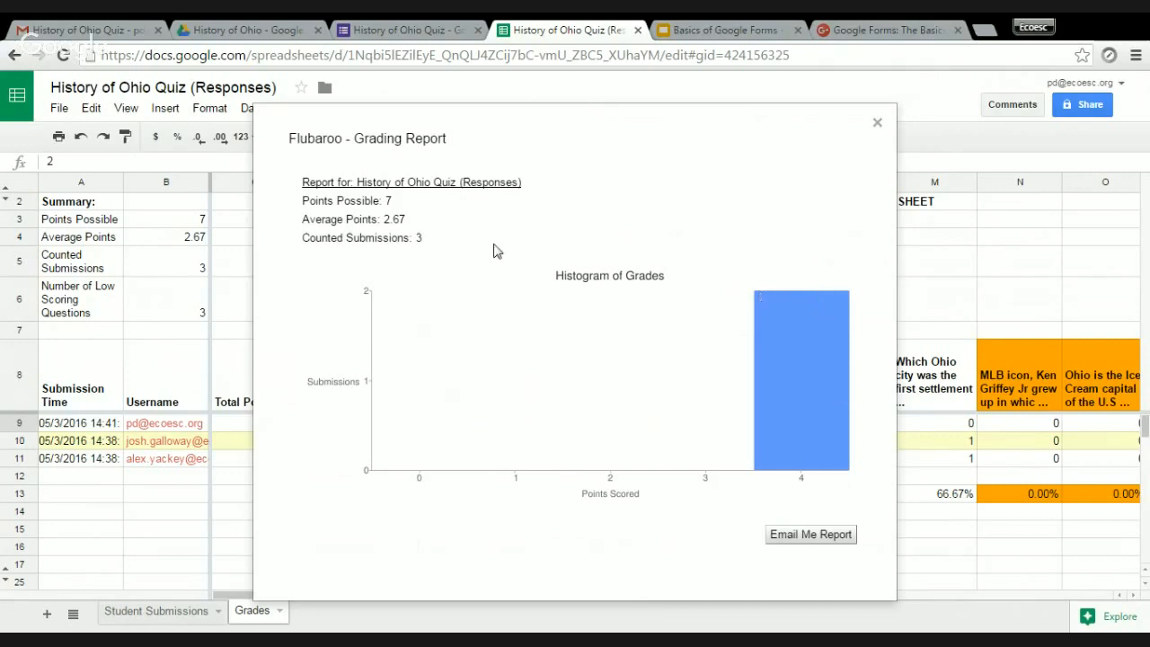
pyautogui.click(877, 124)
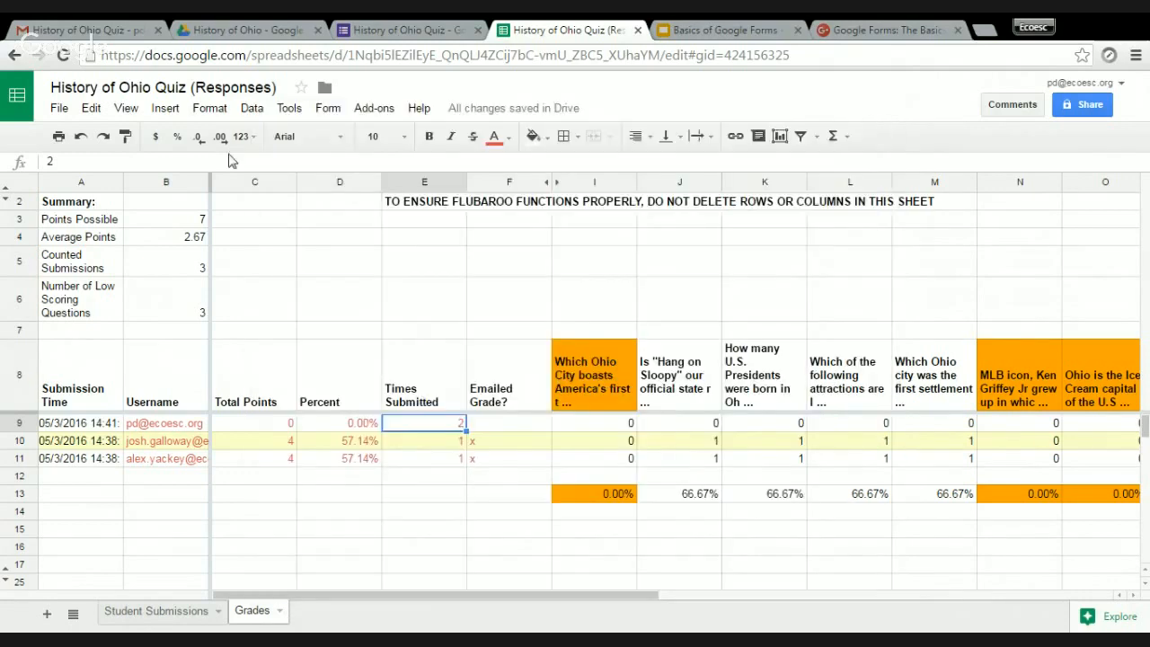
# Share the grades via email with Flubaroo, including the list of questions and scores and the message "Thank you.", and dismiss the notification.
pyautogui.click(375, 109)
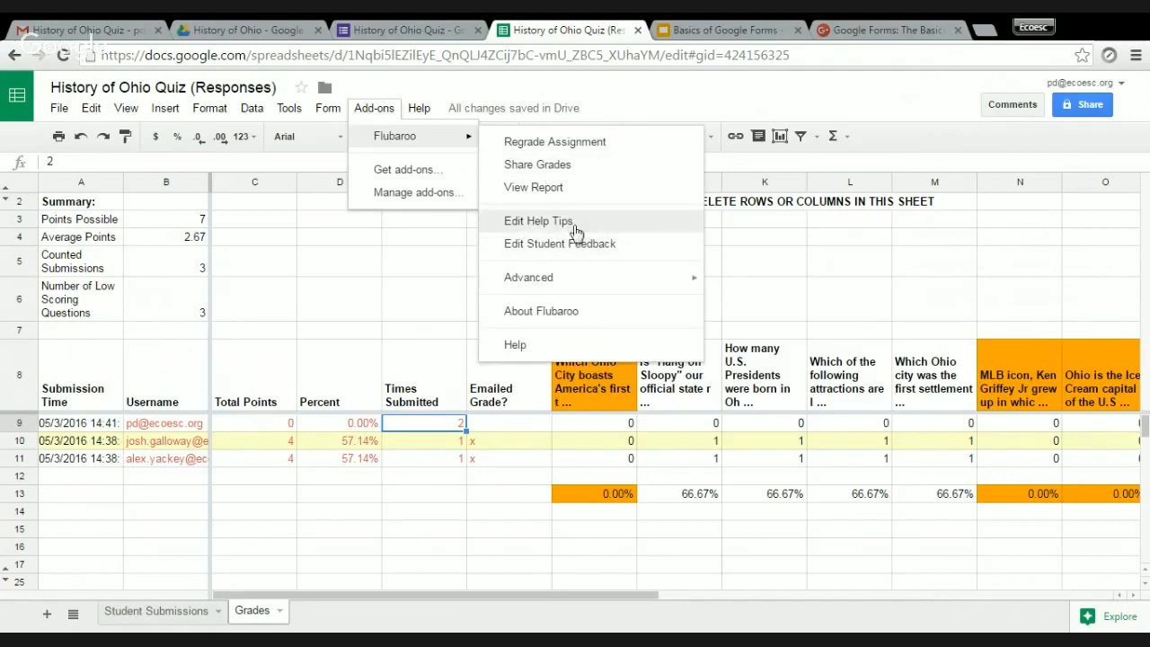
pyautogui.moveTo(539, 285)
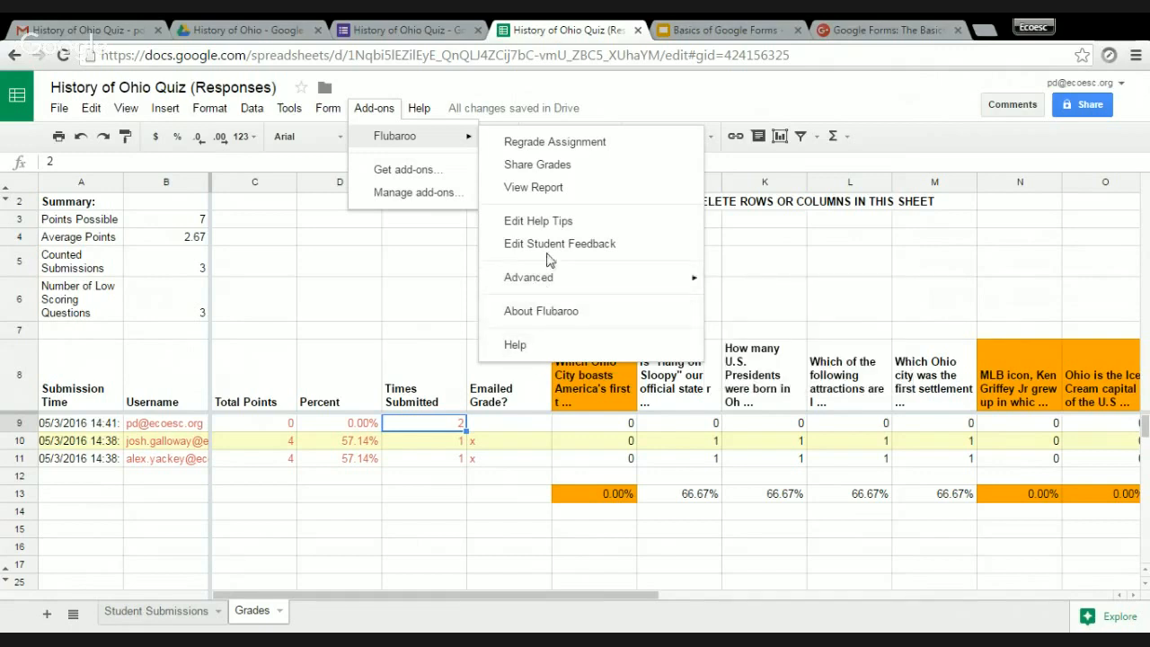
pyautogui.click(538, 163)
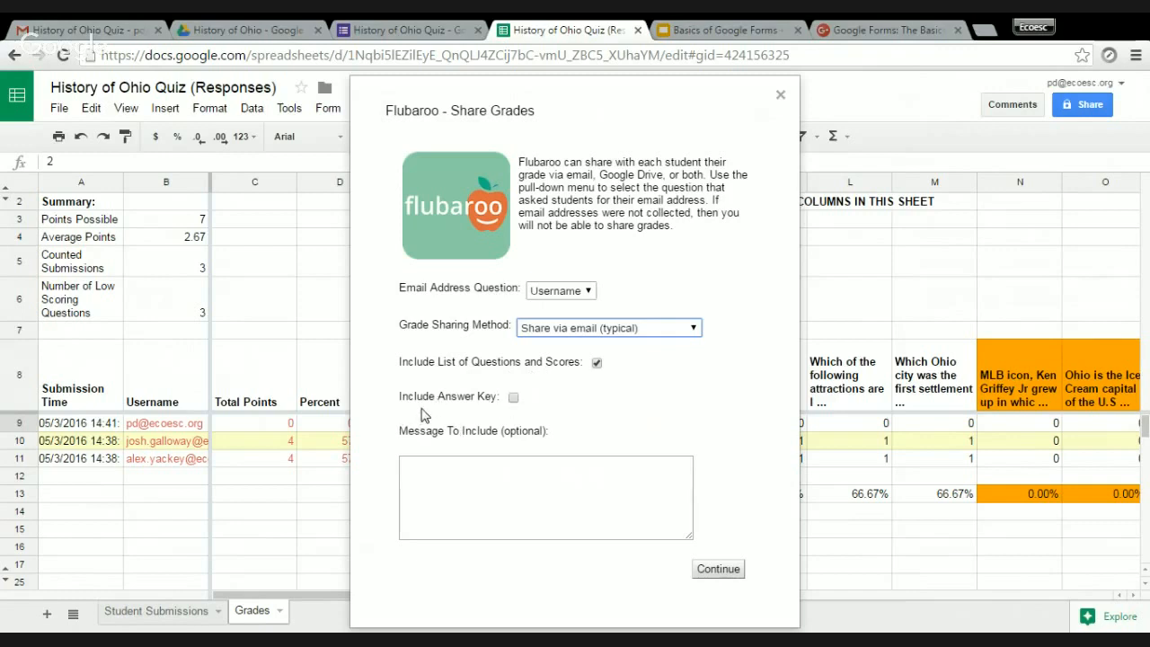
pyautogui.click(481, 469)
pyautogui.write('T')
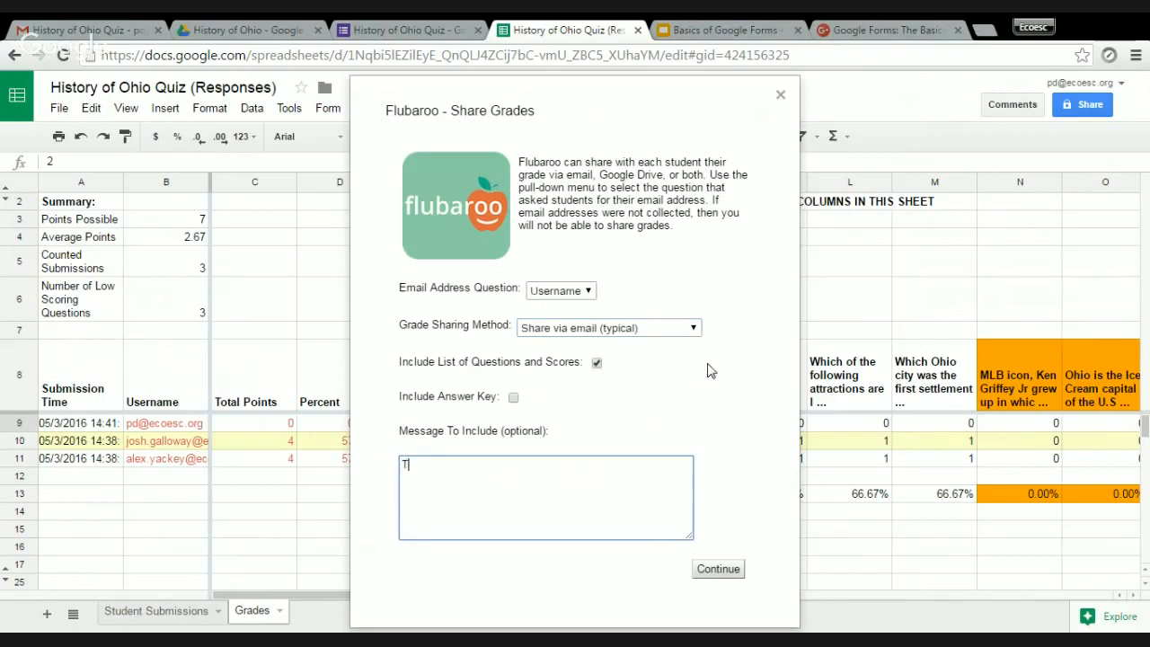
pyautogui.write('hank')
pyautogui.press('BackSpace')
pyautogui.press('BackSpace')
pyautogui.press('BackSpace')
pyautogui.press('BackSpace')
pyautogui.press('BackSpace')
pyautogui.press('BackSpace')
pyautogui.press('BackSpace')
pyautogui.press('BackSpace')
pyautogui.press('BackSpace')
pyautogui.press('BackSpace')
pyautogui.press('BackSpace')
pyautogui.press('BackSpace')
pyautogui.press('BackSpace')
pyautogui.press('BackSpace')
pyautogui.press('BackSpace')
pyautogui.press('BackSpace')
pyautogui.press('BackSpace')
pyautogui.press('BackSpace')
pyautogui.press('BackSpace')
pyautogui.press('BackSpace')
pyautogui.click(713, 575)
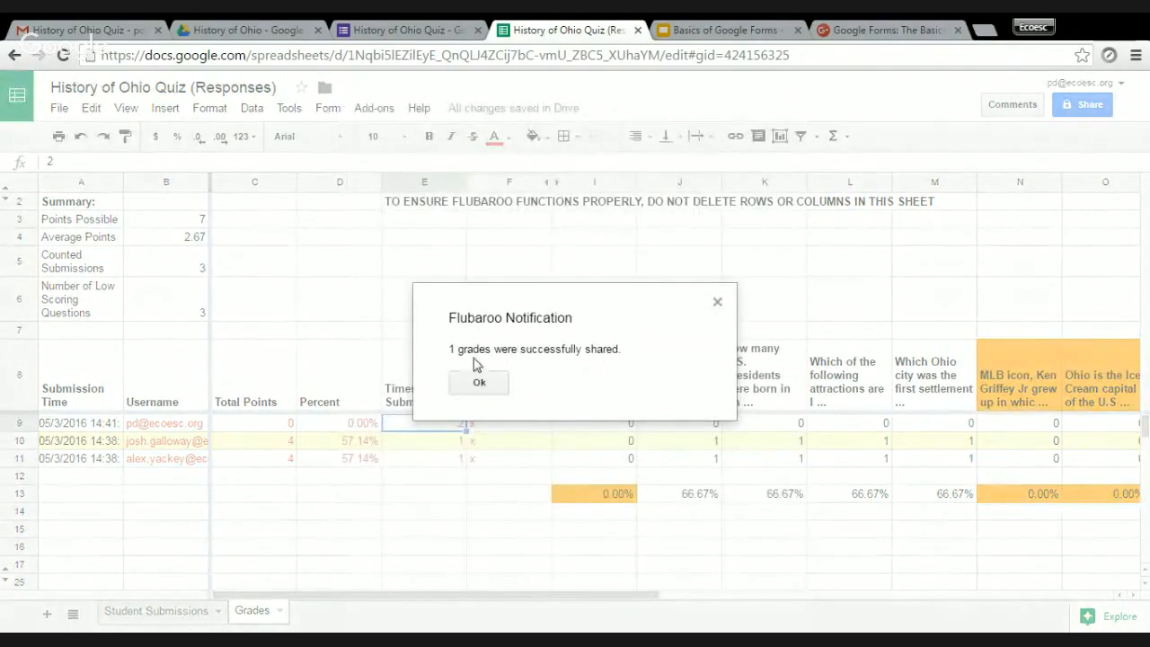
pyautogui.click(479, 383)
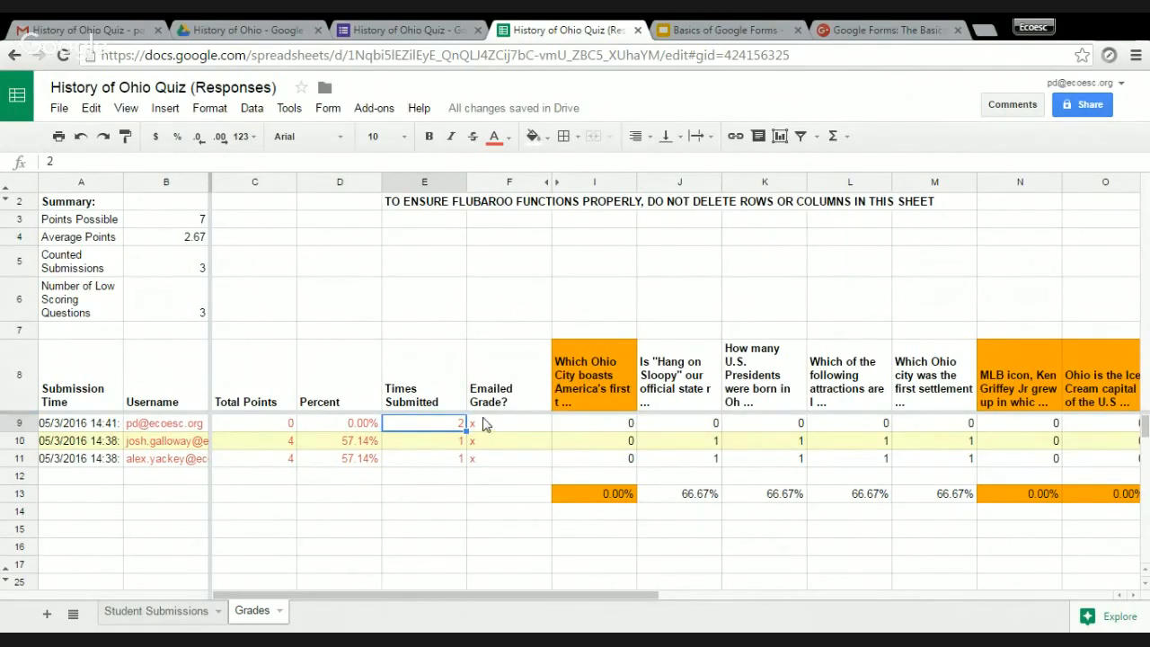
# Switch to Gmail, open the History of Ohio Quiz grade email in the inbox, and examine the grade, instructor message and per-question results.
pyautogui.click(72, 29)
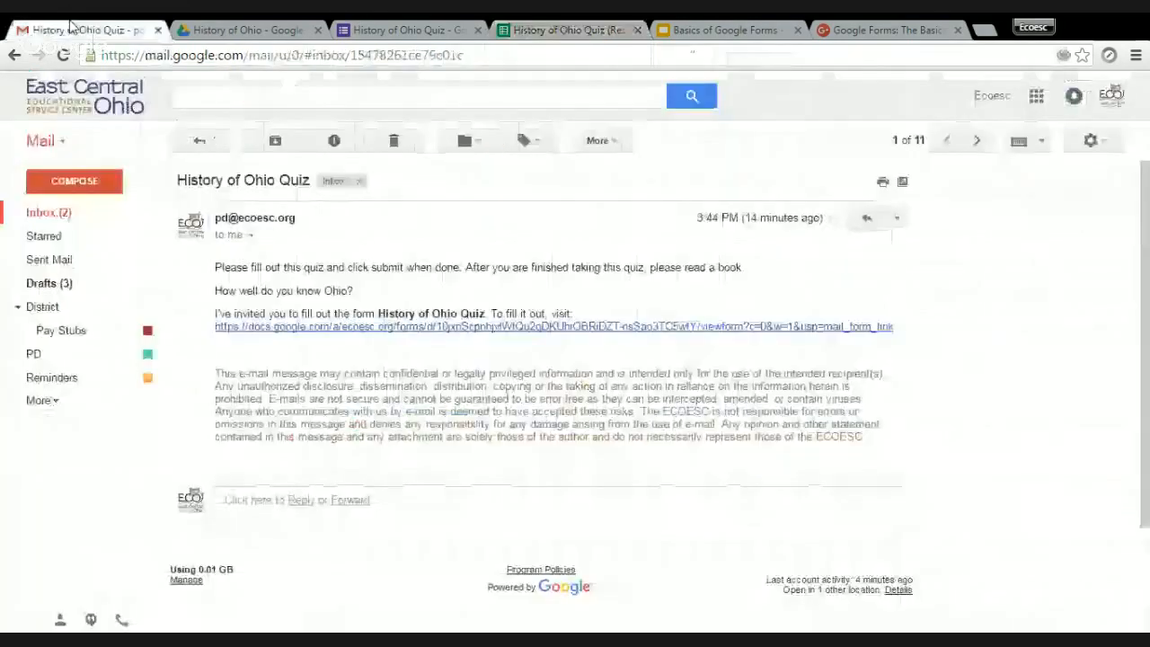
pyautogui.click(99, 217)
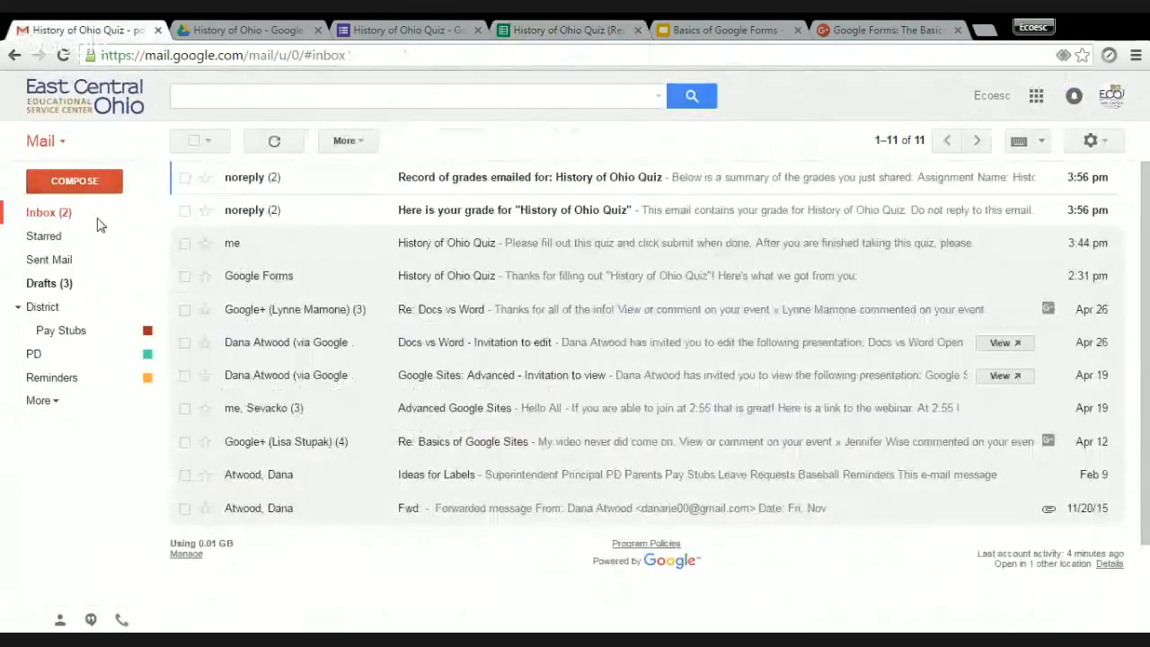
pyautogui.click(510, 211)
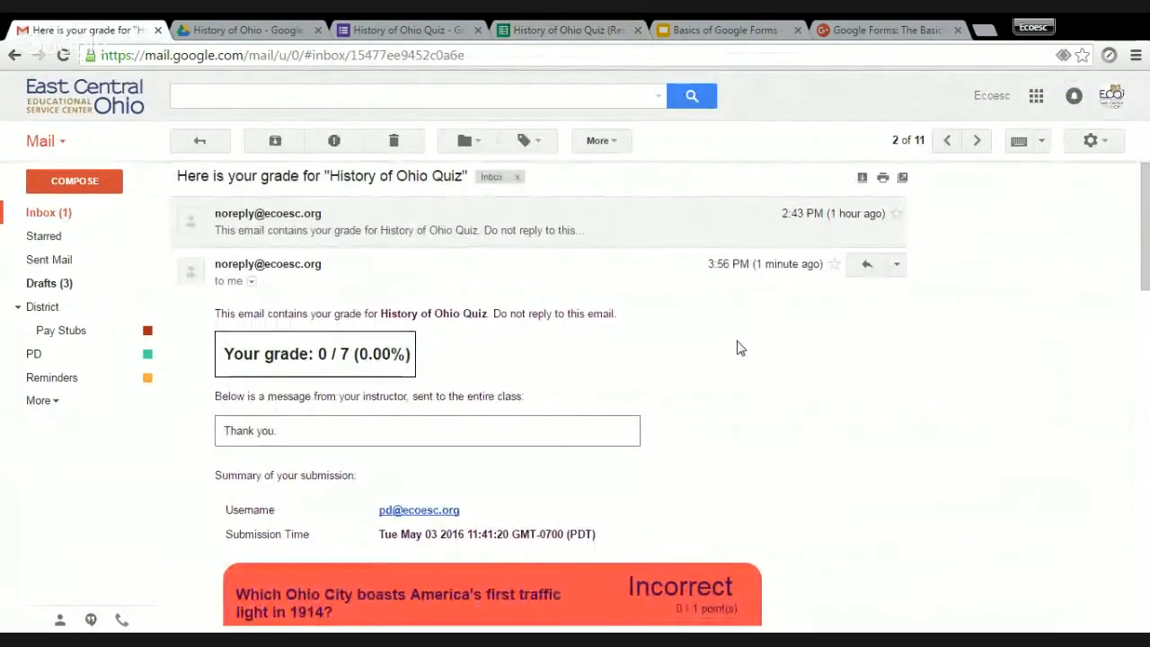
pyautogui.scroll(-3, 738, 346)
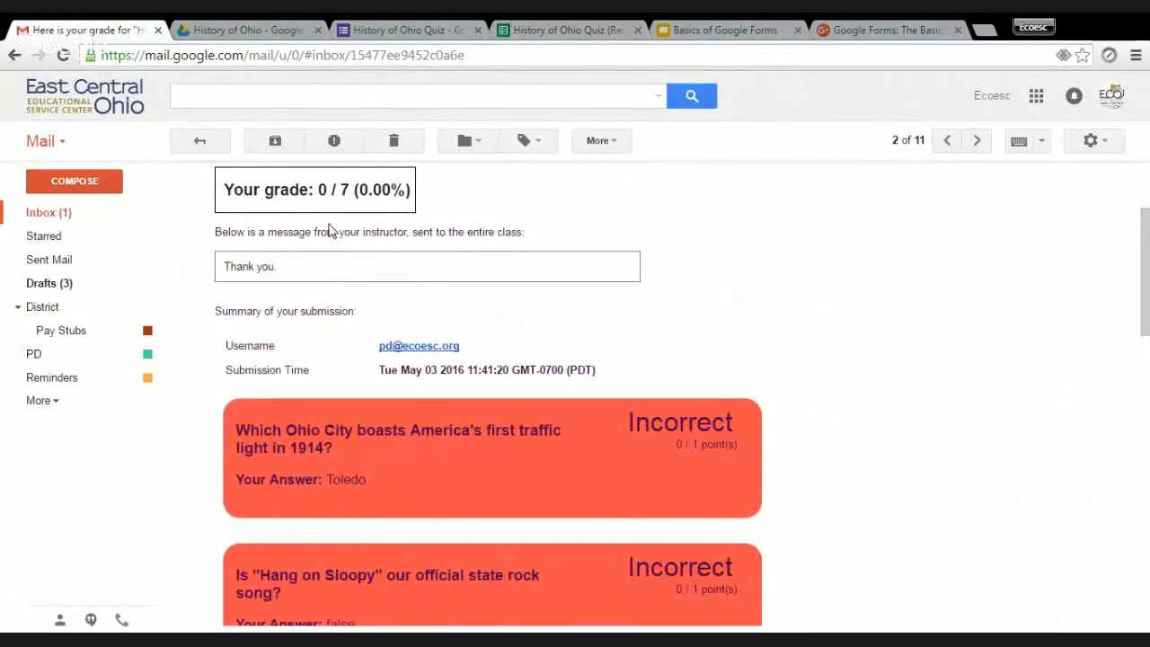
pyautogui.scroll(1, 341, 305)
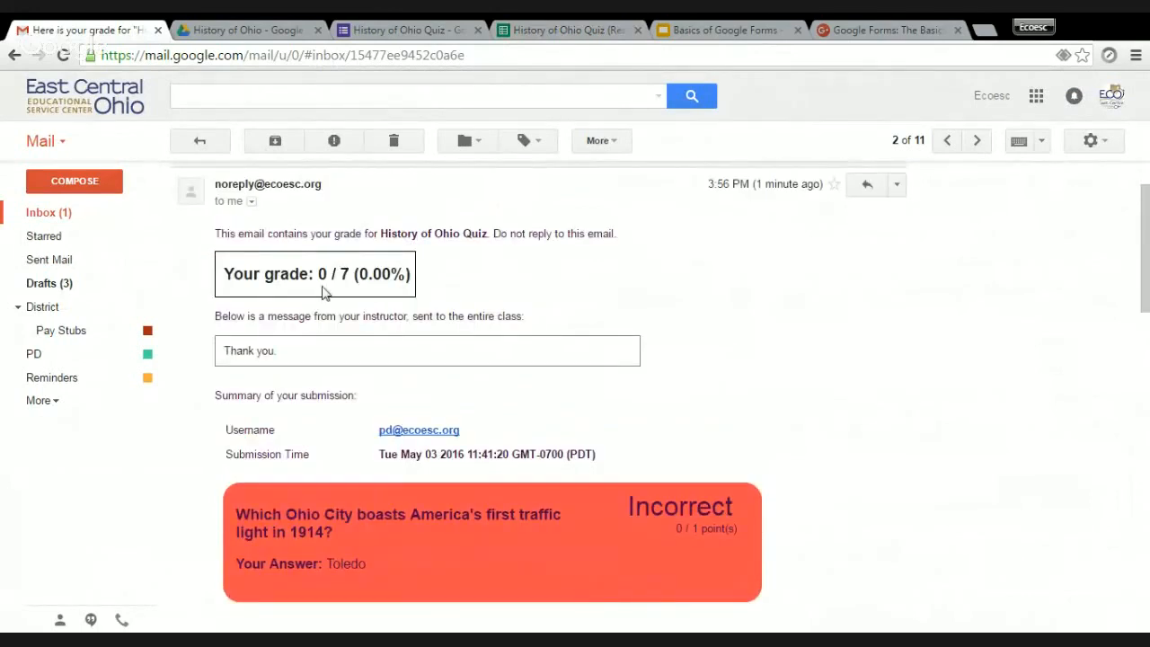
pyautogui.scroll(-1, 306, 288)
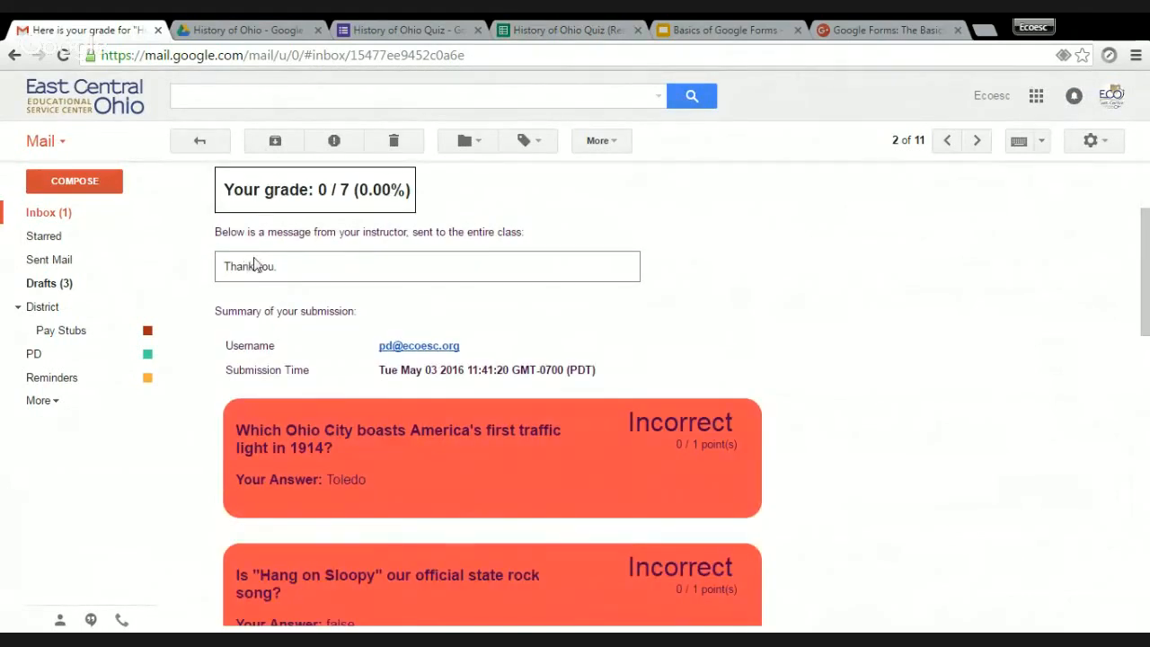
pyautogui.scroll(-1, 346, 261)
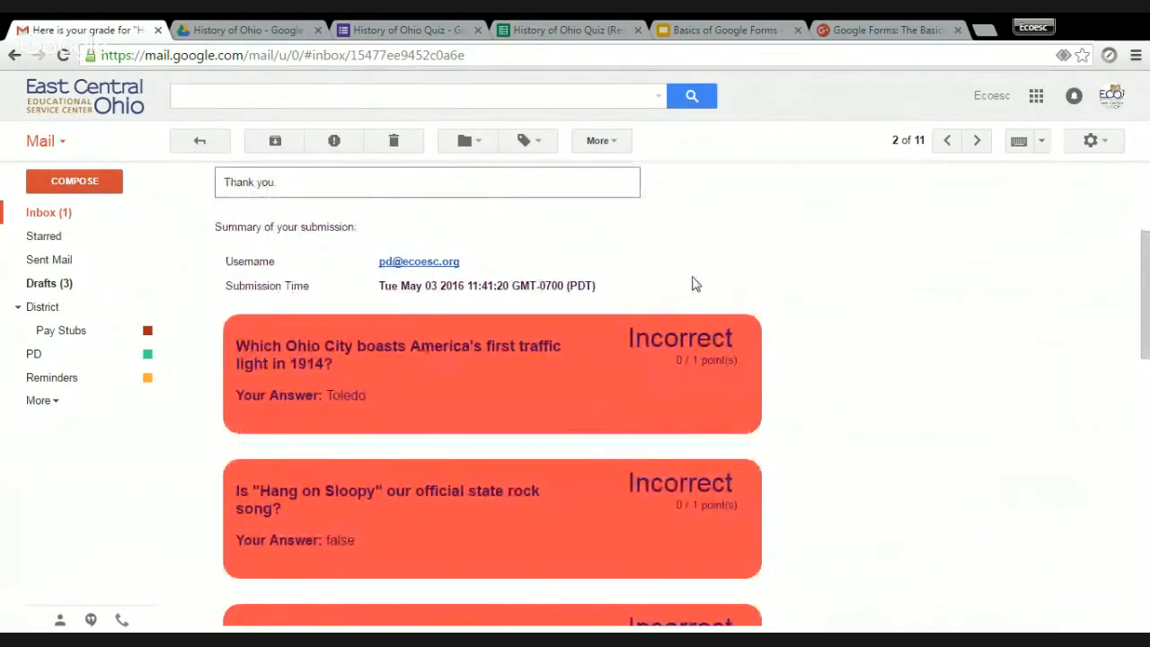
pyautogui.scroll(-1, 652, 262)
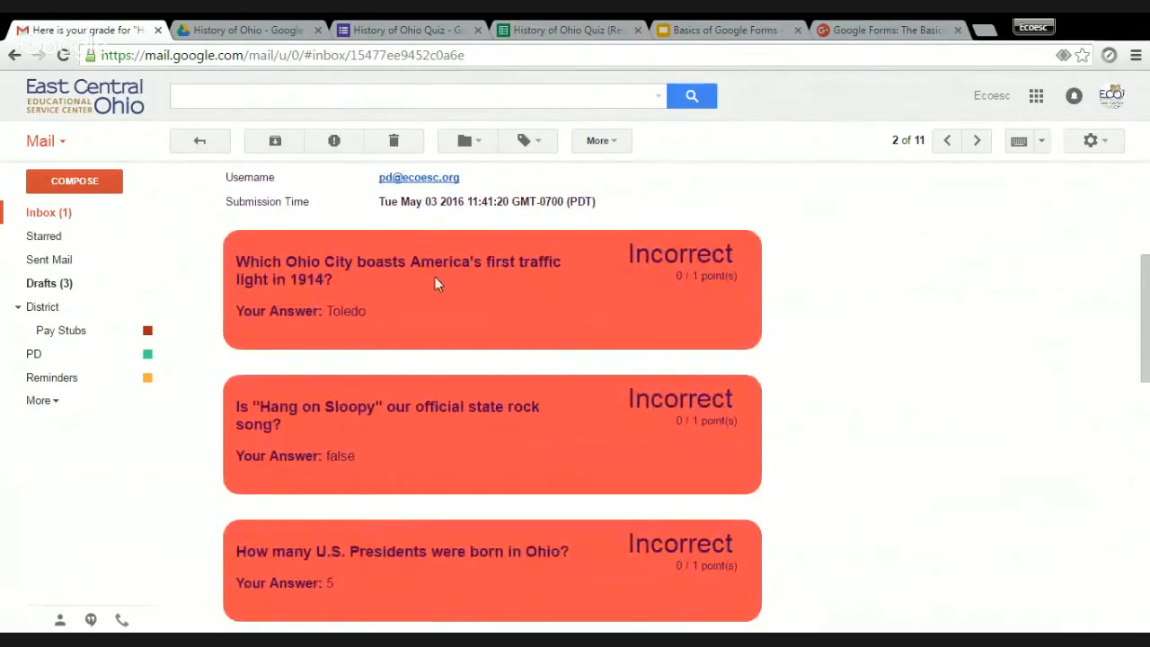
pyautogui.scroll(-1, 422, 286)
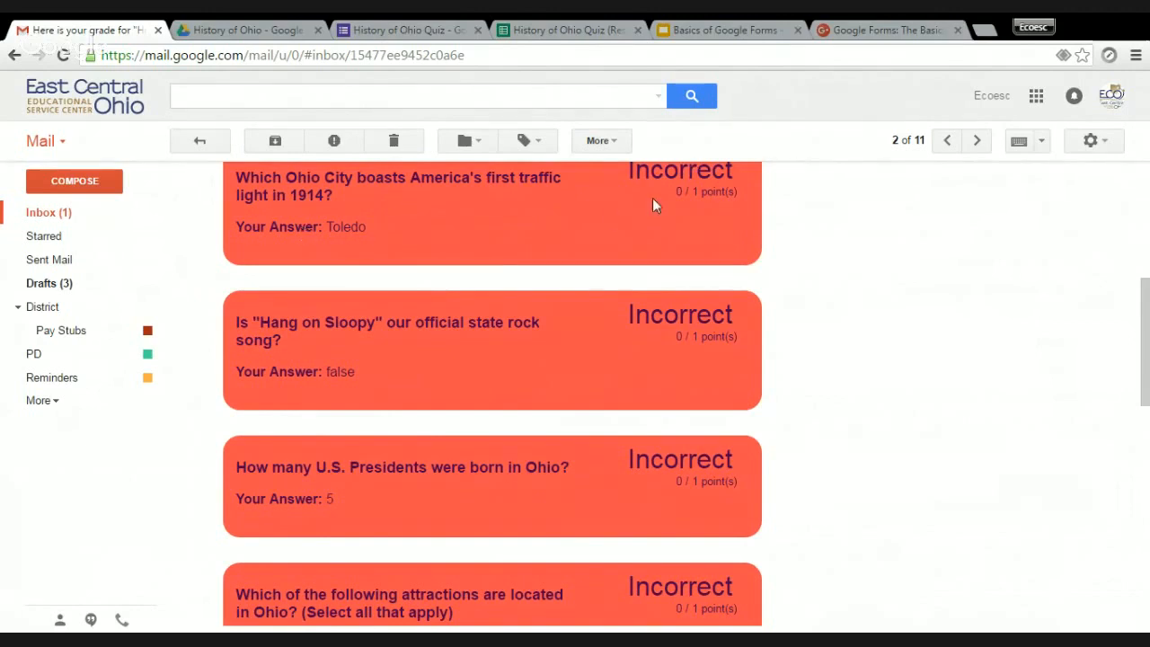
pyautogui.scroll(-6, 563, 377)
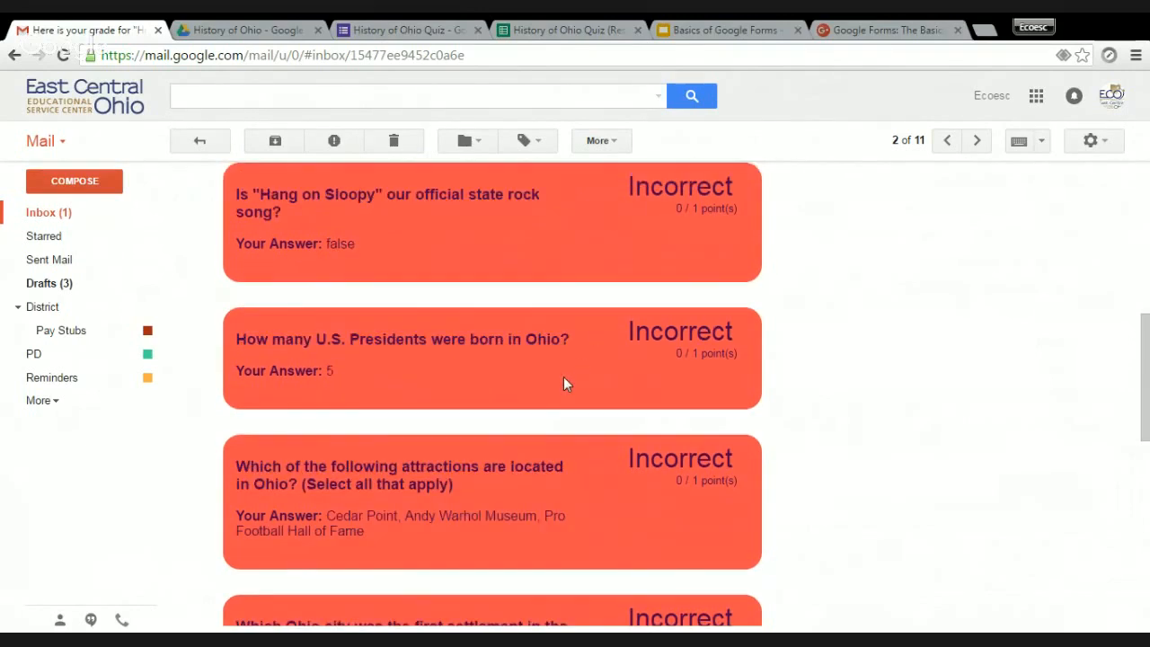
# Expand the earlier grade email in the same conversation and compare the submitted answers with the correct answers for each question.
pyautogui.scroll(5, 563, 377)
pyautogui.scroll(5, 561, 381)
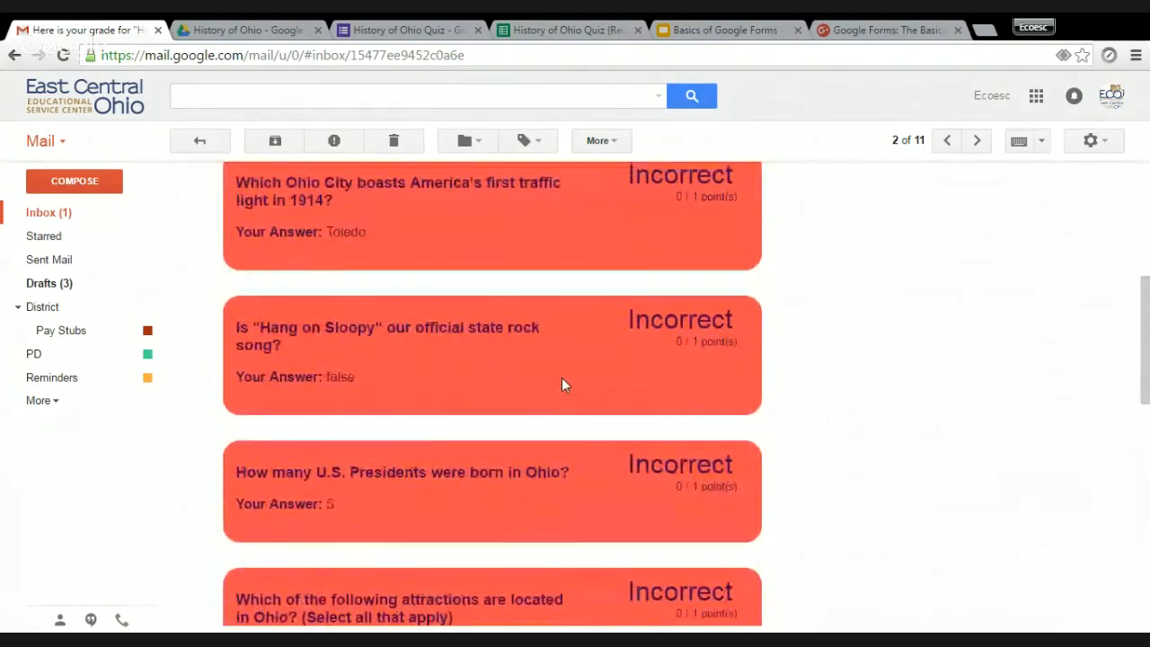
pyautogui.click(500, 249)
pyautogui.scroll(-10, 573, 403)
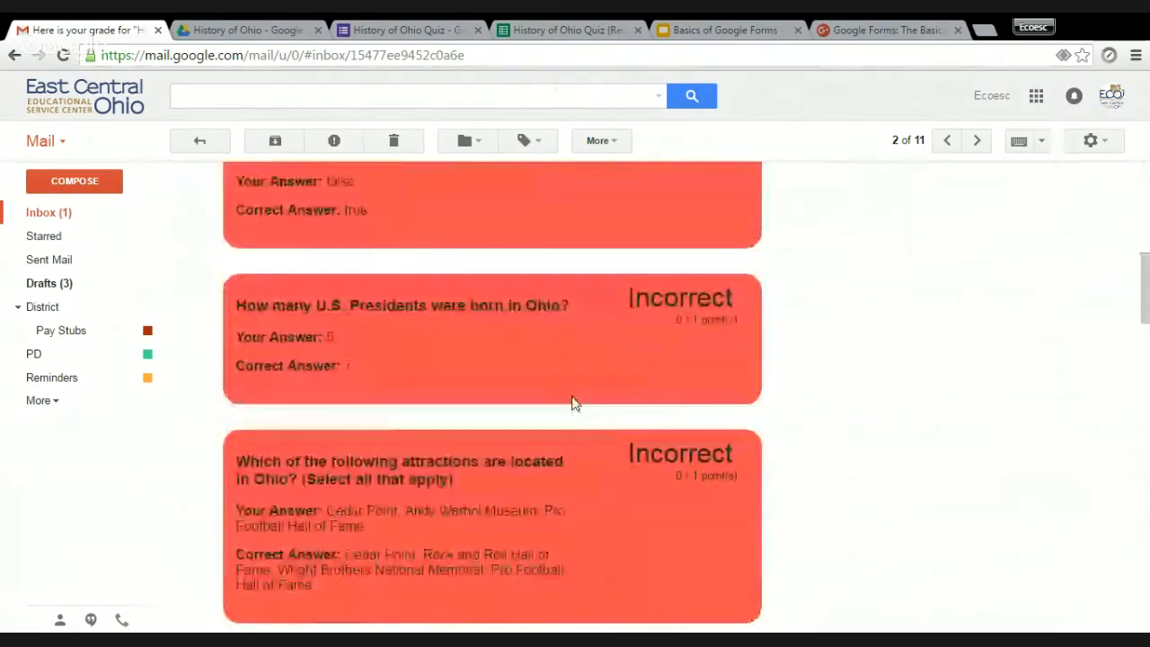
pyautogui.scroll(5, 572, 403)
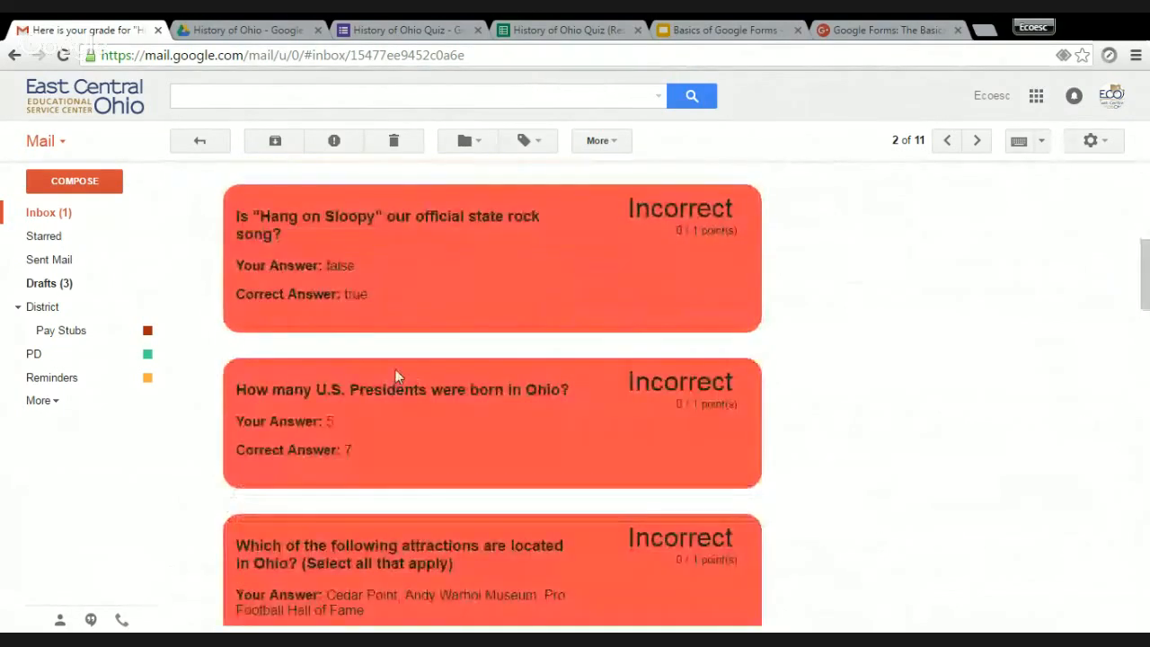
# Open the "Record of grades emailed for: History of Ohio Quiz" email, examine its grade summary and attached responses file, and return to the inbox.
pyautogui.click(38, 220)
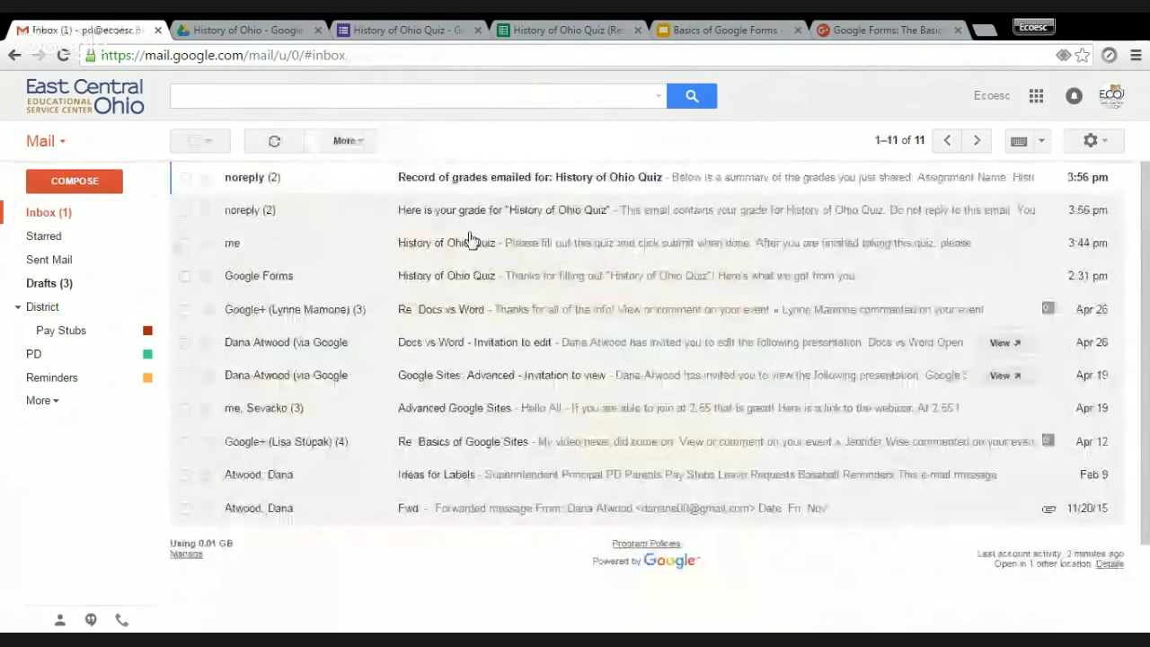
pyautogui.click(476, 179)
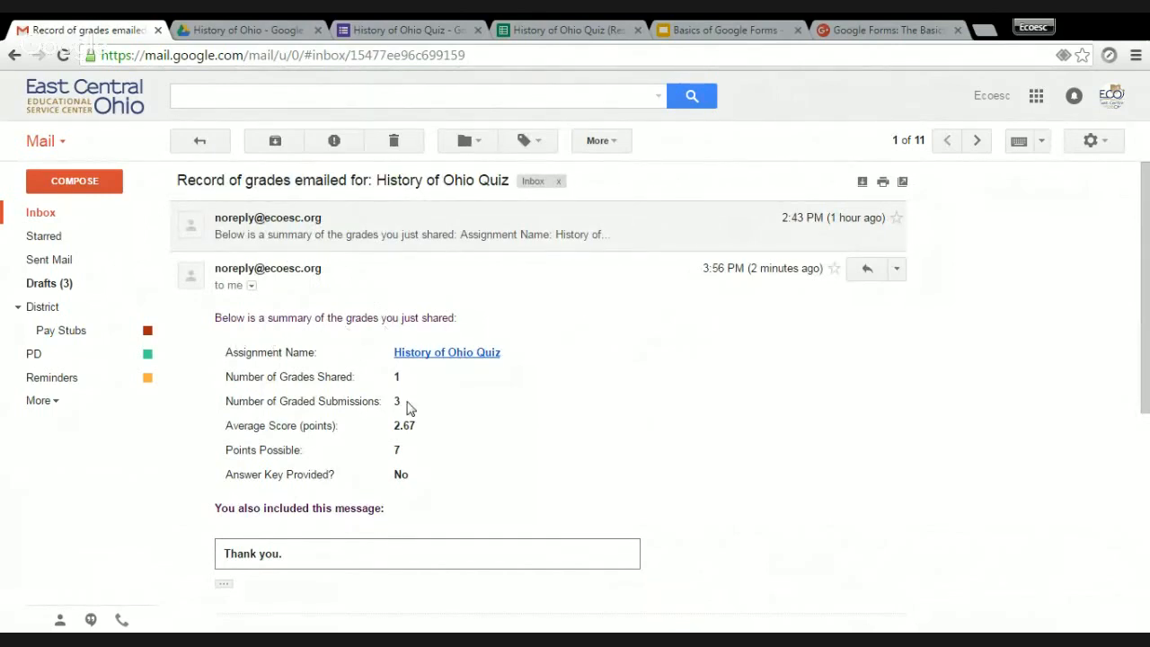
pyautogui.scroll(-2, 436, 503)
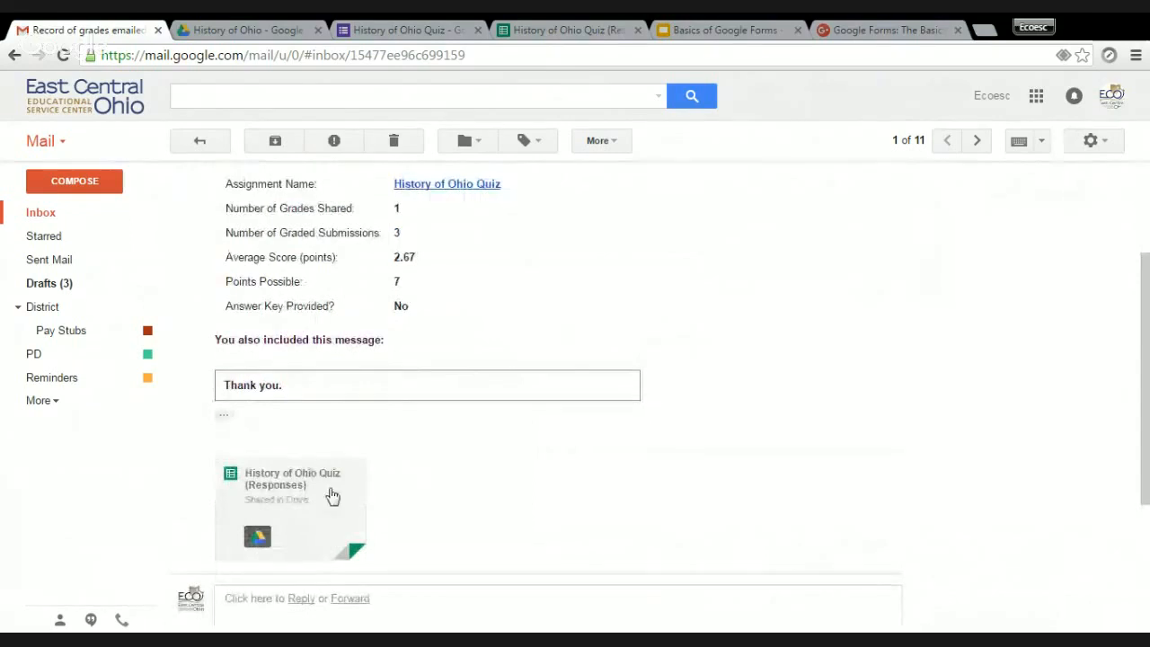
pyautogui.scroll(3, 503, 318)
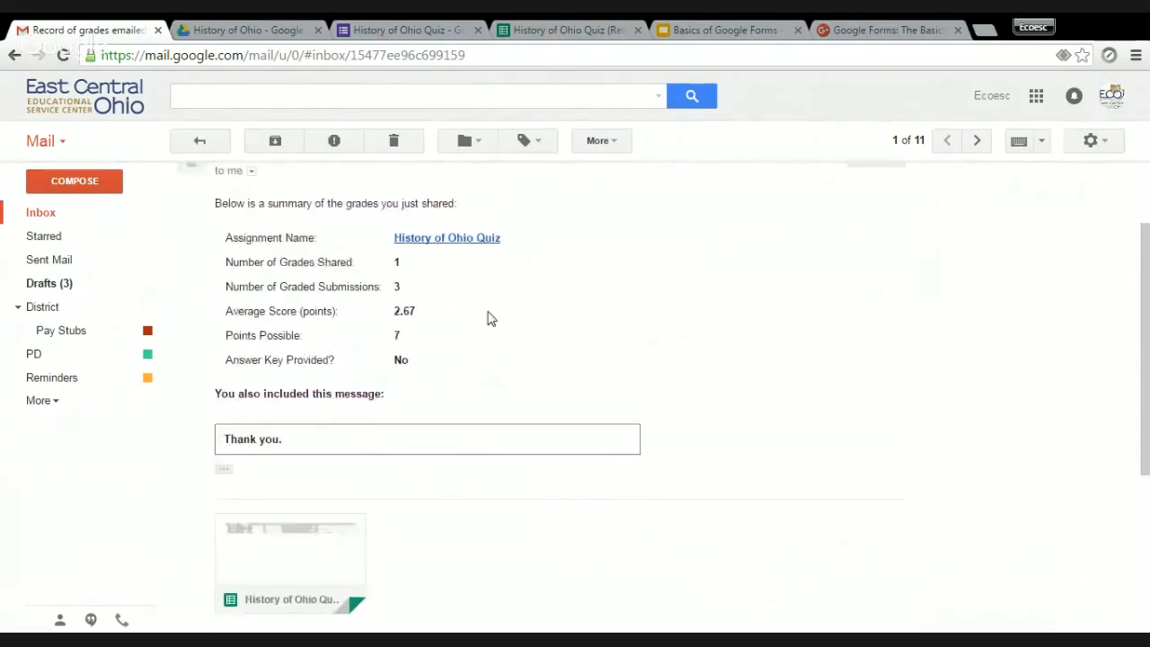
pyautogui.click(44, 215)
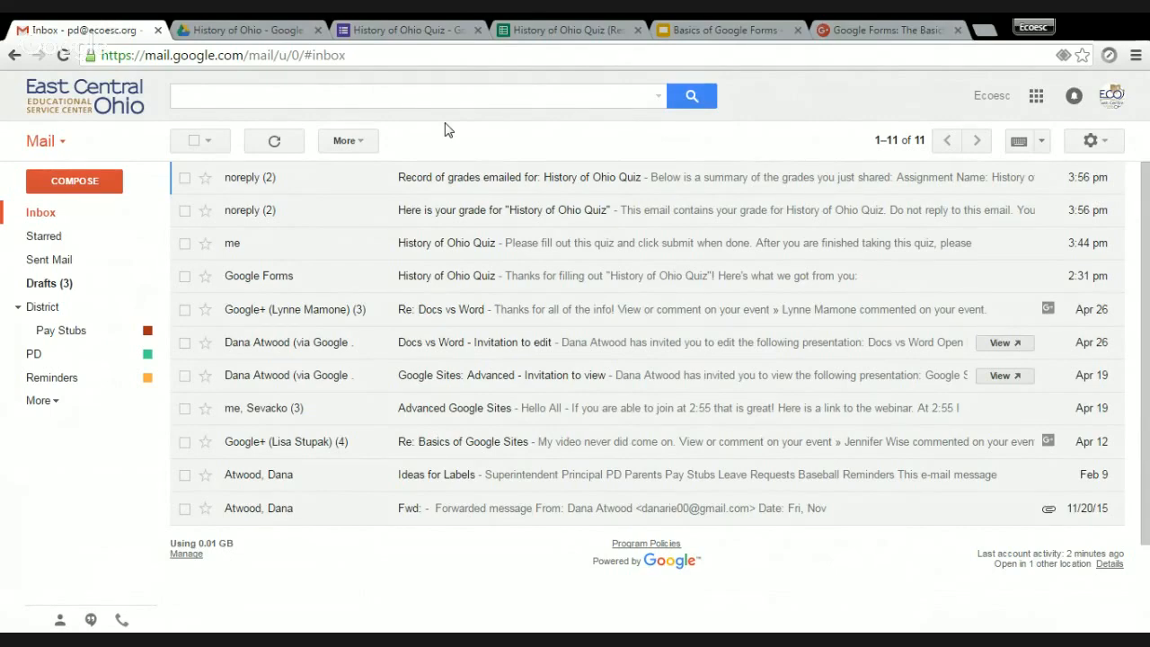
# Revisit the History of Ohio Quiz form's response summary and the Student Submissions sheet of its responses spreadsheet.
pyautogui.click(395, 31)
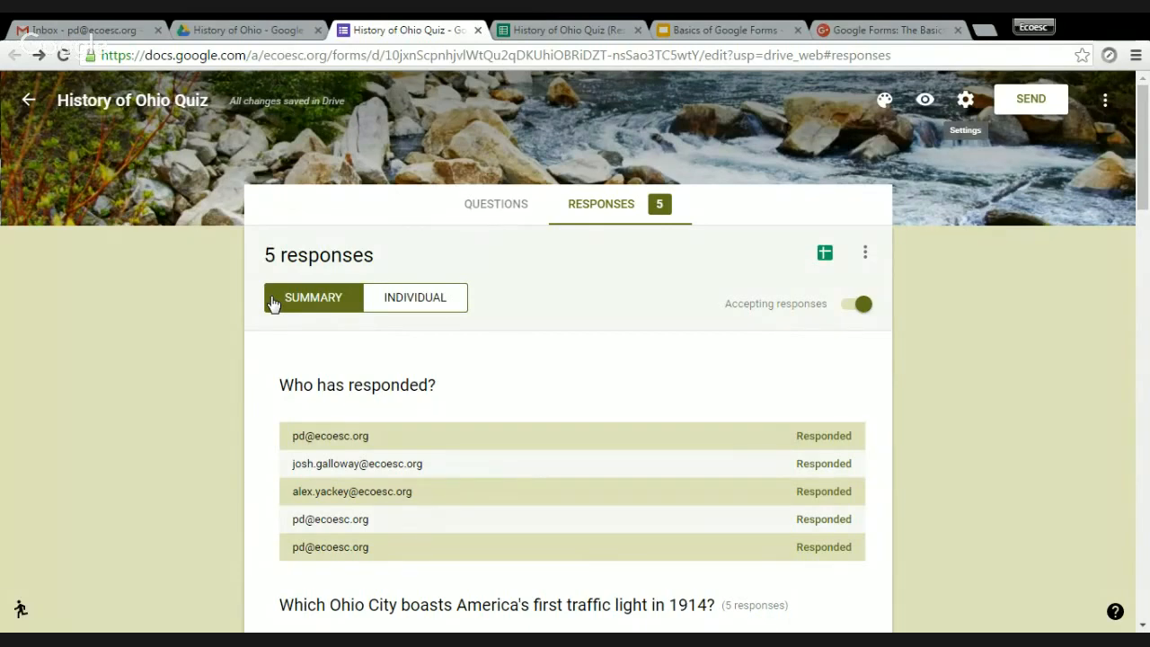
pyautogui.click(620, 30)
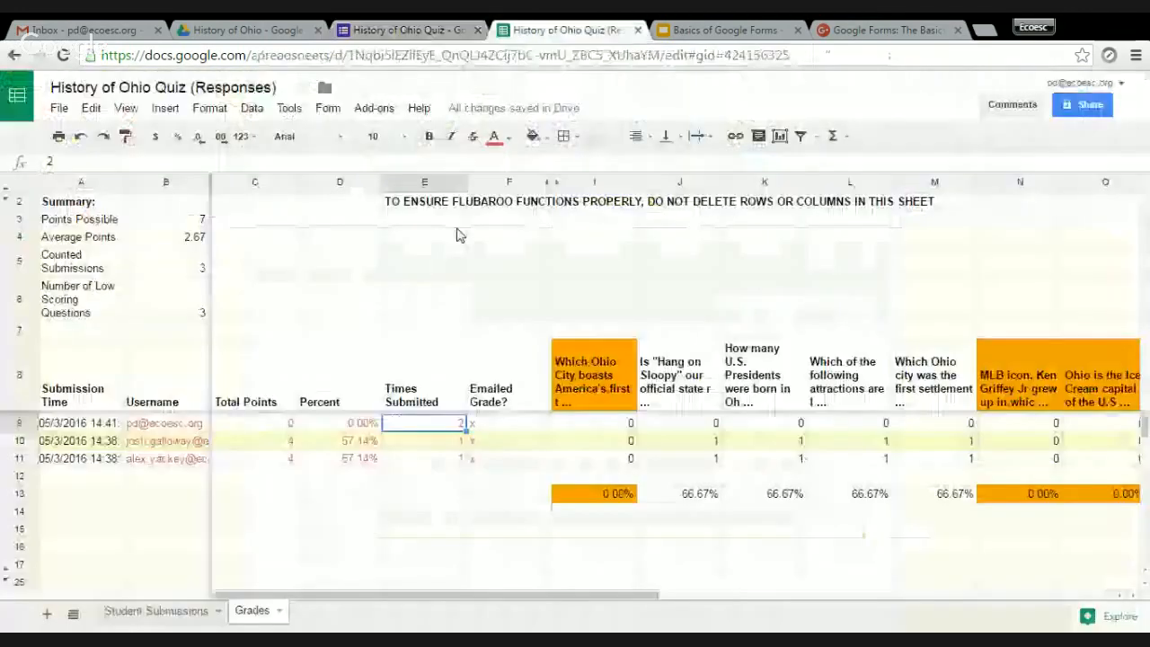
pyautogui.click(177, 615)
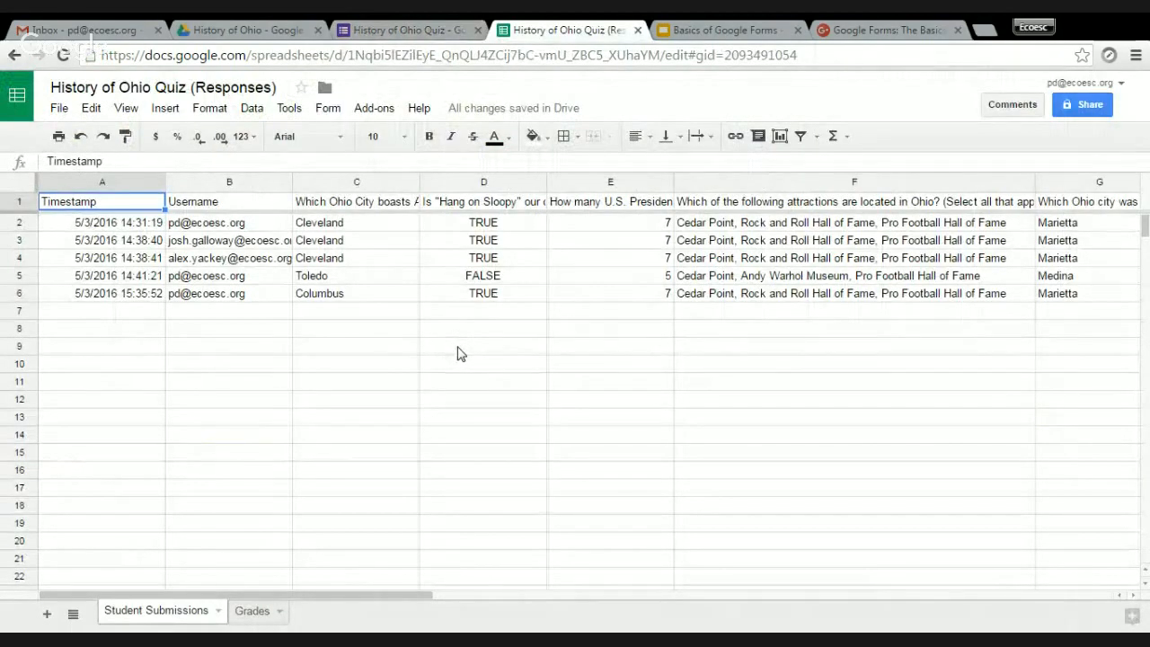
# Switch to the Basics of Google Forms presentation in Google Slides and start presenting from the closing contact slide, slide 7.
pyautogui.click(686, 31)
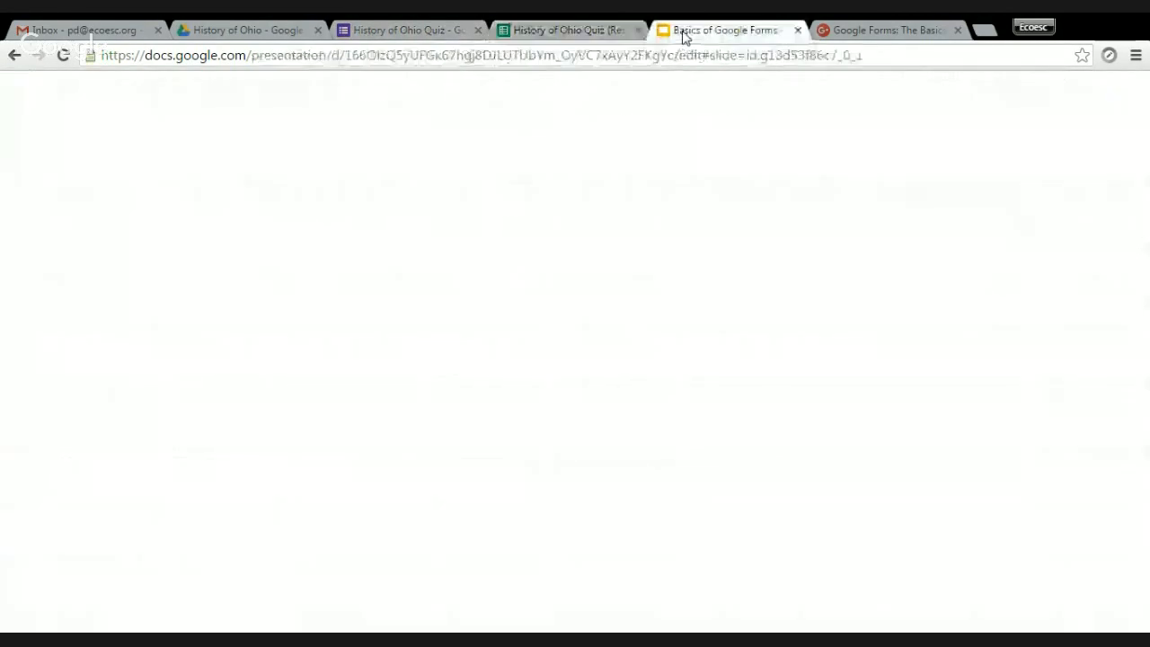
pyautogui.scroll(-2, 72, 508)
pyautogui.click(77, 584)
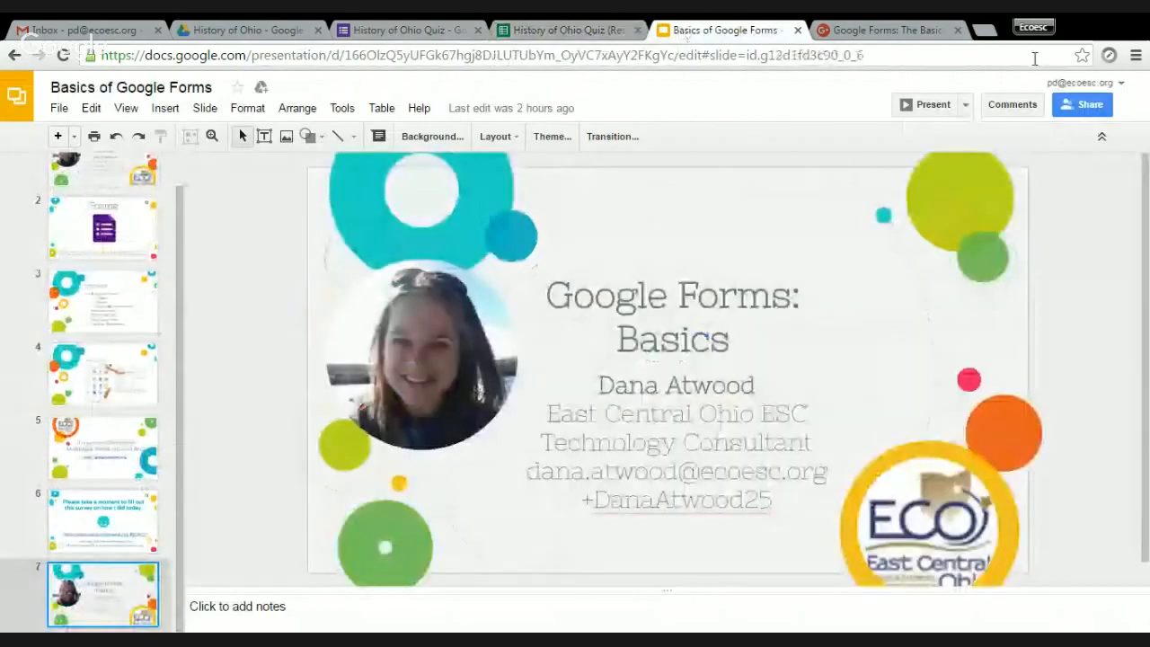
pyautogui.click(937, 106)
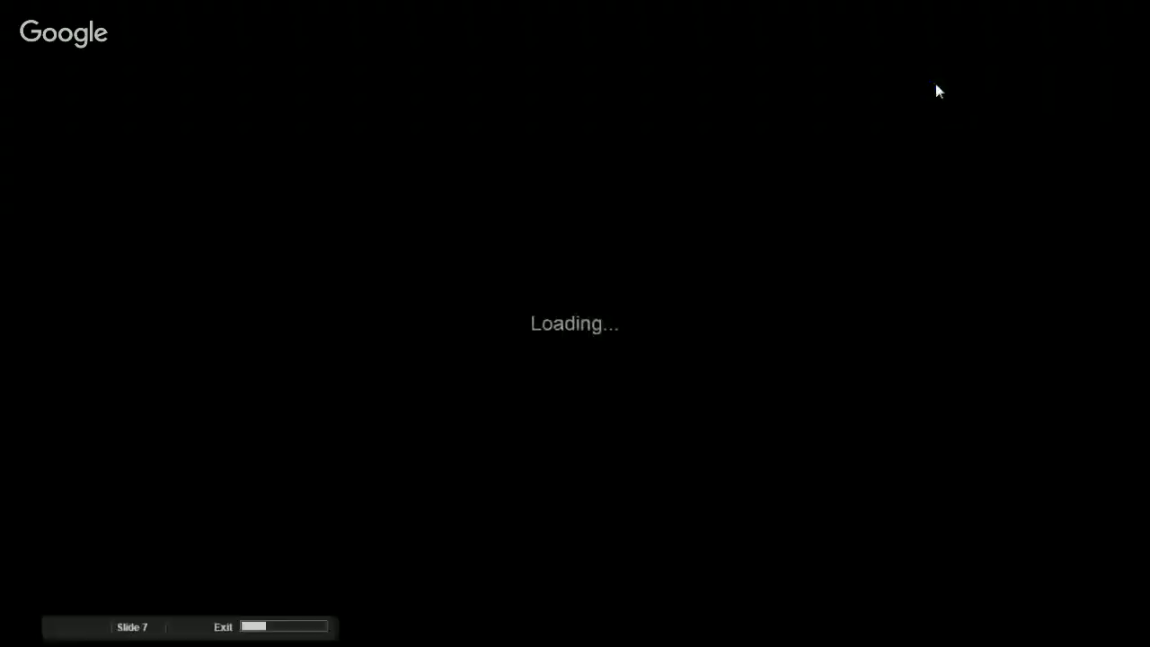